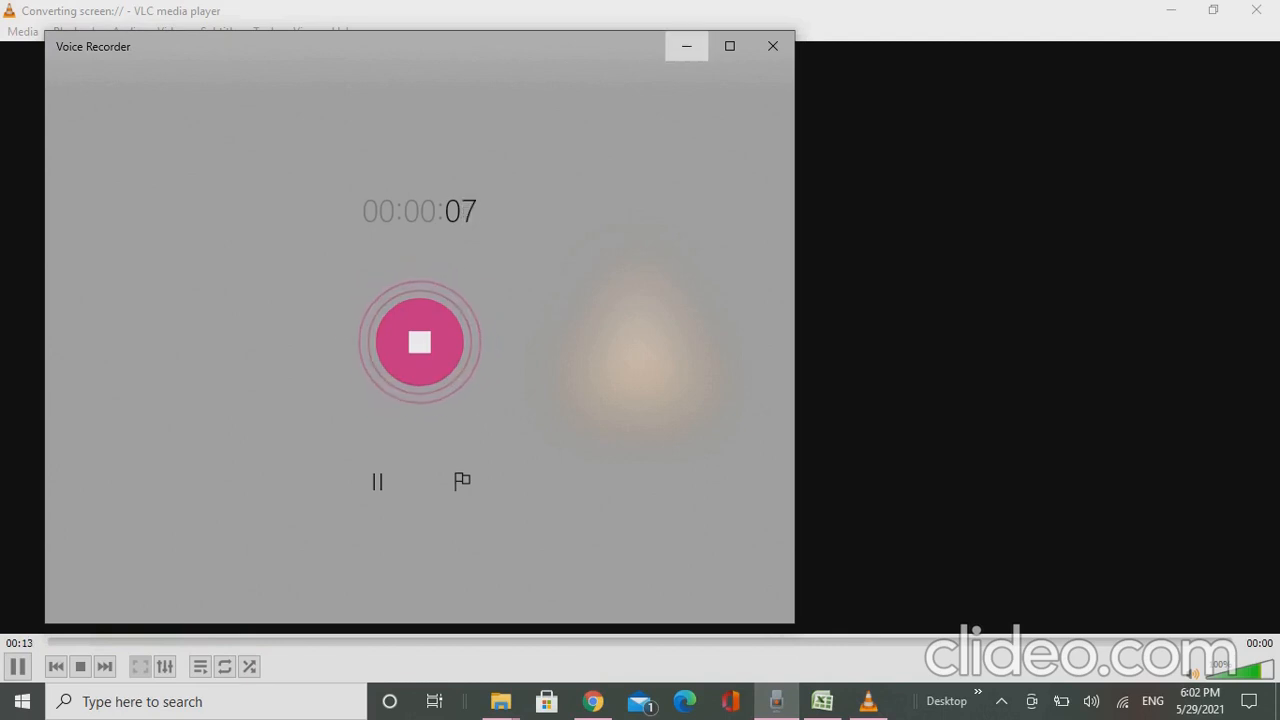
- Switch to the Example.xlsx workbook in Excel, maximize its window and zoom in on the sheet
{"action": "left_click", "coordinate": [686, 46]}
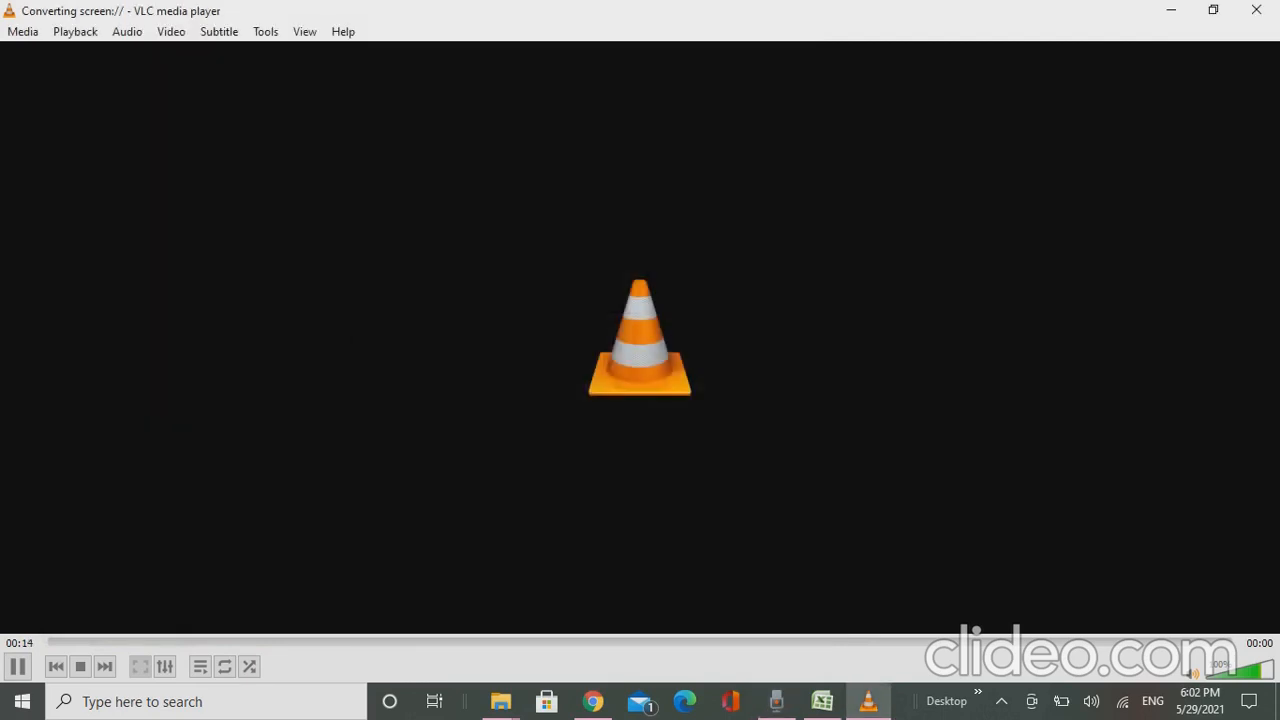
{"action": "left_click", "coordinate": [822, 701]}
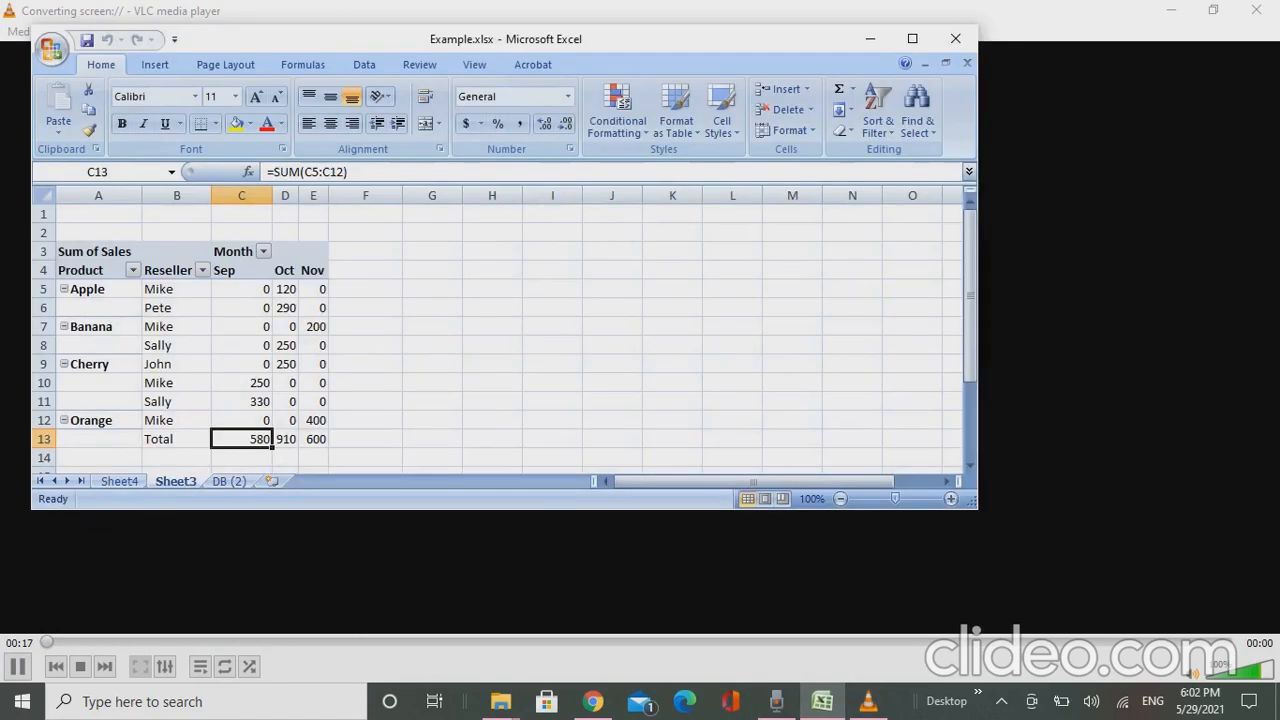
{"action": "left_click", "coordinate": [912, 38]}
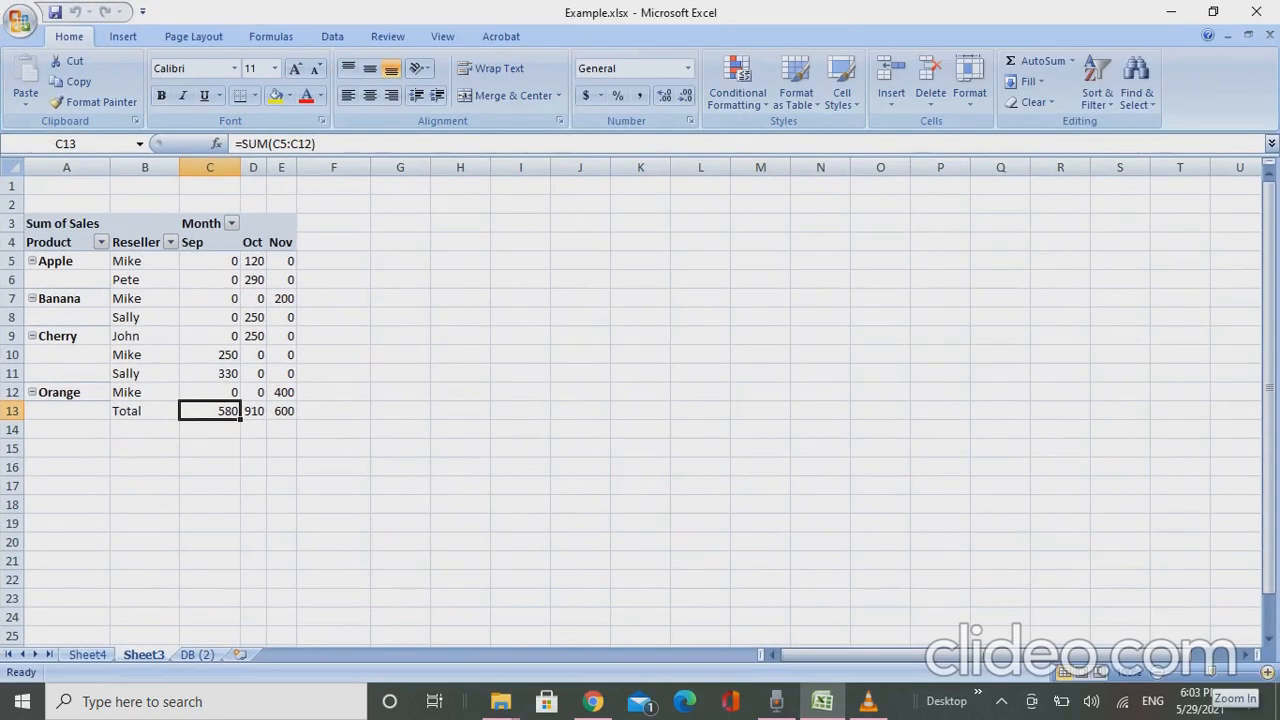
{"action": "left_click", "coordinate": [1266, 672]}
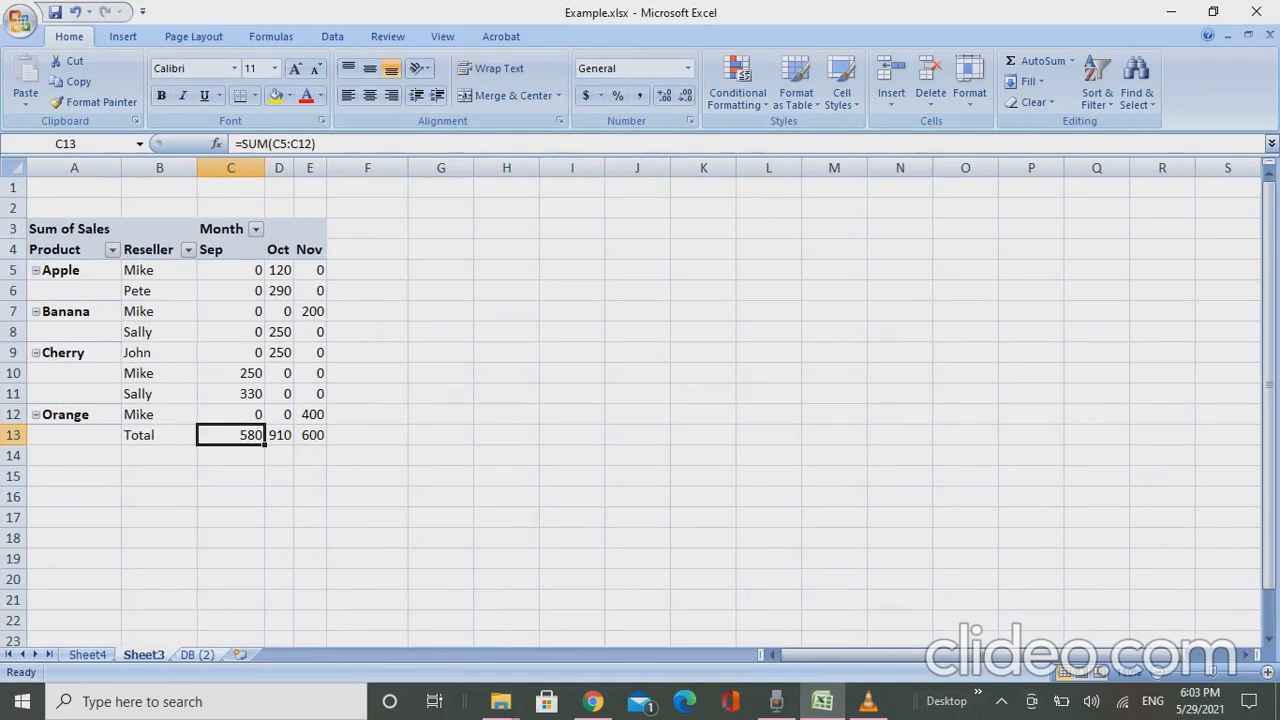
- Examine the Product, Reseller, Month and Sales columns of the source data on the DB (2) sheet
{"action": "left_click", "coordinate": [197, 655]}
{"action": "left_click", "coordinate": [161, 185]}
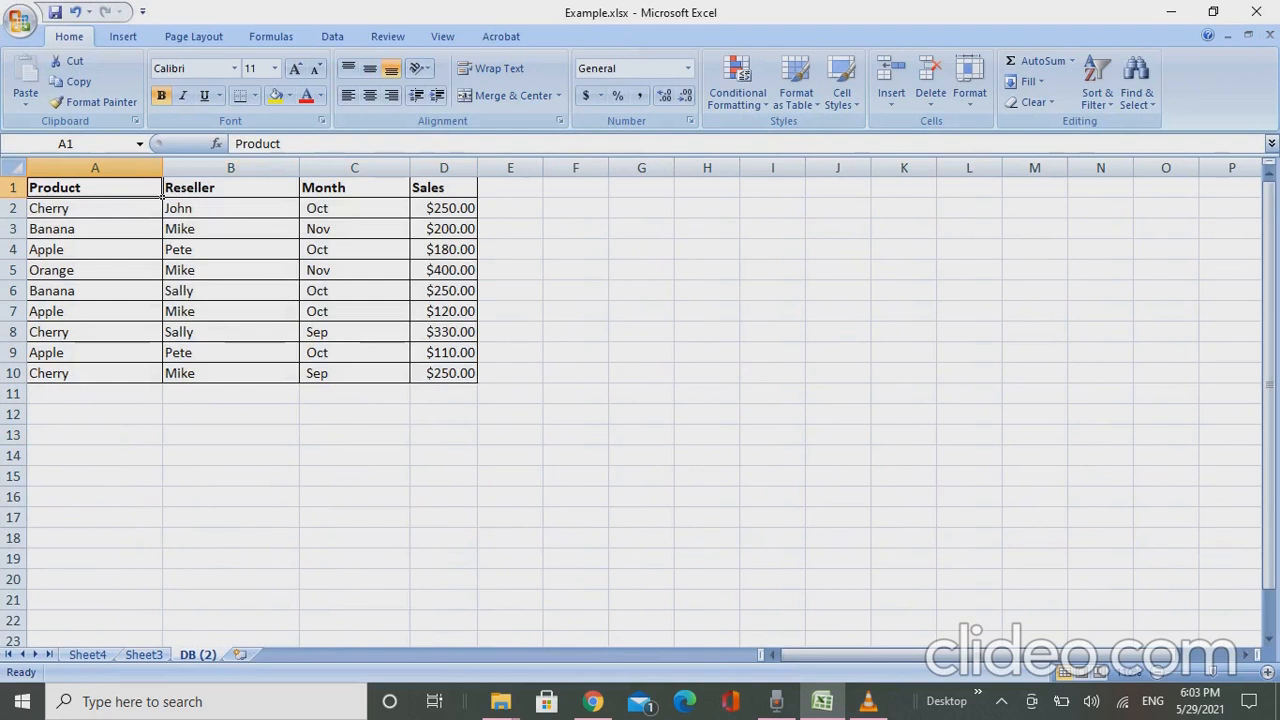
{"action": "key", "text": "Right"}
{"action": "key", "text": "Right"}
{"action": "key", "text": "Right"}
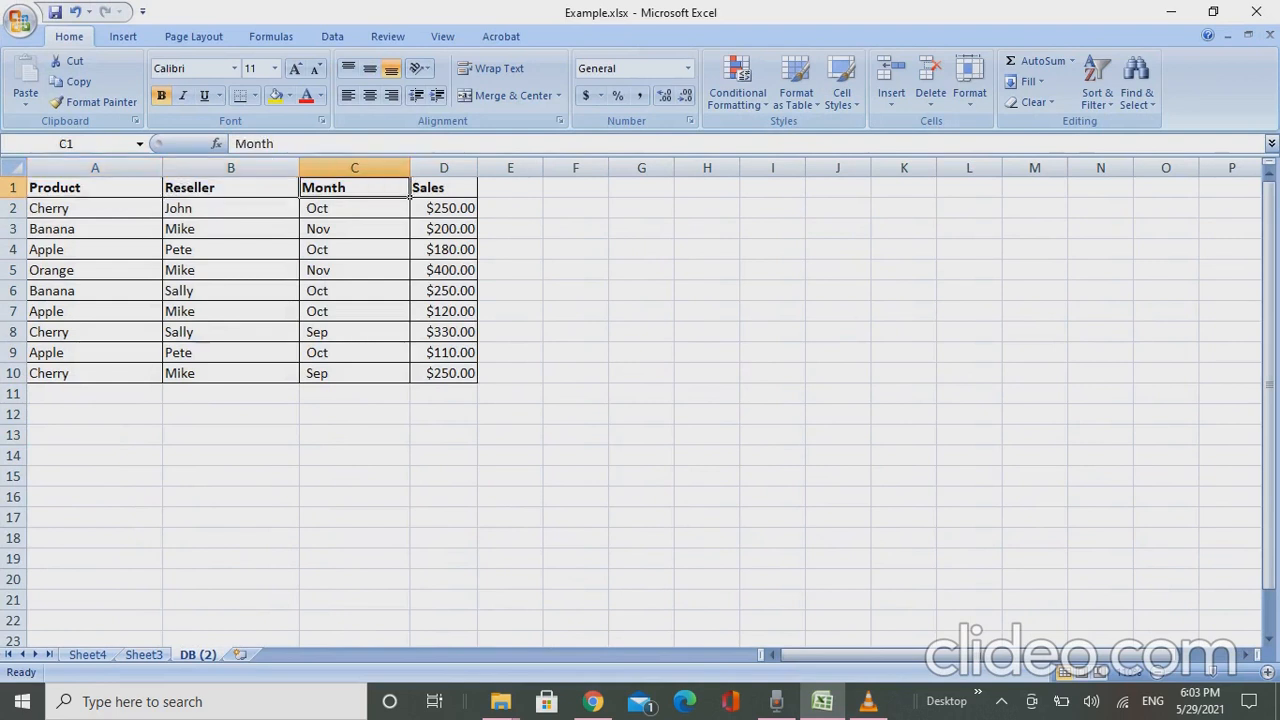
{"action": "key", "text": "Left"}
{"action": "key", "text": "Left"}
{"action": "key", "text": "Left"}
{"action": "key", "text": "Down"}
{"action": "key", "text": "Right"}
{"action": "key", "text": "Up"}
{"action": "key", "text": "Down"}
{"action": "key", "text": "Right"}
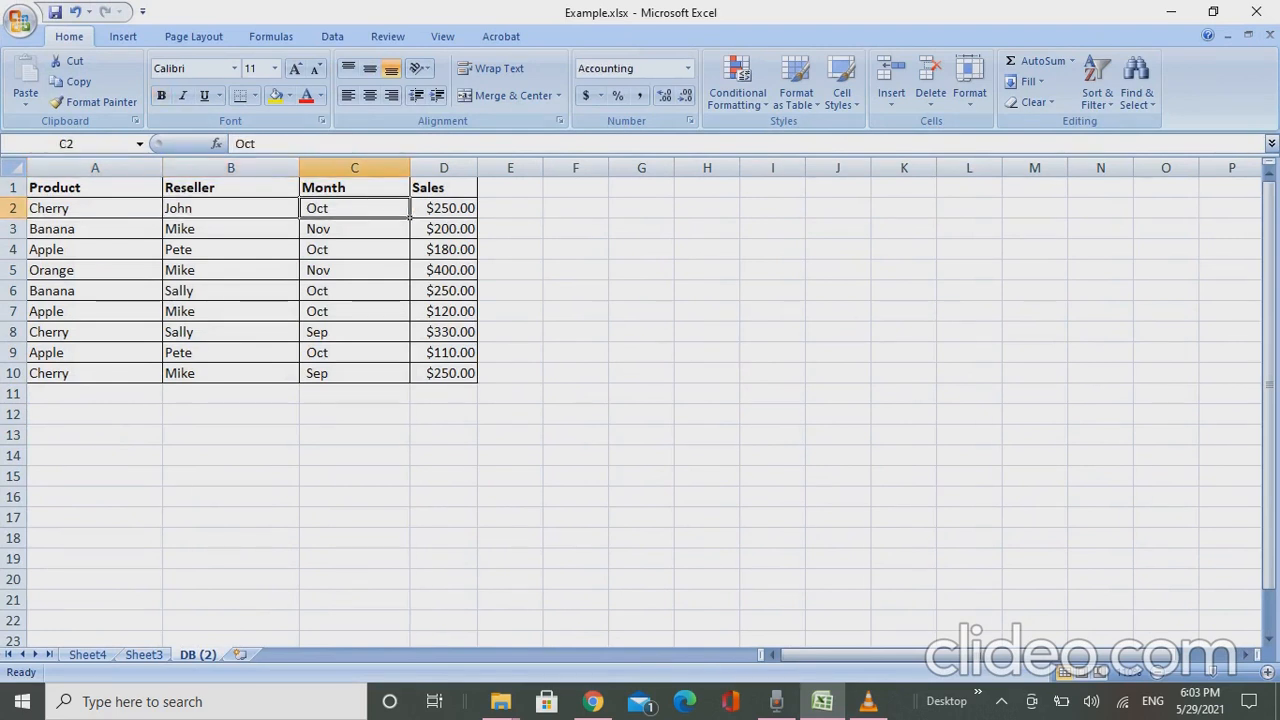
- Delete the existing Sheet3 that holds the old pivot table
{"action": "key", "text": "ctrl+Page_Up"}
{"action": "right_click", "coordinate": [151, 657]}
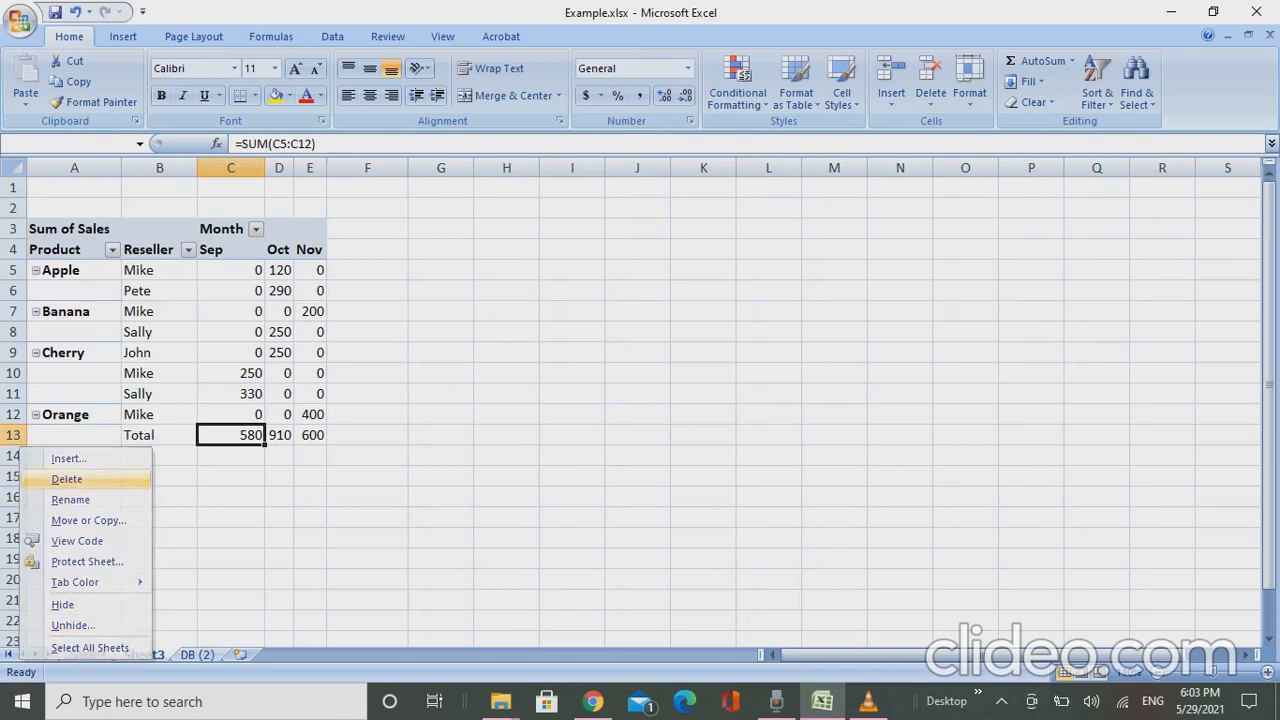
{"action": "left_click", "coordinate": [67, 479]}
{"action": "left_click", "coordinate": [606, 398]}
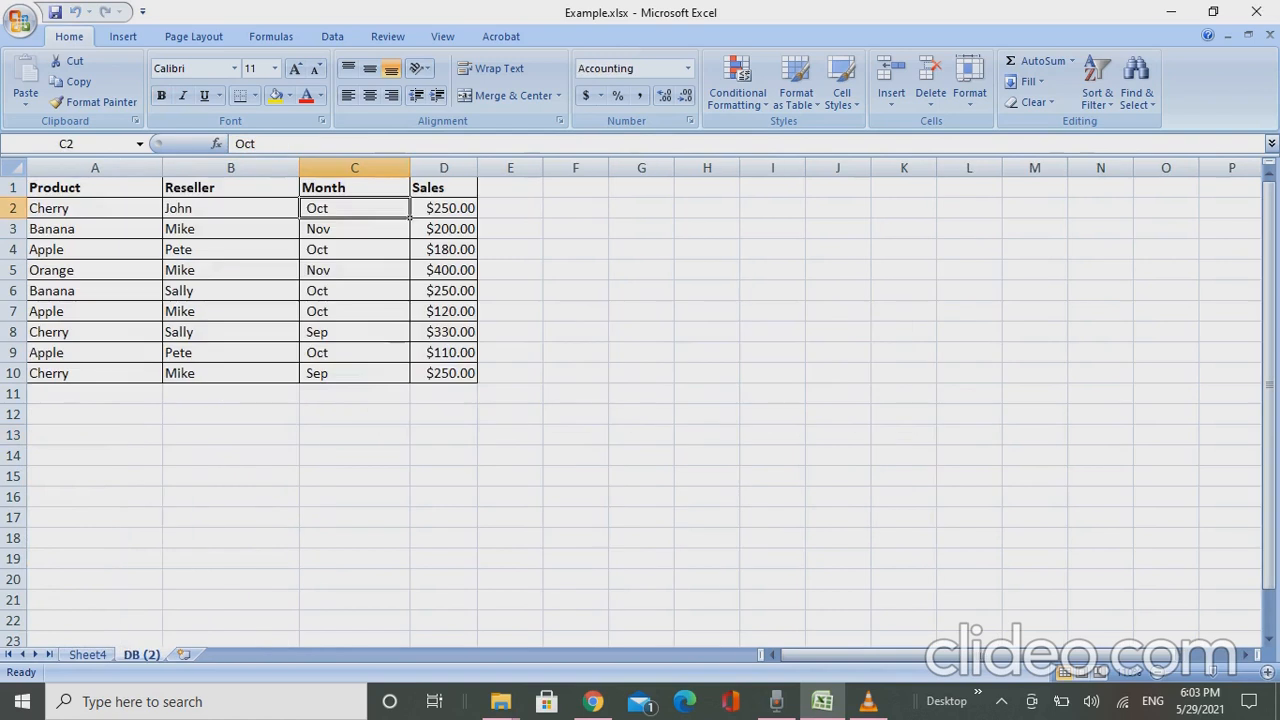
- Create a PivotTable on a new worksheet from the range A1:D10 of the DB (2) sheet
{"action": "left_click", "coordinate": [95, 188]}
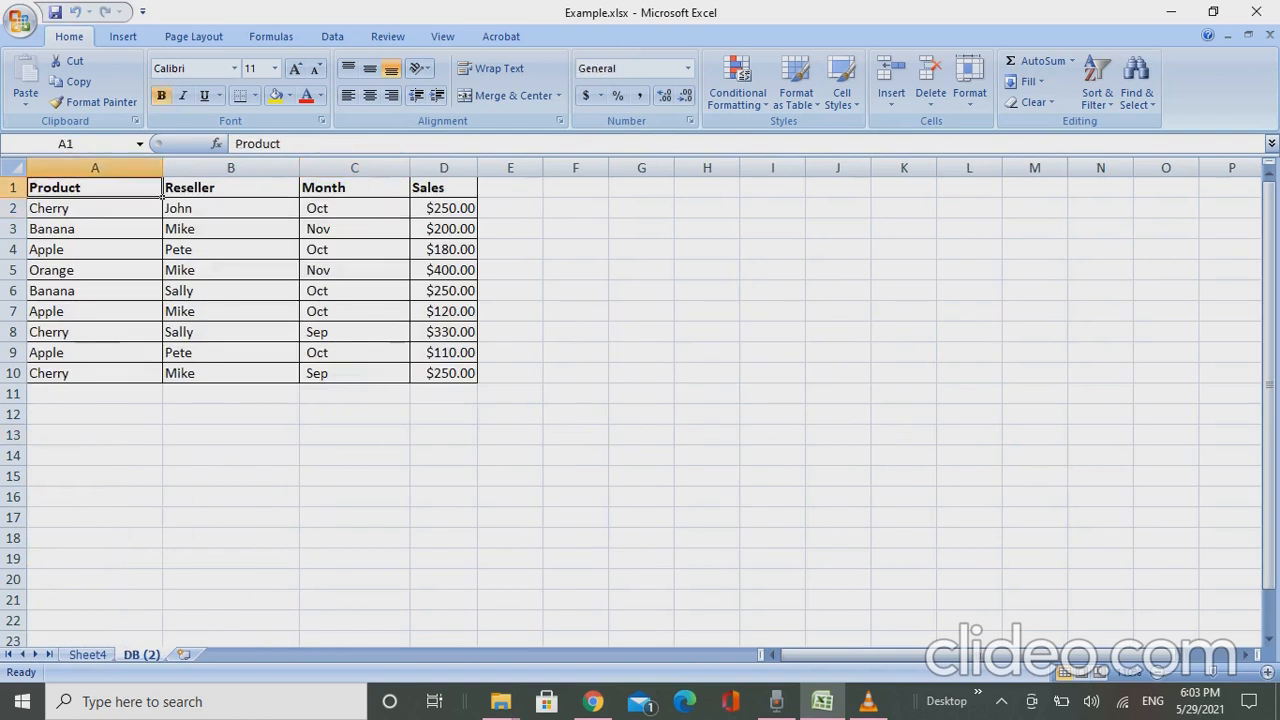
{"action": "left_click_drag", "start_coordinate": [95, 188], "coordinate": [444, 373]}
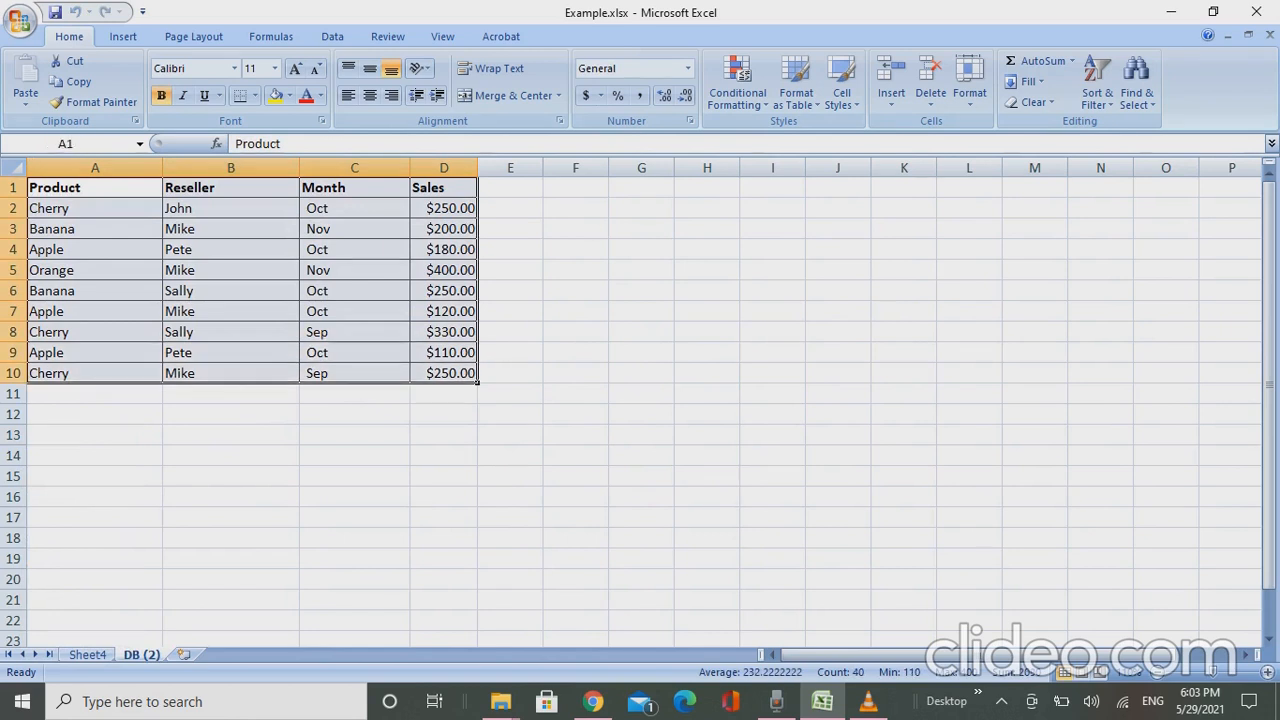
{"action": "key", "text": "alt+n"}
{"action": "key", "text": "v"}
{"action": "key", "text": "t"}
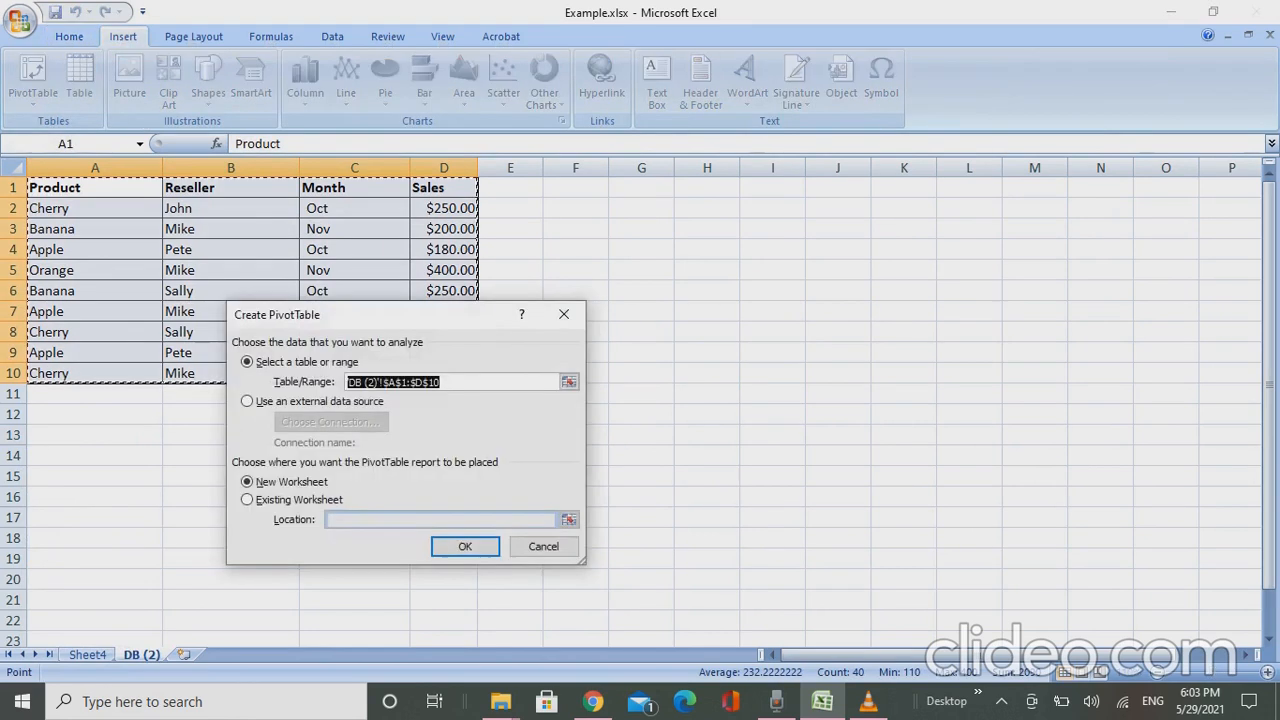
{"action": "key", "text": "Return"}
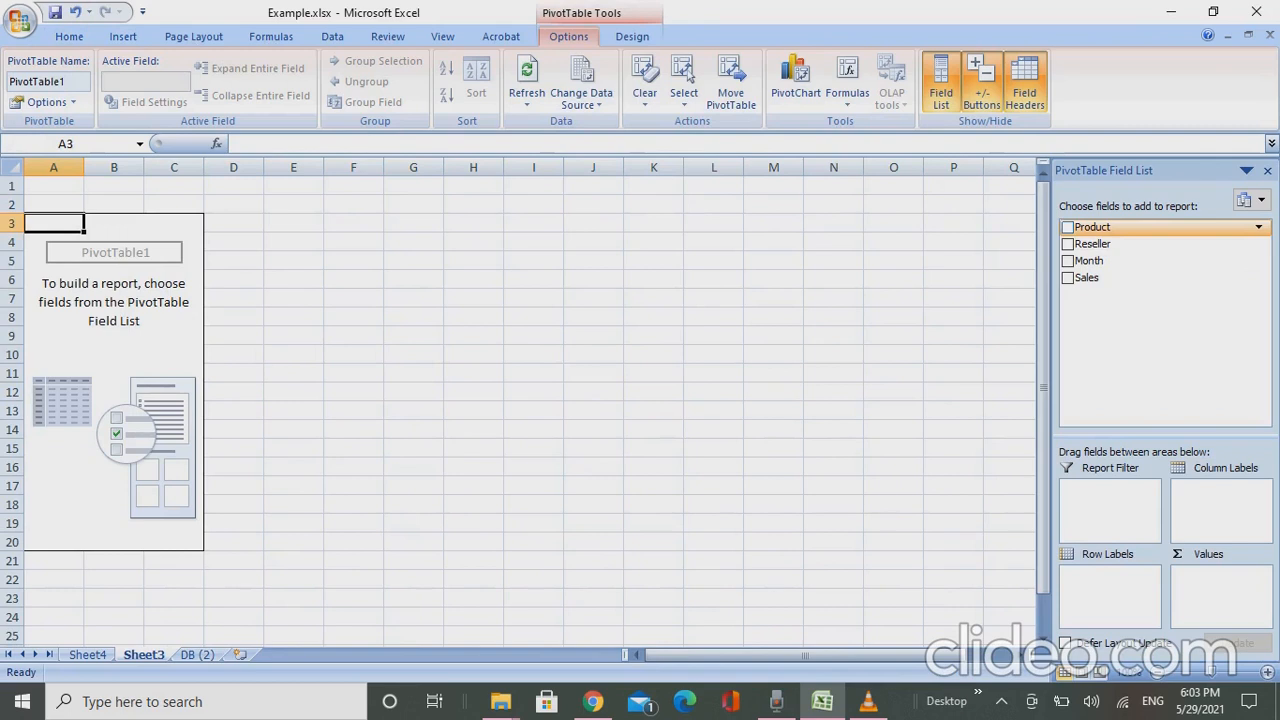
- Add Product, Reseller, Month and Sales to the pivot report, and move Month to the column labels
{"action": "left_click", "coordinate": [1067, 227]}
{"action": "left_click", "coordinate": [1067, 244]}
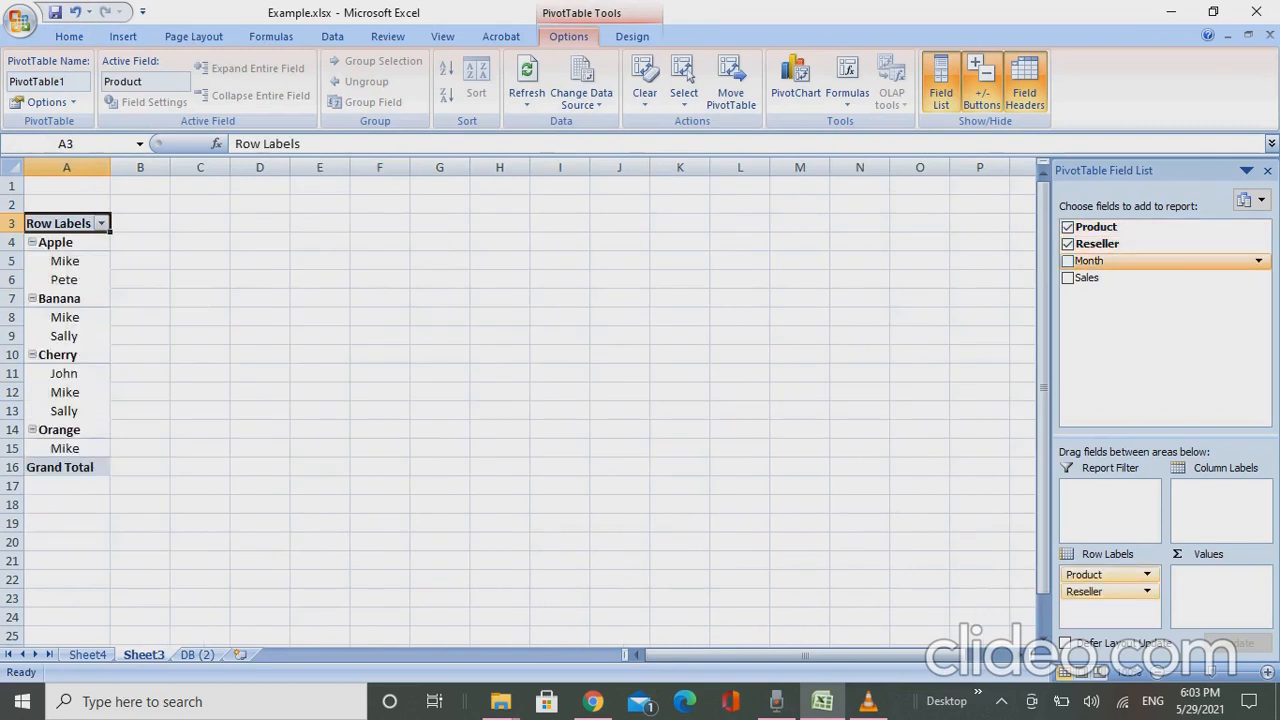
{"action": "left_click", "coordinate": [1067, 261]}
{"action": "left_click", "coordinate": [1067, 278]}
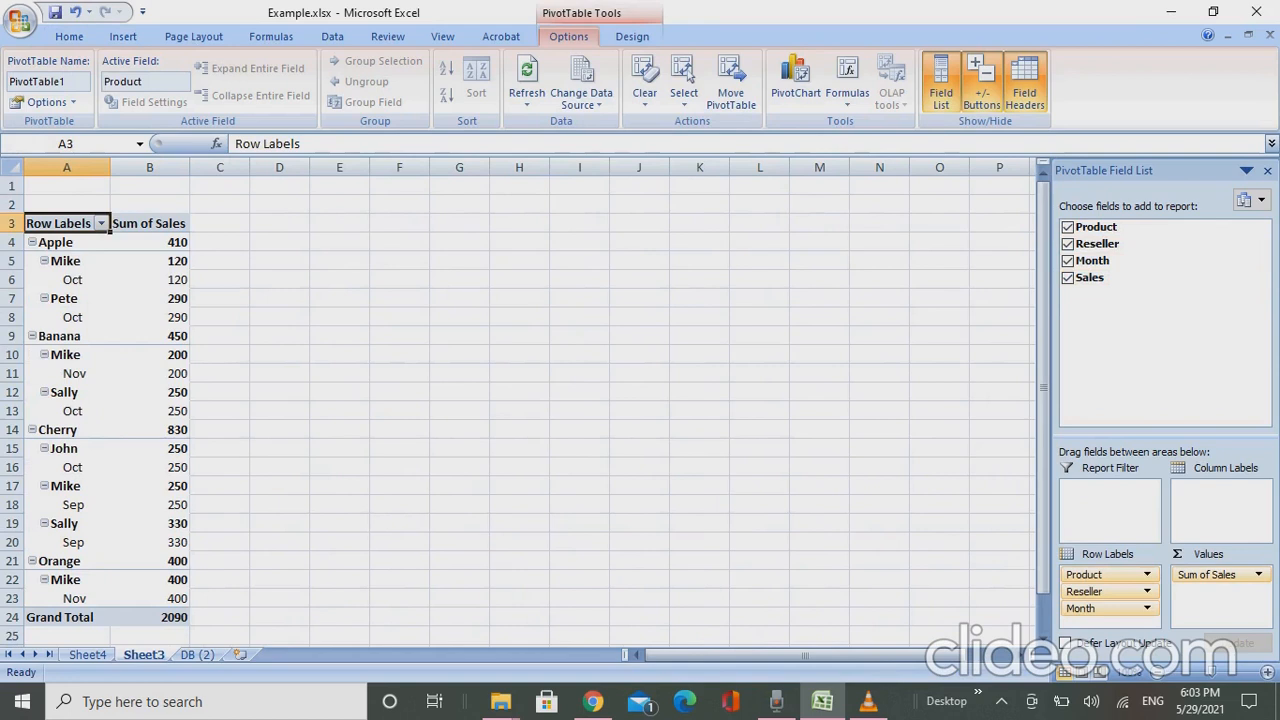
{"action": "left_click_drag", "start_coordinate": [1100, 608], "coordinate": [1204, 510]}
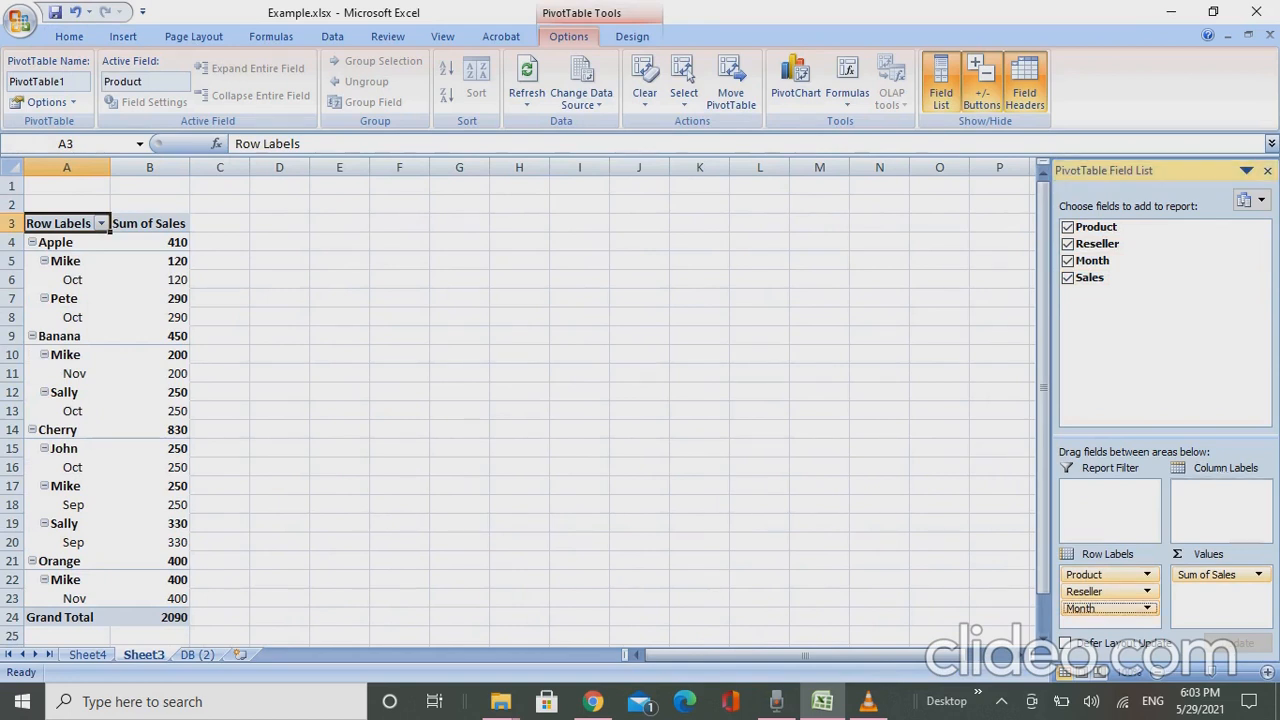
{"action": "left_click_drag", "start_coordinate": [1204, 510], "coordinate": [1210, 488]}
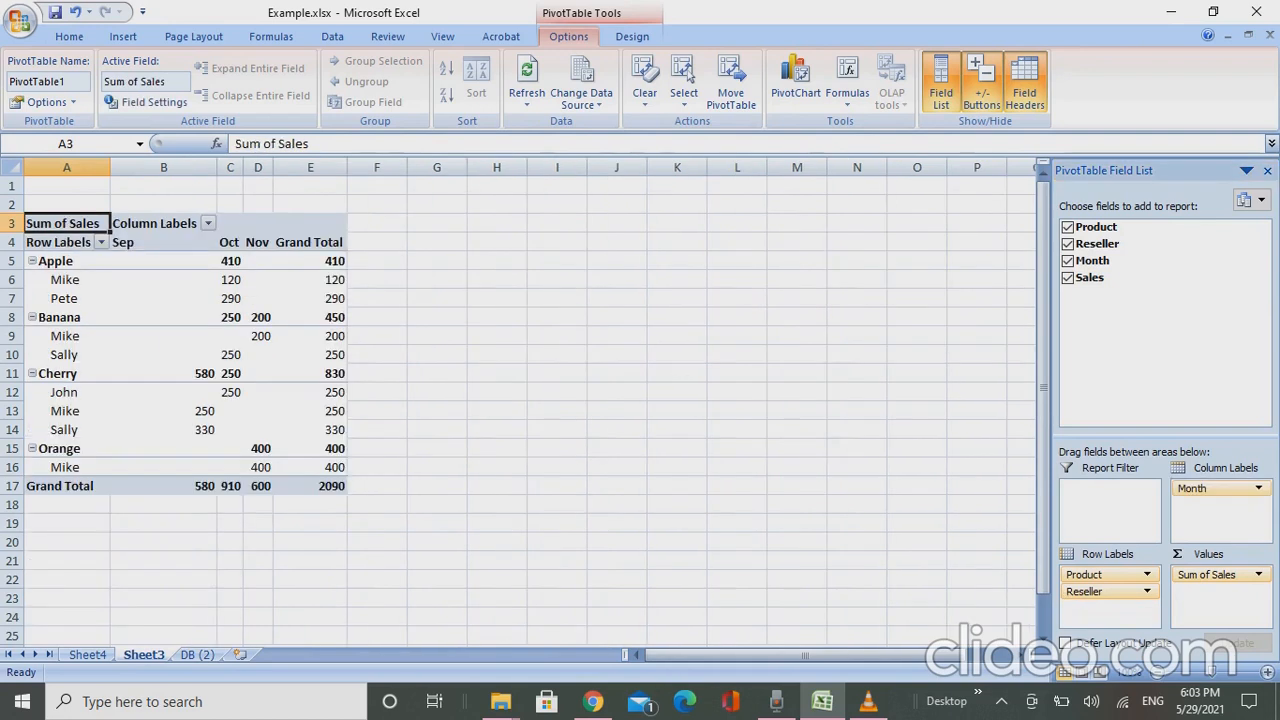
- Set the PivotTable options to show 0 for empty cells
{"action": "key", "text": "Down"}
{"action": "key", "text": "Down"}
{"action": "key", "text": "Down"}
{"action": "key", "text": "Up"}
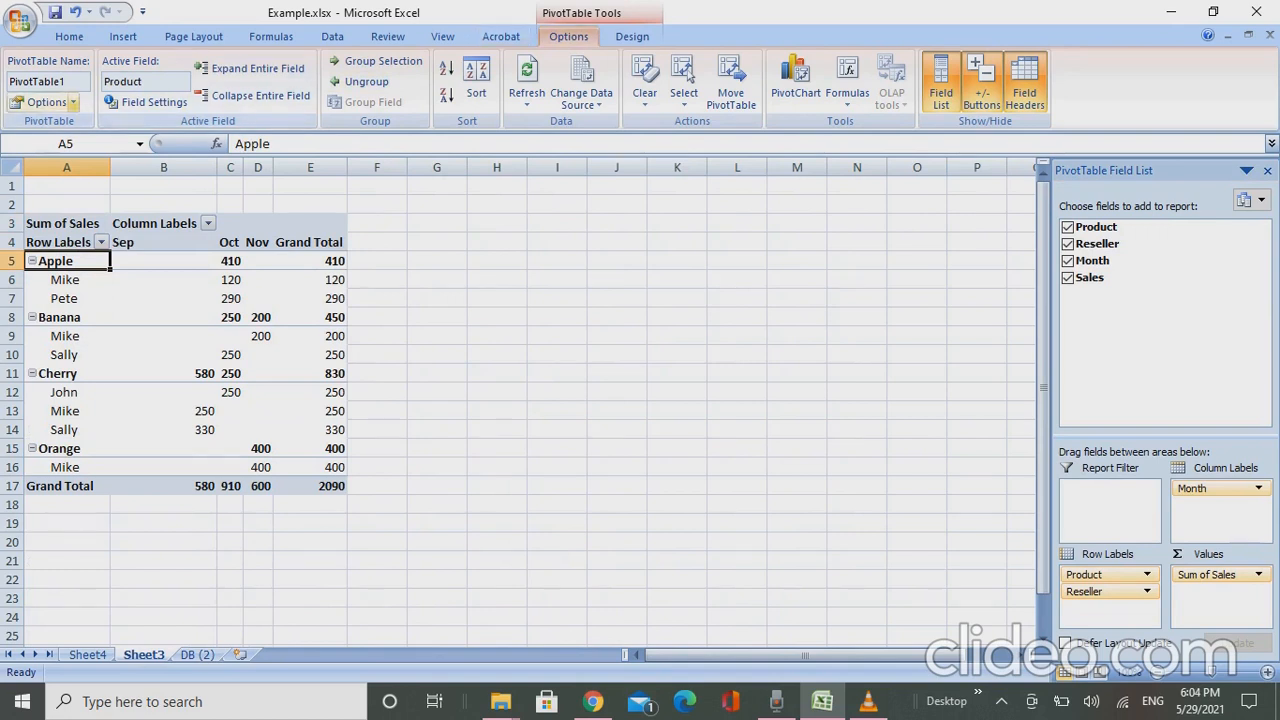
{"action": "left_click", "coordinate": [72, 102]}
{"action": "left_click", "coordinate": [45, 120]}
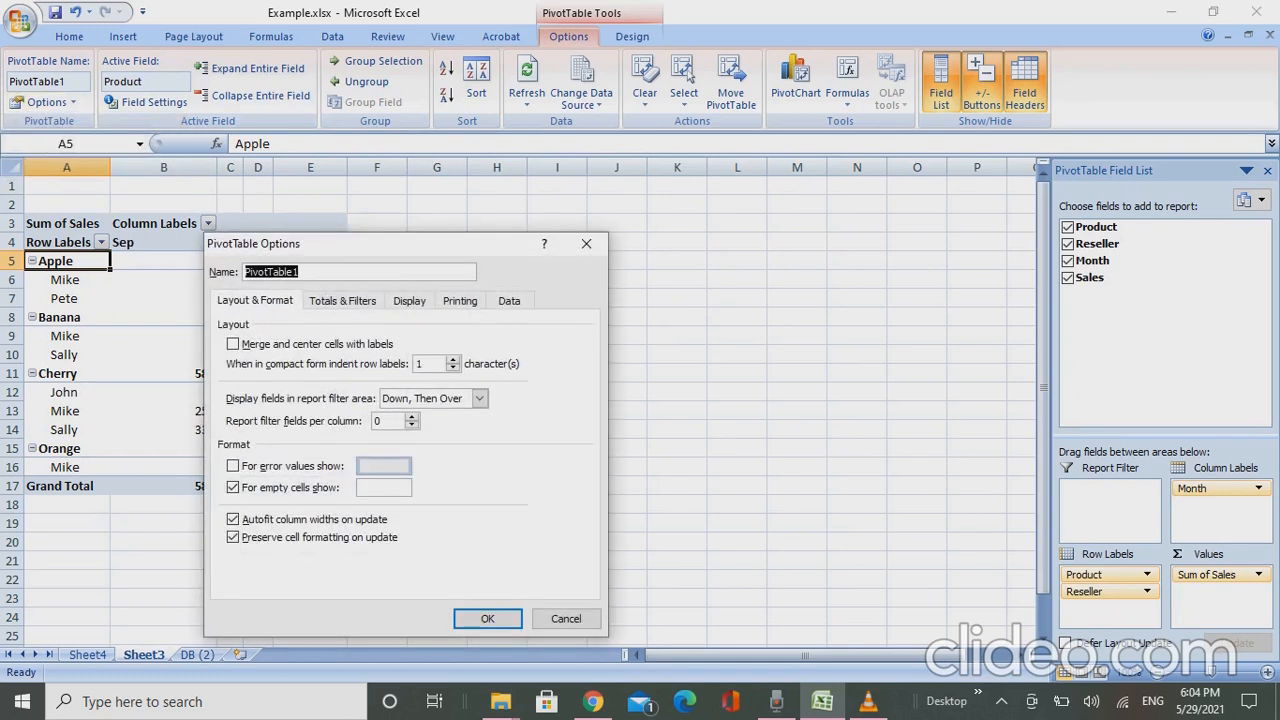
{"action": "left_click", "coordinate": [384, 488]}
{"action": "type", "text": "0"}
- Enable the classic PivotTable layout in the display options and apply the option changes
{"action": "left_click", "coordinate": [409, 301]}
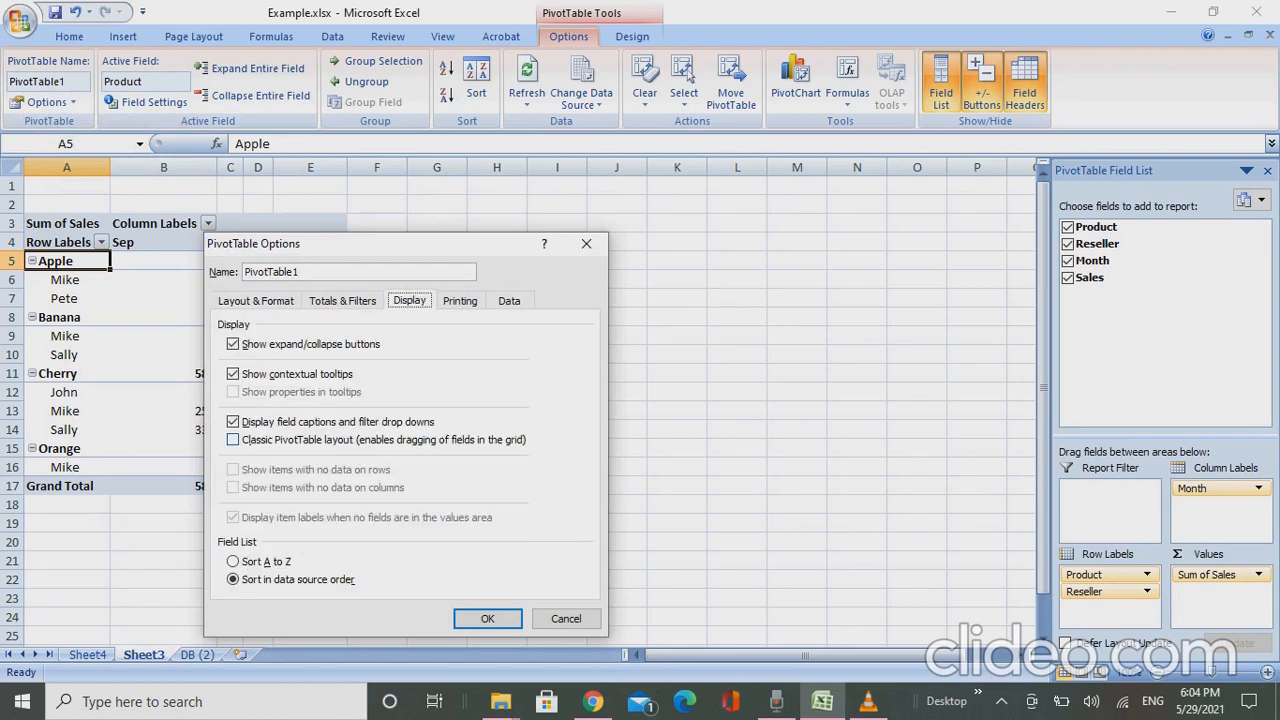
{"action": "left_click", "coordinate": [233, 440]}
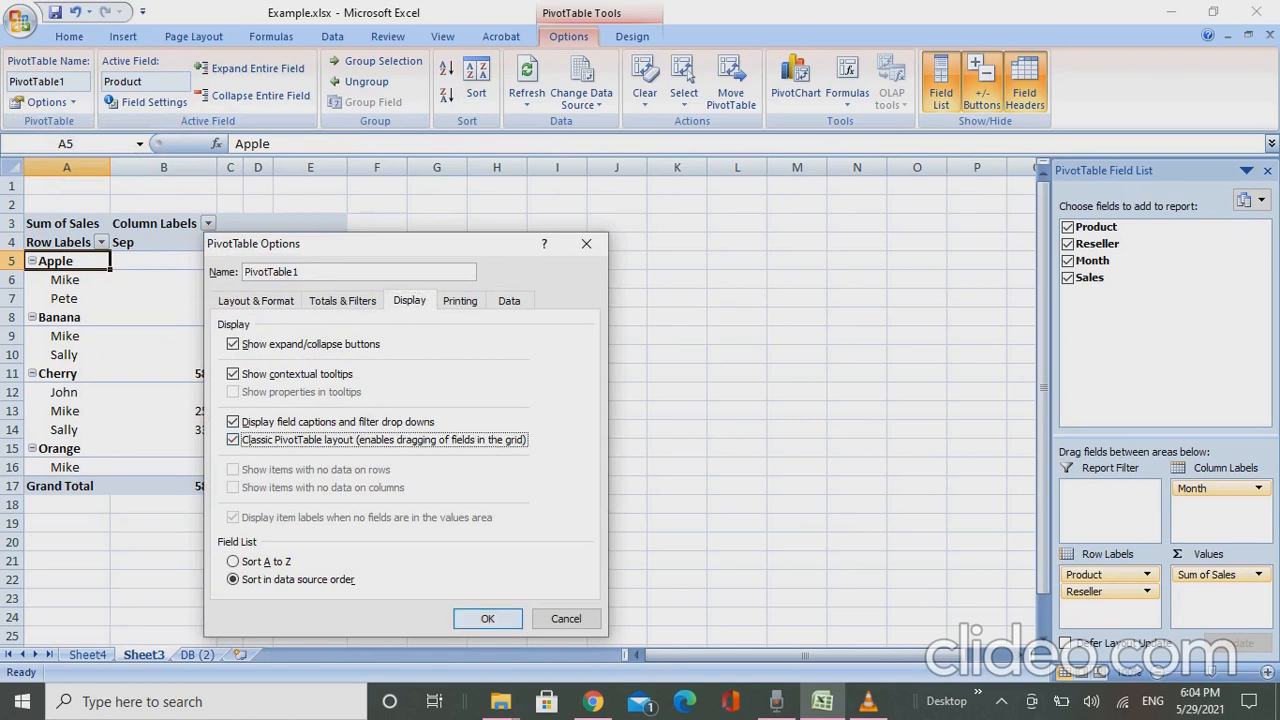
{"action": "left_click", "coordinate": [256, 301]}
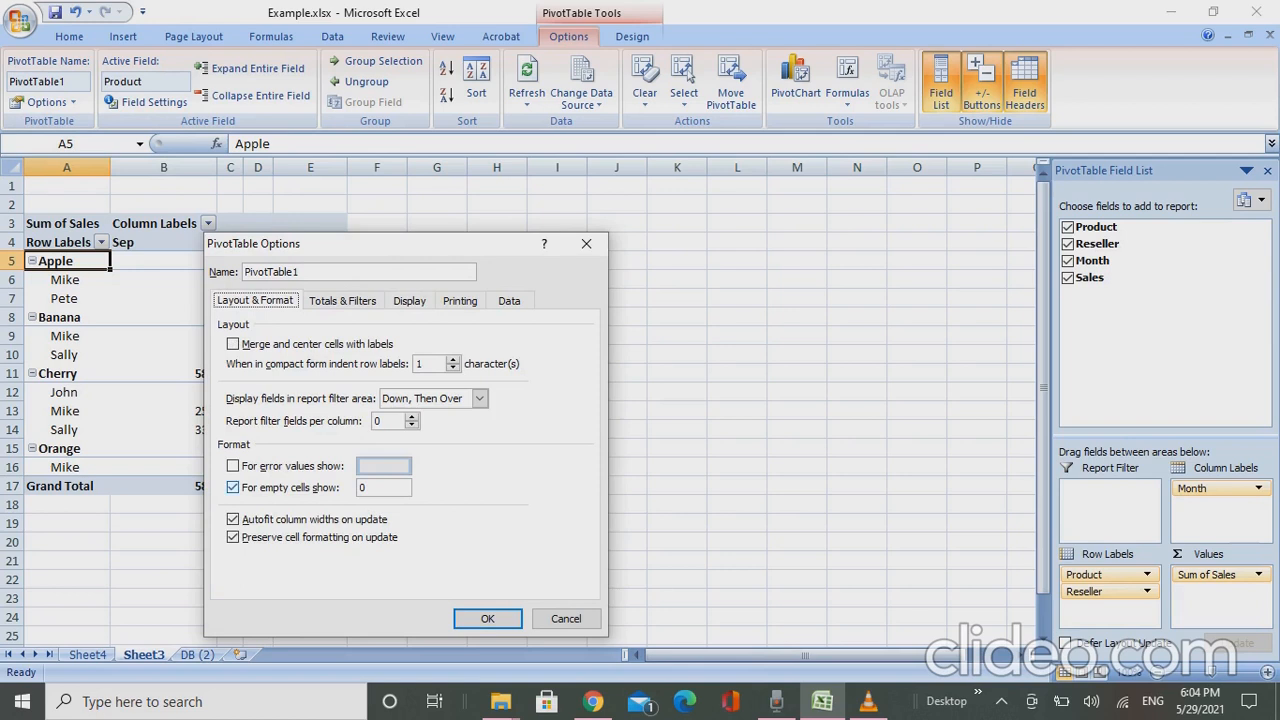
{"action": "left_click", "coordinate": [409, 301]}
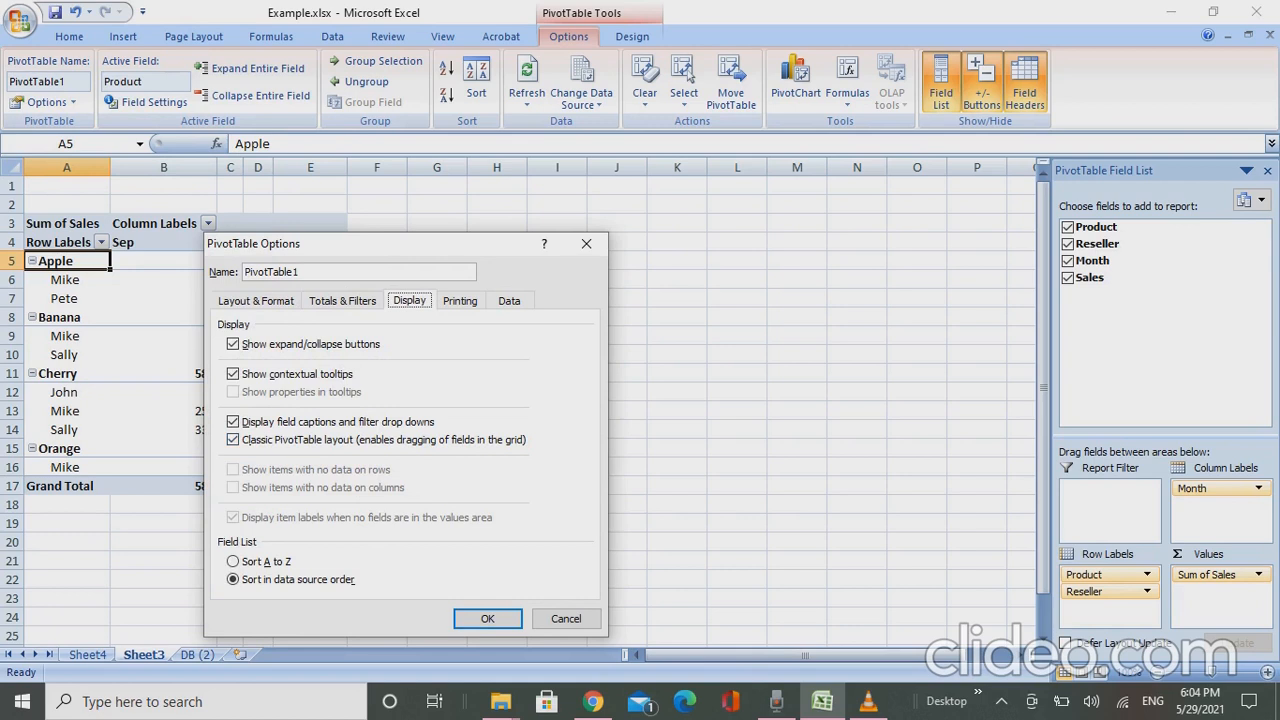
{"action": "left_click", "coordinate": [487, 618]}
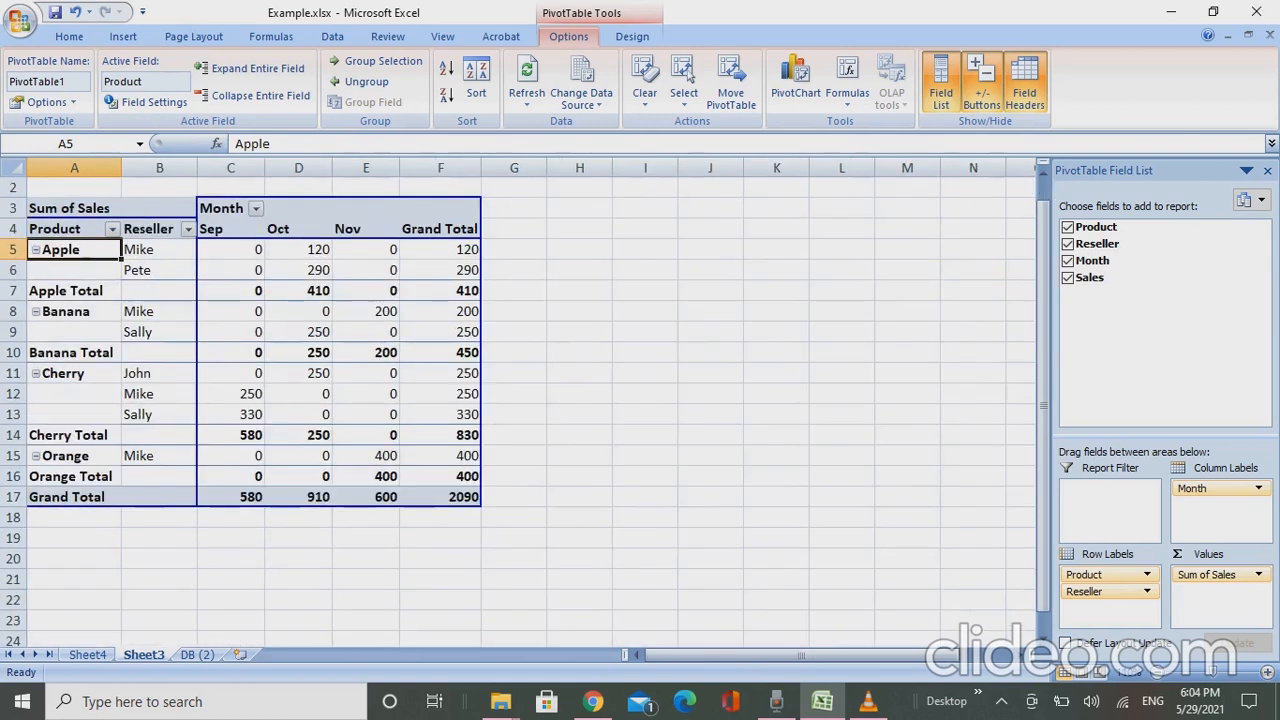
- Hide the pivot table's subtotals and turn off grand totals for rows and columns
{"action": "key", "text": "Up"}
{"action": "key", "text": "Down"}
{"action": "left_click", "coordinate": [632, 36]}
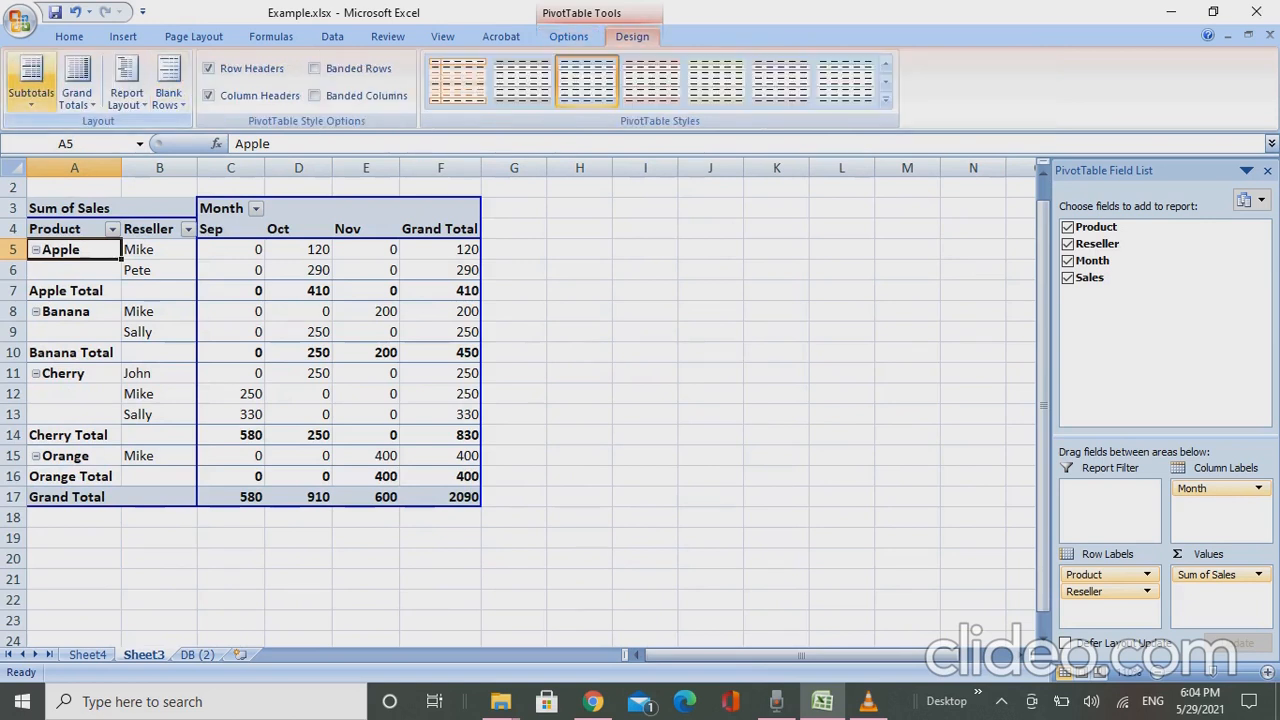
{"action": "left_click", "coordinate": [31, 82]}
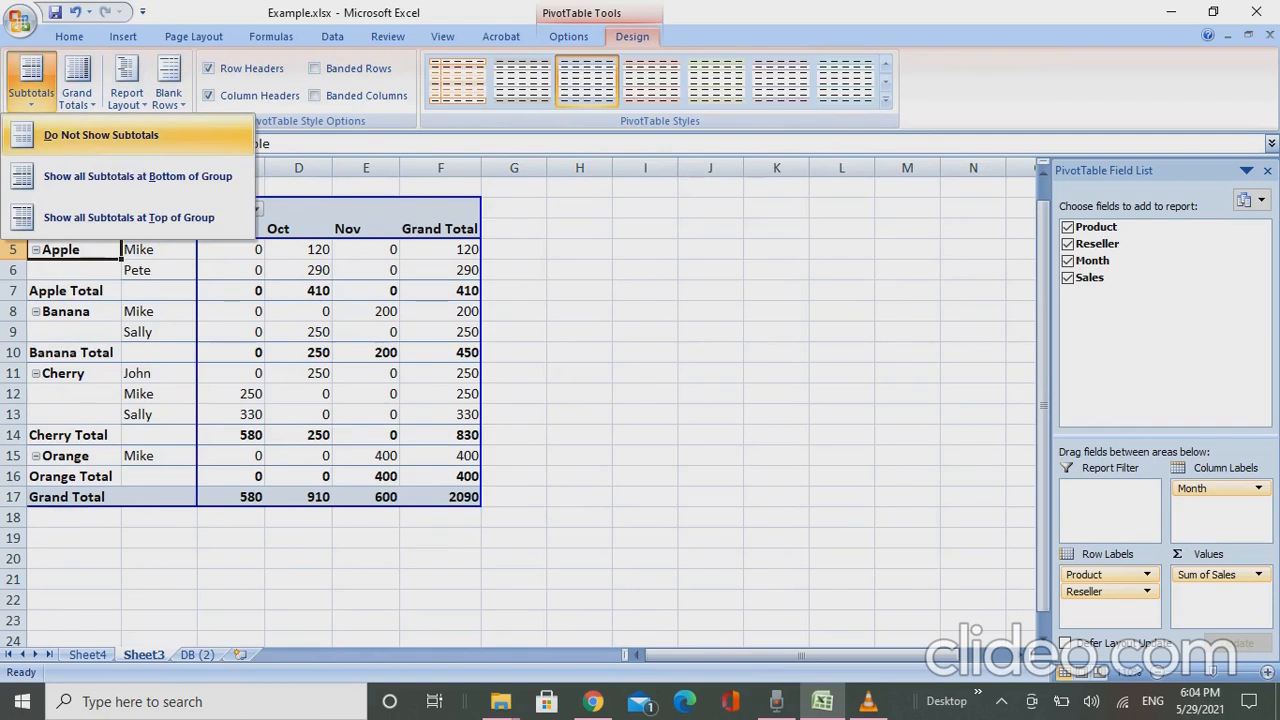
{"action": "left_click", "coordinate": [100, 134]}
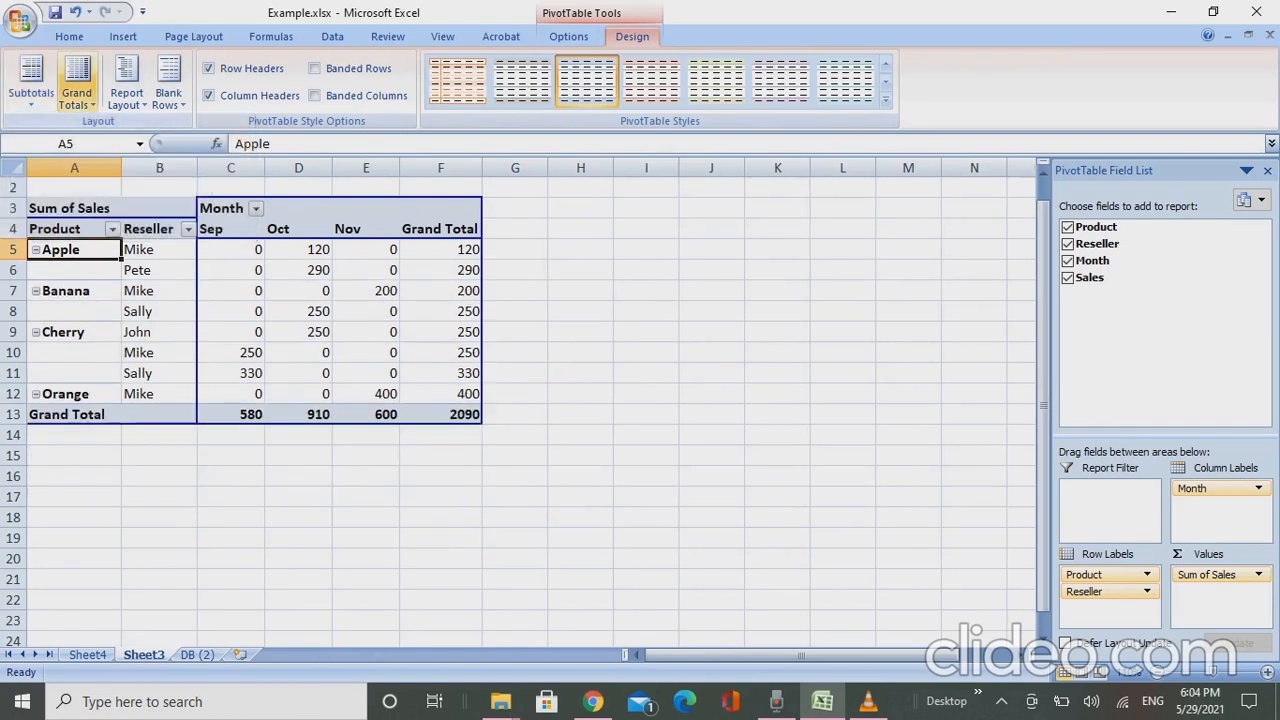
{"action": "left_click", "coordinate": [77, 82]}
{"action": "left_click", "coordinate": [100, 134]}
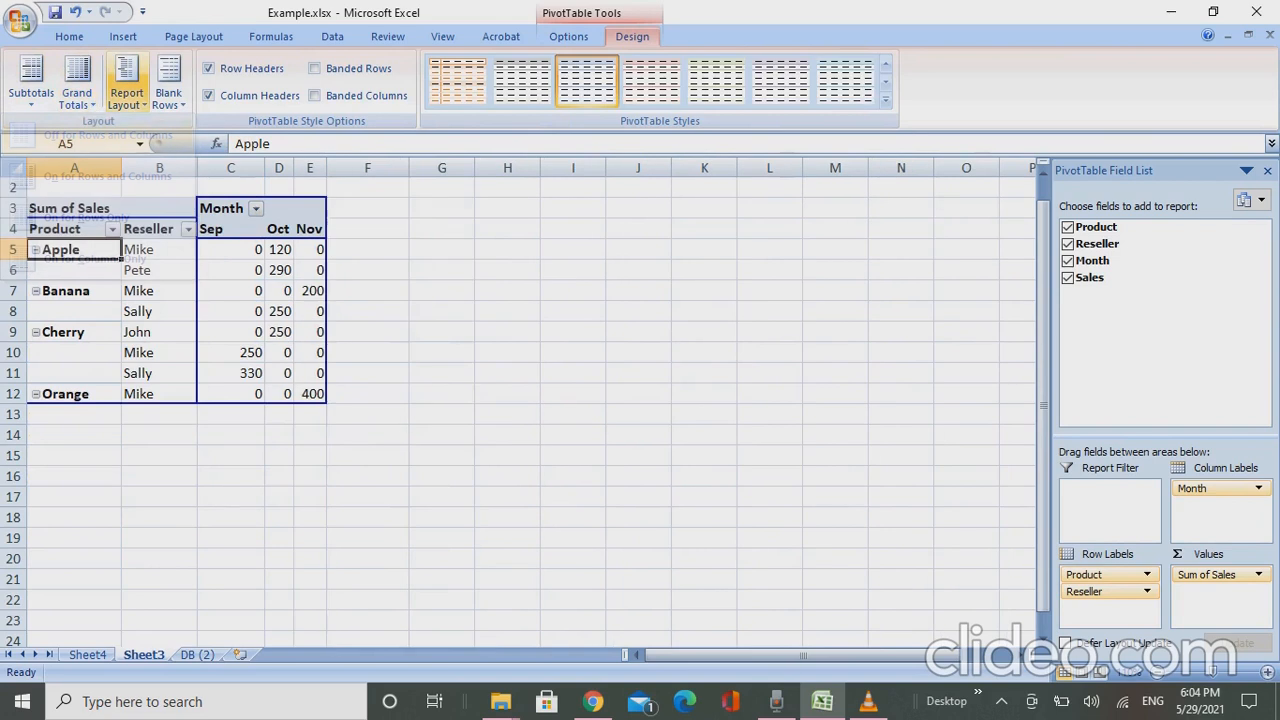
- Show the pivot table's report layout in tabular form
{"action": "left_click", "coordinate": [126, 82]}
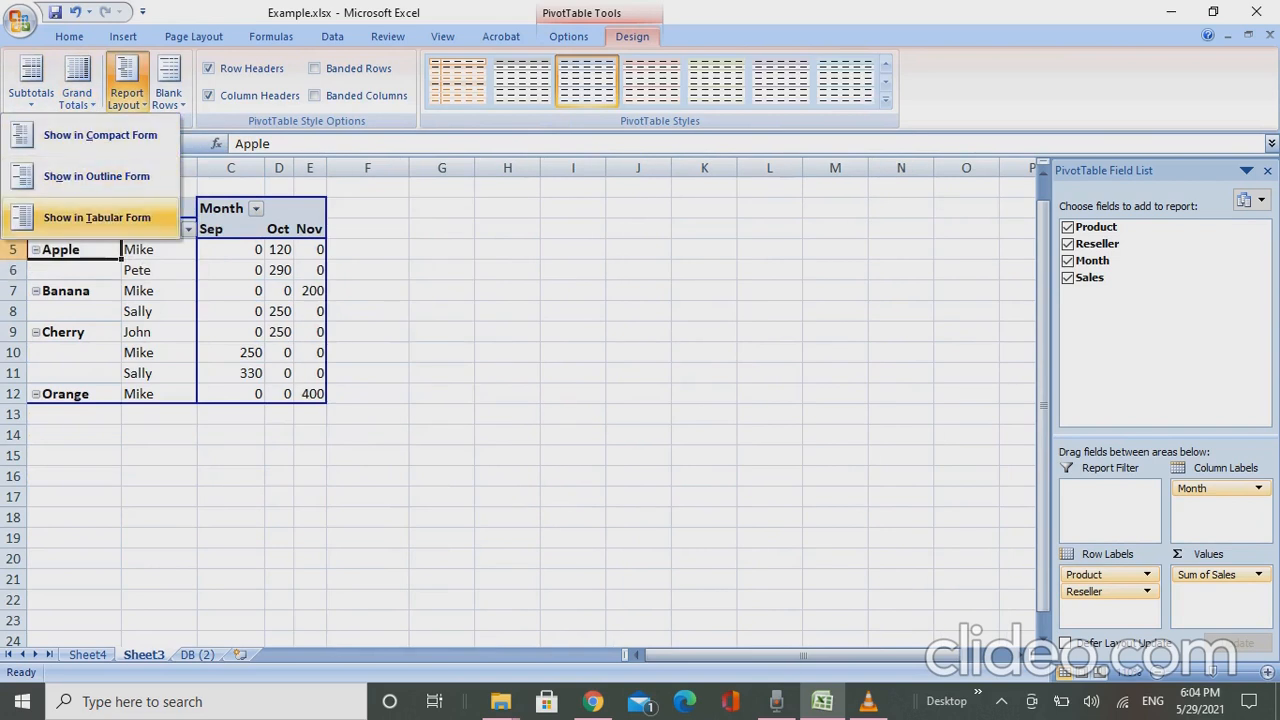
{"action": "left_click", "coordinate": [97, 217]}
{"action": "left_click", "coordinate": [168, 82]}
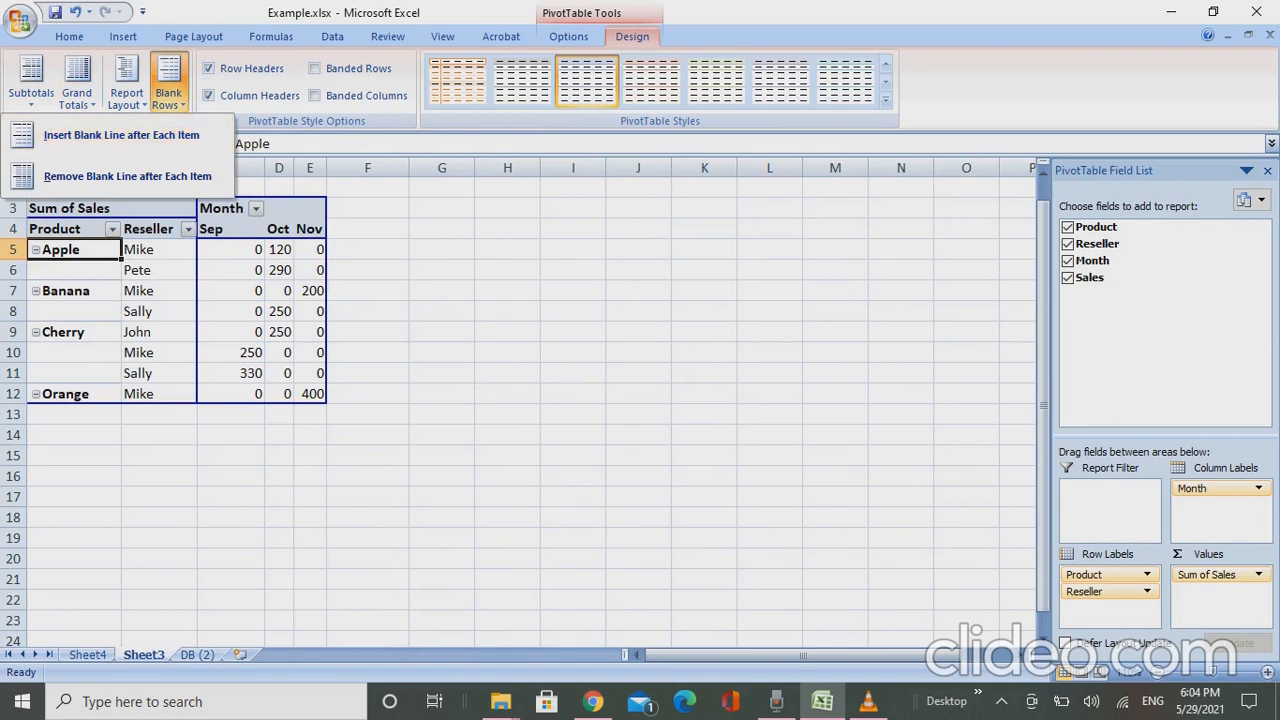
{"action": "left_click", "coordinate": [168, 82]}
{"action": "left_click", "coordinate": [126, 82]}
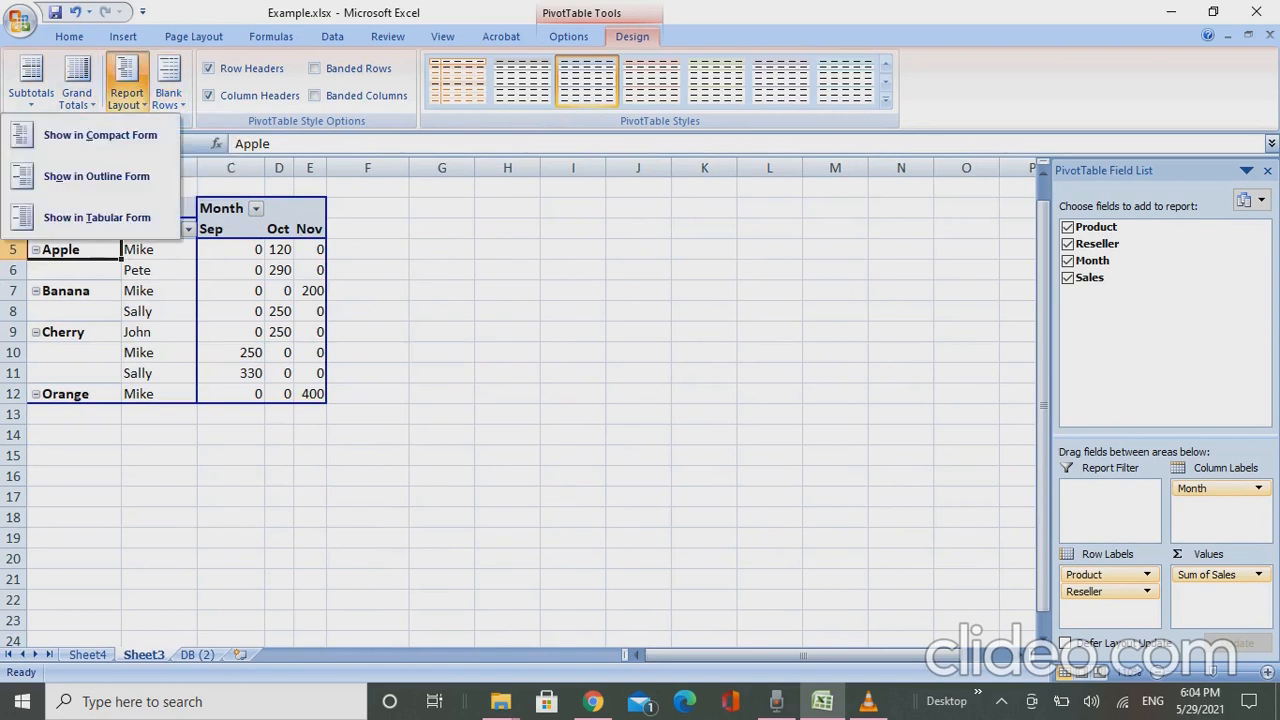
{"action": "key", "text": "Escape"}
- Examine the pivot table's header rows and its first product row across the reseller and month columns
{"action": "left_click", "coordinate": [68, 229]}
{"action": "left_click", "coordinate": [74, 250]}
{"action": "key", "text": "Right"}
{"action": "key", "text": "Right"}
{"action": "key", "text": "Right"}
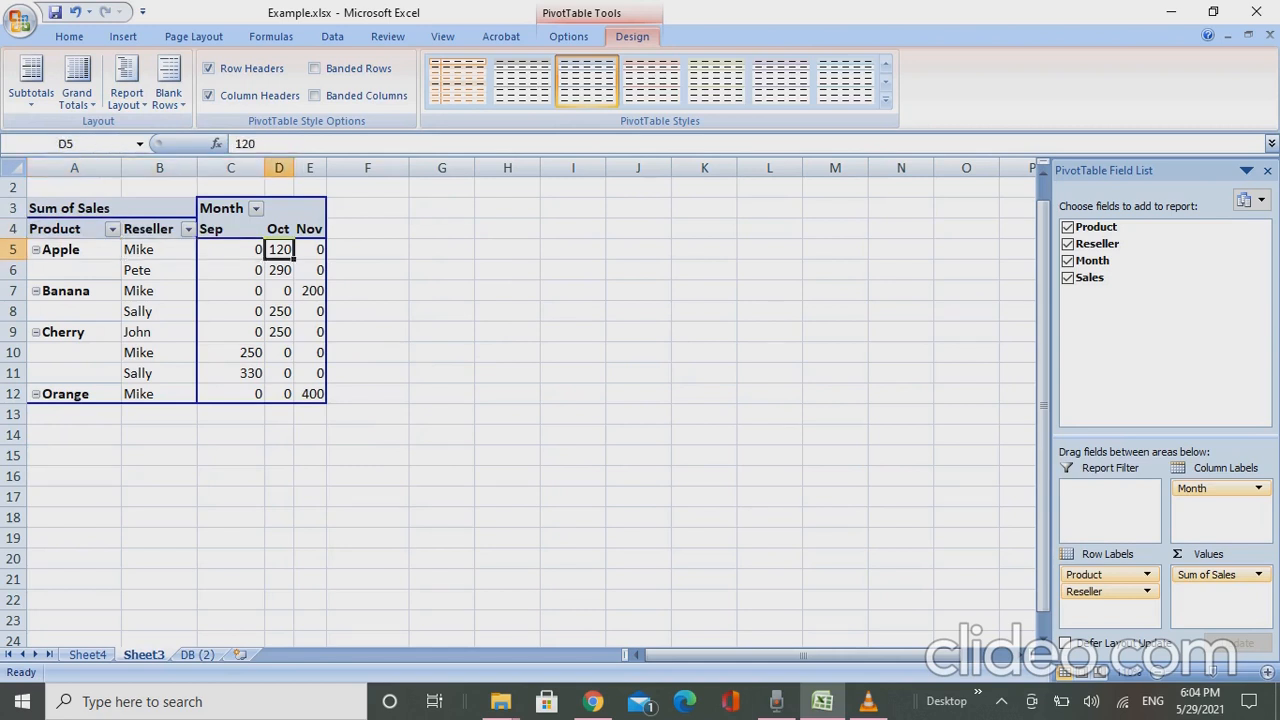
{"action": "key", "text": "Home"}
{"action": "key", "text": "Up"}
{"action": "key", "text": "Up"}
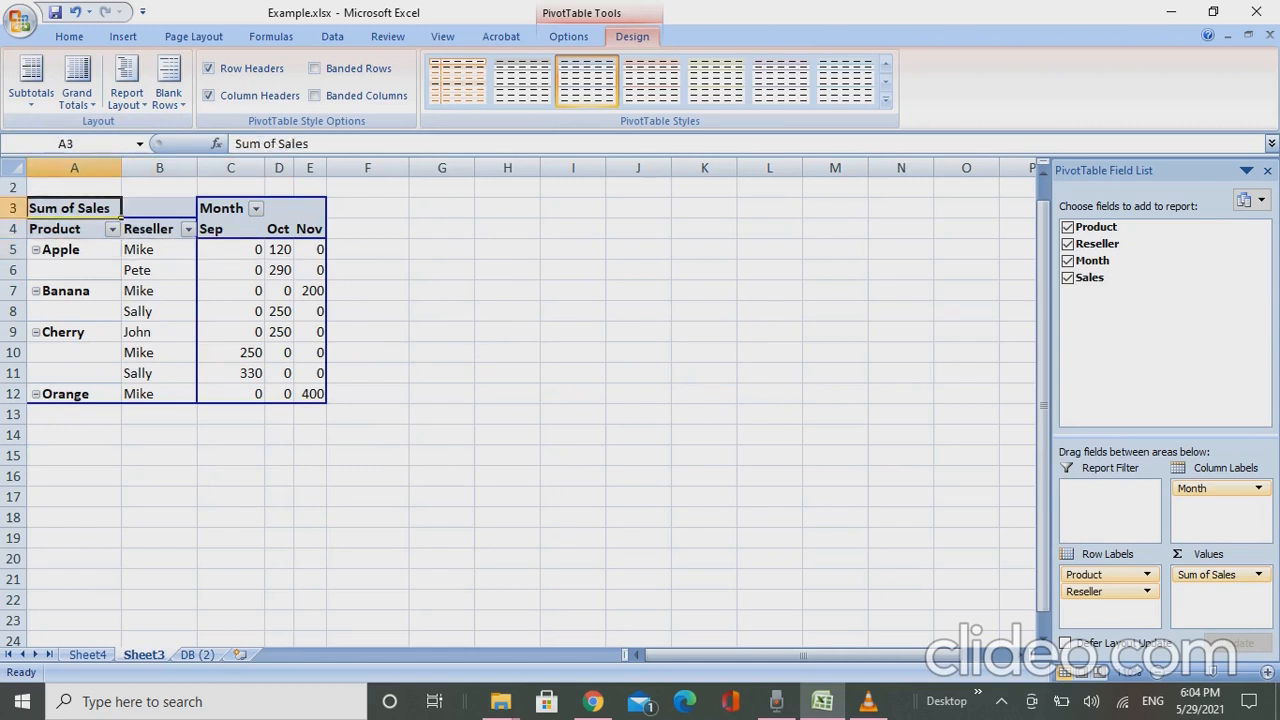
{"action": "key", "text": "shift+Right"}
{"action": "key", "text": "shift+Right"}
{"action": "key", "text": "shift+Right"}
{"action": "key", "text": "Down"}
{"action": "key", "text": "Down"}
{"action": "key", "text": "Down"}
- Copy the whole pivot table in A3:E12, headers included
{"action": "key", "text": "Up"}
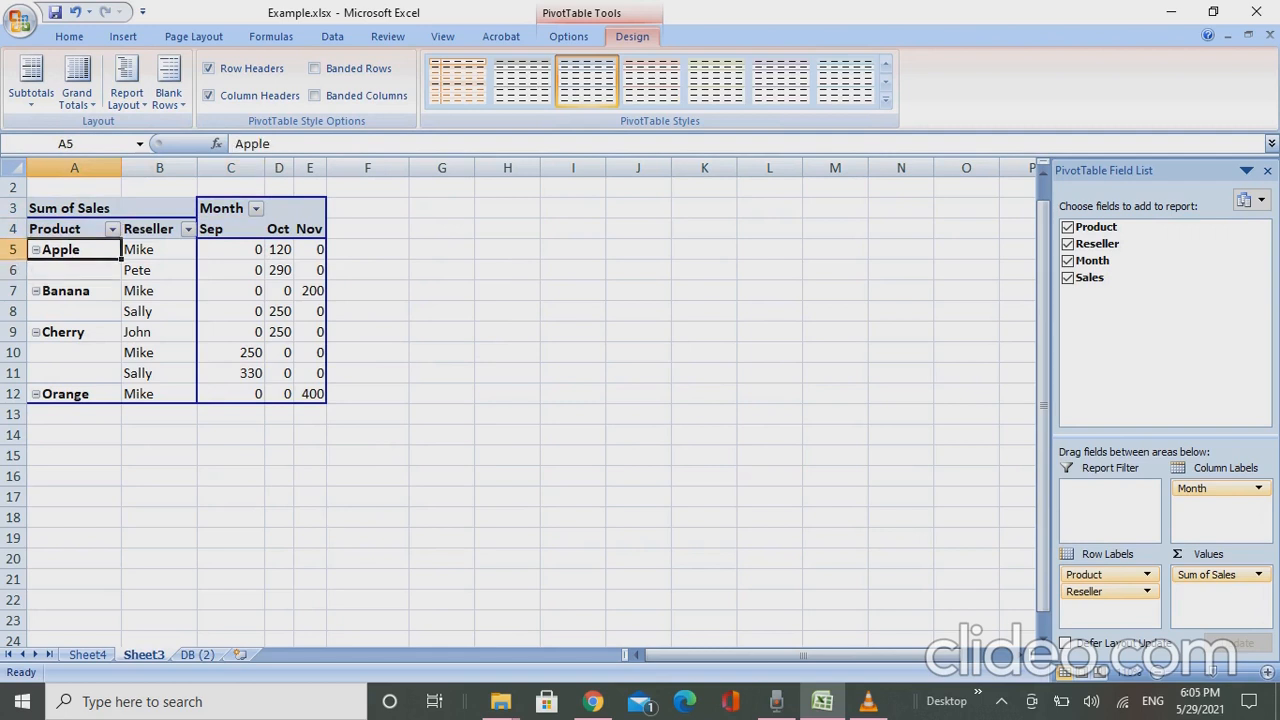
{"action": "key", "text": "Right"}
{"action": "key", "text": "Right"}
{"action": "key", "text": "Left"}
{"action": "key", "text": "Left"}
{"action": "key", "text": "Up"}
{"action": "key", "text": "Up"}
{"action": "key", "text": "shift+Right"}
{"action": "key", "text": "shift+Right"}
{"action": "key", "text": "shift+Right"}
{"action": "key", "text": "shift+Right"}
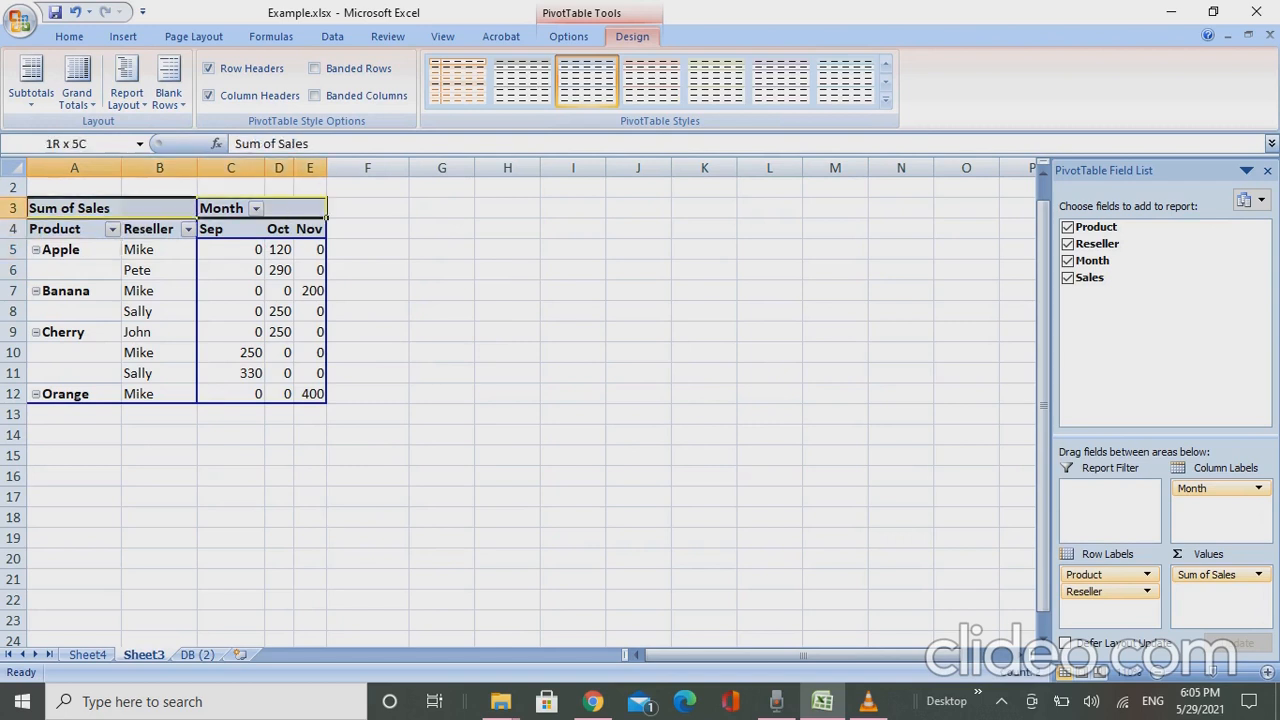
{"action": "key", "text": "shift+Down"}
{"action": "key", "text": "shift+Down"}
{"action": "key", "text": "shift+Down"}
{"action": "key", "text": "shift+Down"}
{"action": "key", "text": "shift+Down"}
{"action": "key", "text": "shift+Down"}
{"action": "key", "text": "shift+Down"}
{"action": "key", "text": "shift+Down"}
{"action": "key", "text": "shift+Down"}
{"action": "key", "text": "ctrl+c"}
- Paste the copied pivot table beside the original, starting at cell I3
{"action": "key", "text": "Up"}
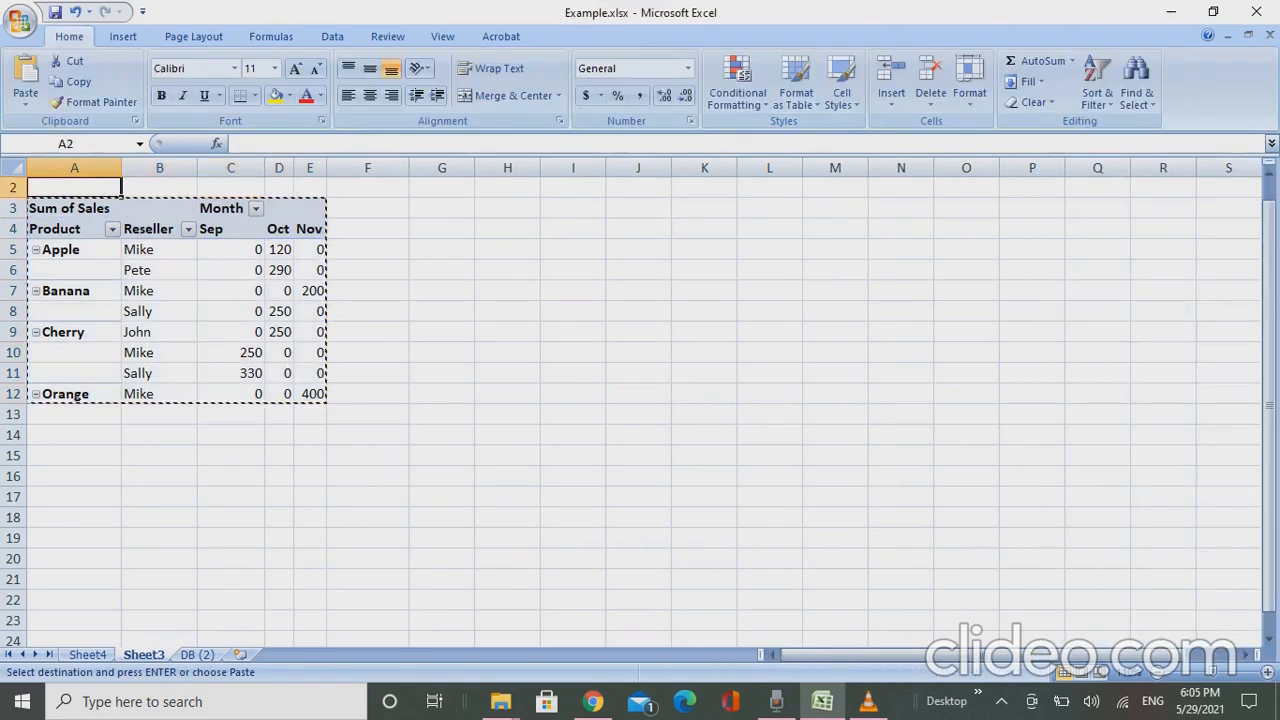
{"action": "key", "text": "Right"}
{"action": "key", "text": "Right"}
{"action": "key", "text": "Right"}
{"action": "key", "text": "Right"}
{"action": "key", "text": "Right"}
{"action": "key", "text": "Right"}
{"action": "key", "text": "Right"}
{"action": "key", "text": "Right"}
{"action": "key", "text": "Down"}
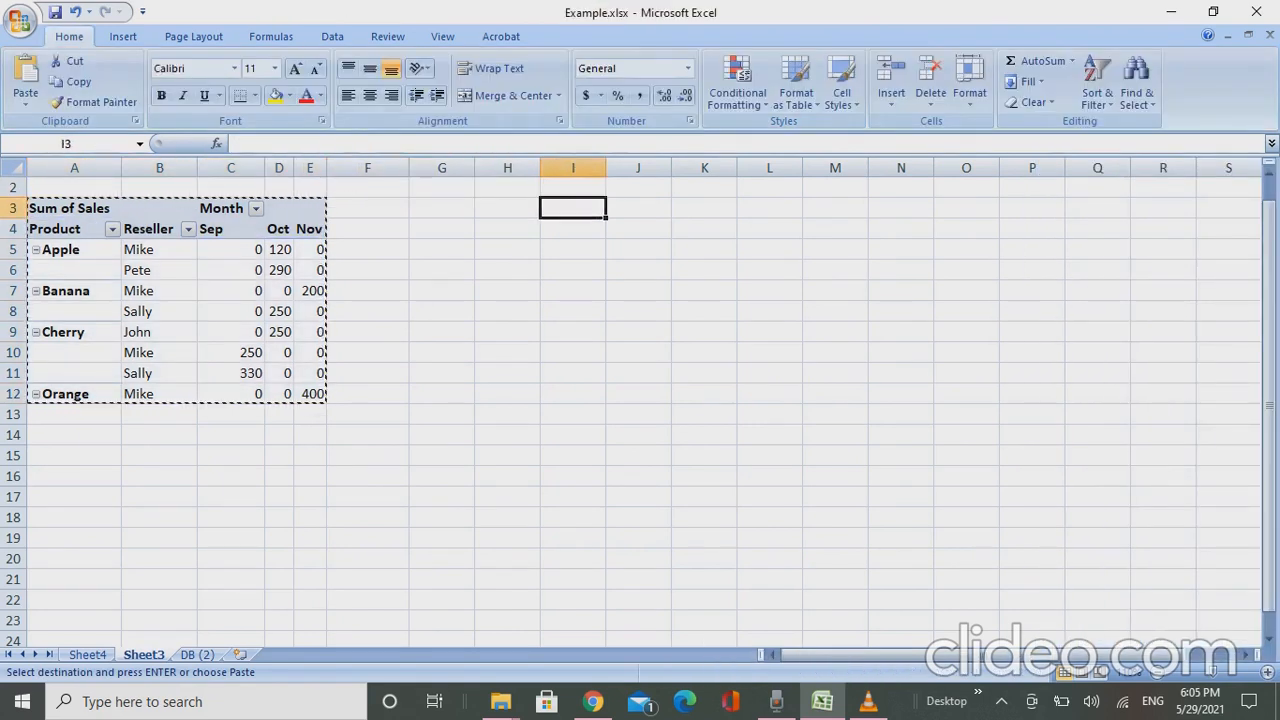
{"action": "key", "text": "ctrl+v"}
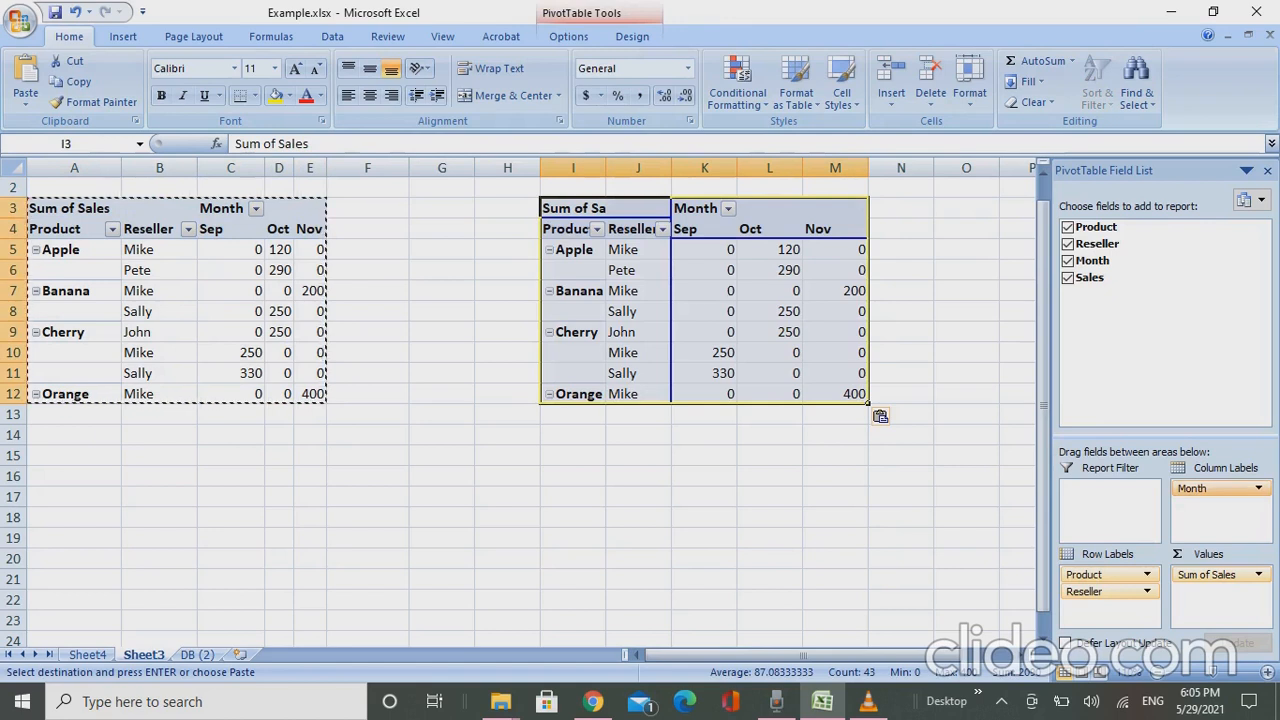
- Move the Product field of the pasted pivot table from the row labels to the report filter
{"action": "left_click_drag", "start_coordinate": [1098, 575], "coordinate": [1108, 508]}
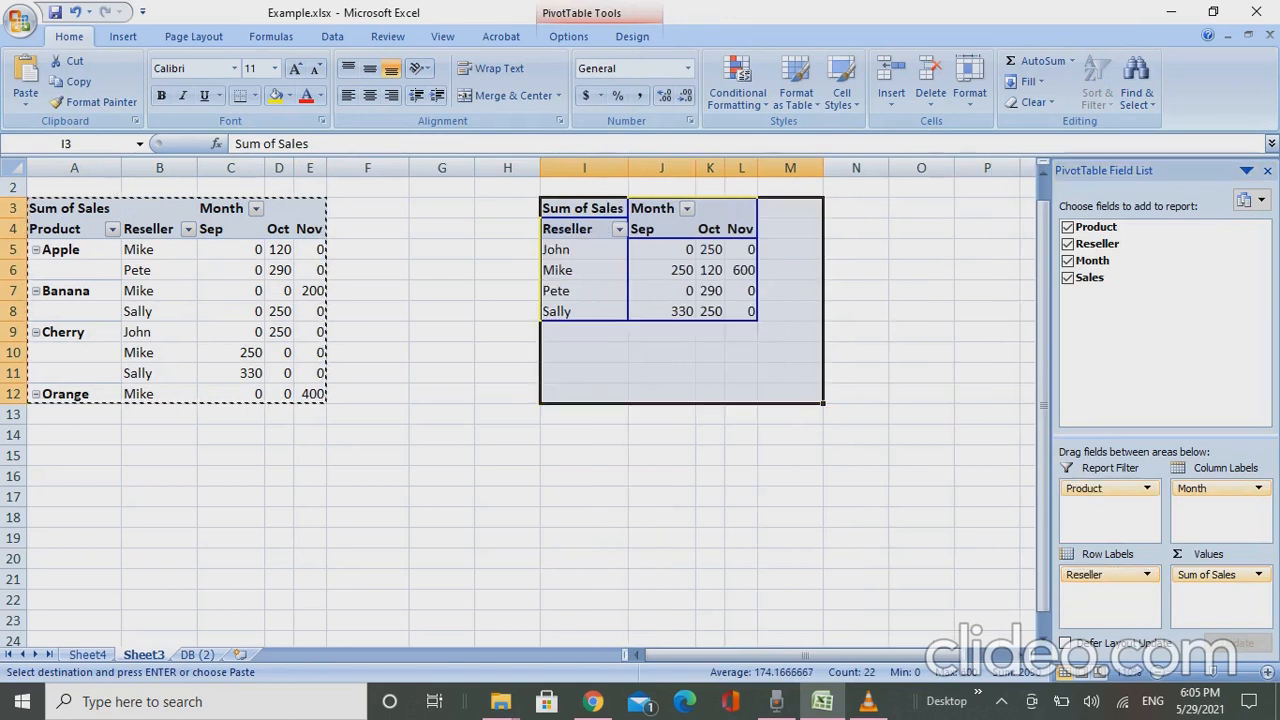
{"action": "key", "text": "Right"}
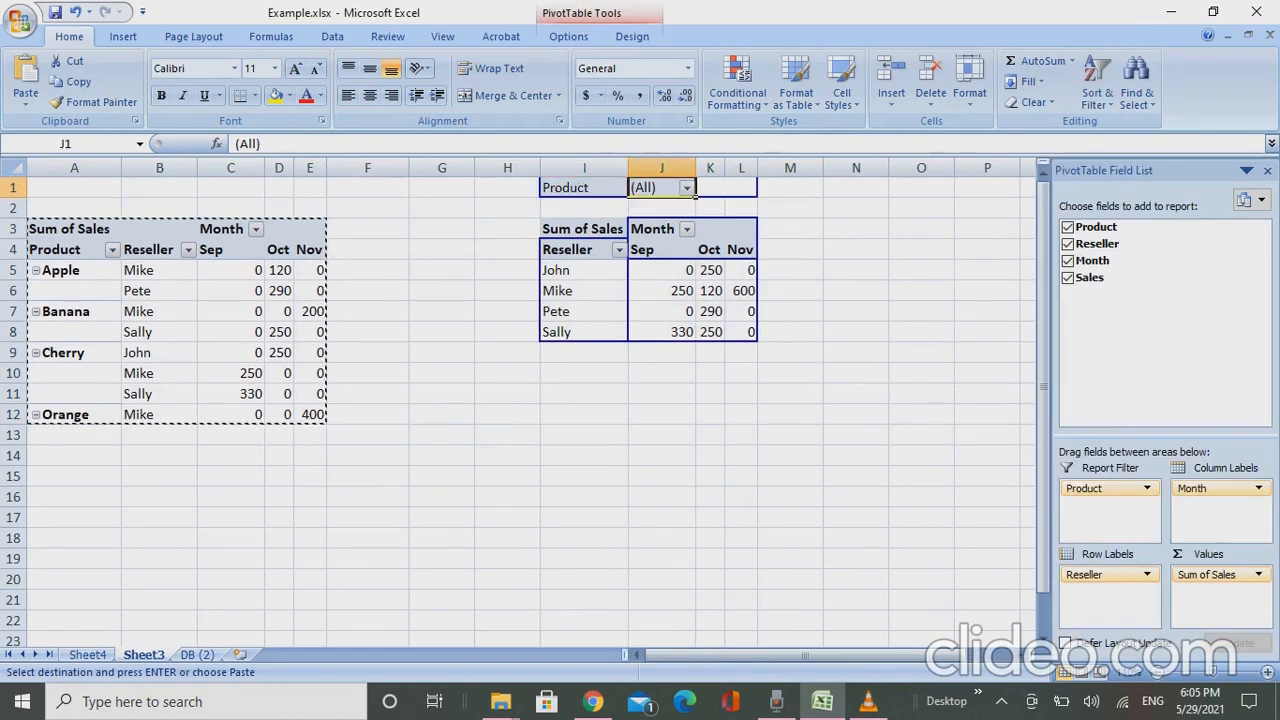
{"action": "key", "text": "Down"}
{"action": "key", "text": "Down"}
{"action": "key", "text": "Down"}
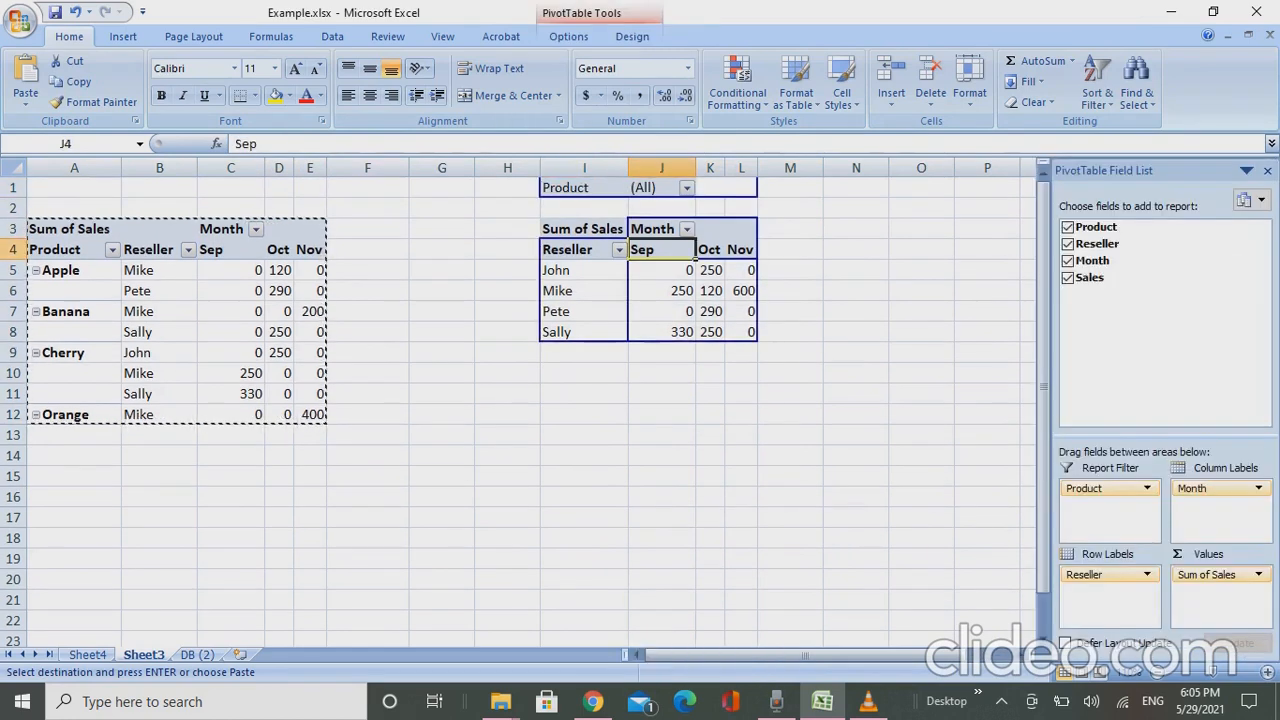
{"action": "key", "text": "Down"}
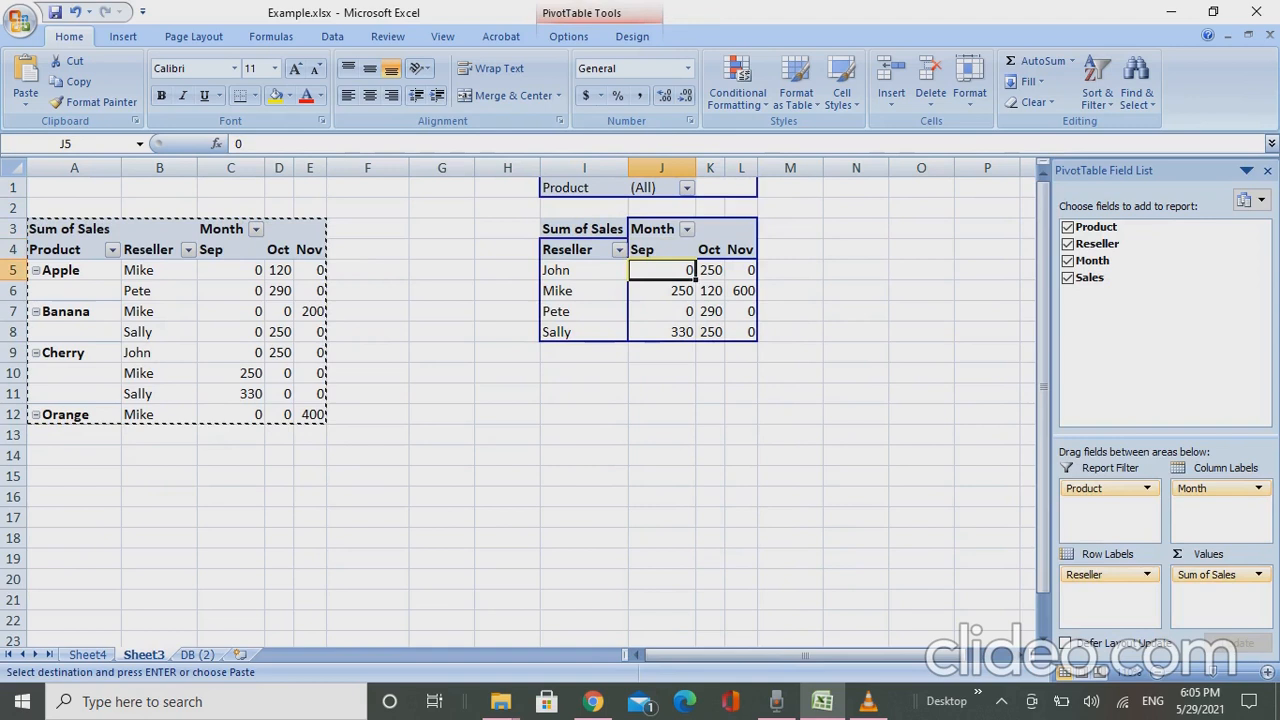
- Total the Sep column under the reseller pivot table with =SUM(J5:J8) in cell J9
{"action": "key", "text": "Left"}
{"action": "key", "text": "Escape"}
{"action": "key", "text": "Right"}
{"action": "key", "text": "Down"}
{"action": "key", "text": "Down"}
{"action": "key", "text": "Down"}
{"action": "key", "text": "Down"}
{"action": "key", "text": "alt+equal"}
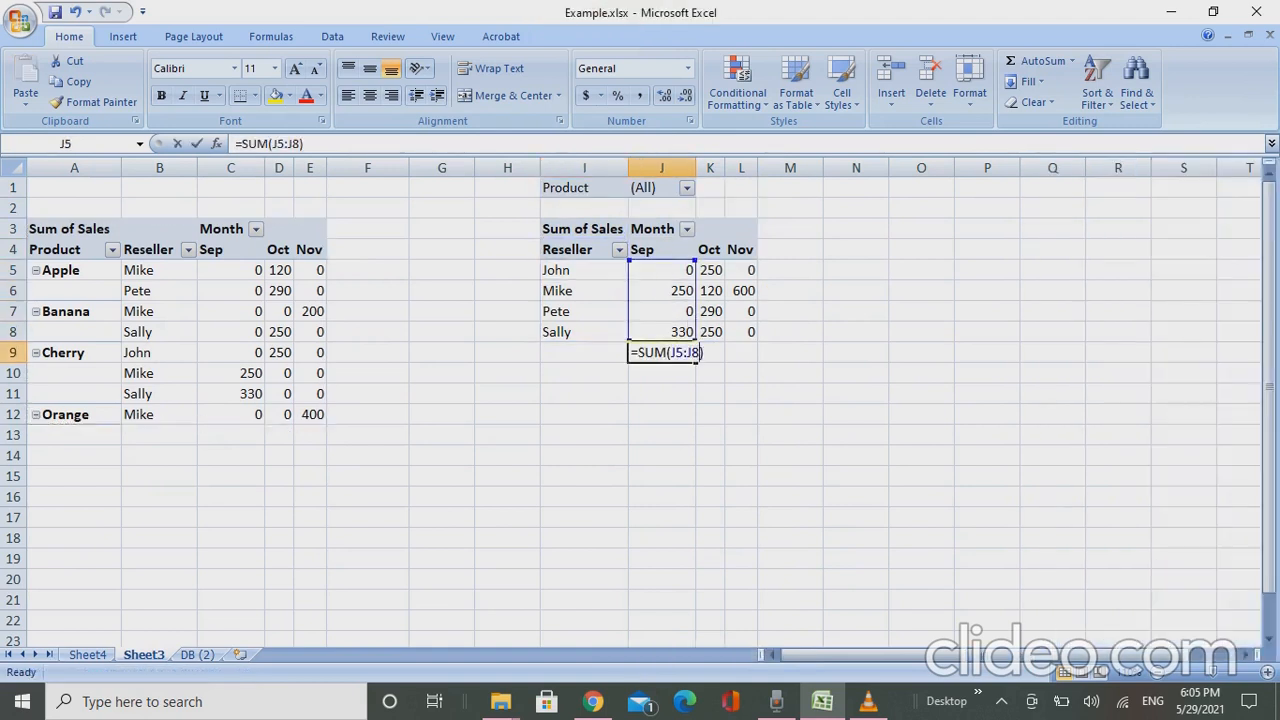
{"action": "key", "text": "Return"}
{"action": "key", "text": "Up"}
- Copy the Sep total in J9 and paste only its formula into K9:L9 for Oct and Nov
{"action": "key", "text": "ctrl+c"}
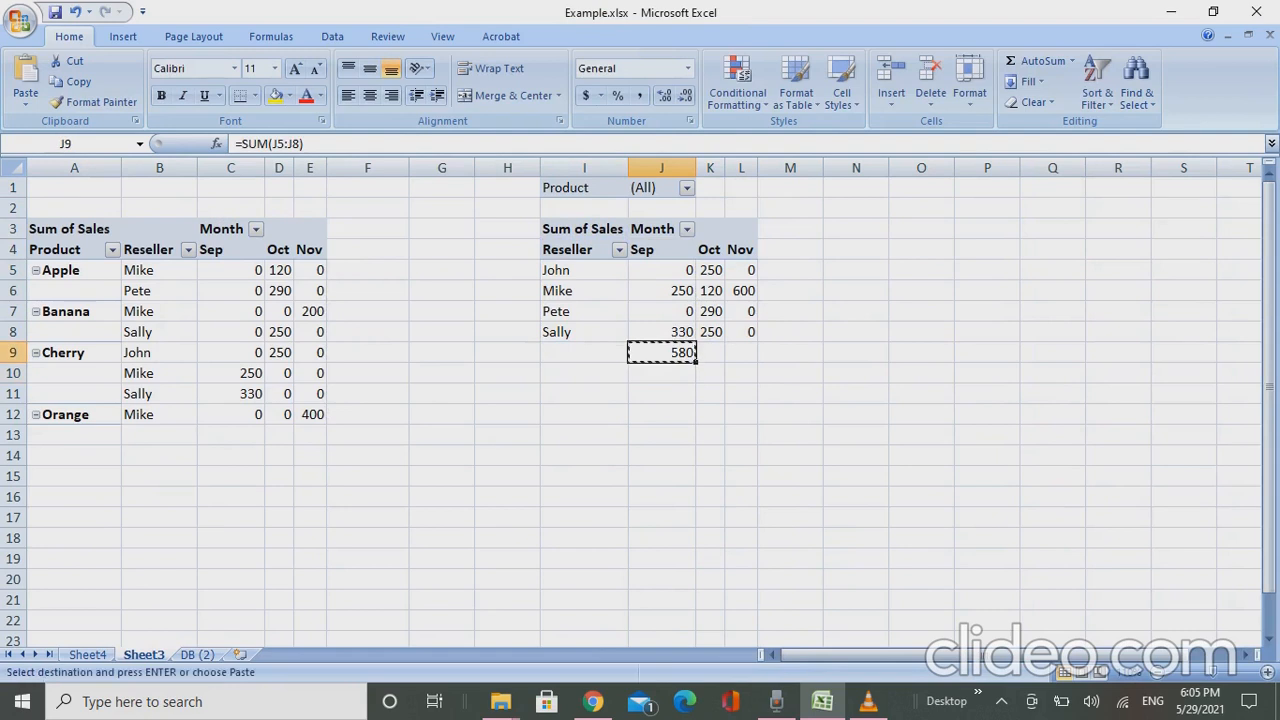
{"action": "key", "text": "Right"}
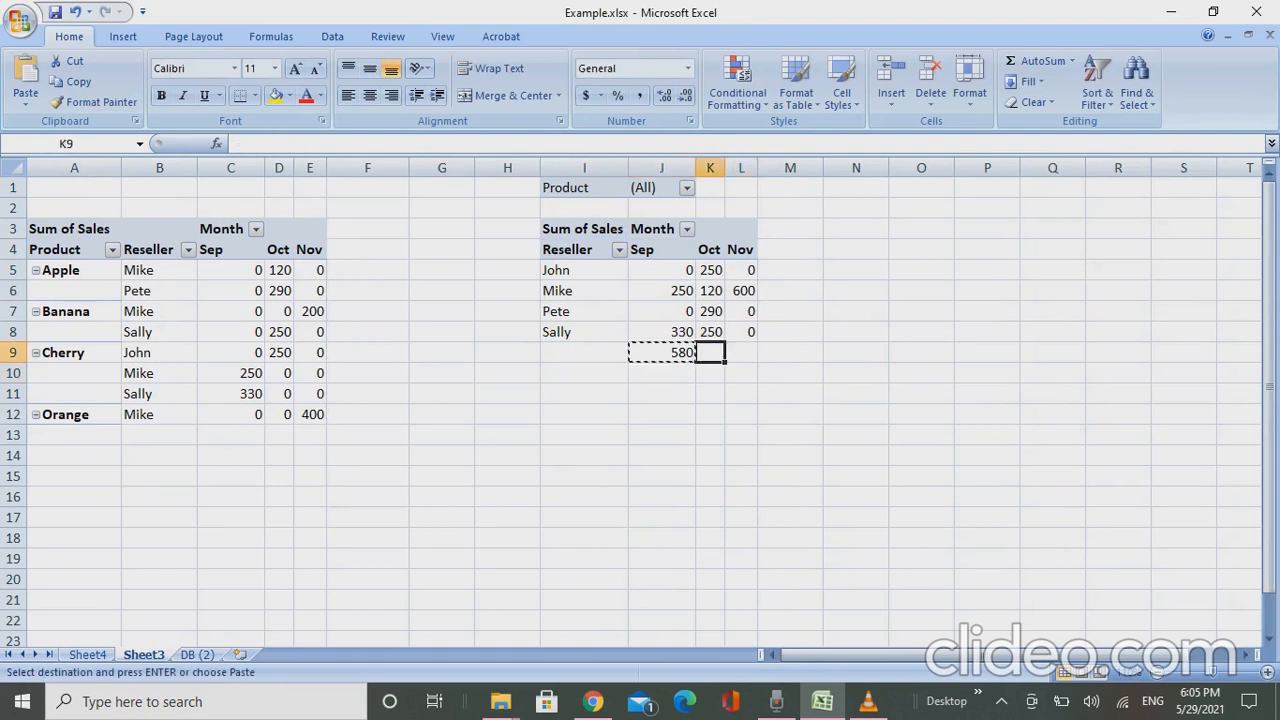
{"action": "key", "text": "shift+Right"}
{"action": "key", "text": "alt+e"}
{"action": "key", "text": "s"}
{"action": "key", "text": "f"}
{"action": "key", "text": "Return"}
{"action": "key", "text": "Left"}
{"action": "key", "text": "Right"}
{"action": "key", "text": "Left"}
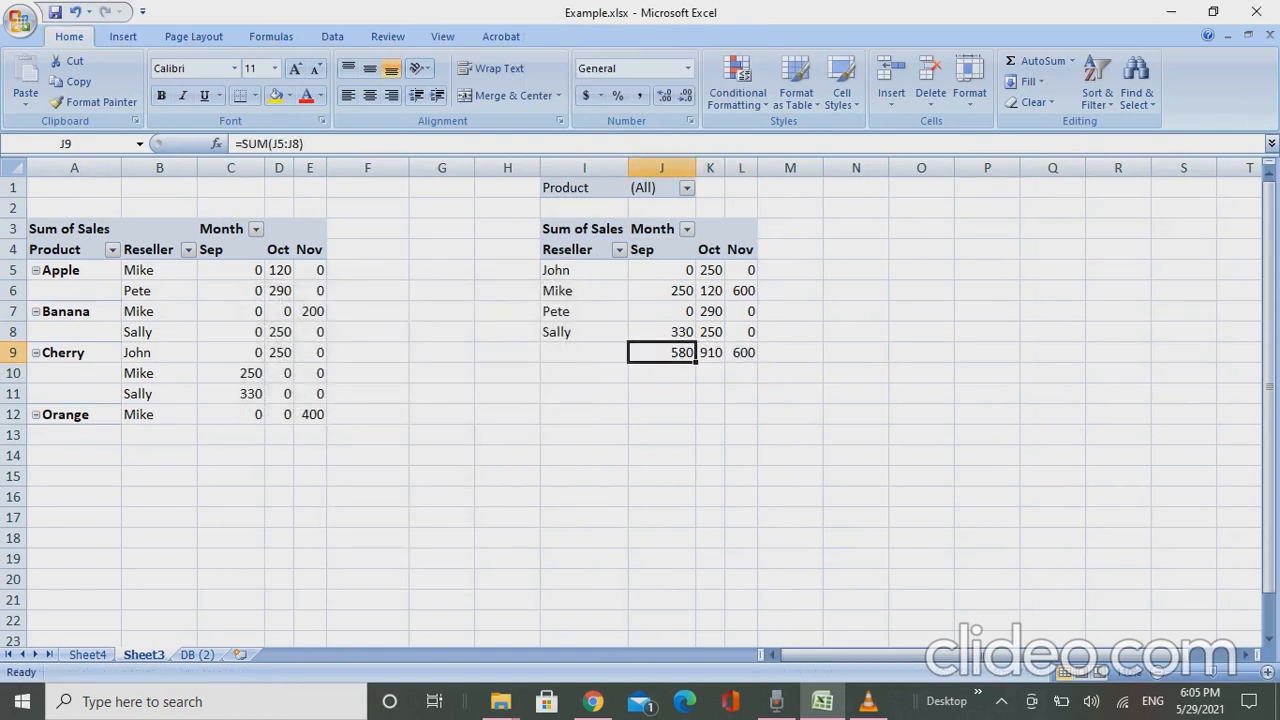
- Make the three monthly totals in J9:L9 bold
{"action": "key", "text": "shift+Right"}
{"action": "key", "text": "shift+Right"}
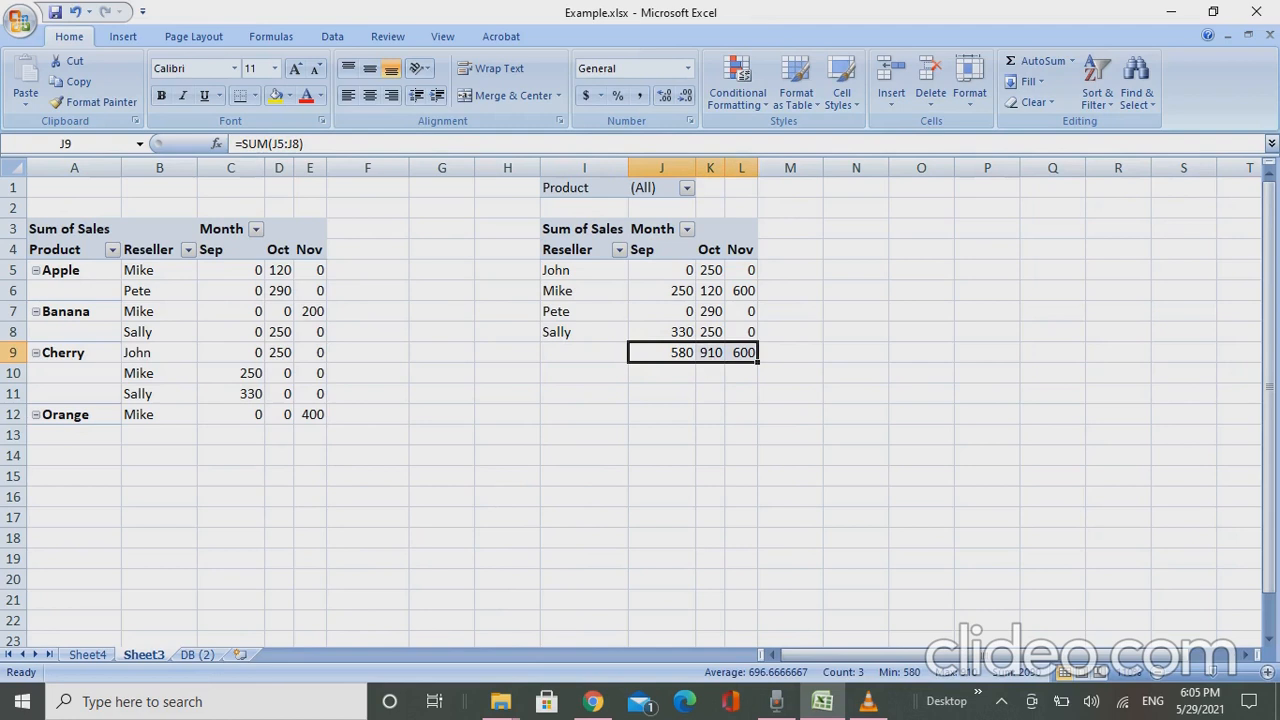
{"action": "key", "text": "ctrl+b"}
{"action": "key", "text": "Left"}
{"action": "key", "text": "Right"}
- Examine the reseller pivot table's month columns down to the totals row
{"action": "key", "text": "ctrl+Up"}
{"action": "key", "text": "Up"}
{"action": "key", "text": "Up"}
{"action": "key", "text": "Down"}
{"action": "key", "text": "Down"}
{"action": "key", "text": "Down"}
{"action": "key", "text": "Down"}
{"action": "key", "text": "Down"}
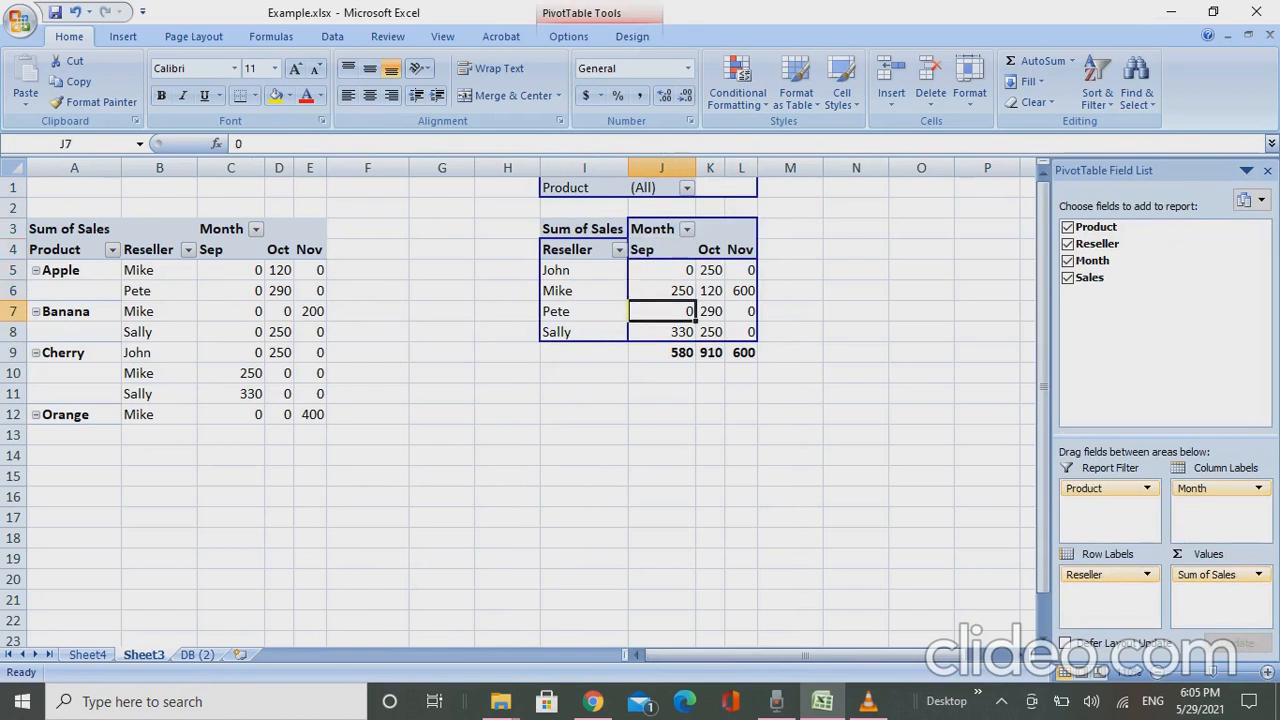
{"action": "key", "text": "Down"}
{"action": "key", "text": "Down"}
{"action": "key", "text": "Down"}
{"action": "key", "text": "Right"}
- Enter =sum(J5:L5) in cell M5 to total the first reseller's sales across the months
{"action": "key", "text": "Right"}
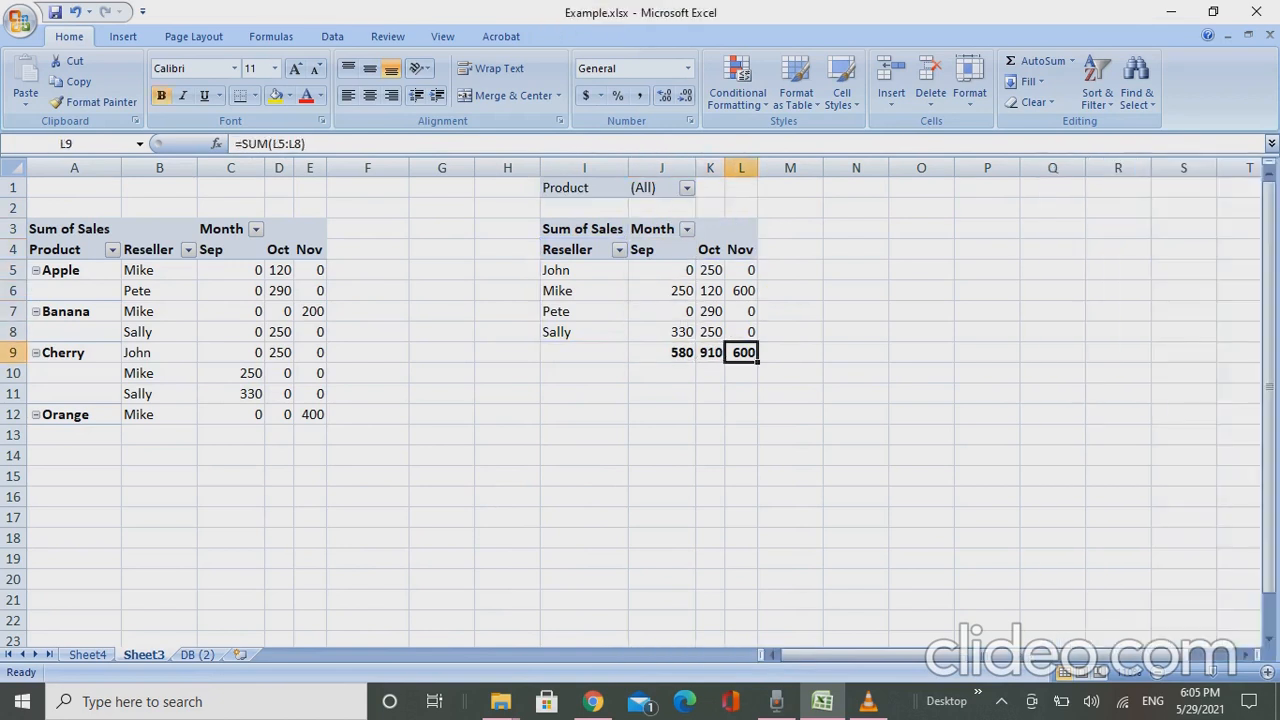
{"action": "key", "text": "Up"}
{"action": "key", "text": "Up"}
{"action": "key", "text": "Up"}
{"action": "key", "text": "Up"}
{"action": "key", "text": "Up"}
{"action": "key", "text": "Down"}
{"action": "key", "text": "Right"}
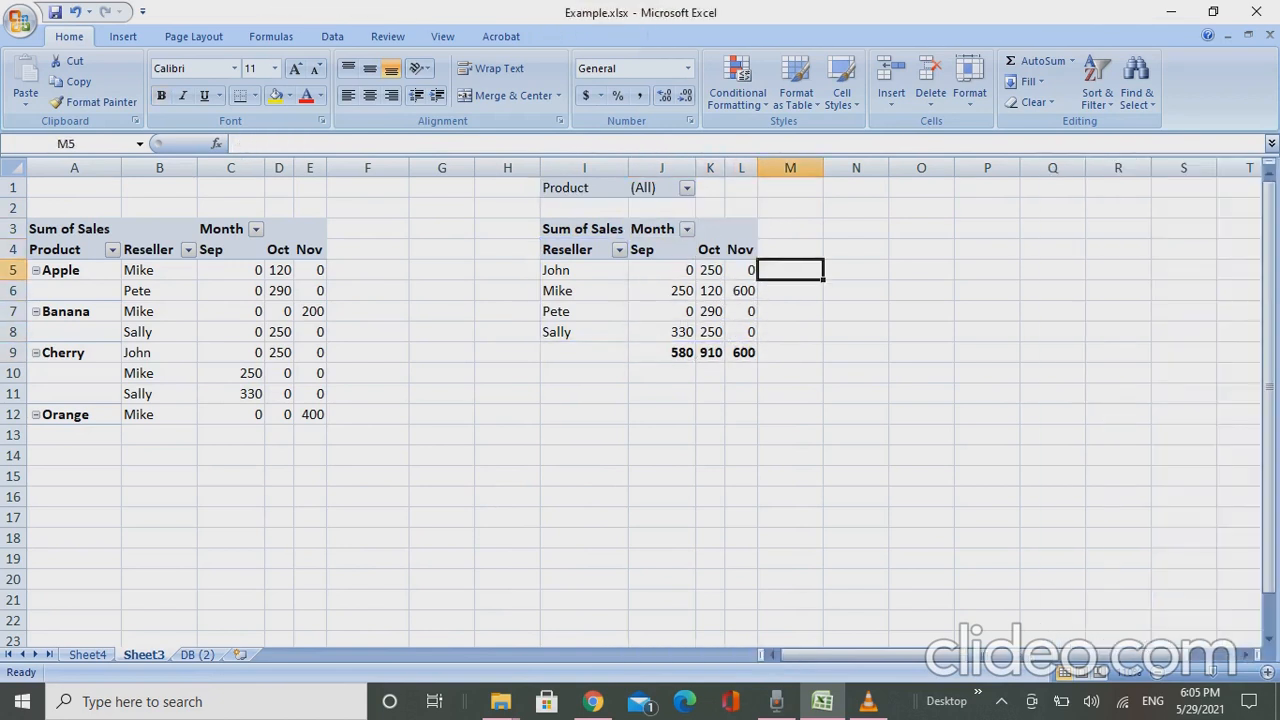
{"action": "type", "text": "=sum("}
{"action": "key", "text": "Left"}
{"action": "key", "text": "Left"}
{"action": "key", "text": "Left"}
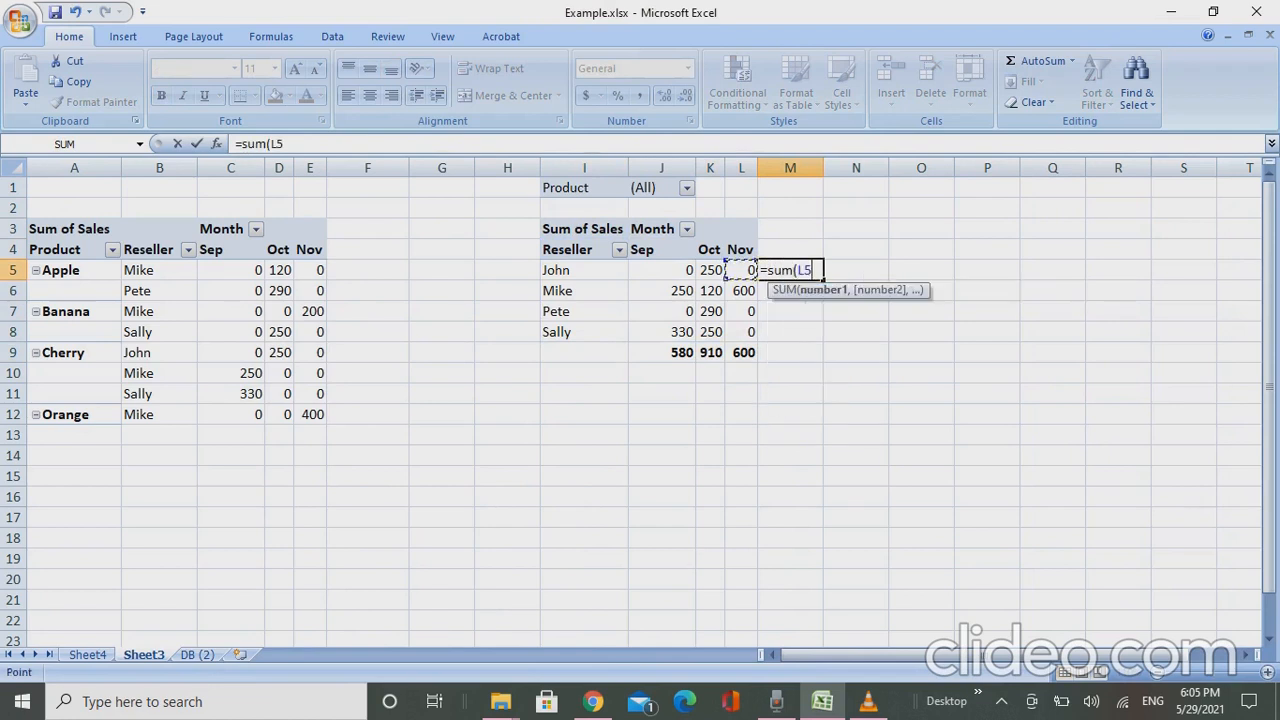
{"action": "key", "text": "shift+Right"}
{"action": "key", "text": "shift+Right"}
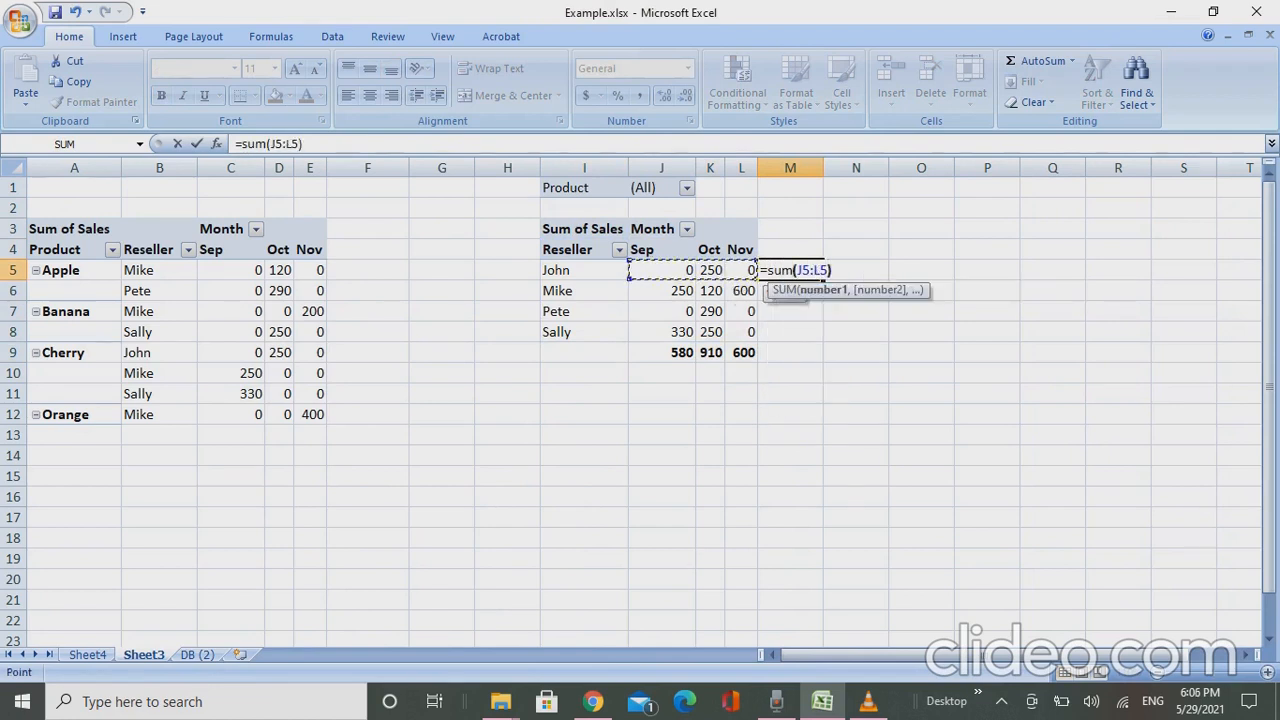
{"action": "key", "text": "Return"}
- Fill the row total formula from M5 down through M8 for the remaining resellers
{"action": "key", "text": "Up"}
{"action": "key", "text": "shift+Down"}
{"action": "key", "text": "shift+Down"}
{"action": "key", "text": "shift+Down"}
{"action": "key", "text": "shift+Down"}
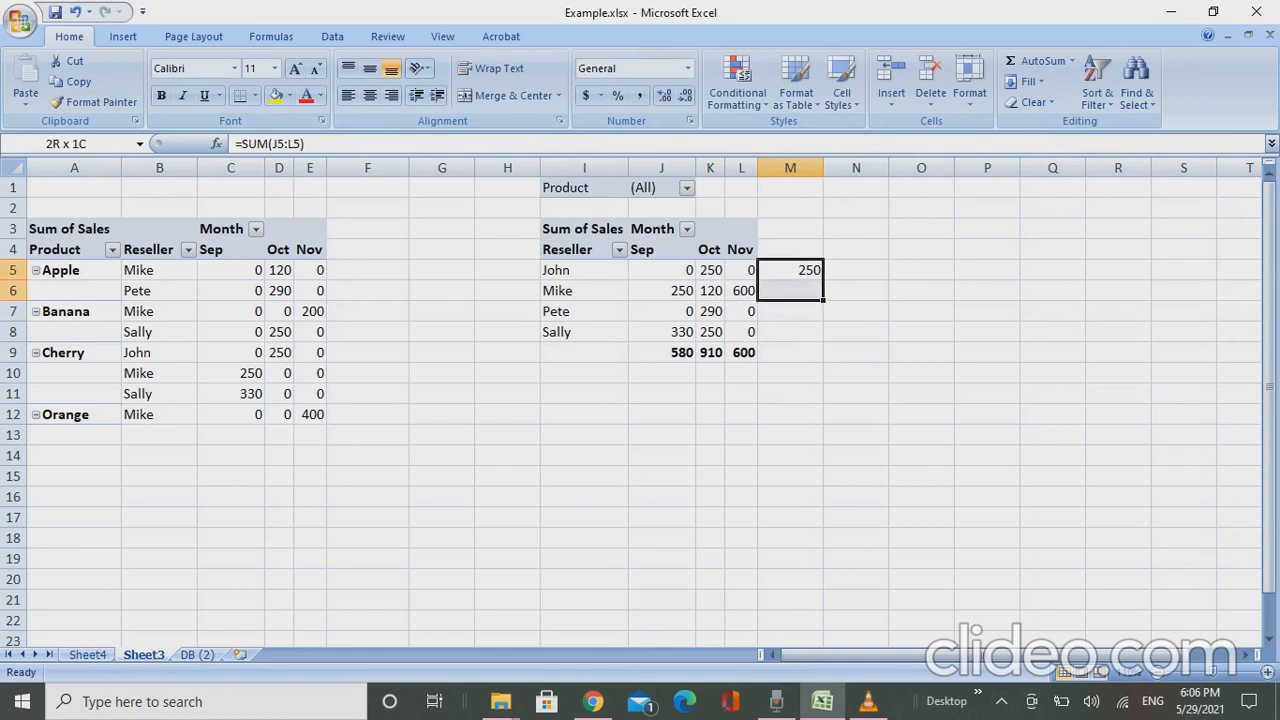
{"action": "key", "text": "shift+Up"}
{"action": "key", "text": "ctrl+d"}
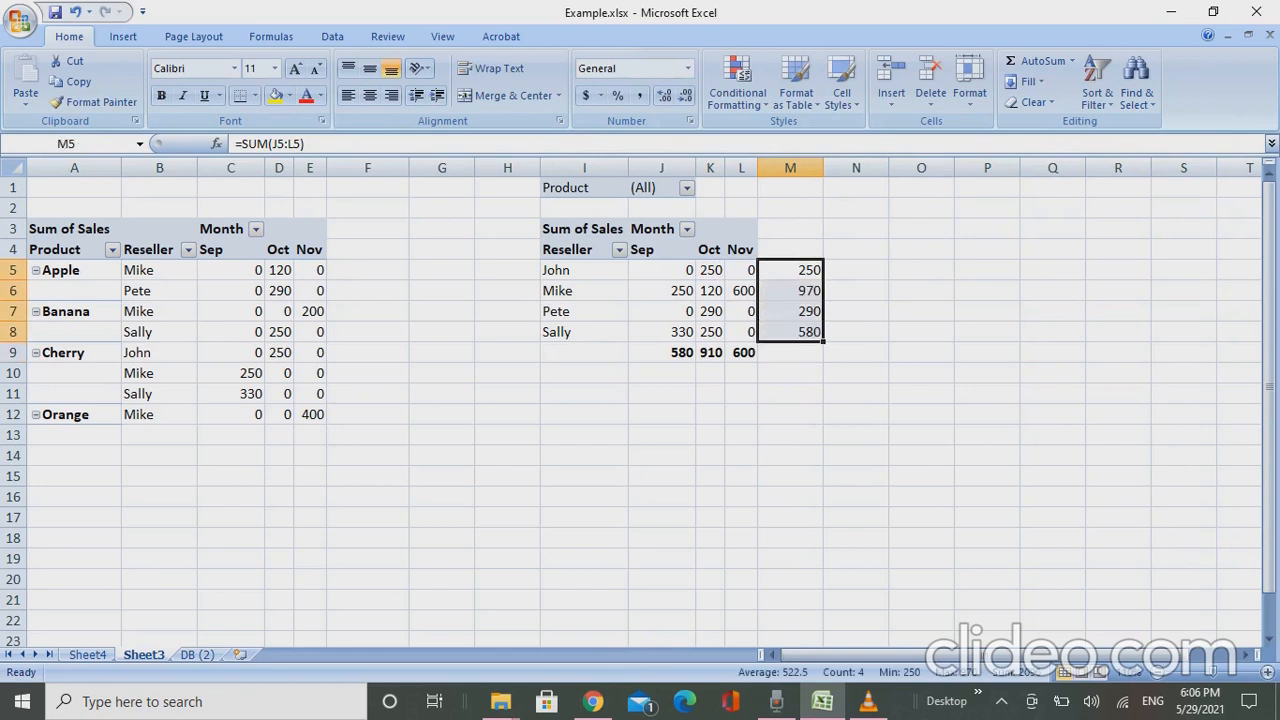
{"action": "key", "text": "Down"}
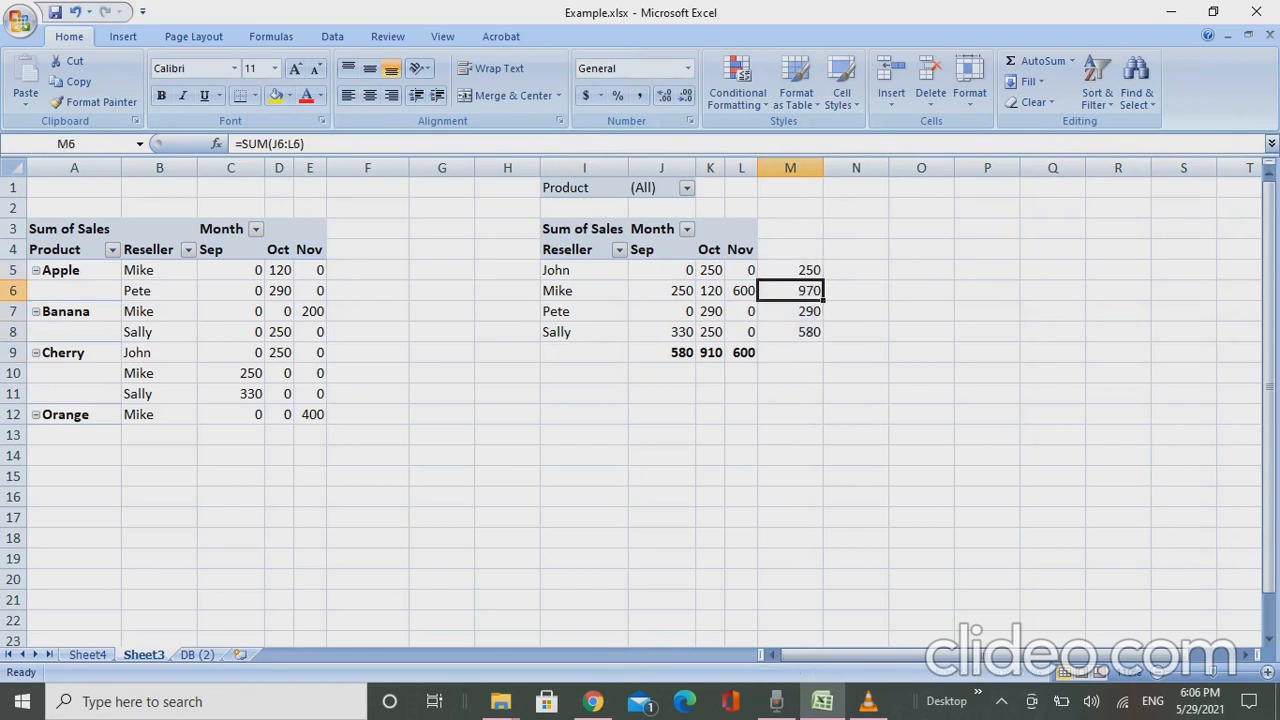
{"action": "key", "text": "Down"}
{"action": "key", "text": "Up"}
- Copy the reseller pivot table with its report filter and row totals, range I1:M8
{"action": "key", "text": "ctrl+Up"}
{"action": "key", "text": "ctrl+Left"}
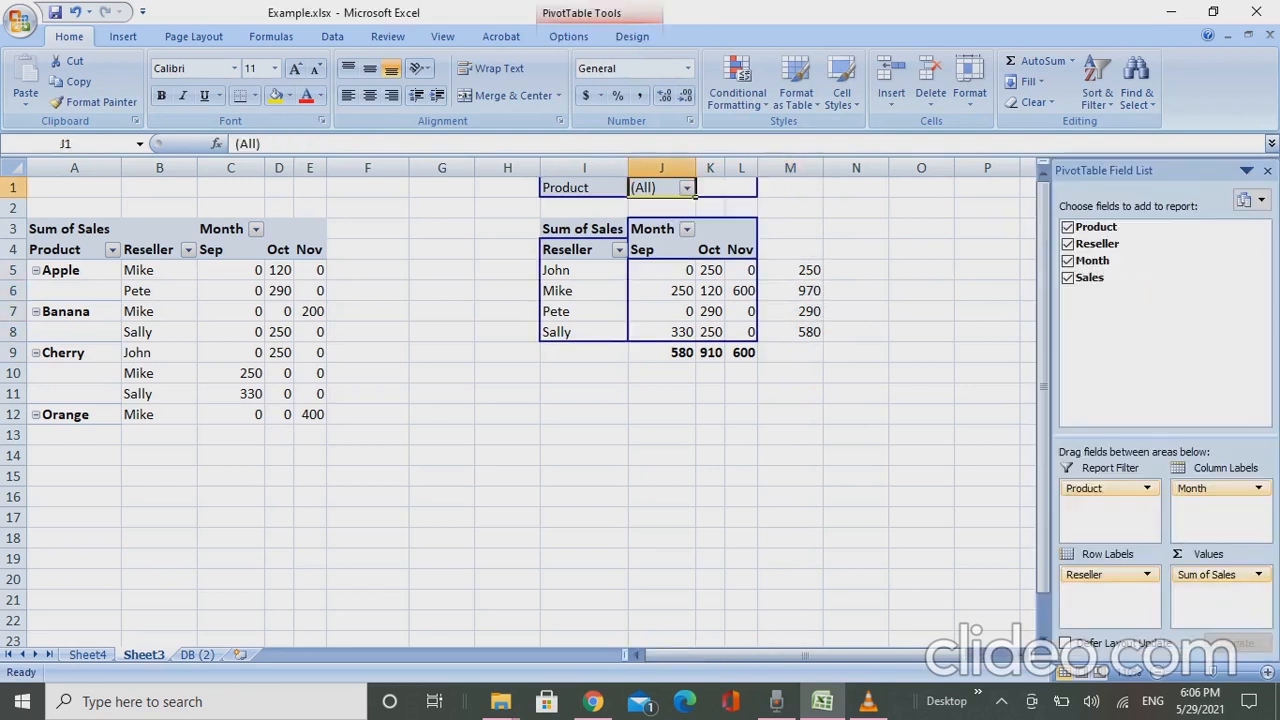
{"action": "key", "text": "Left"}
{"action": "key", "text": "Left"}
{"action": "key", "text": "Right"}
{"action": "key", "text": "shift+Right"}
{"action": "key", "text": "shift+Right"}
{"action": "key", "text": "shift+Right"}
{"action": "key", "text": "shift+Right"}
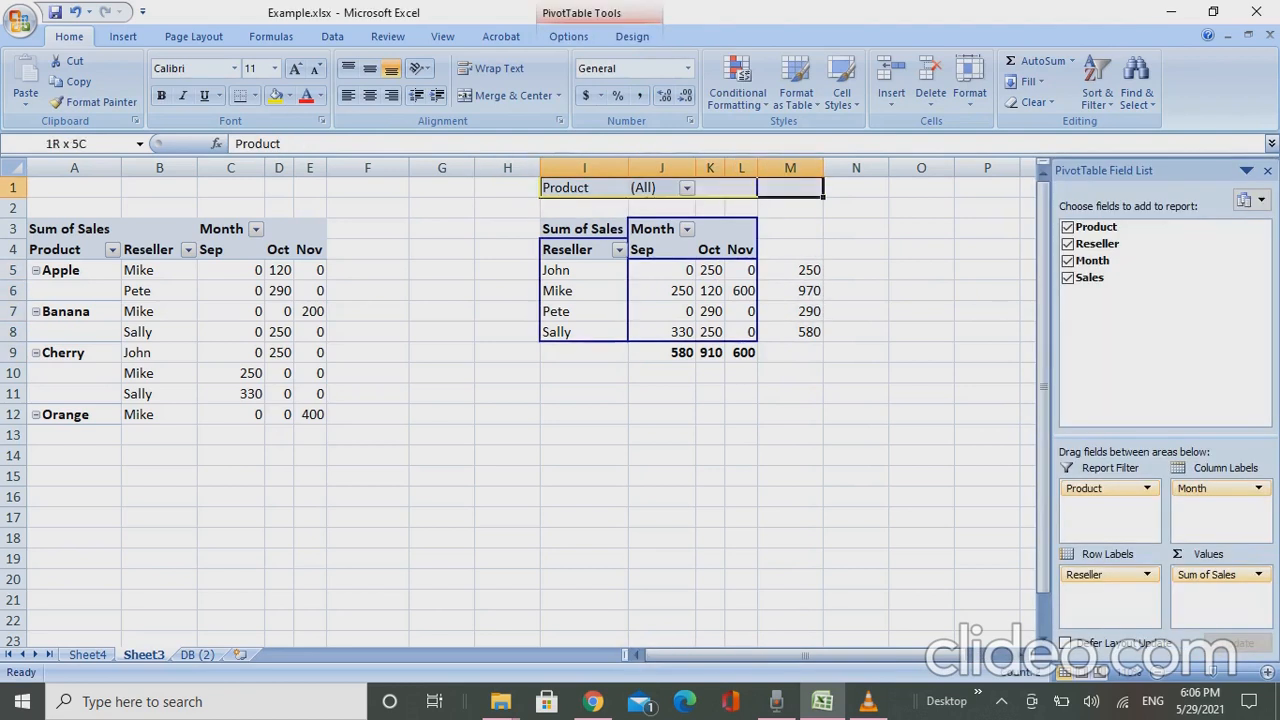
{"action": "key", "text": "shift+Down"}
{"action": "key", "text": "shift+Down"}
{"action": "key", "text": "shift+Down"}
{"action": "key", "text": "shift+Down"}
{"action": "key", "text": "shift+Down"}
{"action": "key", "text": "shift+Down"}
{"action": "key", "text": "shift+Down"}
{"action": "key", "text": "shift+Down"}
{"action": "key", "text": "shift+Up"}
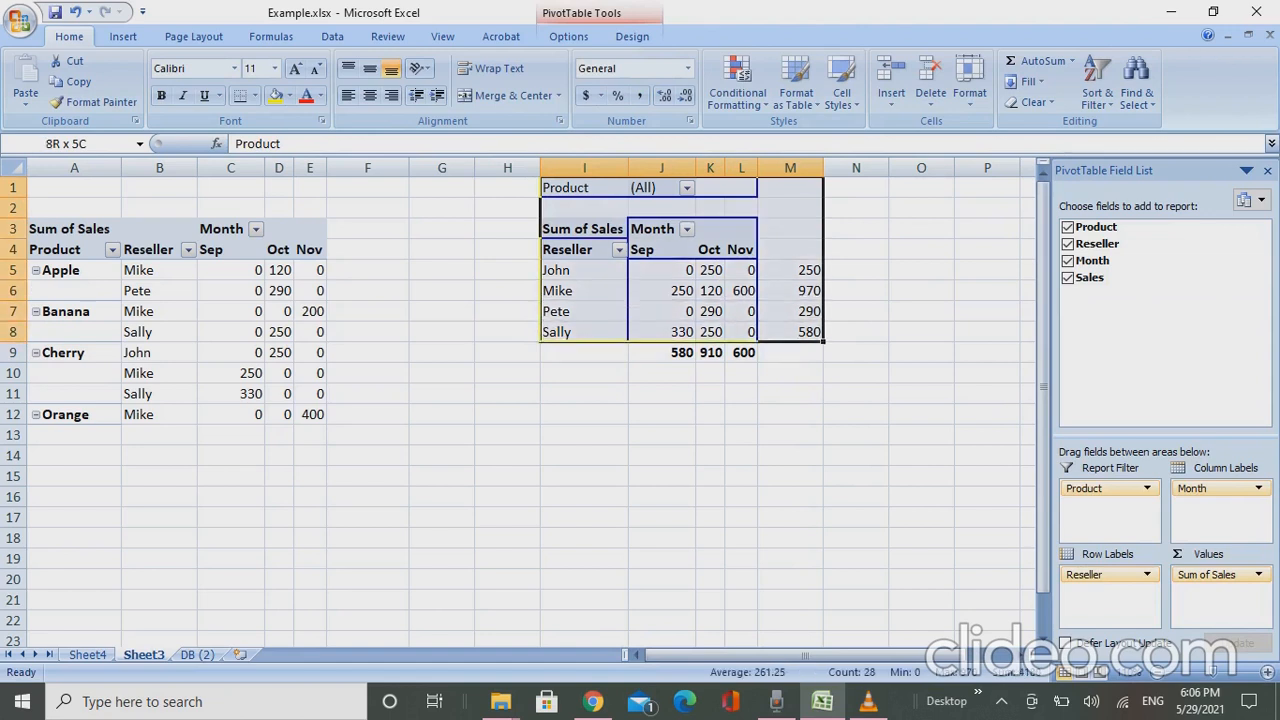
{"action": "key", "text": "ctrl+c"}
- Paste the copied range below the reseller pivot table, starting at cell I11
{"action": "key", "text": "Down"}
{"action": "key", "text": "Down"}
{"action": "key", "text": "Down"}
{"action": "key", "text": "Down"}
{"action": "key", "text": "Down"}
{"action": "key", "text": "Down"}
{"action": "key", "text": "Down"}
{"action": "key", "text": "Down"}
{"action": "key", "text": "Down"}
{"action": "key", "text": "Down"}
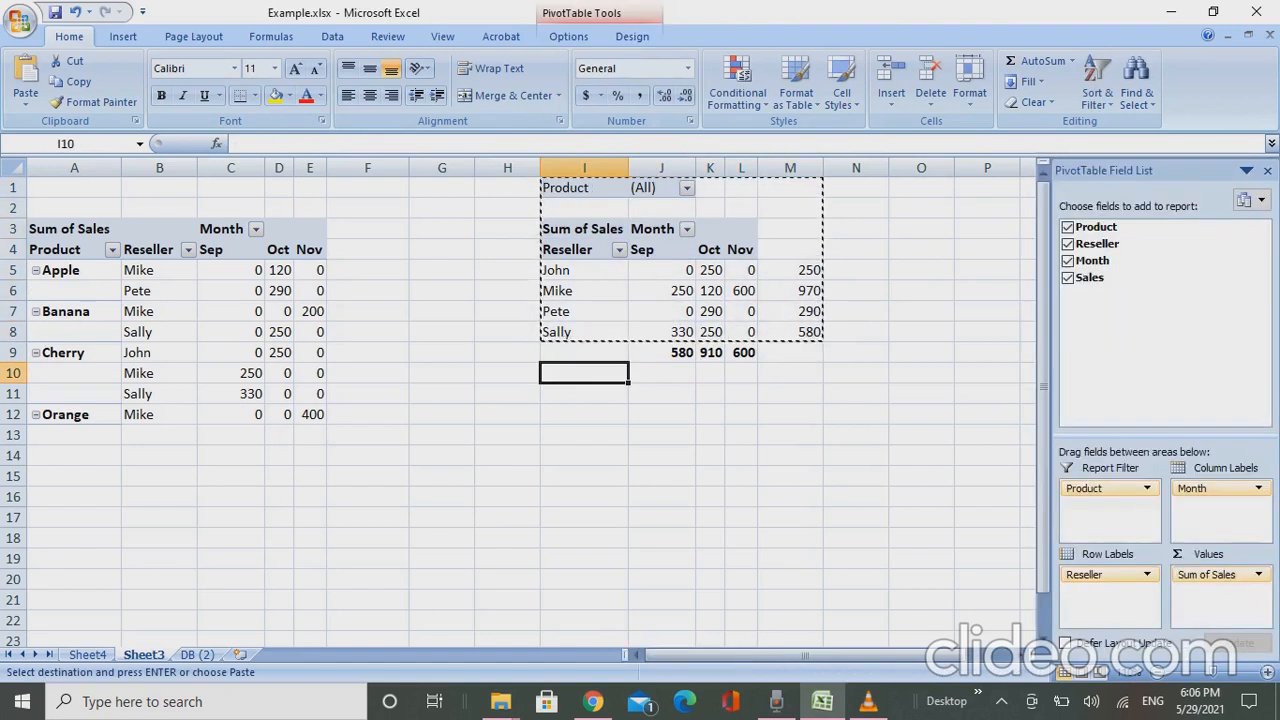
{"action": "key", "text": "ctrl+v"}
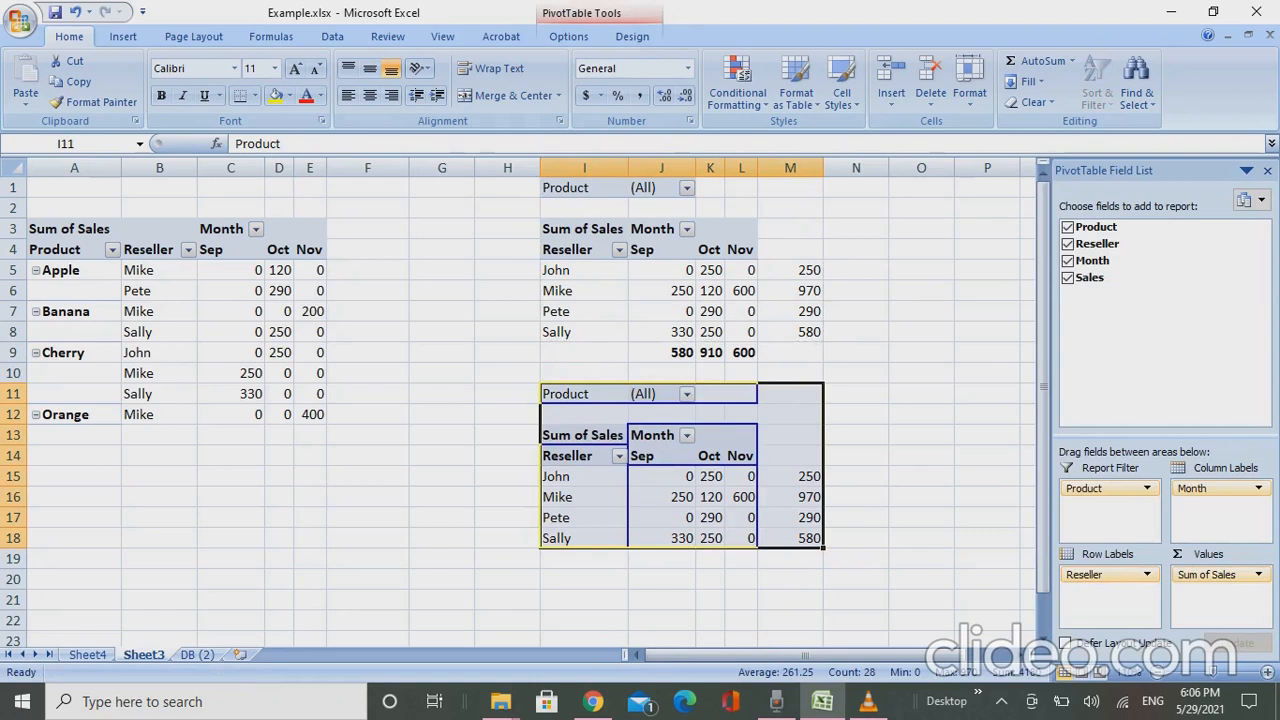
{"action": "key", "text": "Up"}
{"action": "key", "text": "Down"}
{"action": "key", "text": "Down"}
{"action": "key", "text": "Down"}
{"action": "key", "text": "Down"}
{"action": "key", "text": "Down"}
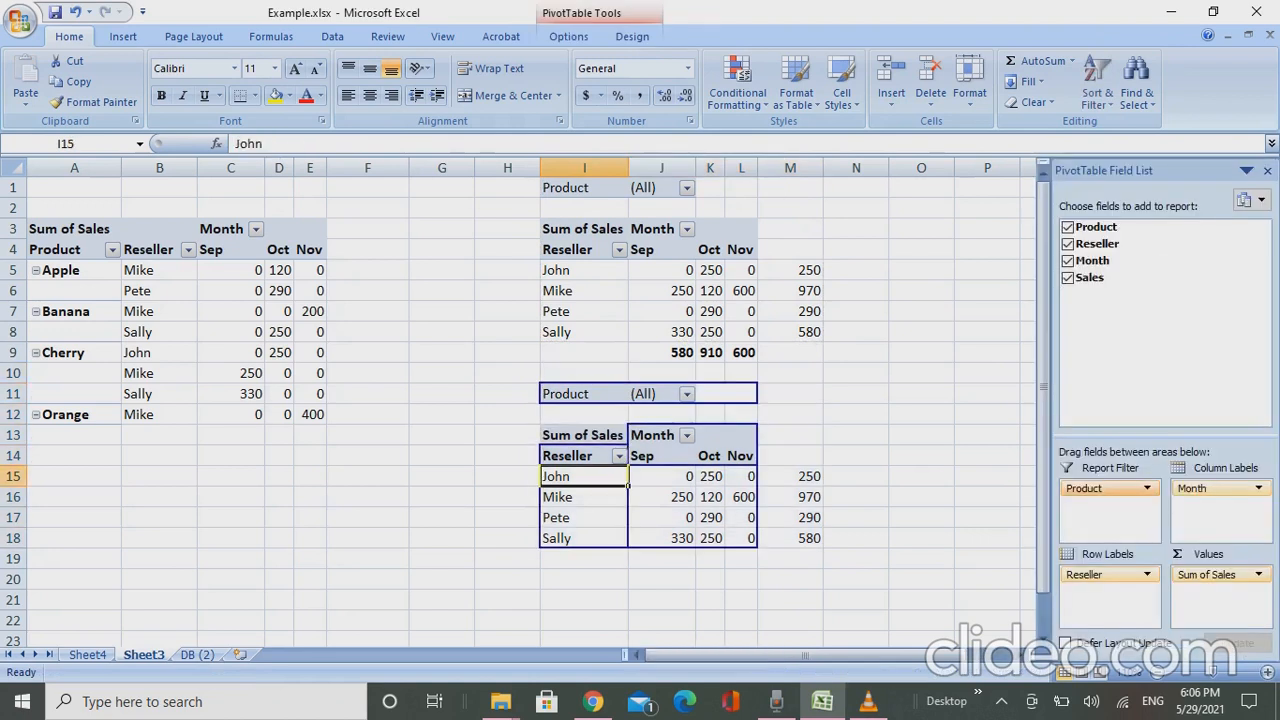
- In the lower pivot table, move Product to the row labels, accepting replacement of the destination cells, and move Reseller to the report filter
{"action": "left_click_drag", "start_coordinate": [1103, 489], "coordinate": [1103, 592]}
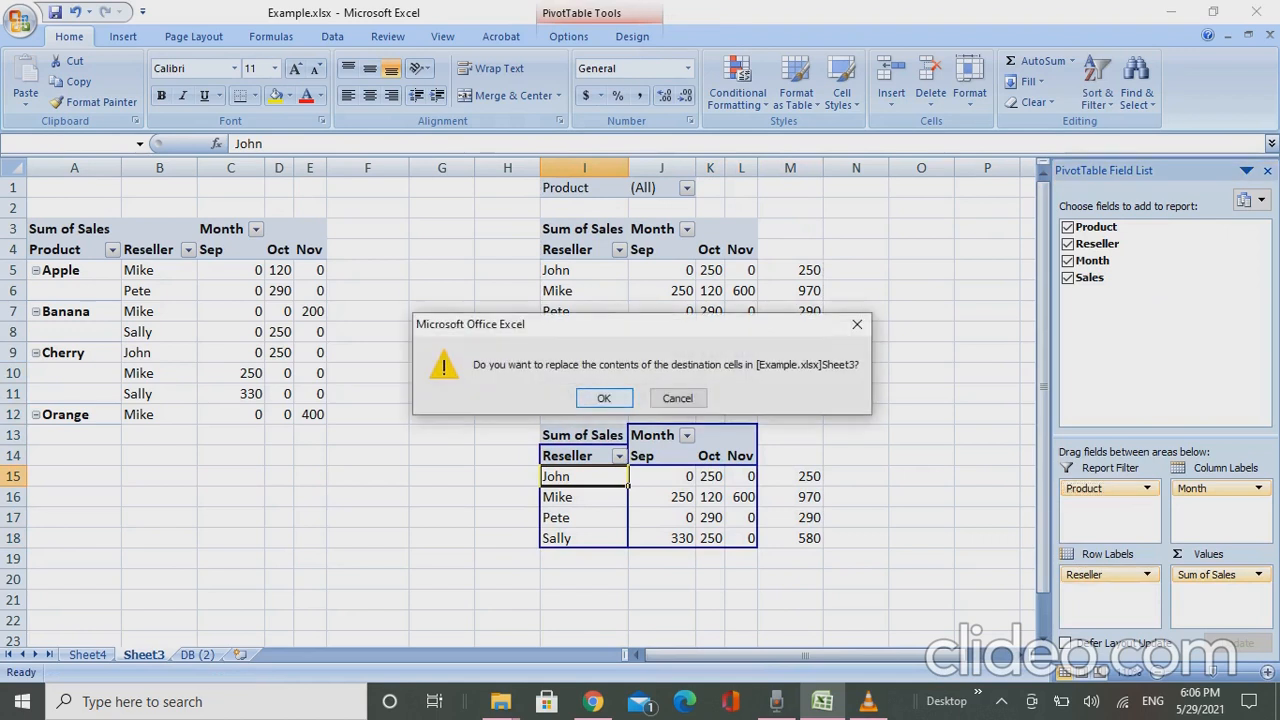
{"action": "key", "text": "Return"}
{"action": "left_click_drag", "start_coordinate": [1103, 575], "coordinate": [1105, 505]}
{"action": "key", "text": "Down"}
{"action": "key", "text": "Up"}
{"action": "key", "text": "Down"}
{"action": "key", "text": "Down"}
{"action": "key", "text": "Down"}
{"action": "key", "text": "Down"}
{"action": "key", "text": "Right"}
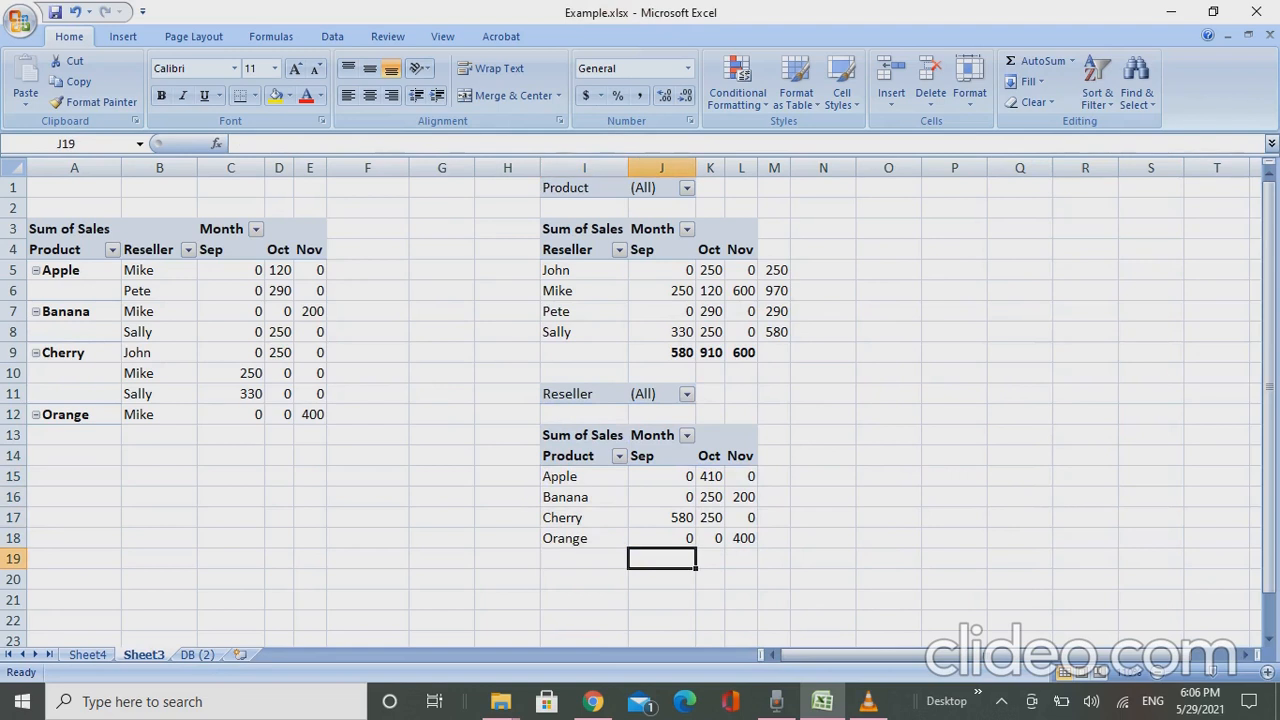
{"action": "type", "text": "=sum("}
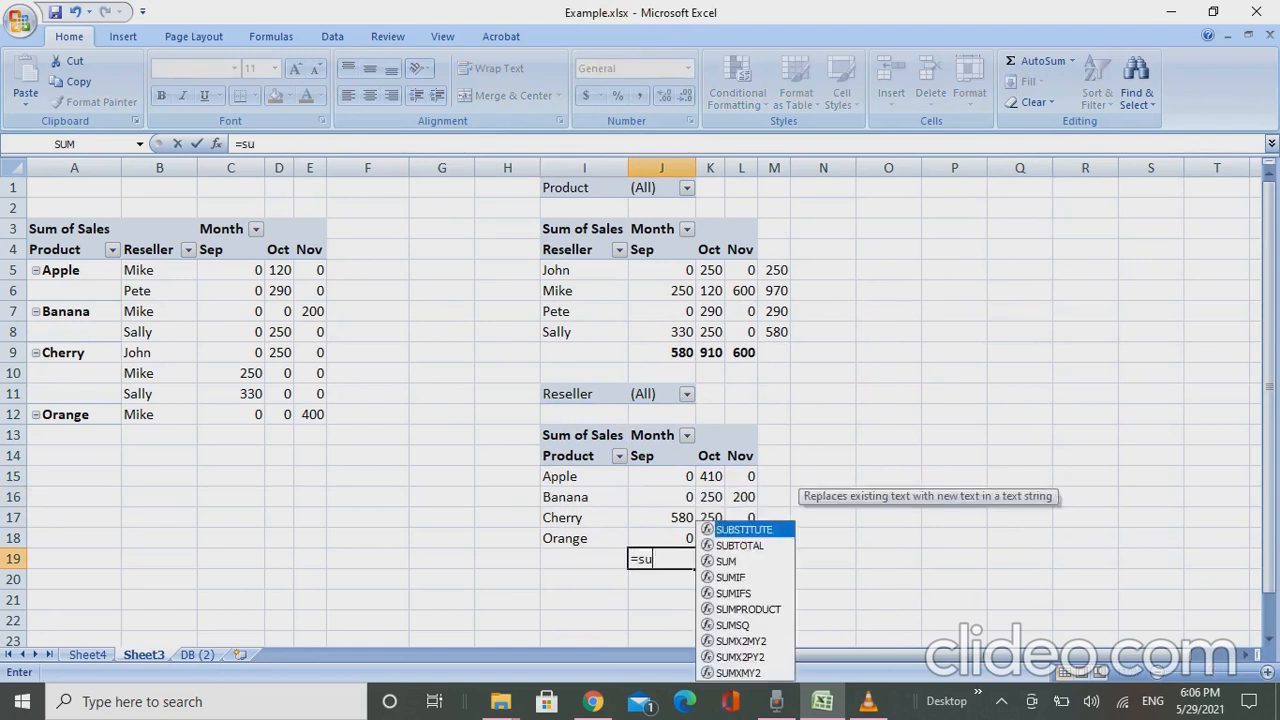
{"action": "key", "text": "BackSpace"}
{"action": "key", "text": "BackSpace"}
{"action": "key", "text": "BackSpace"}
{"action": "key", "text": "BackSpace"}
{"action": "key", "text": "BackSpace"}
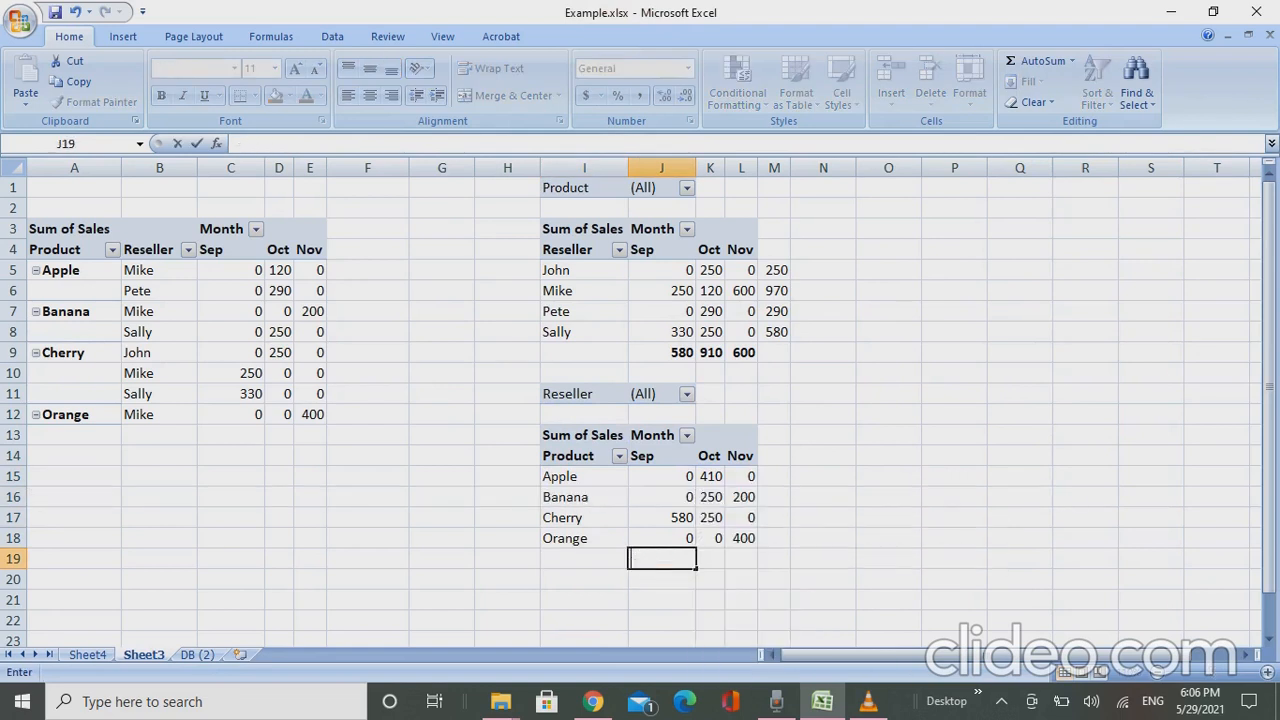
{"action": "key", "text": "Return"}
{"action": "key", "text": "Up"}
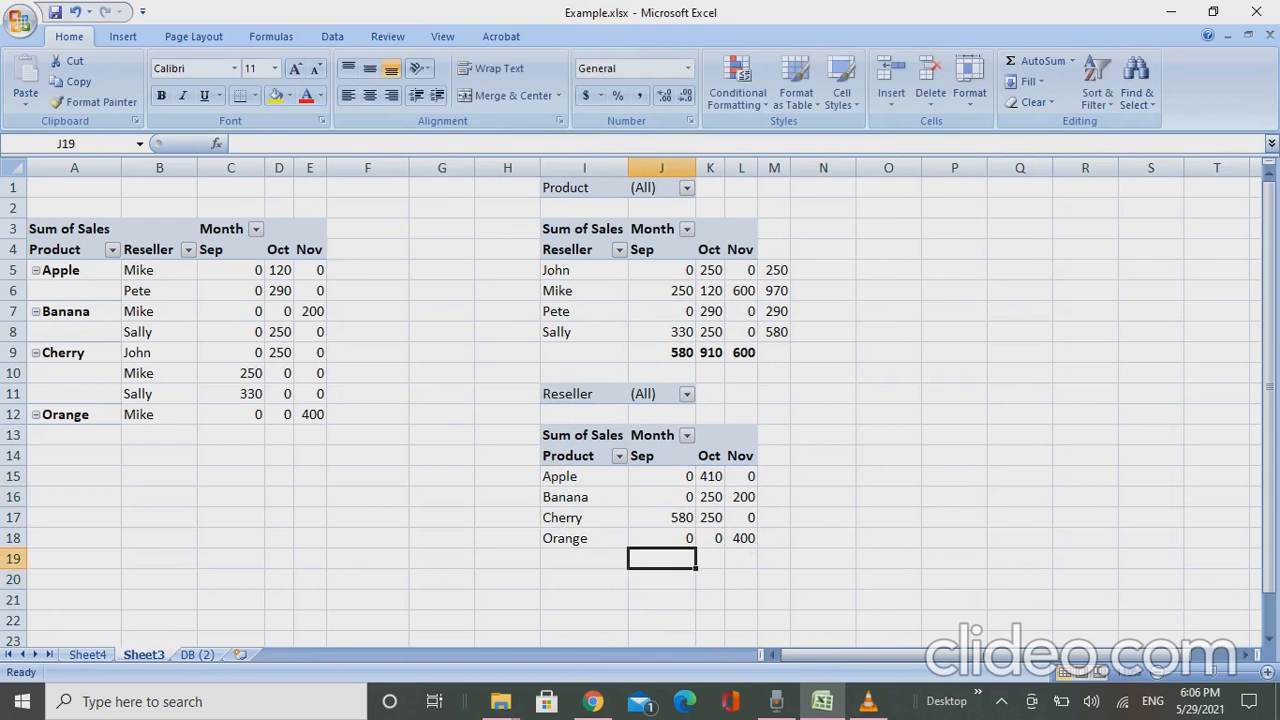
- Total the Sep column of the product pivot table with =SUM(J15:J18) in cell J19
{"action": "key", "text": "alt+equal"}
{"action": "key", "text": "Return"}
{"action": "key", "text": "Up"}
- Copy the Sep total formula from J19 into K19:L19 for Oct and Nov
{"action": "key", "text": "ctrl+c"}
{"action": "key", "text": "Right"}
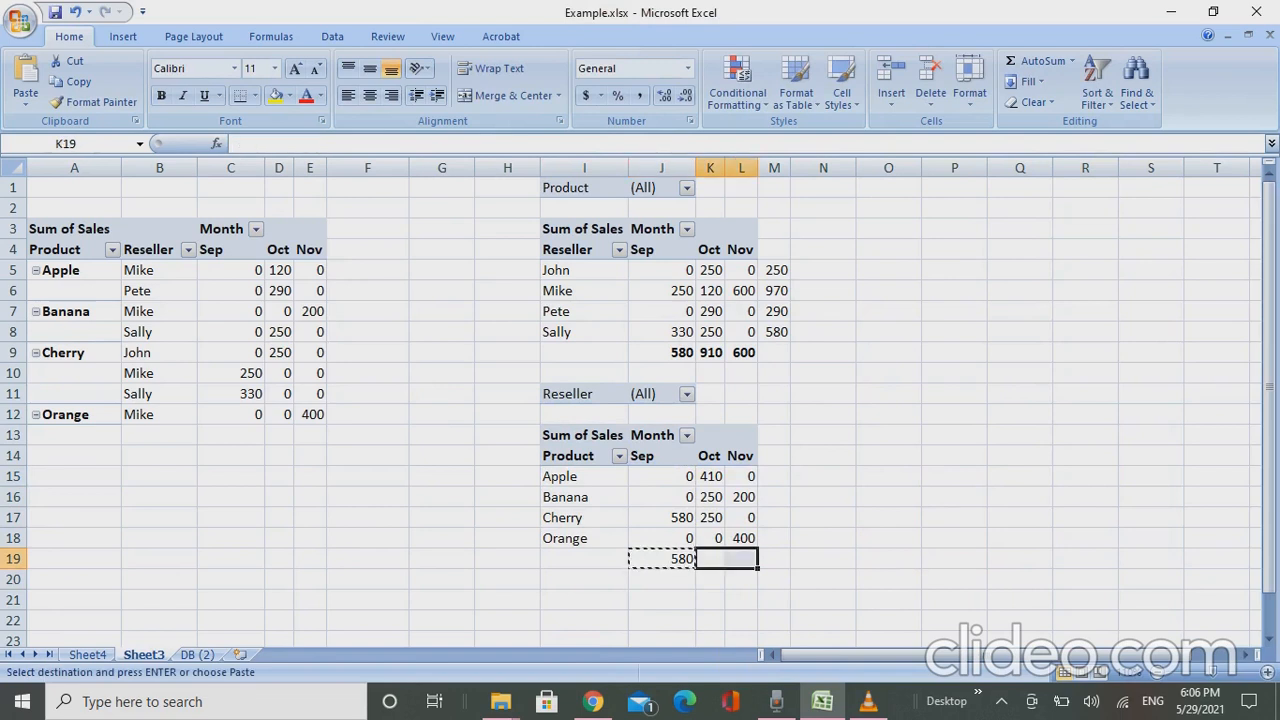
{"action": "key", "text": "ctrl+alt+v"}
{"action": "key", "text": "Return"}
{"action": "key", "text": "Escape"}
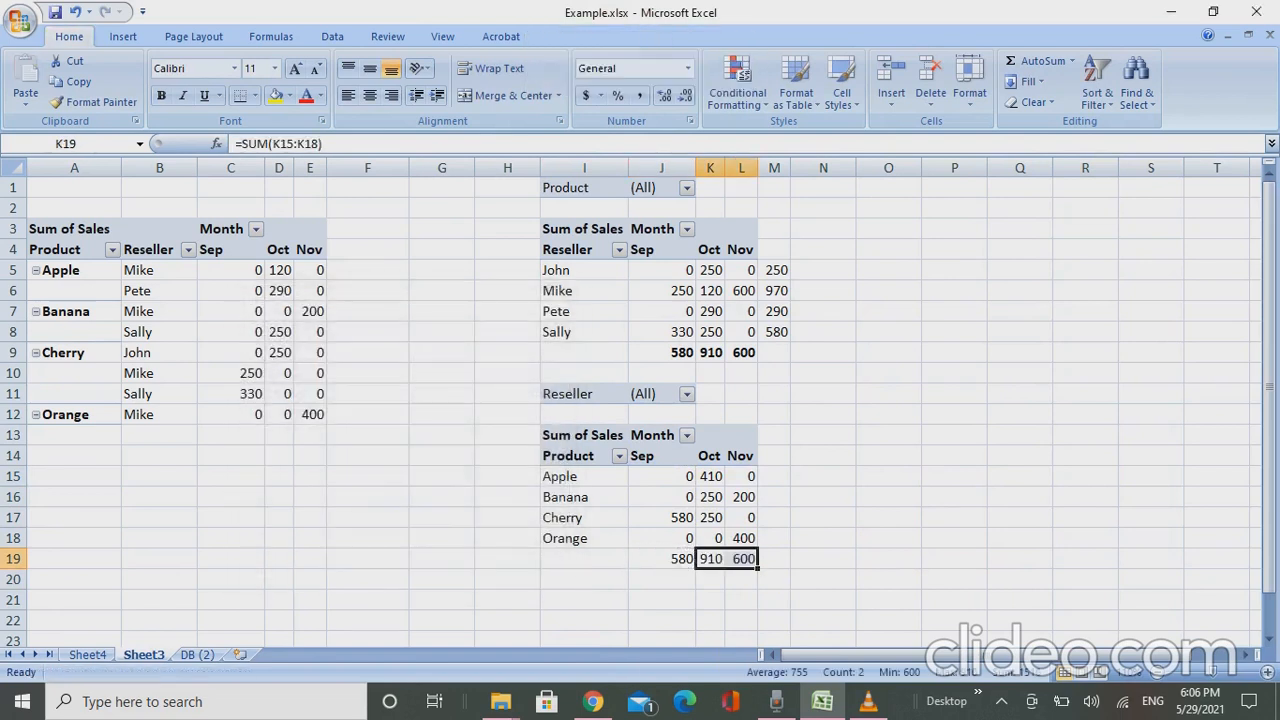
{"action": "key", "text": "Left"}
{"action": "key", "text": "Left"}
{"action": "key", "text": "Right"}
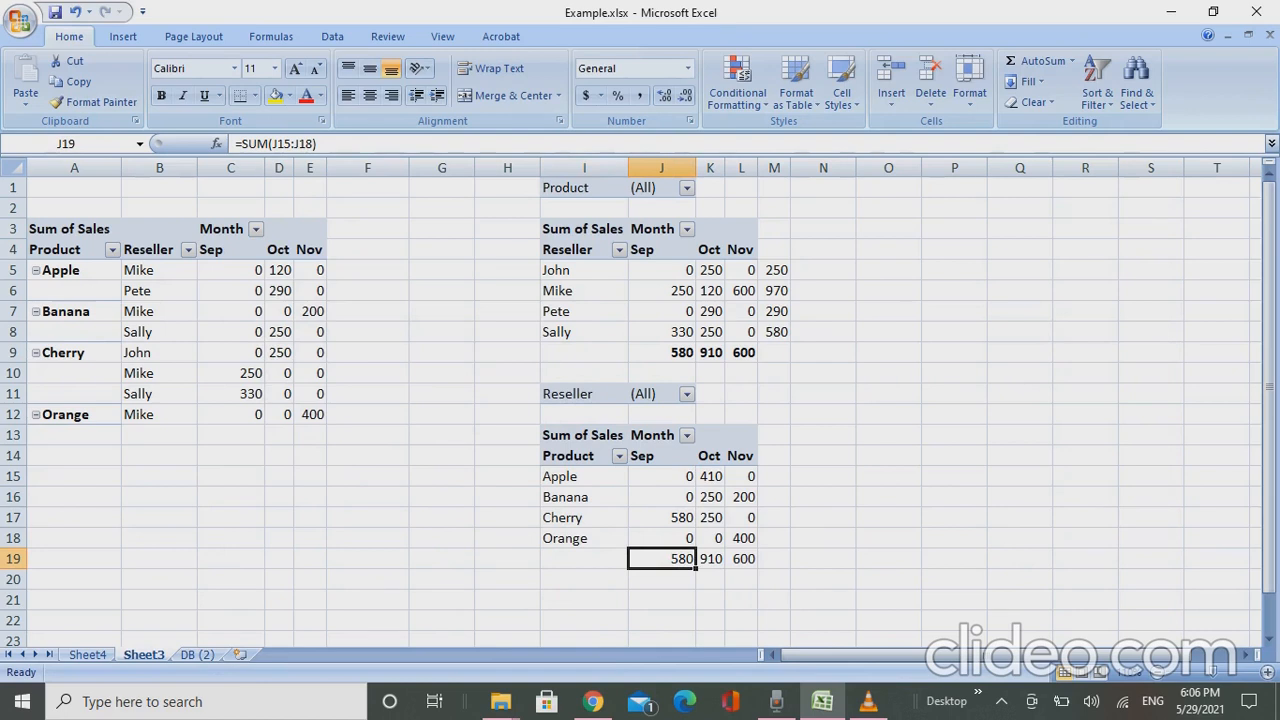
- Bold the monthly totals in J19:L19 below the product pivot table
{"action": "key", "text": "shift+Right"}
{"action": "key", "text": "shift+Right"}
{"action": "key", "text": "ctrl+b"}
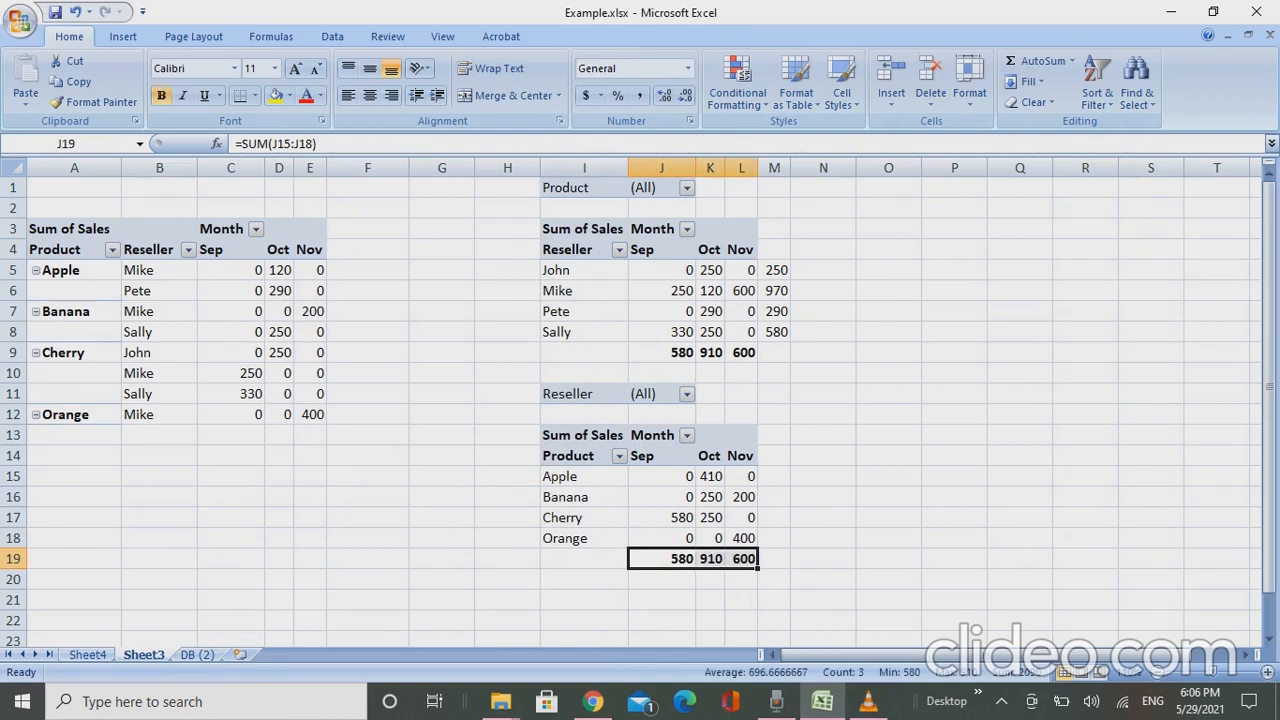
{"action": "key", "text": "Up"}
{"action": "key", "text": "Down"}
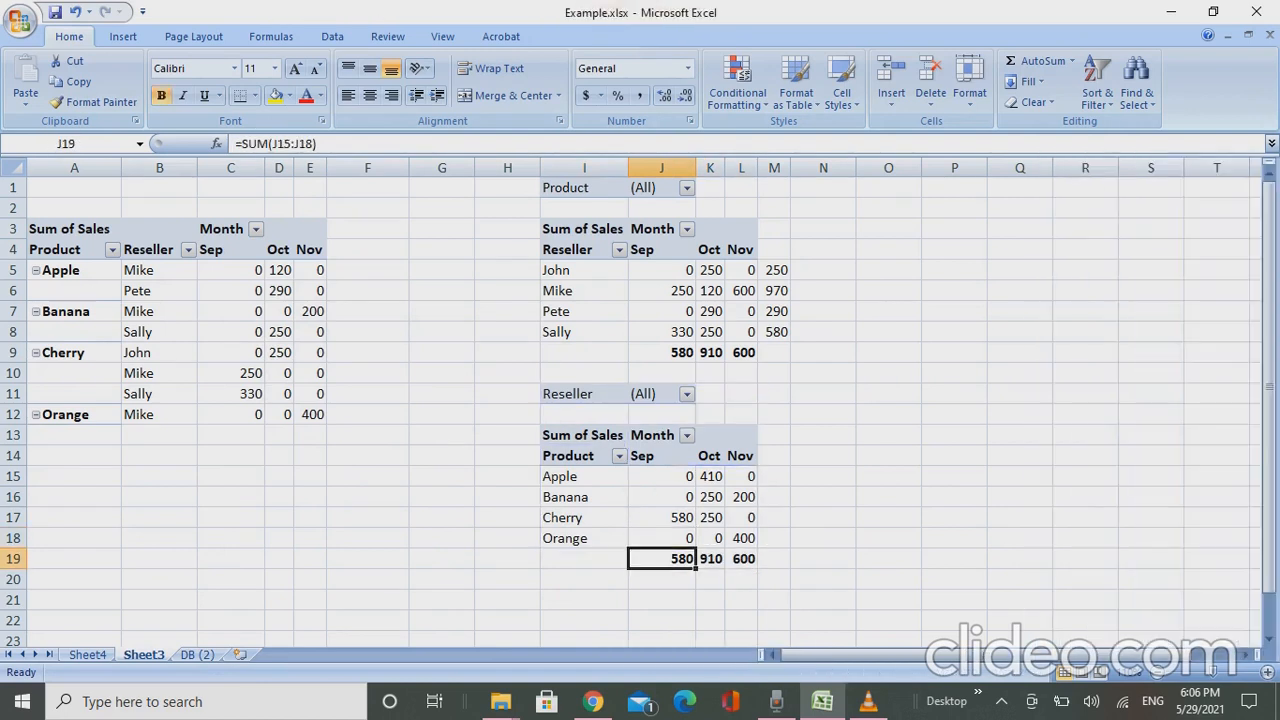
- Total the Apple row of the product pivot table with =SUM(J15:L15) in cell M15
{"action": "key", "text": "Right"}
{"action": "key", "text": "Right"}
{"action": "key", "text": "Right"}
{"action": "key", "text": "Up"}
{"action": "key", "text": "Up"}
{"action": "key", "text": "Up"}
{"action": "key", "text": "Up"}
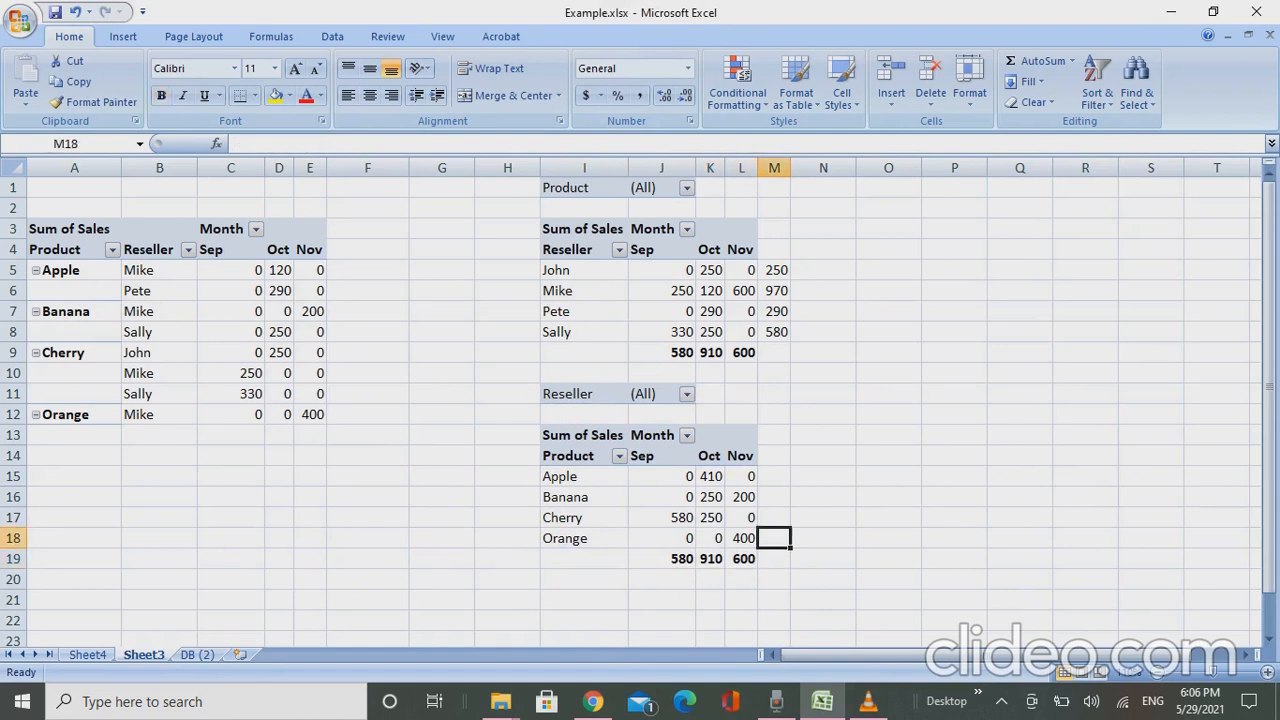
{"action": "type", "text": "=sum("}
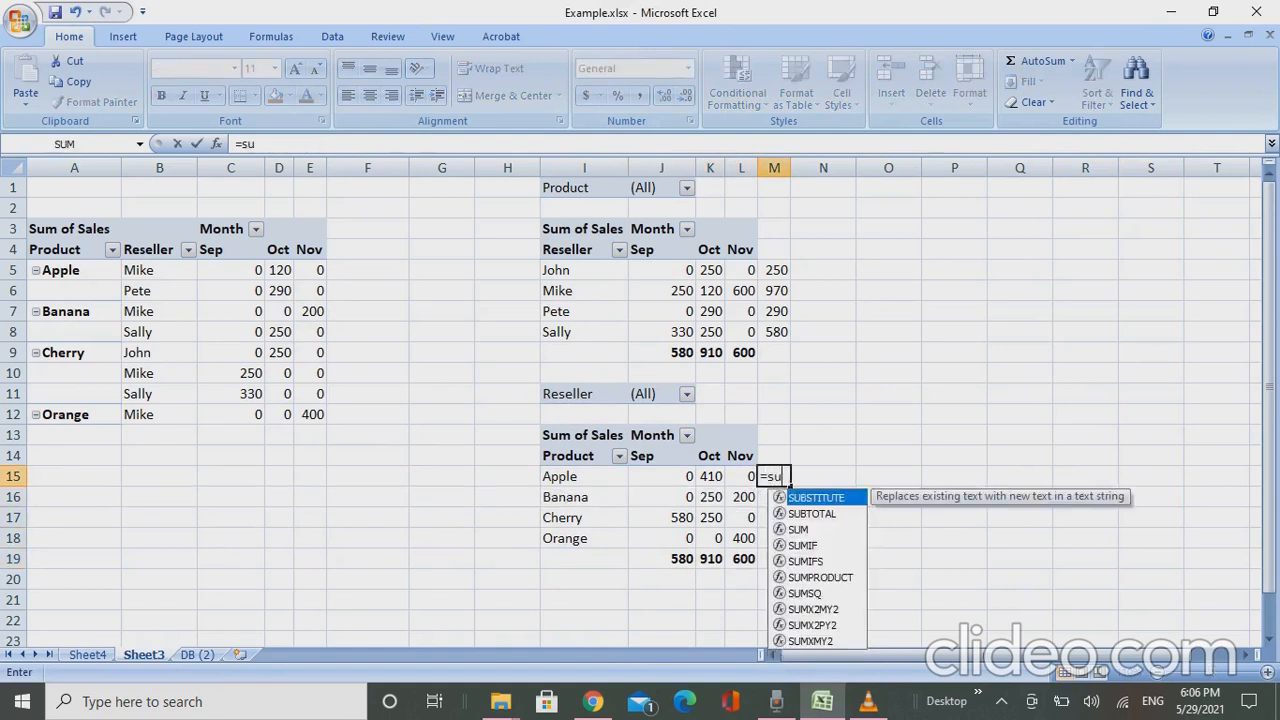
{"action": "key", "text": "Left"}
{"action": "key", "text": "Left"}
{"action": "key", "text": "Left"}
{"action": "key", "text": "shift+Right"}
{"action": "key", "text": "shift+Right"}
{"action": "type", "text": ")"}
{"action": "key", "text": "Return"}
- Fill the Apple row total formula from M15 down to M18 for Banana, Cherry and Orange
{"action": "key", "text": "Up"}
{"action": "key", "text": "shift+Down"}
{"action": "key", "text": "shift+Down"}
{"action": "key", "text": "shift+Down"}
{"action": "key", "text": "ctrl+d"}
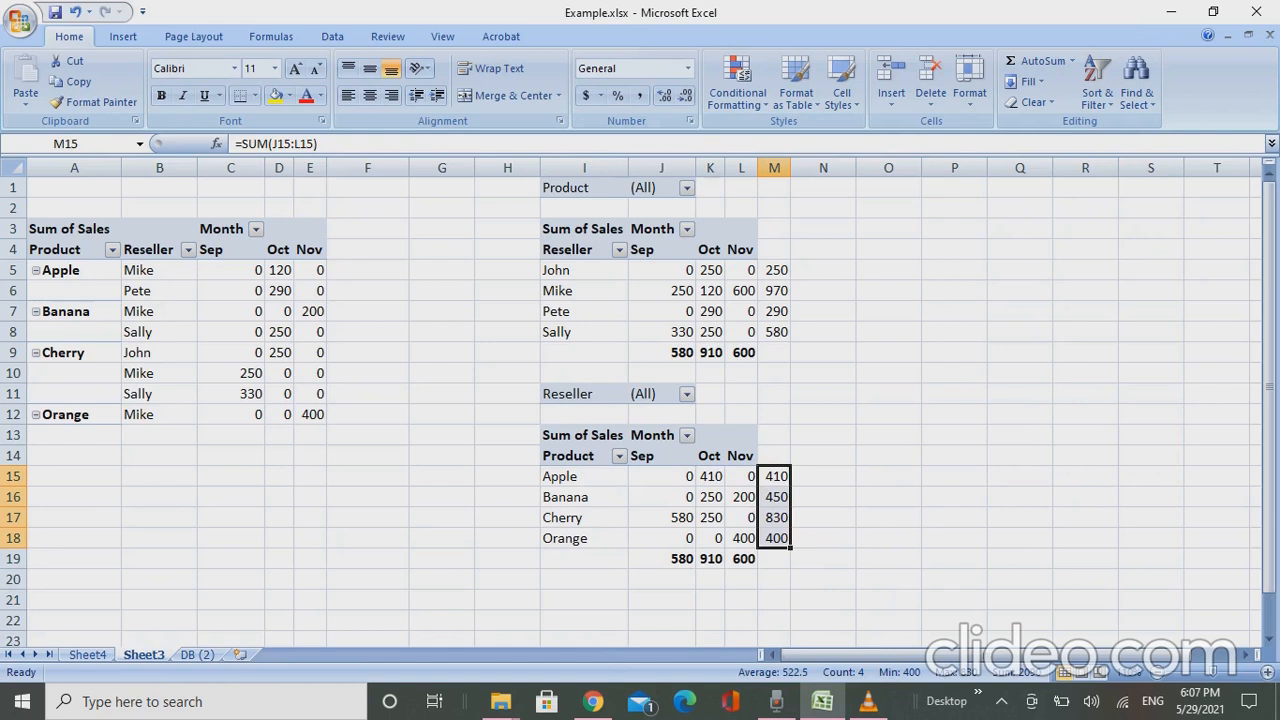
{"action": "key", "text": "Down"}
{"action": "key", "text": "Down"}
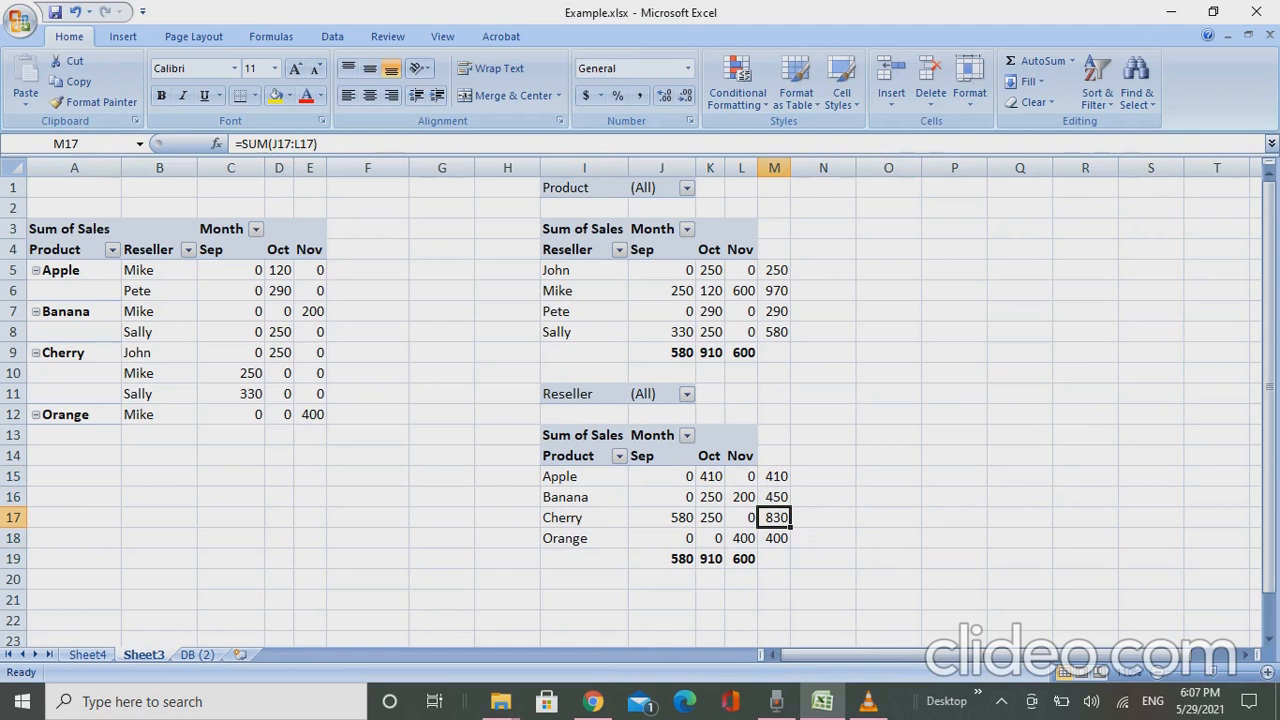
- Examine the reseller pivot table's report filter, row labels and month headings
{"action": "key", "text": "ctrl+Up"}
{"action": "key", "text": "ctrl+Up"}
{"action": "key", "text": "ctrl+Up"}
{"action": "key", "text": "ctrl+Up"}
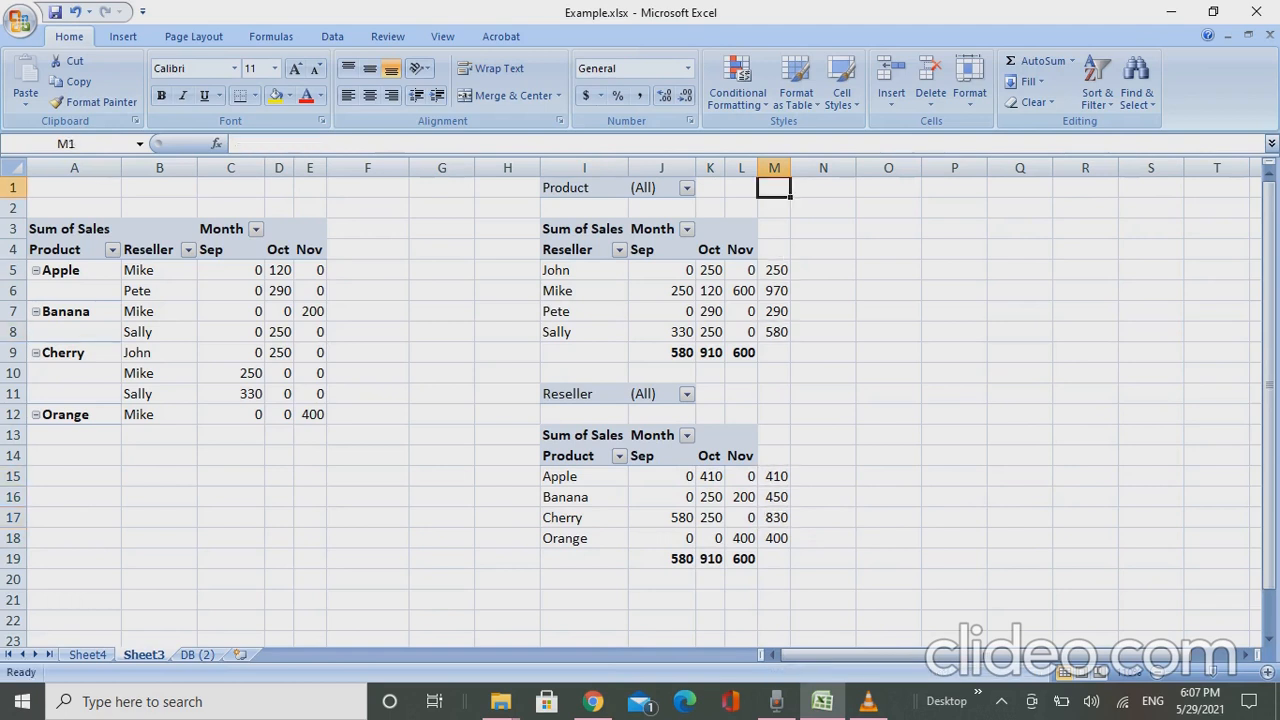
{"action": "key", "text": "ctrl+Left"}
{"action": "key", "text": "ctrl+Left"}
{"action": "key", "text": "ctrl+Left"}
{"action": "key", "text": "ctrl+Right"}
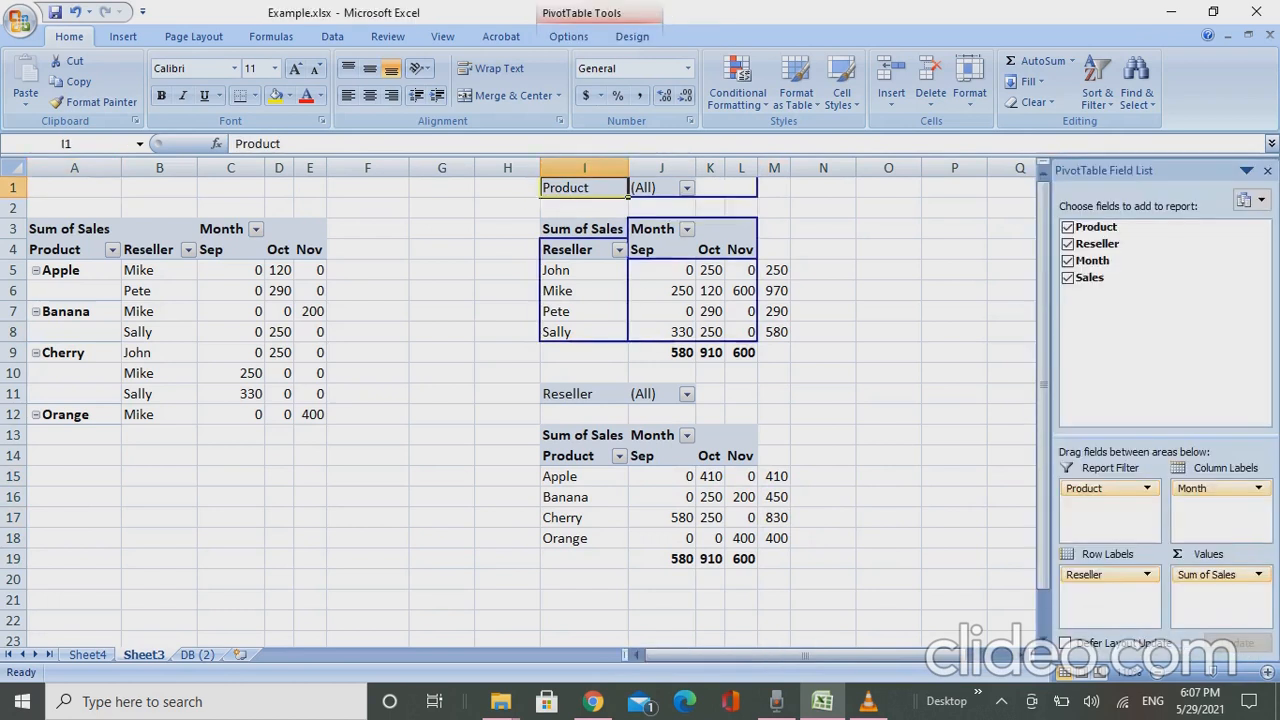
{"action": "key", "text": "Right"}
{"action": "key", "text": "Right"}
{"action": "key", "text": "Right"}
{"action": "key", "text": "Left"}
{"action": "key", "text": "Left"}
{"action": "key", "text": "Left"}
{"action": "key", "text": "Down"}
{"action": "key", "text": "Down"}
{"action": "key", "text": "Down"}
{"action": "key", "text": "Down"}
{"action": "key", "text": "Up"}
{"action": "key", "text": "Right"}
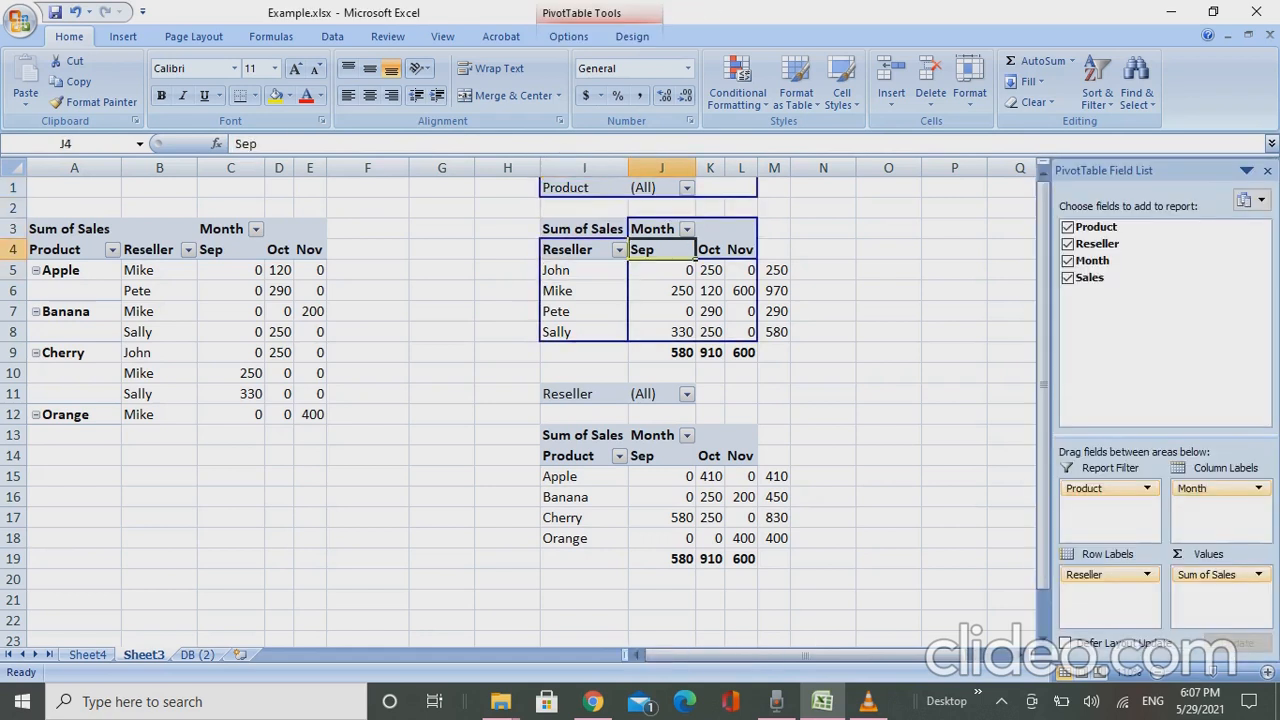
- Check the order of the month headings in the combined product and reseller pivot table
{"action": "key", "text": "Left"}
{"action": "key", "text": "Left"}
{"action": "key", "text": "Left"}
{"action": "key", "text": "Left"}
{"action": "key", "text": "Left"}
{"action": "key", "text": "Left"}
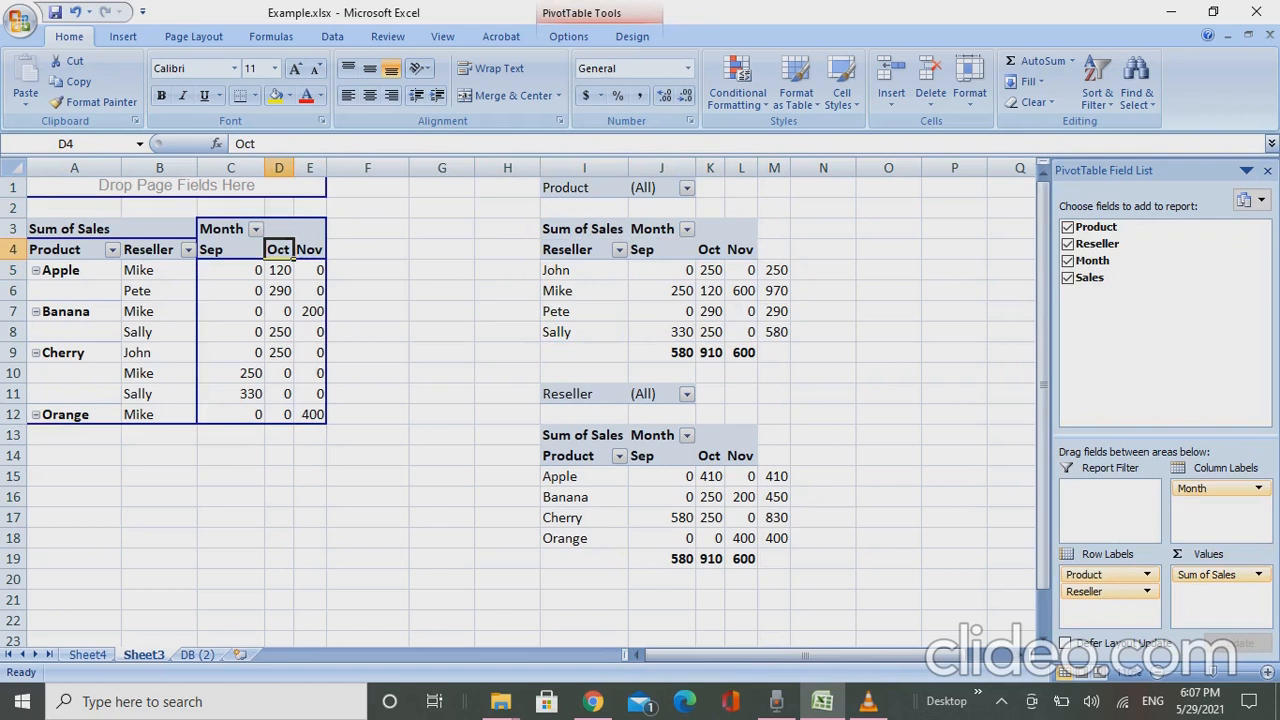
{"action": "key", "text": "Left"}
{"action": "key", "text": "Right"}
{"action": "key", "text": "Right"}
{"action": "key", "text": "Right"}
{"action": "key", "text": "Left"}
{"action": "key", "text": "Left"}
{"action": "key", "text": "Left"}
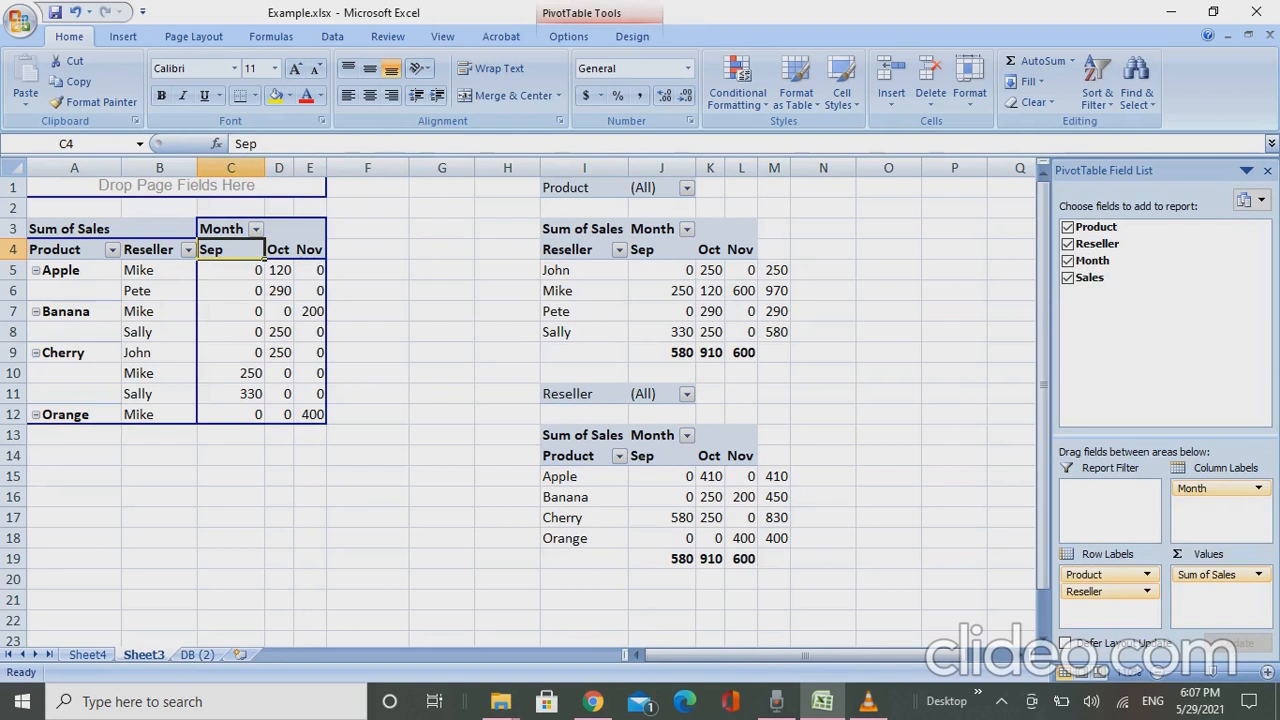
- View the Month field's sort and filter options in the combined product and reseller pivot table
{"action": "left_click", "coordinate": [256, 229]}
{"action": "left_click", "coordinate": [279, 243]}
{"action": "left_click", "coordinate": [279, 243]}
{"action": "left_click", "coordinate": [240, 250]}
{"action": "left_click", "coordinate": [256, 229]}
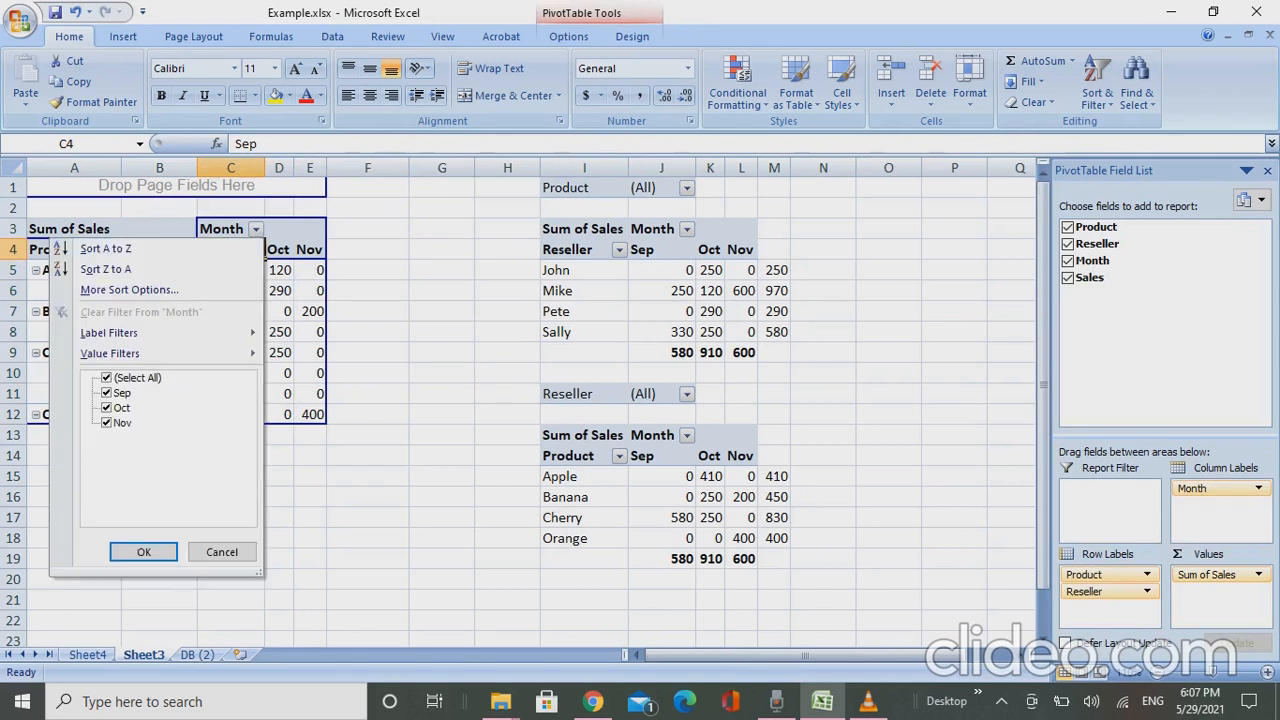
{"action": "left_click", "coordinate": [279, 243]}
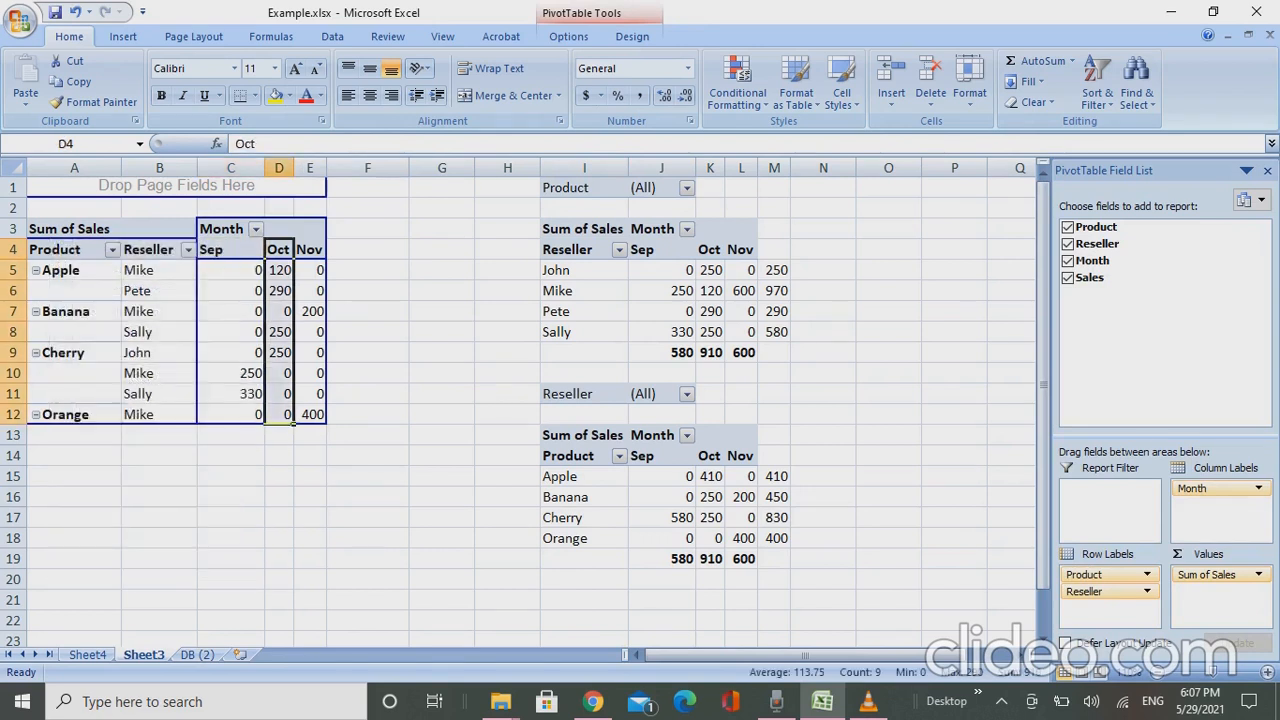
- Move the Oct column after Nov in the combined pivot table, and return it between Sep and Nov
{"action": "left_click", "coordinate": [285, 252]}
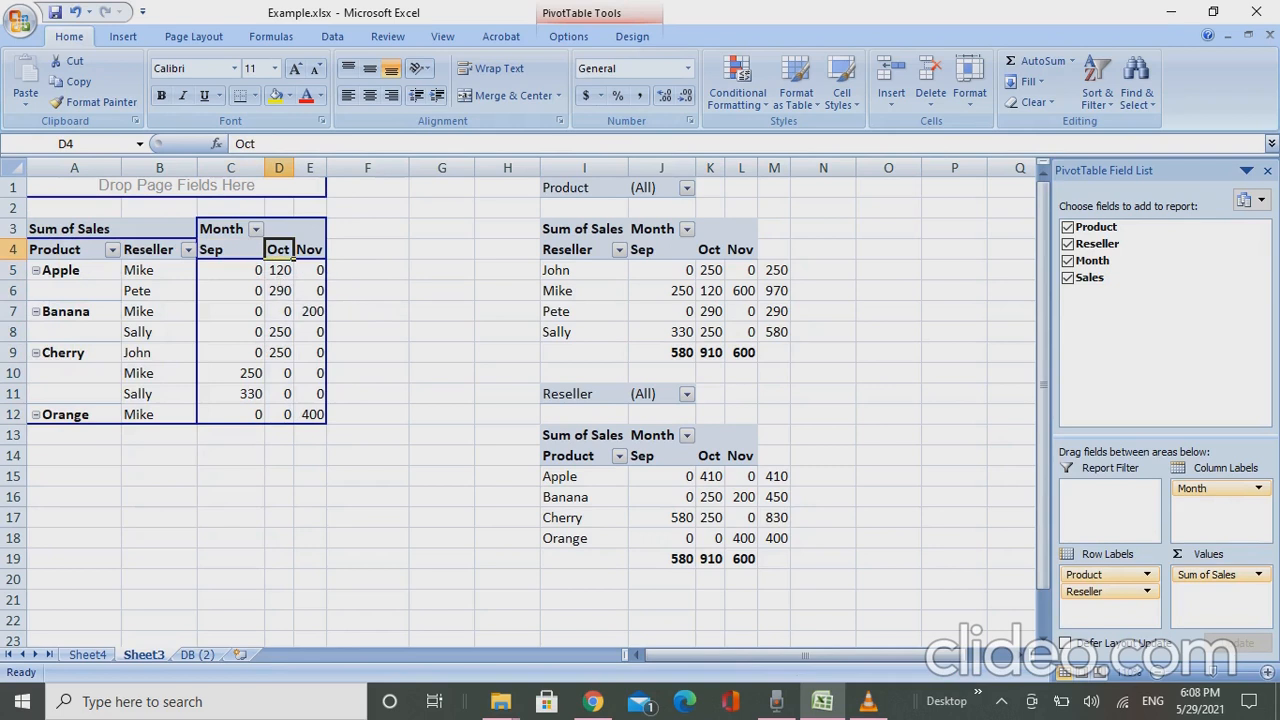
{"action": "left_click_drag", "start_coordinate": [293, 258], "coordinate": [320, 252]}
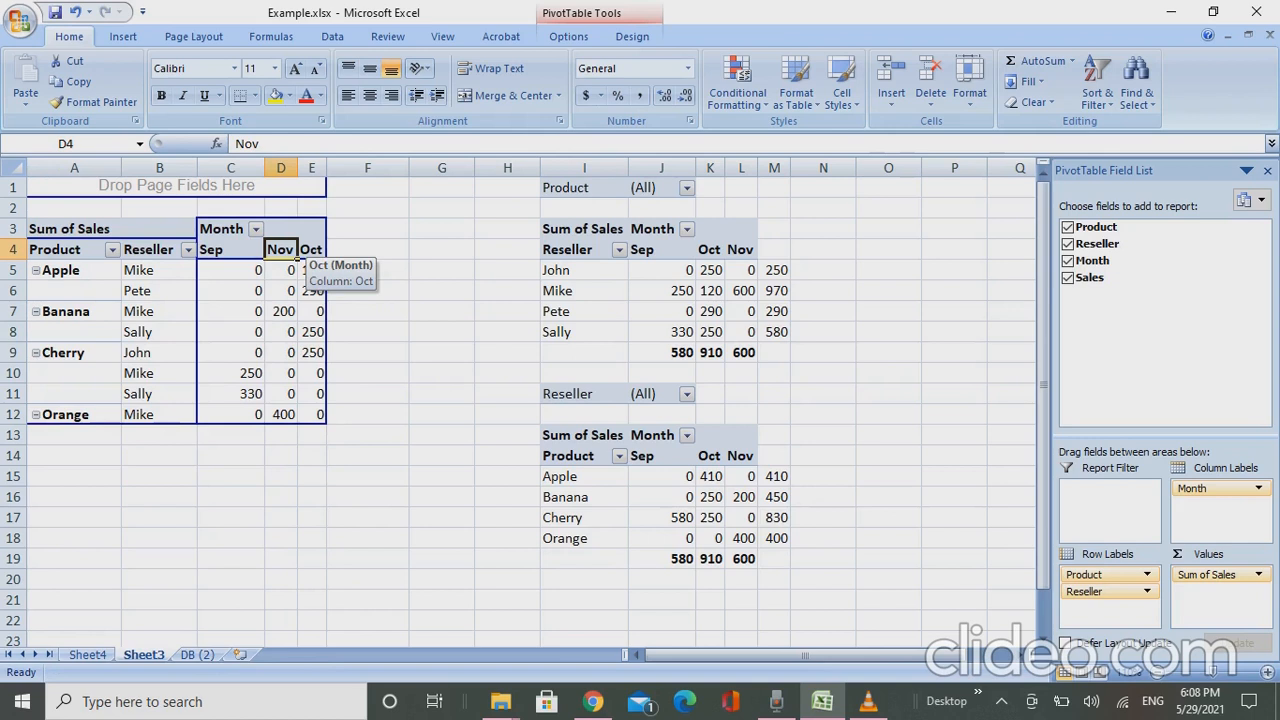
{"action": "double_click", "coordinate": [305, 252]}
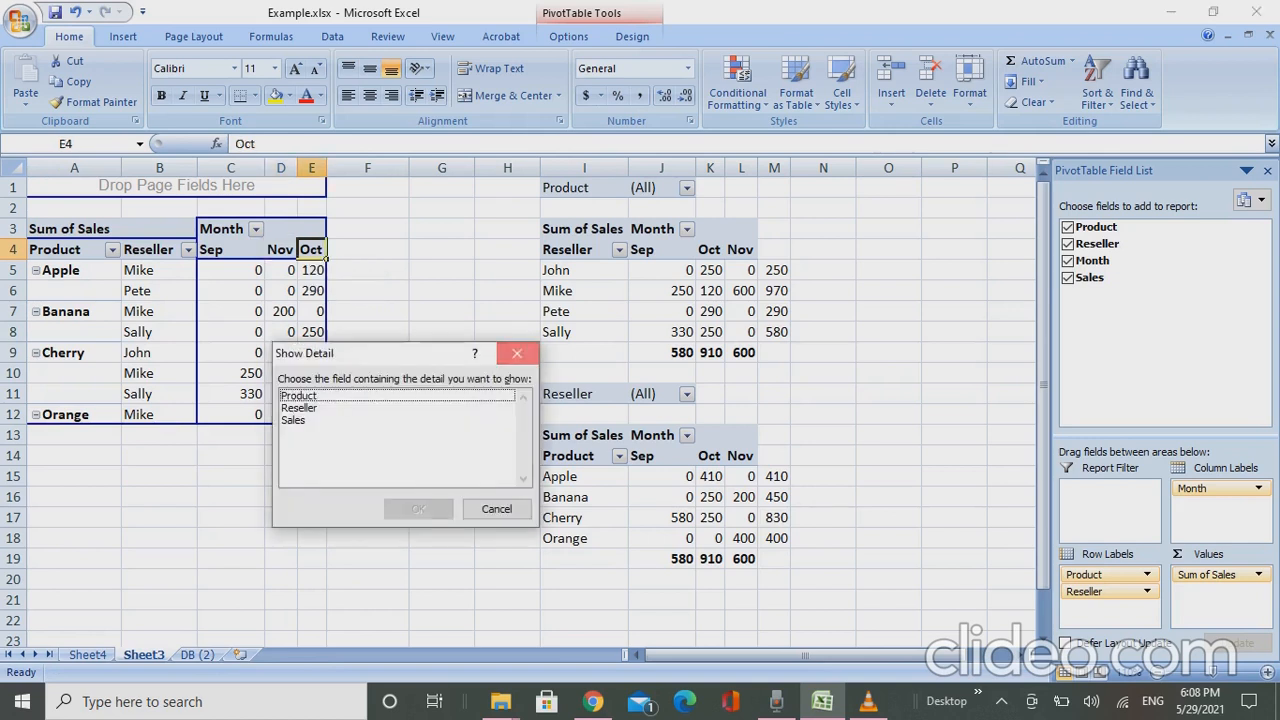
{"action": "left_click", "coordinate": [517, 353]}
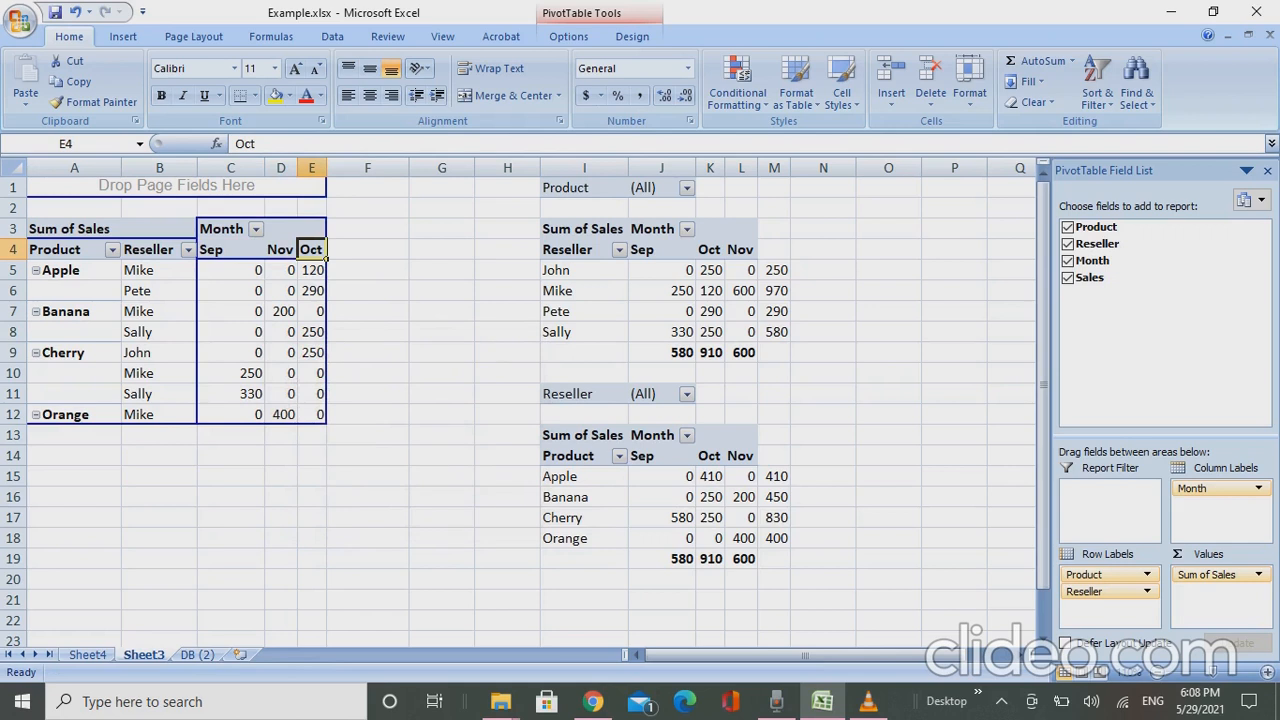
{"action": "left_click_drag", "start_coordinate": [311, 240], "coordinate": [268, 248]}
{"action": "left_click", "coordinate": [367, 250]}
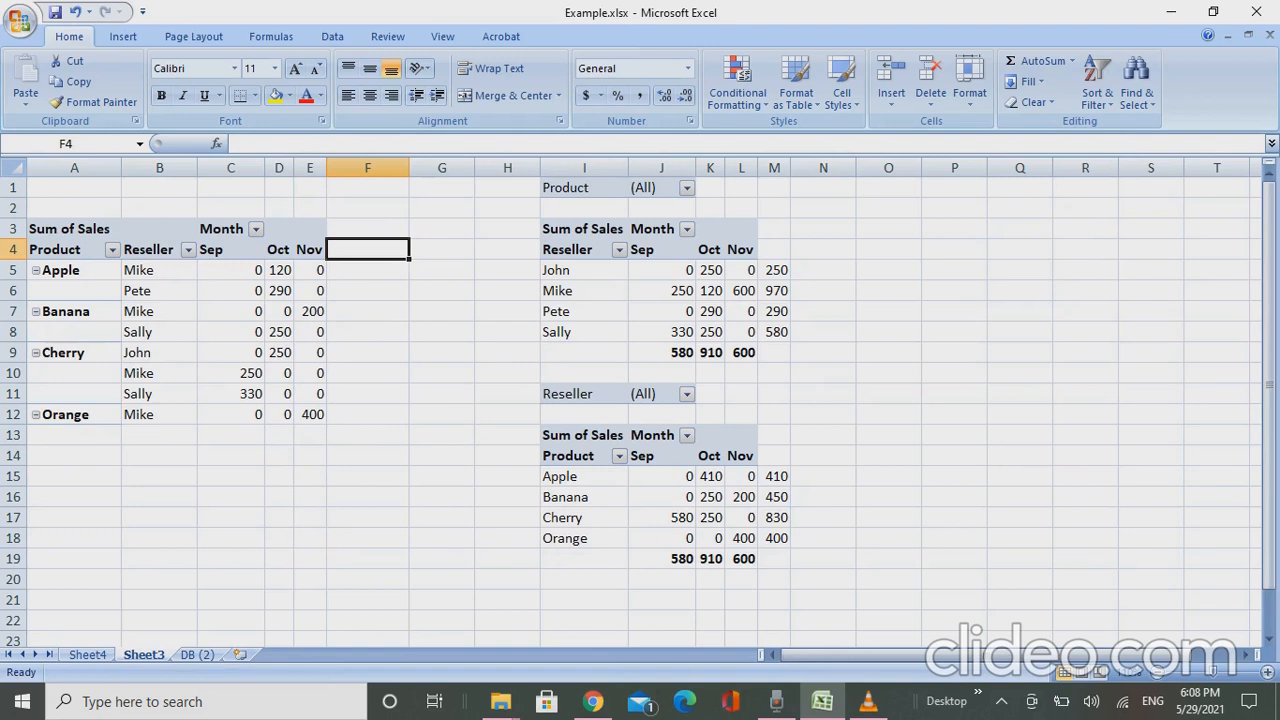
- On the DB (2) sheet, fill the product Cherry from A10 down through A16
{"action": "key", "text": "ctrl+Page_Down"}
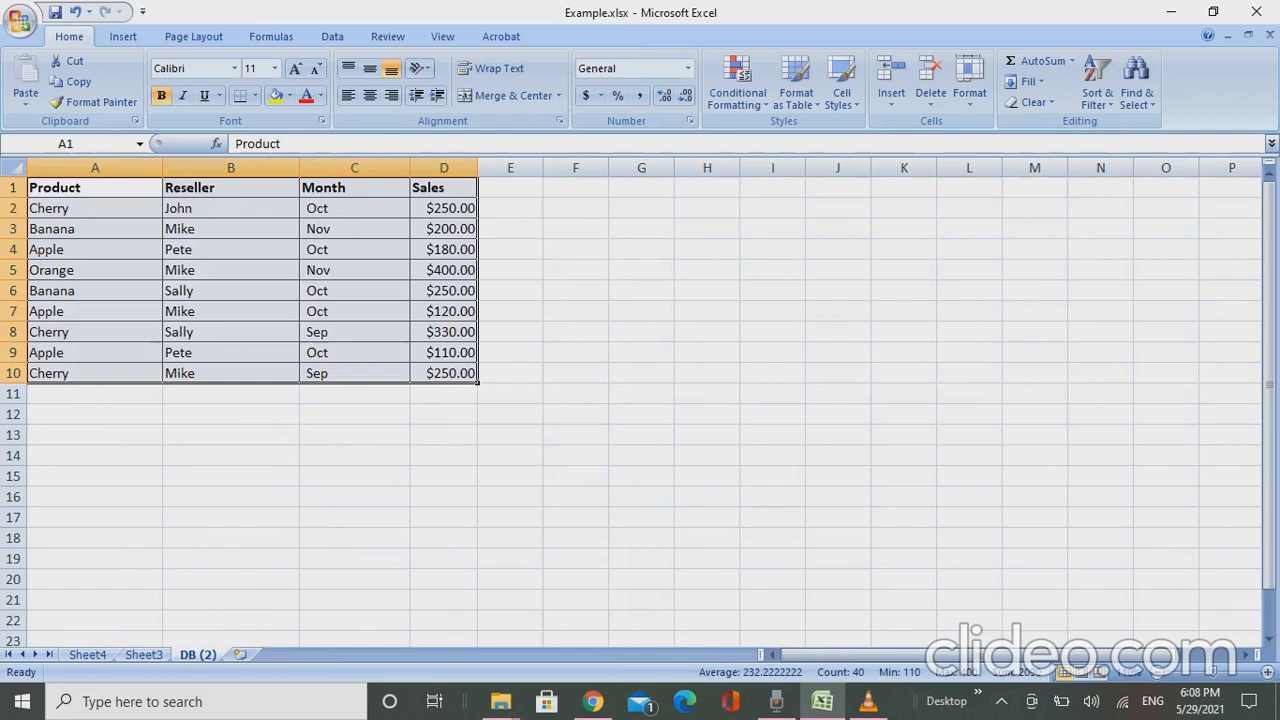
{"action": "key", "text": "Down"}
{"action": "key", "text": "Down"}
{"action": "key", "text": "Down"}
{"action": "key", "text": "Down"}
{"action": "key", "text": "Down"}
{"action": "key", "text": "Down"}
{"action": "key", "text": "Down"}
{"action": "key", "text": "Down"}
{"action": "key", "text": "Down"}
{"action": "key", "text": "Down"}
{"action": "key", "text": "Down"}
{"action": "key", "text": "Down"}
{"action": "key", "text": "Up"}
{"action": "key", "text": "Up"}
{"action": "key", "text": "Up"}
{"action": "key", "text": "Down"}
{"action": "key", "text": "Up"}
{"action": "key", "text": "shift+Down"}
{"action": "key", "text": "shift+Down"}
{"action": "key", "text": "shift+Down"}
{"action": "key", "text": "shift+Down"}
{"action": "key", "text": "shift+Down"}
{"action": "key", "text": "shift+Down"}
{"action": "key", "text": "ctrl+f"}
{"action": "key", "text": "Escape"}
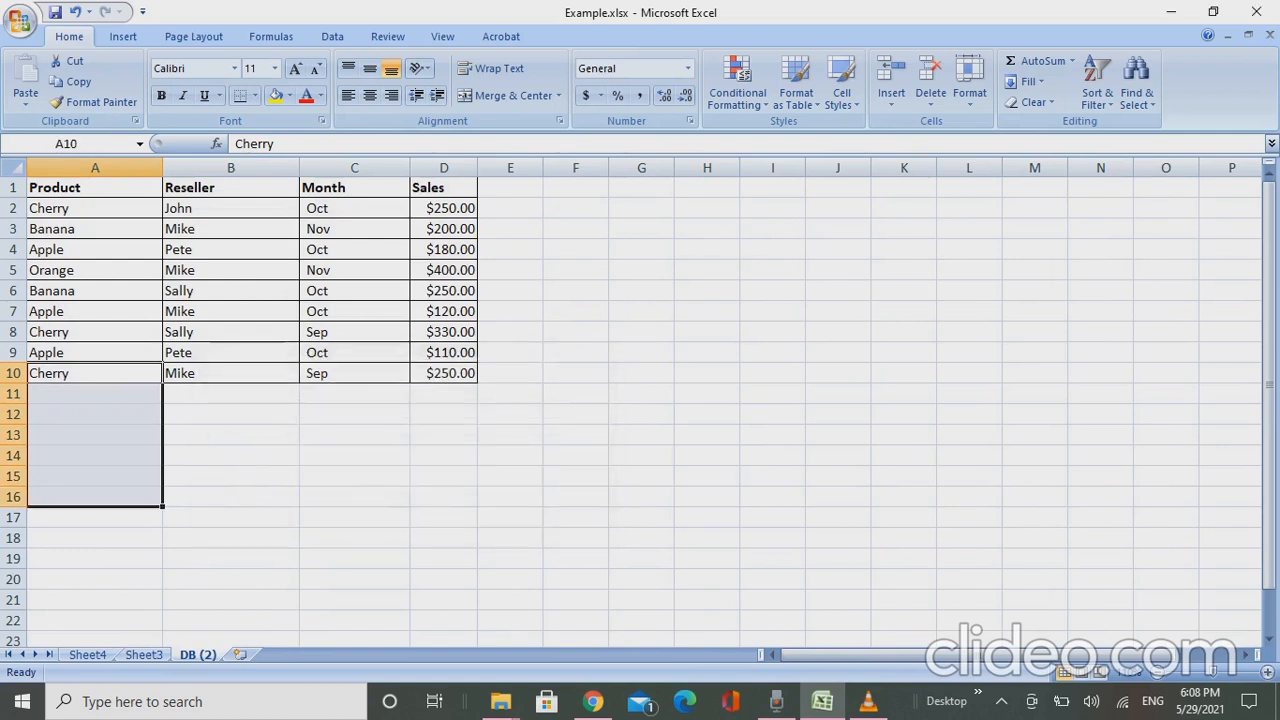
{"action": "key", "text": "ctrl+d"}
- Enter six reseller first names for the new Cherry records in B11:B16
{"action": "key", "text": "Down"}
{"action": "key", "text": "Right"}
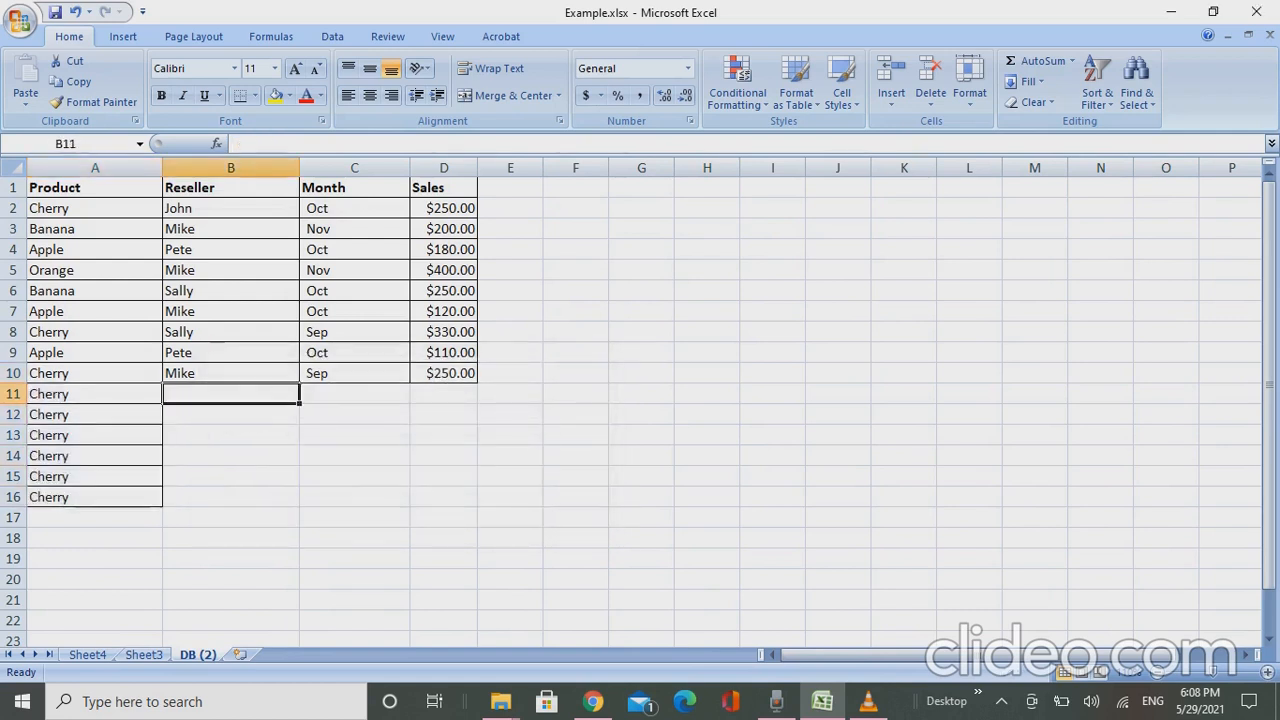
{"action": "type", "text": "Madhur"}
{"action": "key", "text": "Return"}
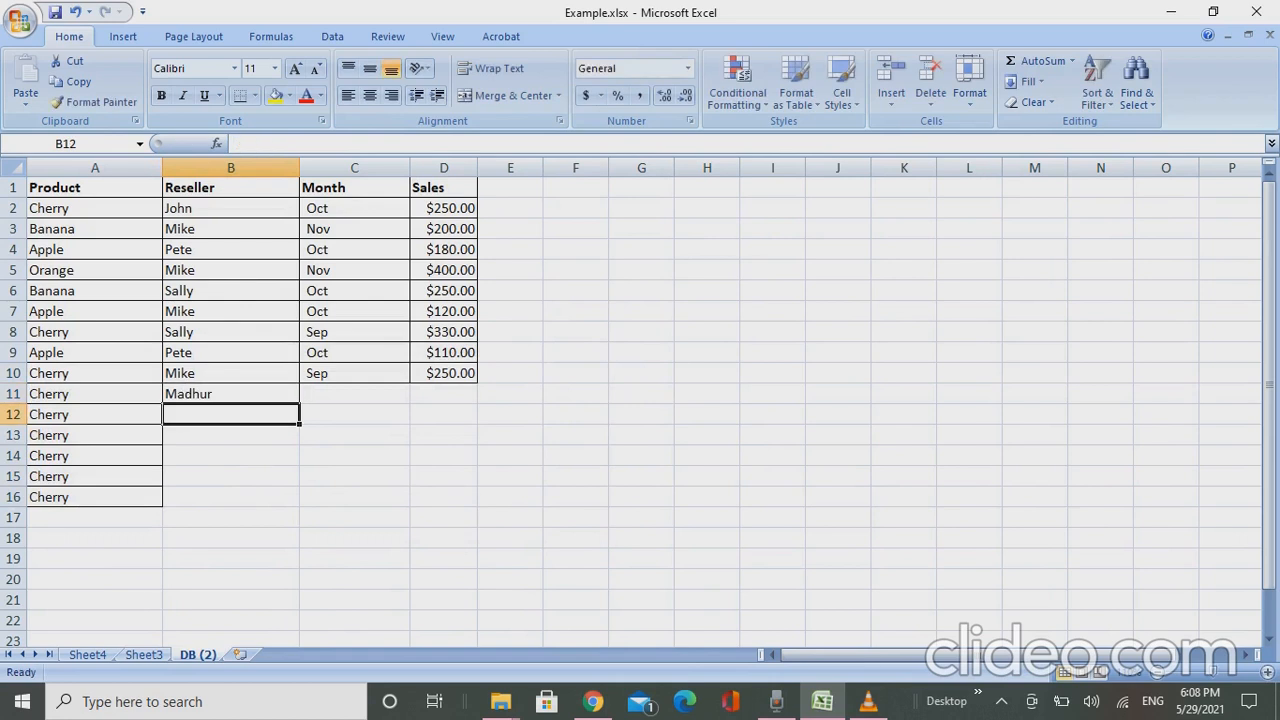
{"action": "type", "text": "A"}
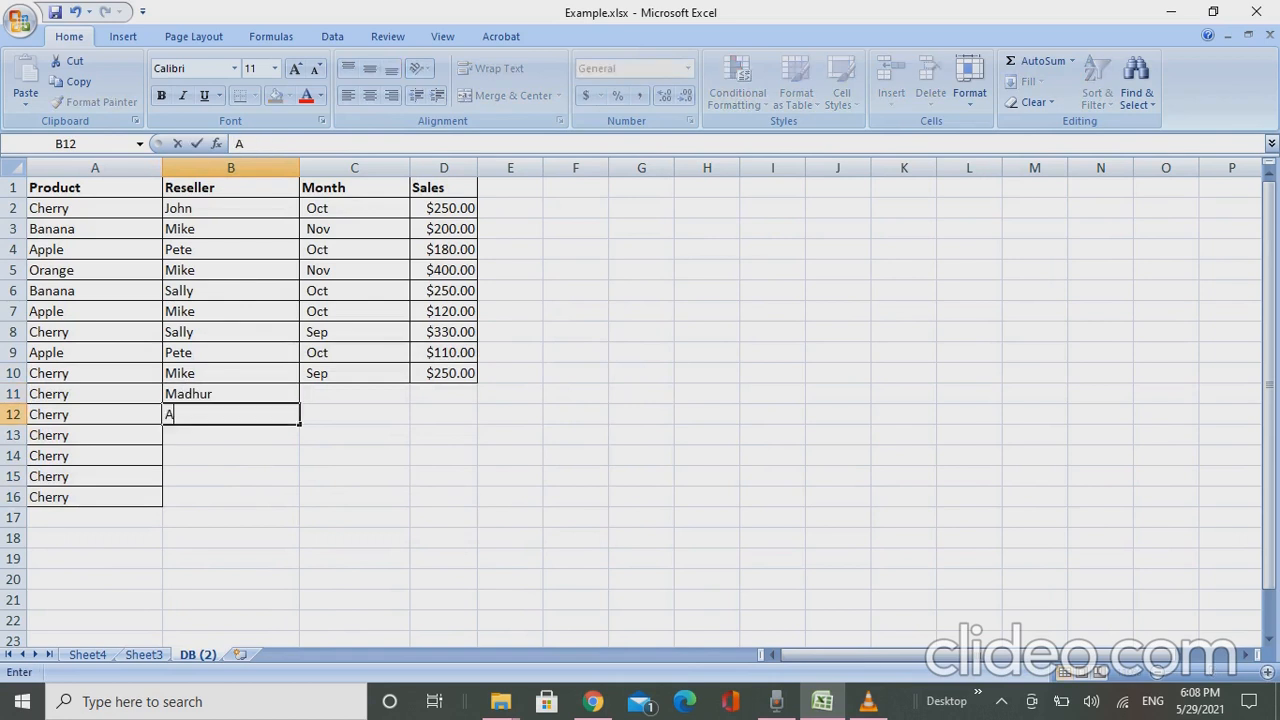
{"action": "type", "text": "njali"}
{"action": "key", "text": "Return"}
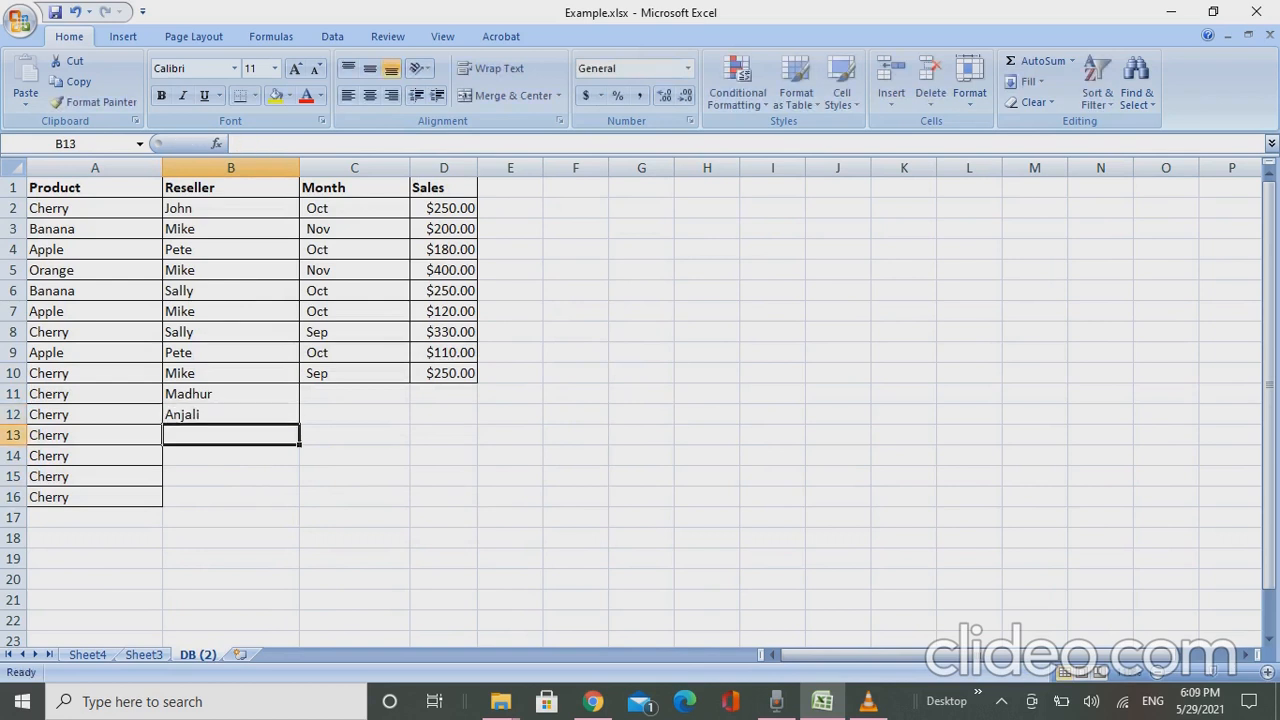
{"action": "type", "text": "Jason"}
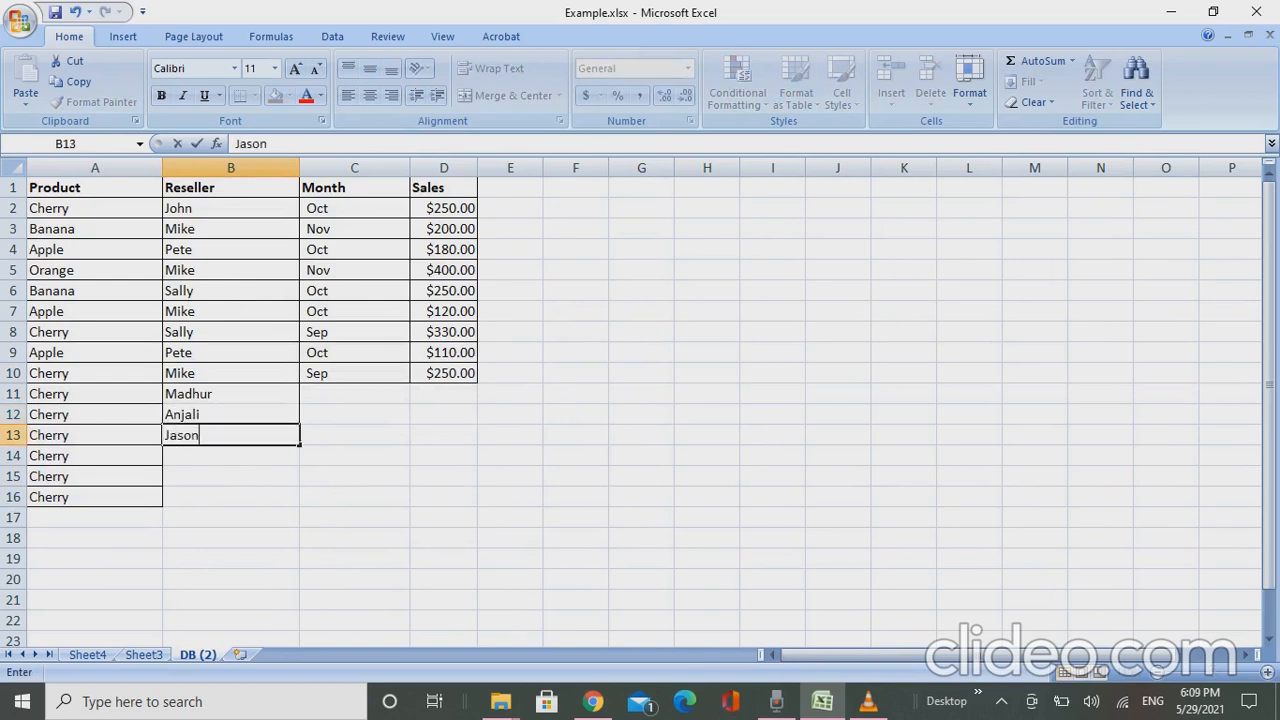
{"action": "key", "text": "Return"}
{"action": "type", "text": "Rajni"}
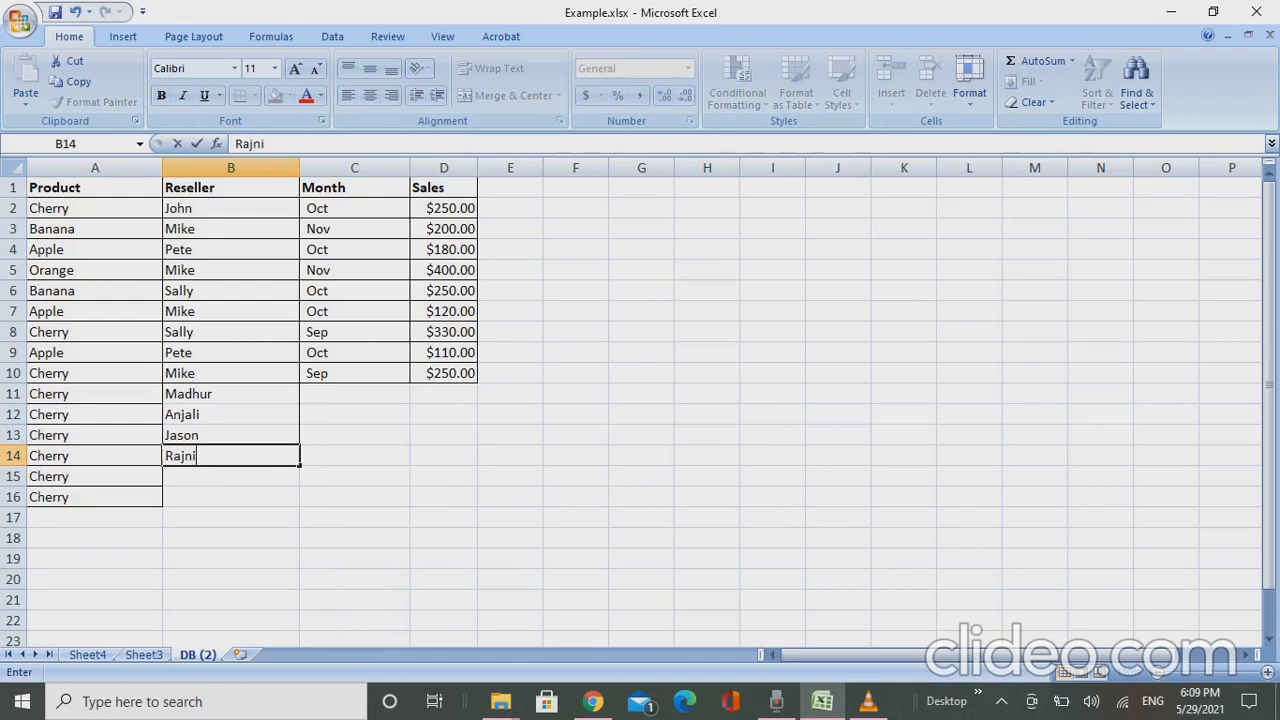
{"action": "key", "text": "Return"}
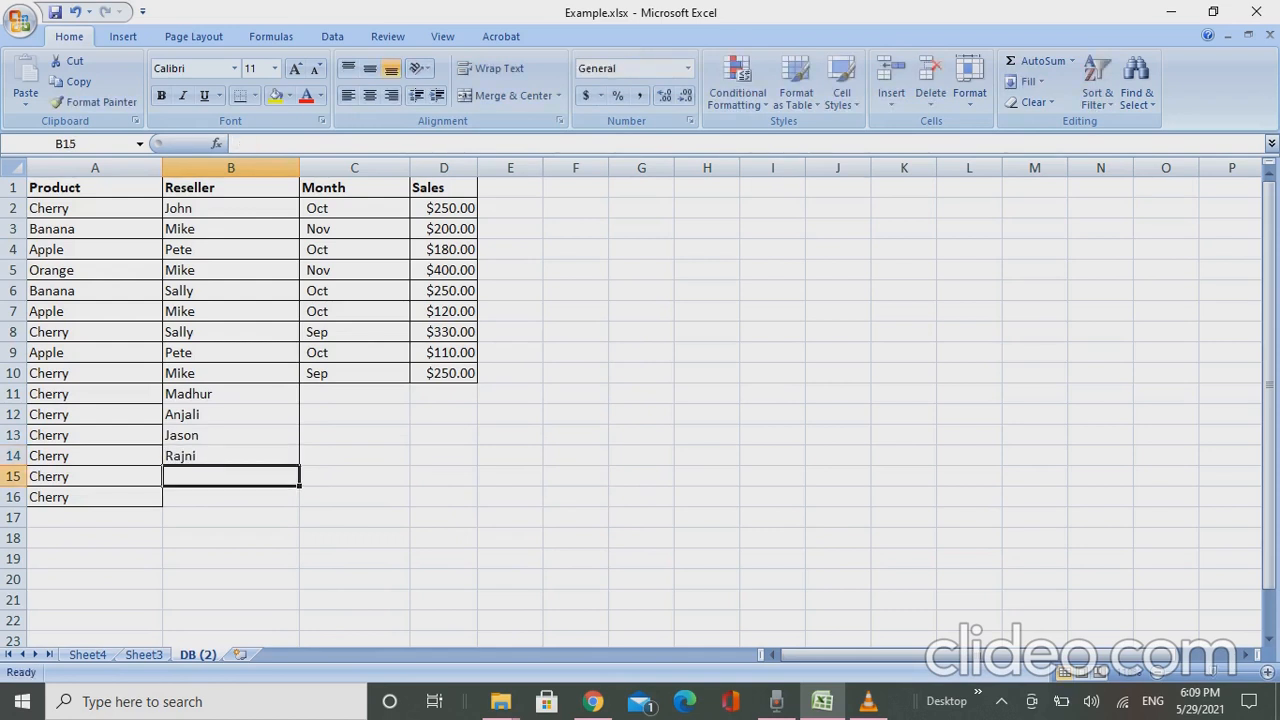
{"action": "type", "text": "Midha"}
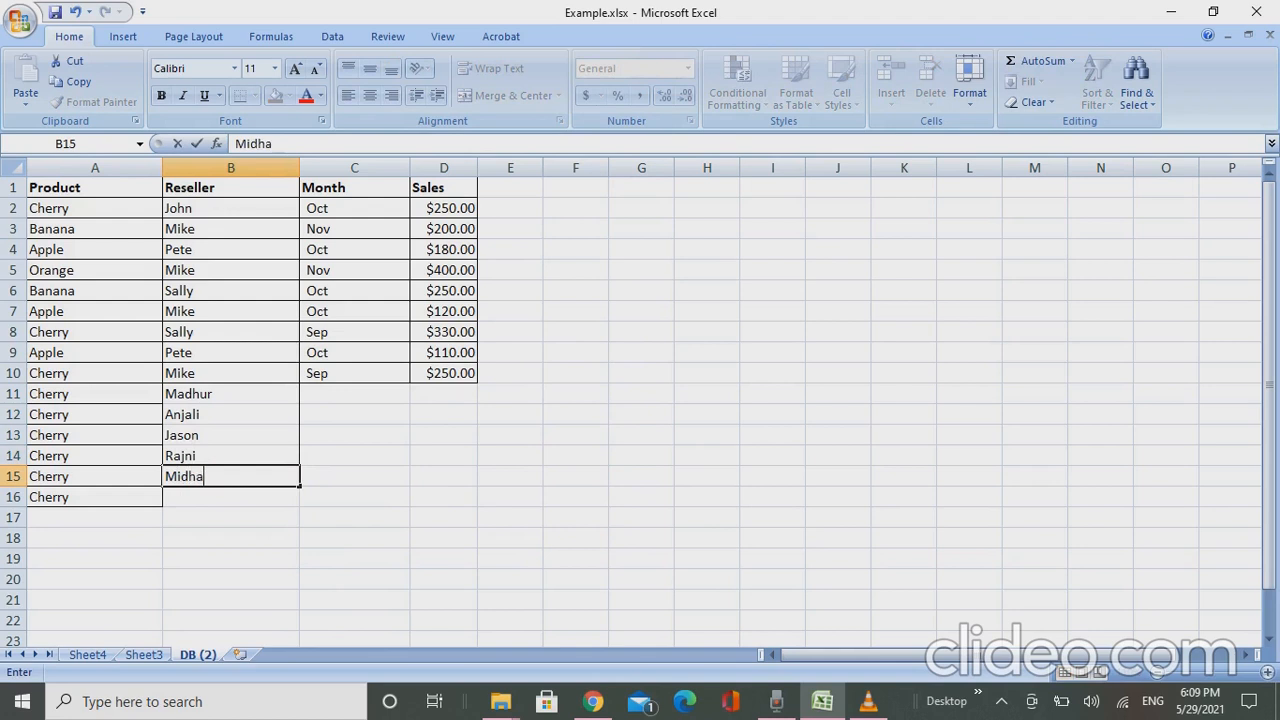
{"action": "key", "text": "Return"}
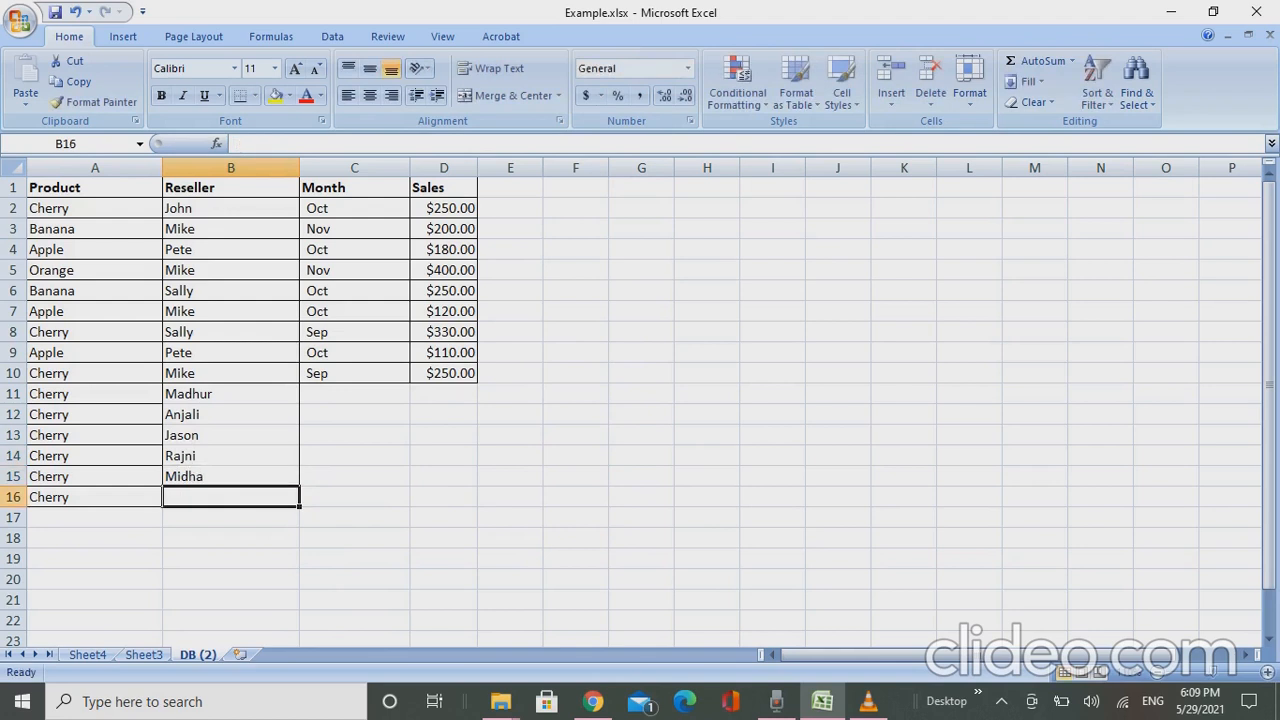
{"action": "type", "text": "John"}
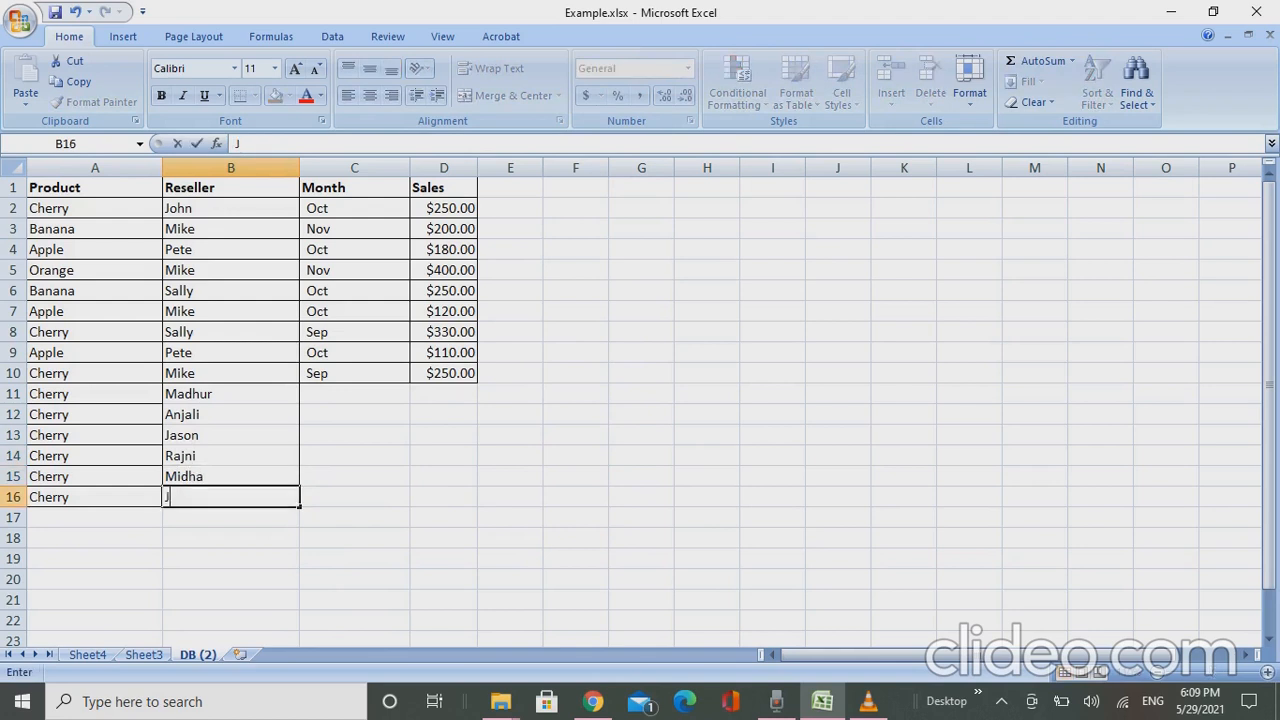
{"action": "key", "text": "Return"}
- Apply all borders to the new reseller cells B11:B16
{"action": "key", "text": "Up"}
{"action": "key", "text": "Up"}
{"action": "key", "text": "Up"}
{"action": "key", "text": "Up"}
{"action": "key", "text": "Up"}
{"action": "key", "text": "Up"}
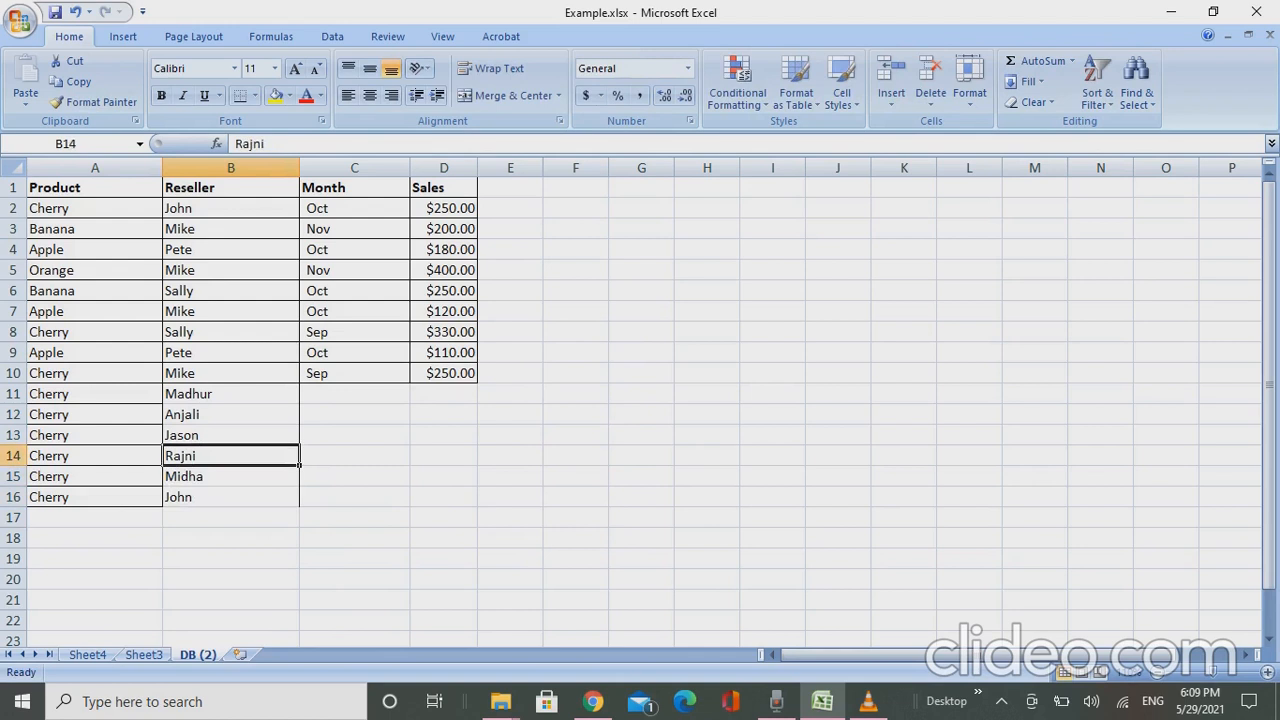
{"action": "key", "text": "shift+Down"}
{"action": "key", "text": "shift+Down"}
{"action": "key", "text": "shift+Down"}
{"action": "key", "text": "shift+Down"}
{"action": "key", "text": "shift+Down"}
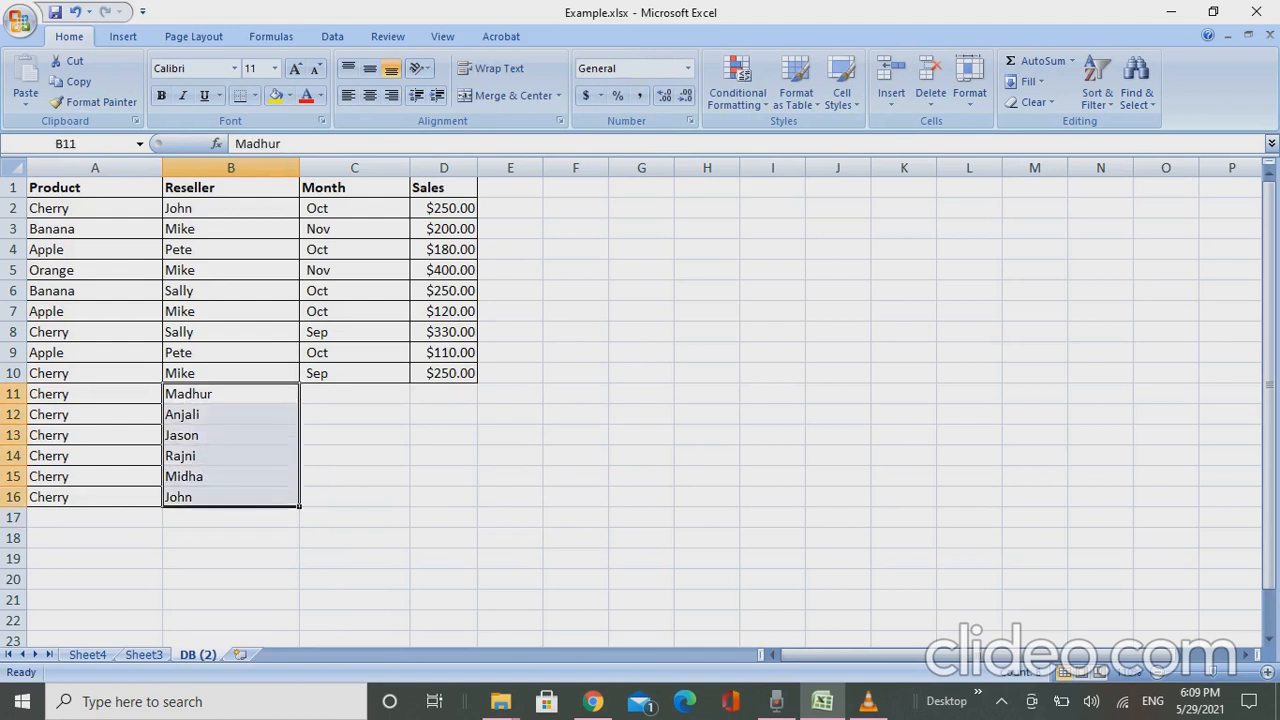
{"action": "key", "text": "alt+h"}
{"action": "key", "text": "n"}
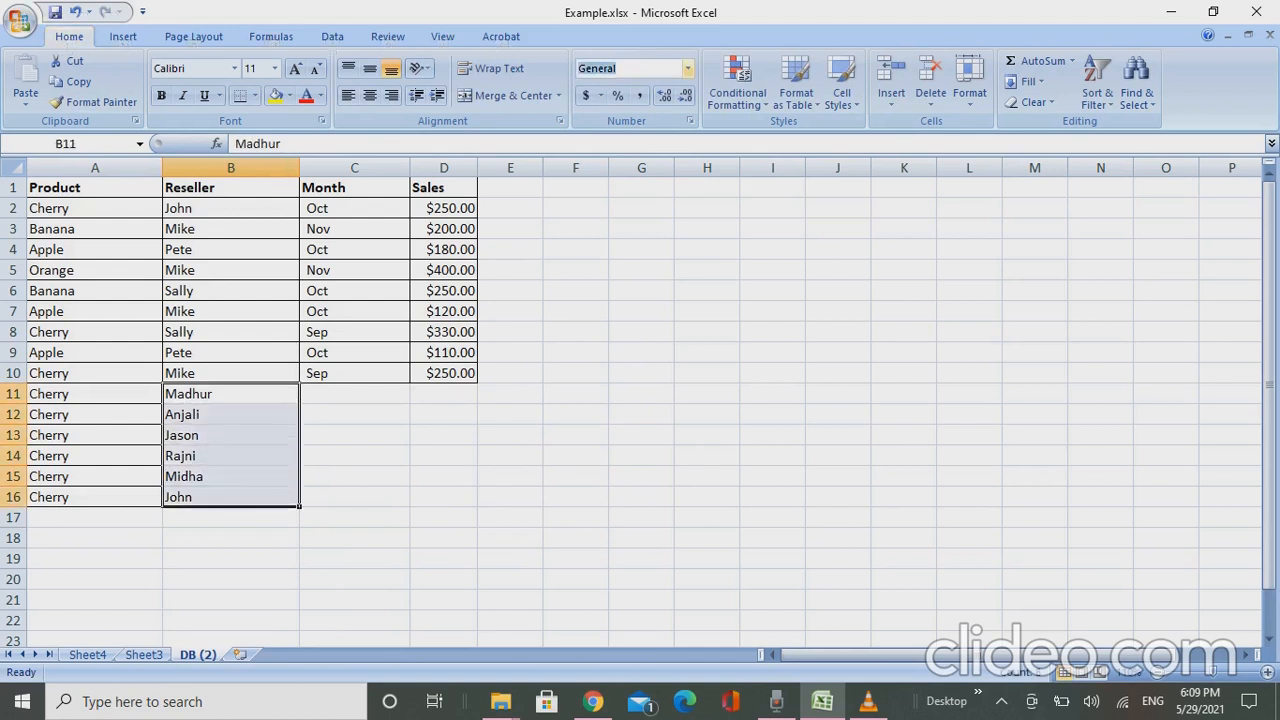
{"action": "key", "text": "Escape"}
{"action": "type", "text": "ba"}
{"action": "key", "text": "Escape"}
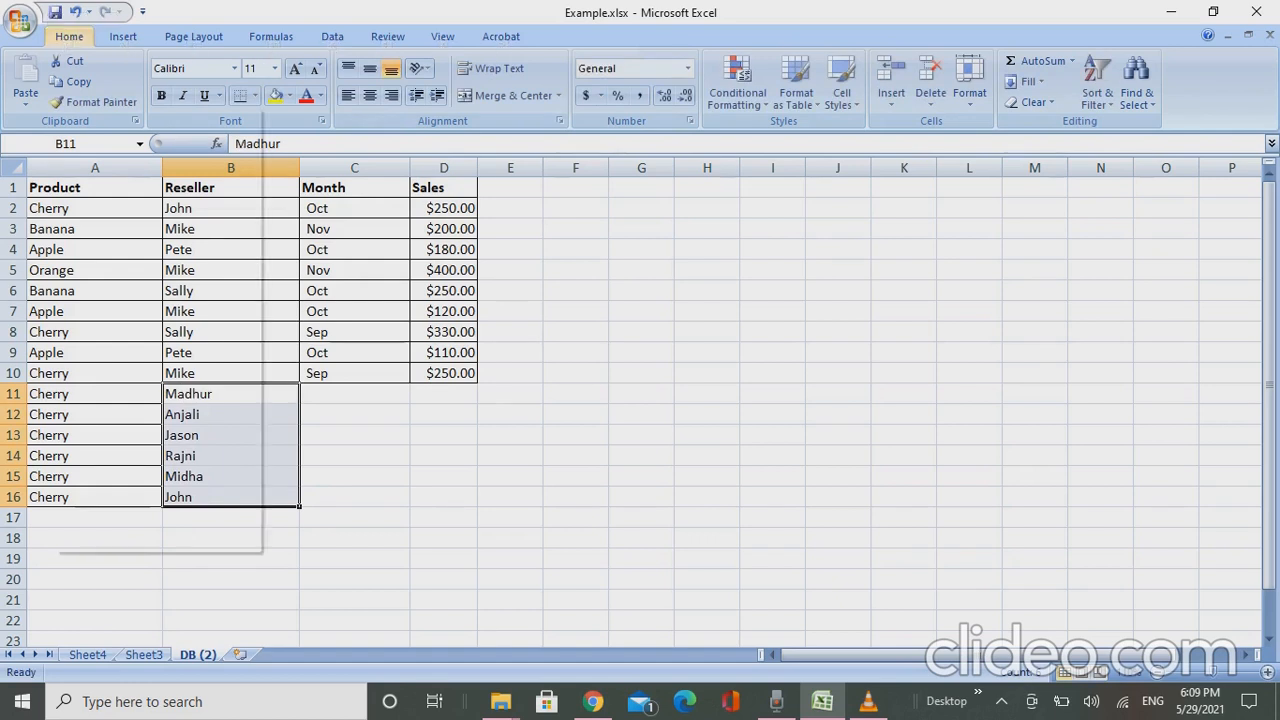
- Fill the month Sep from C10 down through C16 for the new records
{"action": "key", "text": "Up"}
{"action": "key", "text": "Down"}
{"action": "key", "text": "Right"}
{"action": "key", "text": "Up"}
{"action": "key", "text": "shift+Down"}
{"action": "key", "text": "shift+Down"}
{"action": "key", "text": "shift+Down"}
{"action": "key", "text": "shift+Down"}
{"action": "key", "text": "shift+Down"}
{"action": "key", "text": "shift+Down"}
{"action": "key", "text": "ctrl+d"}
- Enter the sales values 600, 300, 320, 100, 160 and 150 for the new Cherry records in D11:D16
{"action": "key", "text": "Down"}
{"action": "key", "text": "Right"}
{"action": "type", "text": "600"}
{"action": "key", "text": "Return"}
{"action": "type", "text": "00"}
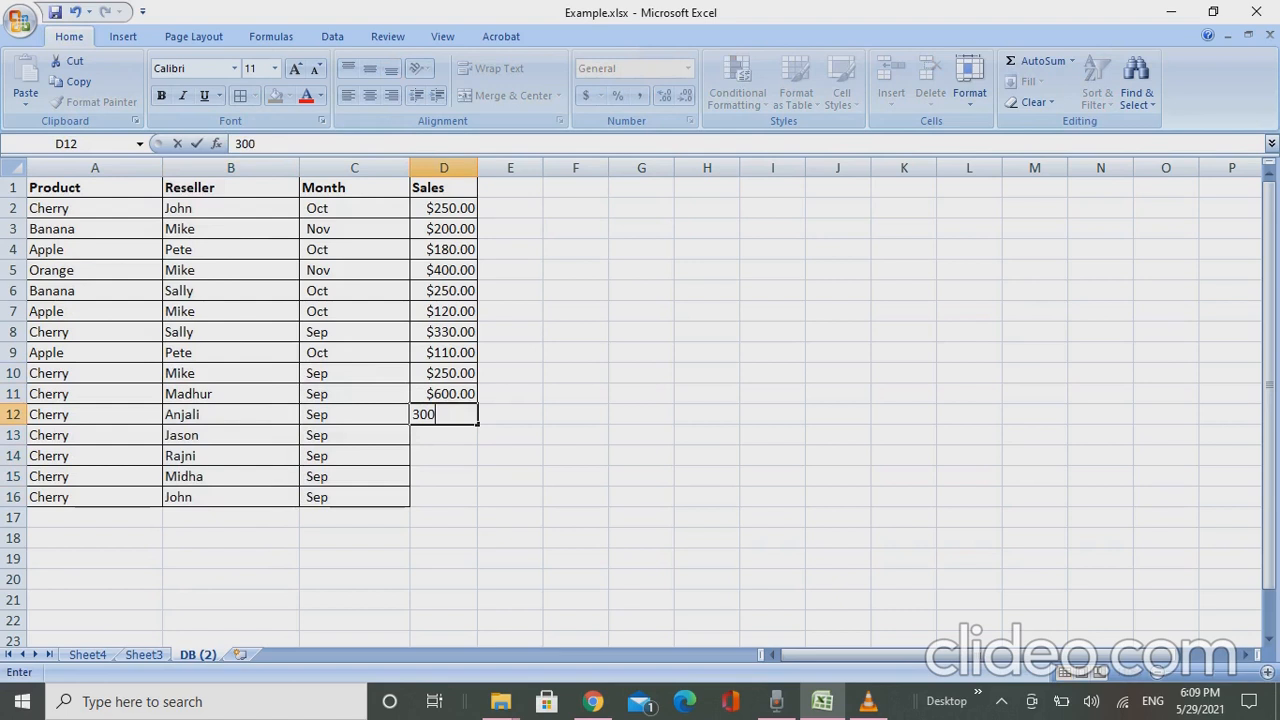
{"action": "key", "text": "Return"}
{"action": "type", "text": "320"}
{"action": "key", "text": "Return"}
{"action": "type", "text": "100"}
{"action": "key", "text": "Return"}
{"action": "type", "text": "160"}
{"action": "key", "text": "Return"}
{"action": "key", "text": "Return"}
{"action": "type", "text": "150"}
{"action": "key", "text": "Return"}
{"action": "key", "text": "Up"}
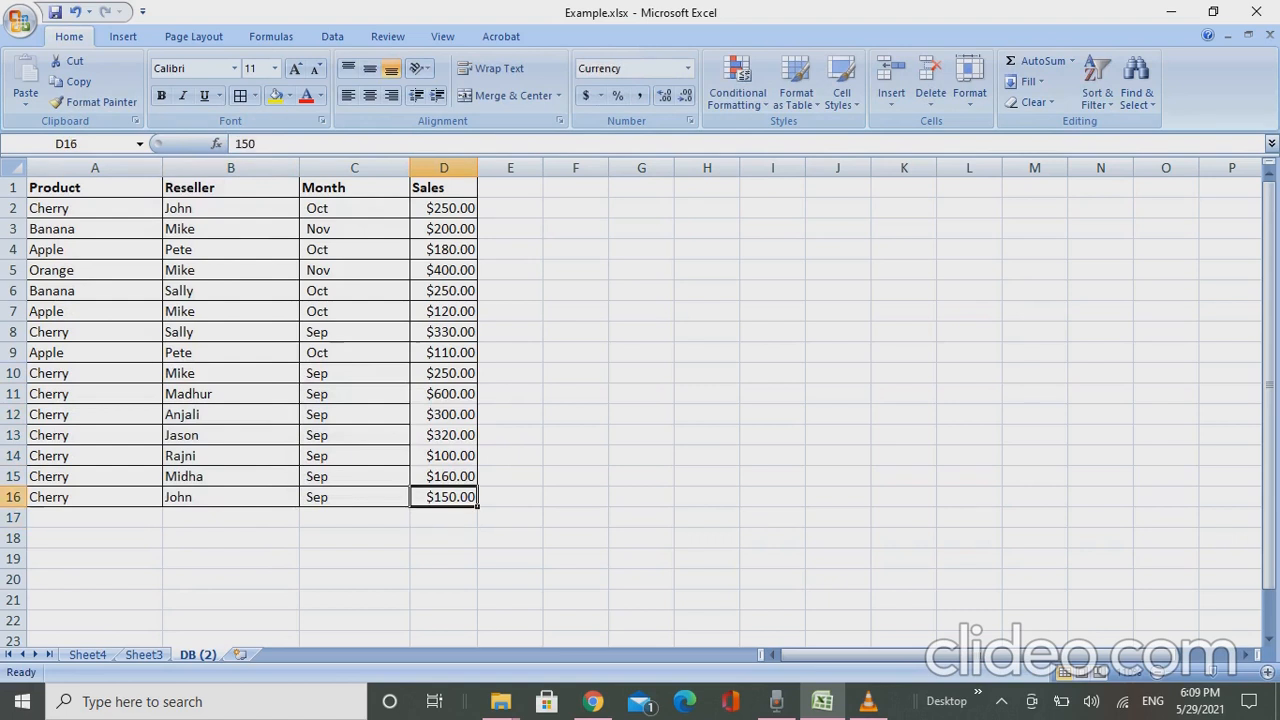
- Apply all borders to the new Sales cells down through D16
{"action": "key", "text": "Up"}
{"action": "key", "text": "Up"}
{"action": "key", "text": "Up"}
{"action": "key", "text": "Up"}
{"action": "key", "text": "Up"}
{"action": "key", "text": "Up"}
{"action": "key", "text": "shift+Down"}
{"action": "key", "text": "shift+Down"}
{"action": "key", "text": "shift+Down"}
{"action": "key", "text": "shift+Down"}
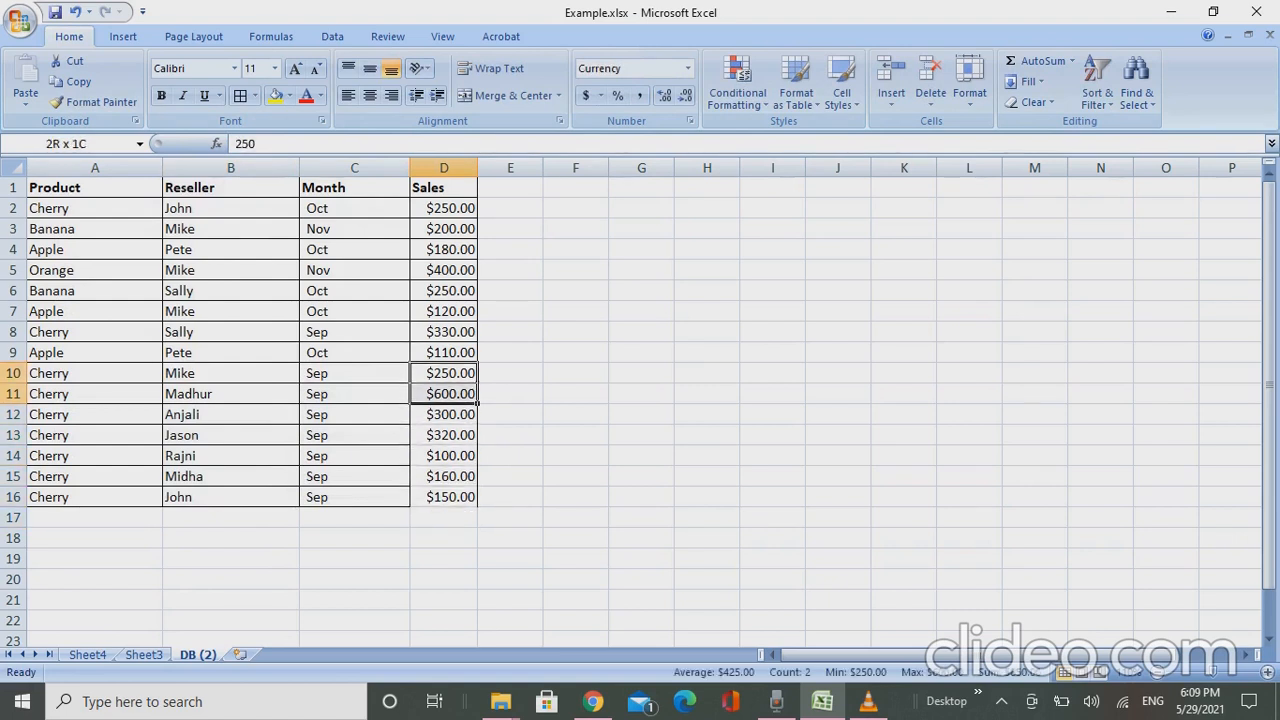
{"action": "key", "text": "shift+Down"}
{"action": "key", "text": "shift+Down"}
{"action": "key", "text": "shift+F10"}
{"action": "key", "text": "Return"}
- Select the new Cherry records in A11:D16 to review the added rows
{"action": "key", "text": "Up"}
{"action": "key", "text": "Up"}
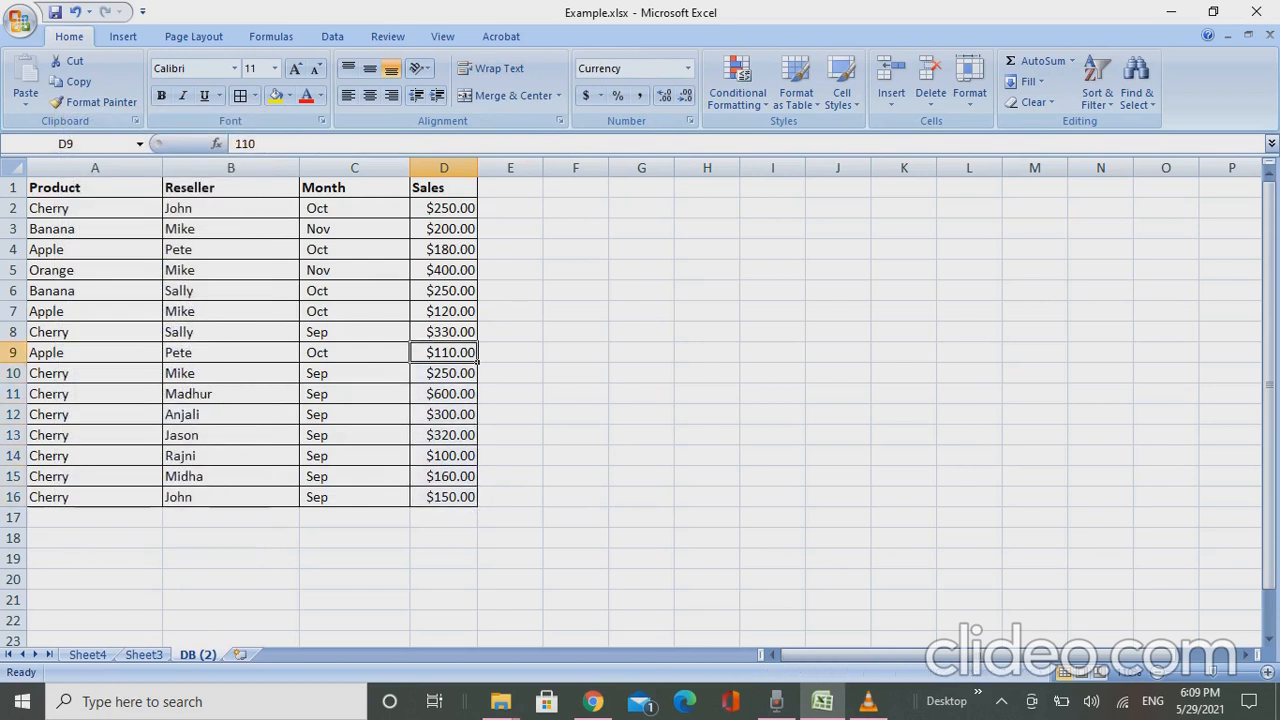
{"action": "key", "text": "Left"}
{"action": "key", "text": "Left"}
{"action": "key", "text": "Left"}
{"action": "key", "text": "shift+Right"}
{"action": "key", "text": "shift+Right"}
{"action": "key", "text": "Down"}
{"action": "key", "text": "Down"}
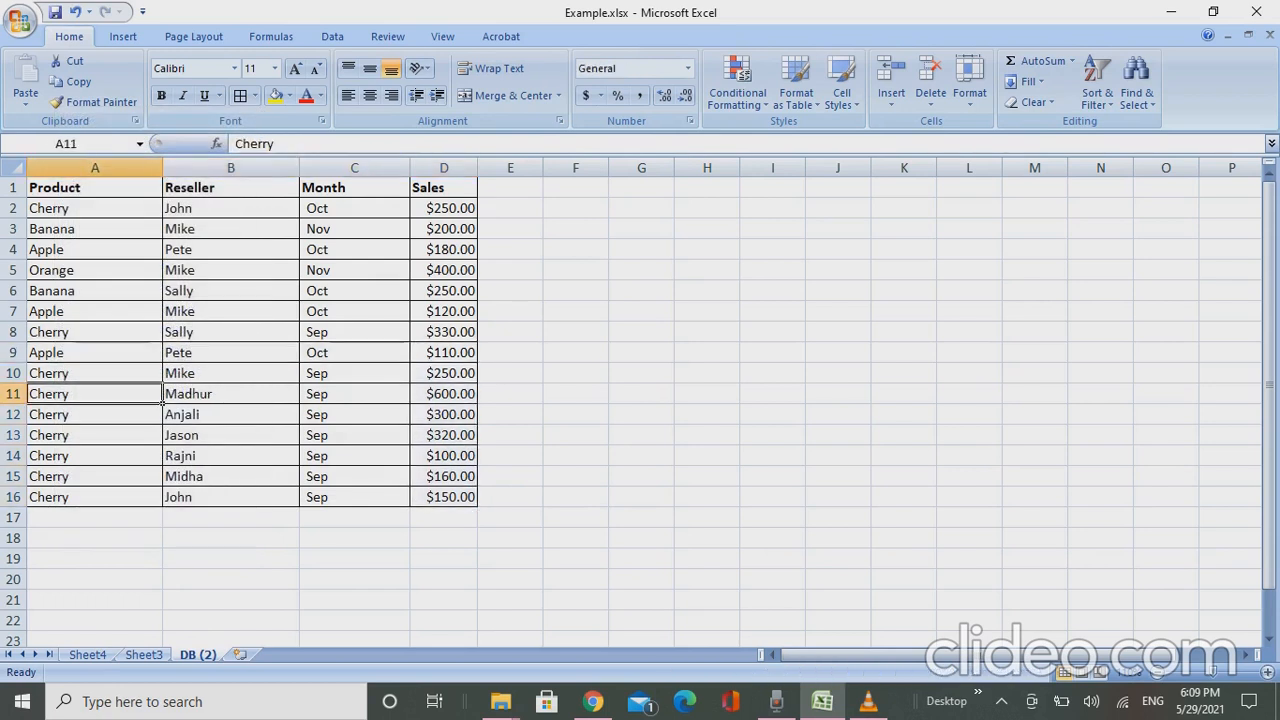
{"action": "key", "text": "shift+Right"}
{"action": "key", "text": "shift+Right"}
{"action": "key", "text": "shift+Right"}
{"action": "key", "text": "shift+Down"}
{"action": "key", "text": "shift+Down"}
{"action": "key", "text": "shift+Down"}
{"action": "key", "text": "shift+Down"}
{"action": "key", "text": "shift+Down"}
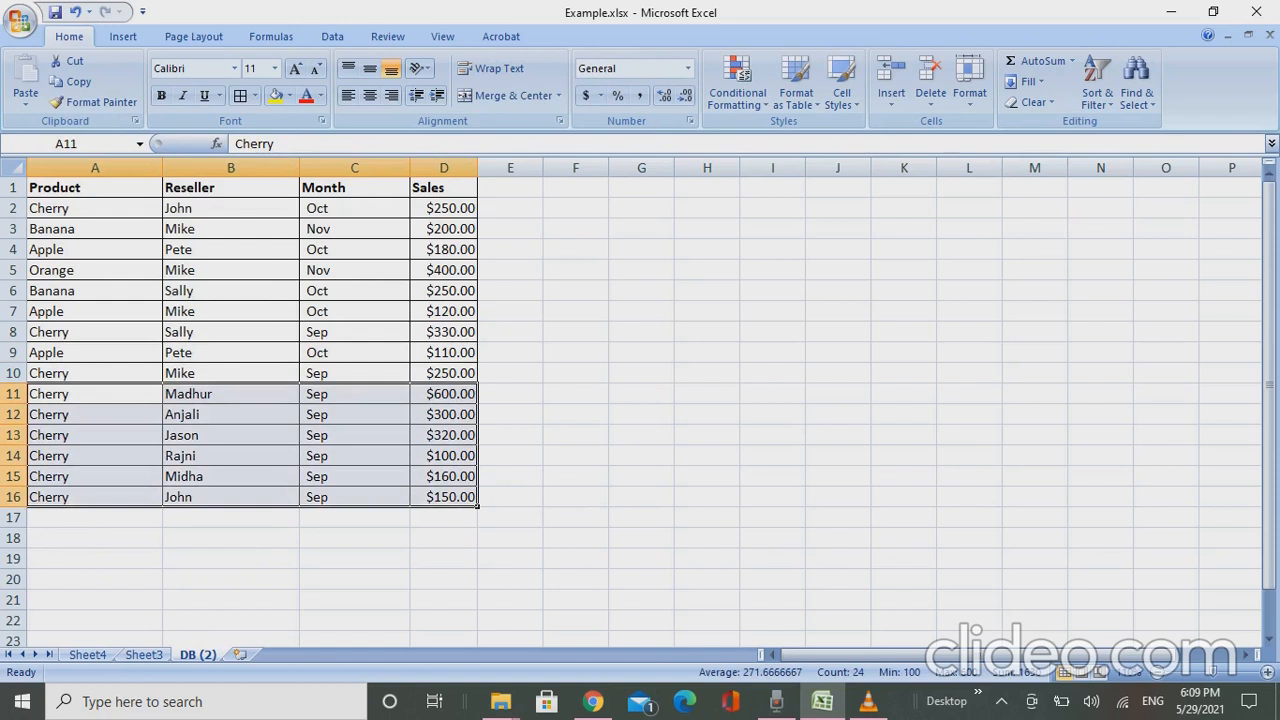
- Extend the data source of Sheet3's combined product and reseller pivot to 'DB (2)'!$A$1:$D$16 and save the workbook
{"action": "key", "text": "ctrl+Page_Up"}
{"action": "key", "text": "Left"}
{"action": "key", "text": "Left"}
{"action": "key", "text": "Left"}
{"action": "key", "text": "Left"}
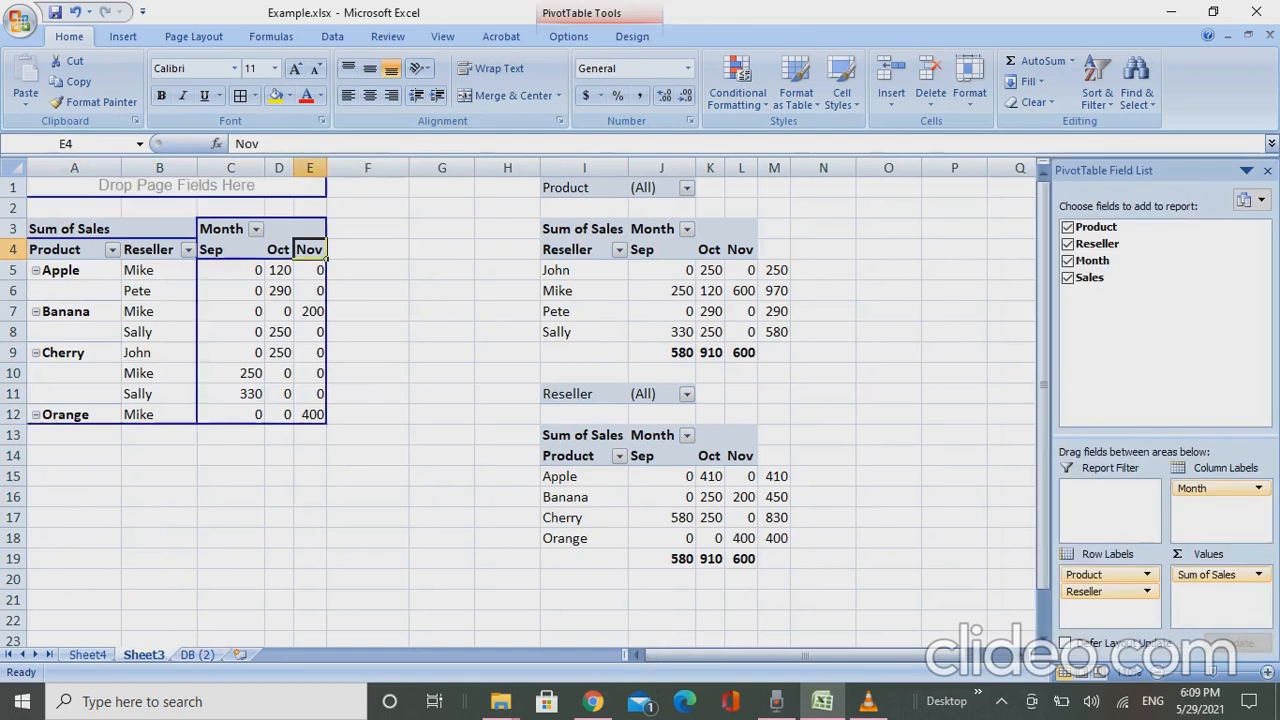
{"action": "key", "text": "Left"}
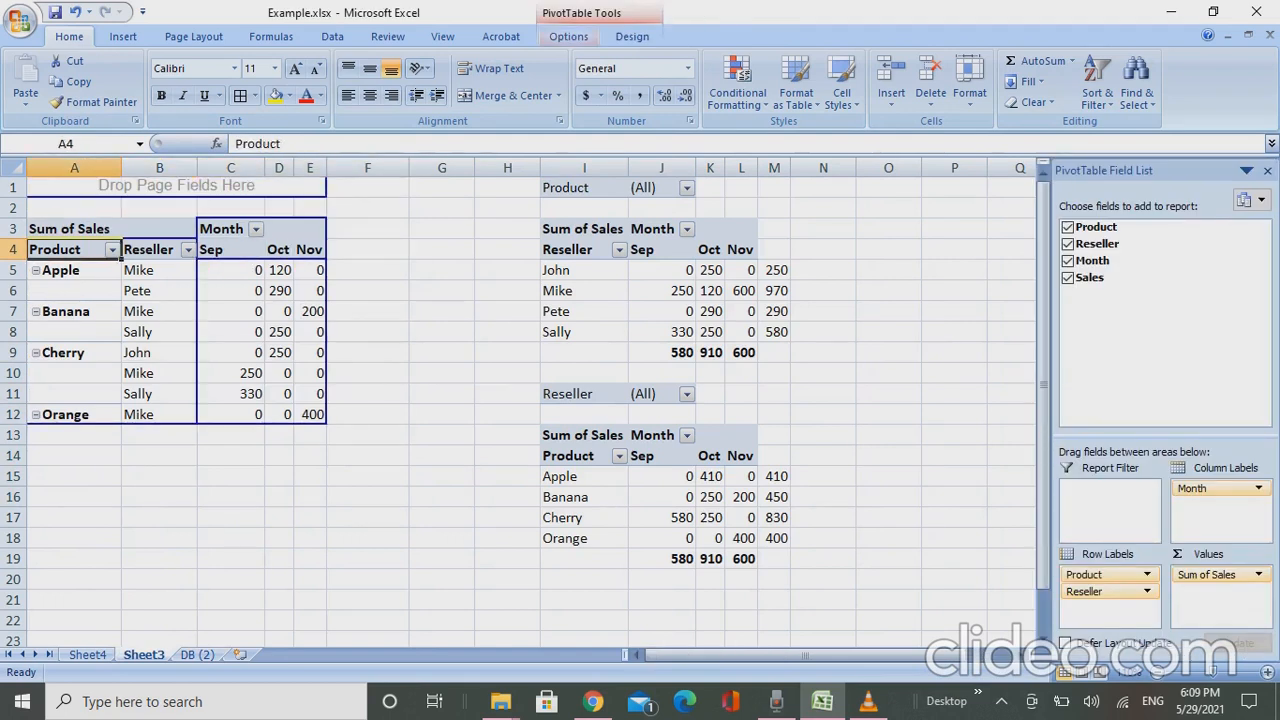
{"action": "left_click", "coordinate": [568, 36]}
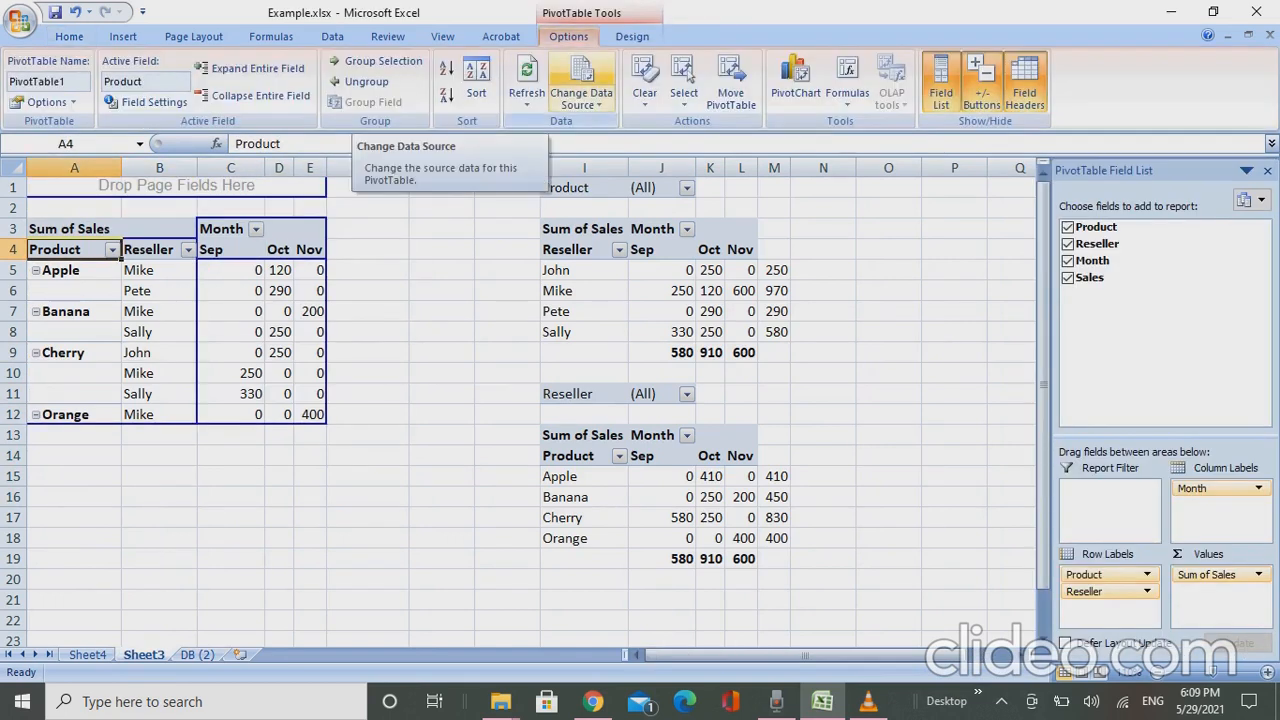
{"action": "left_click", "coordinate": [581, 75]}
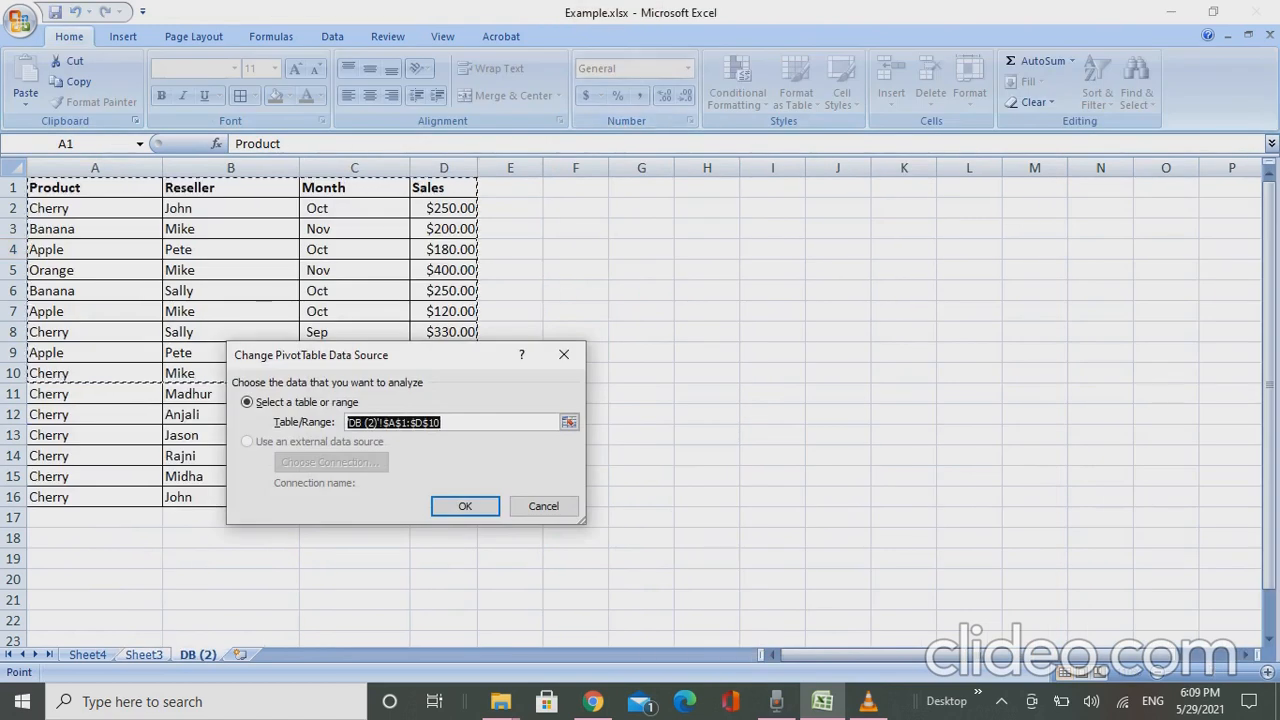
{"action": "left_click", "coordinate": [441, 422]}
{"action": "key", "text": "BackSpace"}
{"action": "type", "text": "6"}
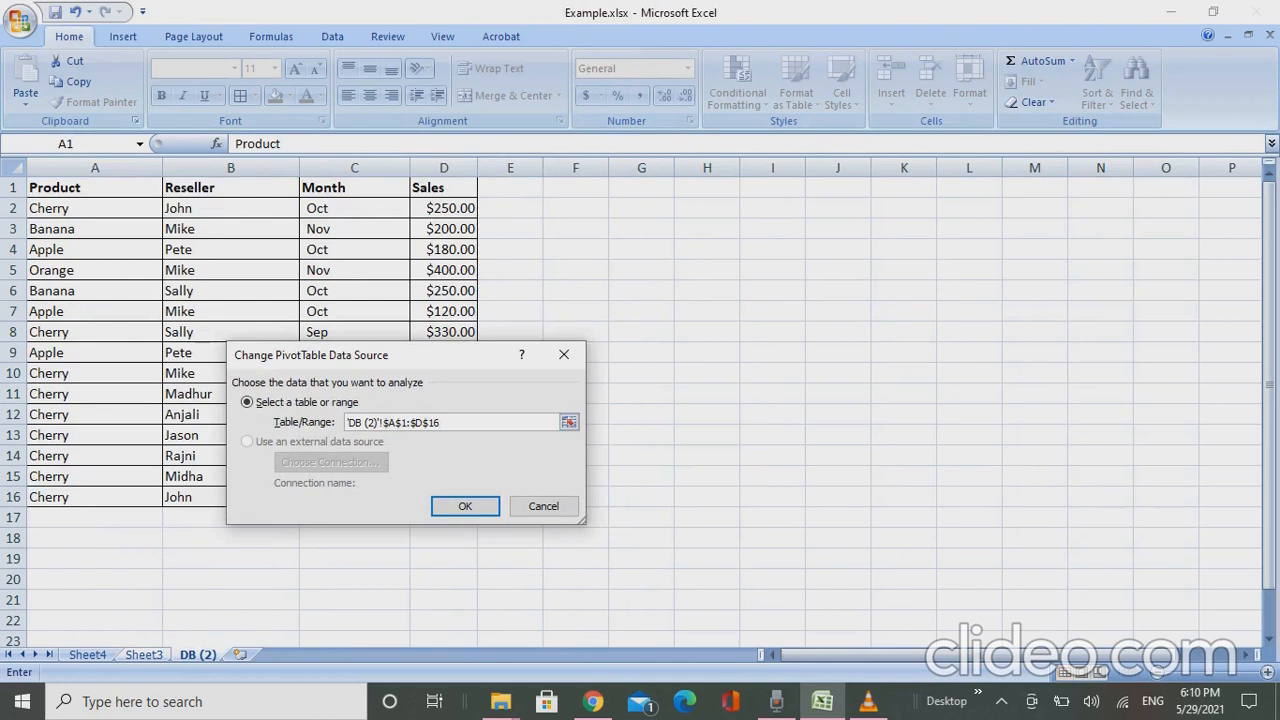
{"action": "key", "text": "Return"}
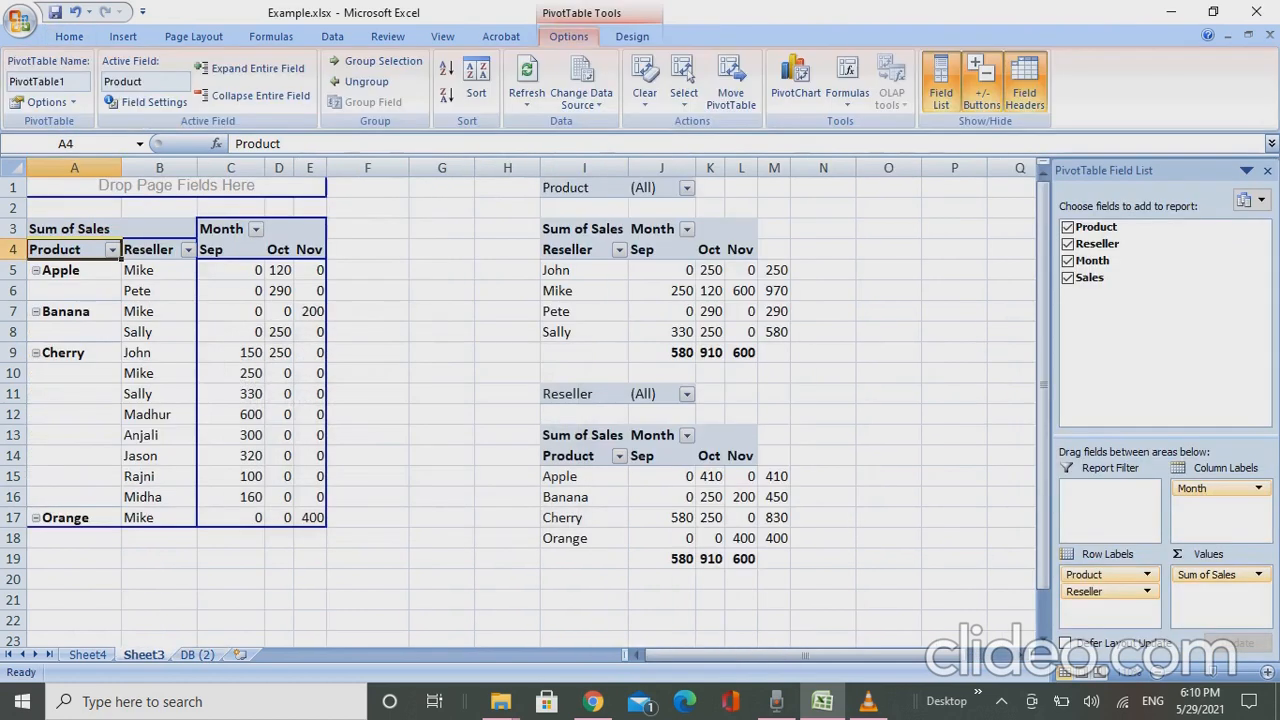
{"action": "key", "text": "Right"}
{"action": "key", "text": "Down"}
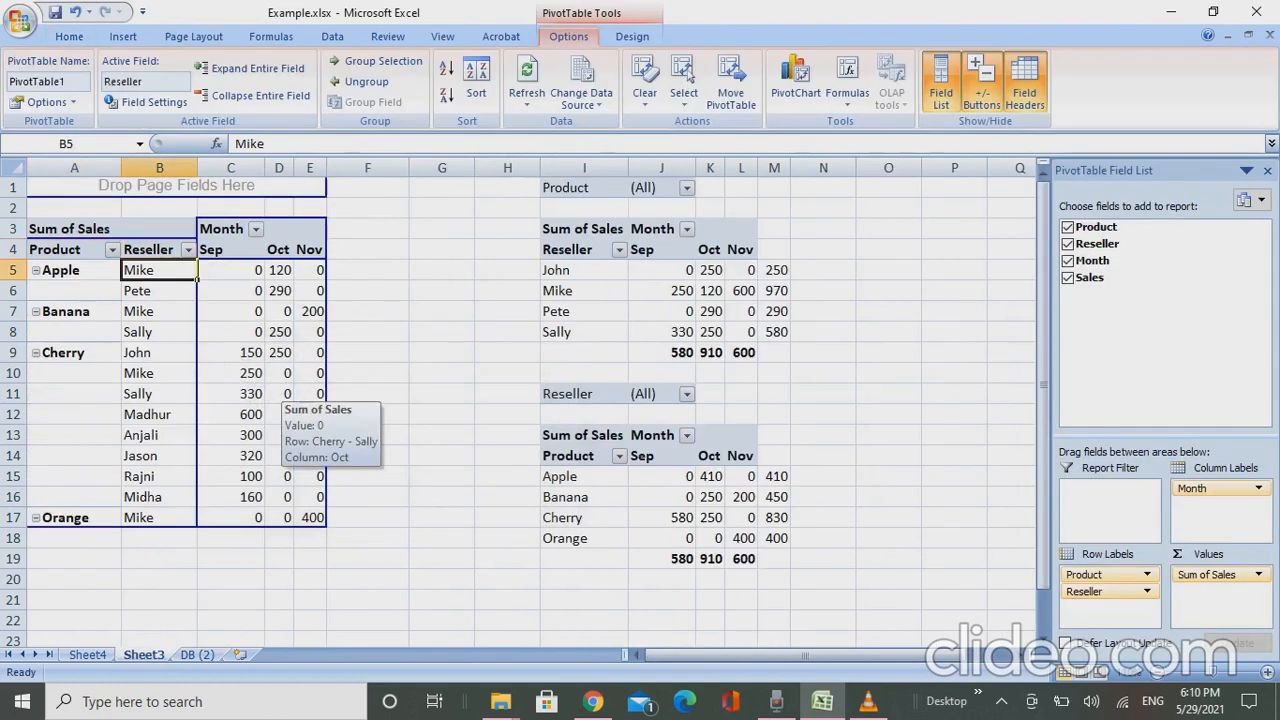
{"action": "key", "text": "ctrl+s"}
- Examine the reseller rows of the combined pivot, especially those listed under Cherry
{"action": "key", "text": "Down"}
{"action": "key", "text": "Down"}
{"action": "key", "text": "Down"}
{"action": "key", "text": "Down"}
{"action": "key", "text": "Down"}
{"action": "key", "text": "Down"}
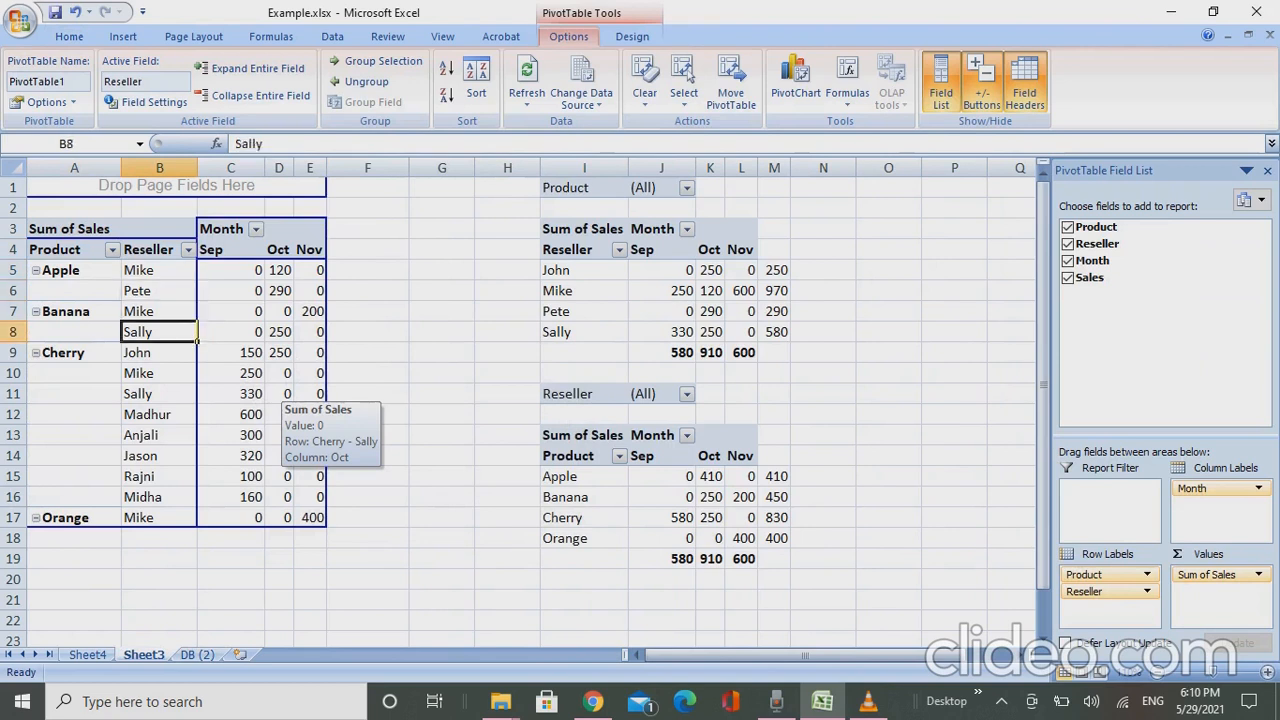
{"action": "key", "text": "Down"}
{"action": "key", "text": "Down"}
{"action": "key", "text": "Down"}
{"action": "key", "text": "Down"}
{"action": "key", "text": "Up"}
{"action": "key", "text": "Up"}
{"action": "key", "text": "Up"}
{"action": "key", "text": "Down"}
{"action": "key", "text": "Down"}
{"action": "key", "text": "Down"}
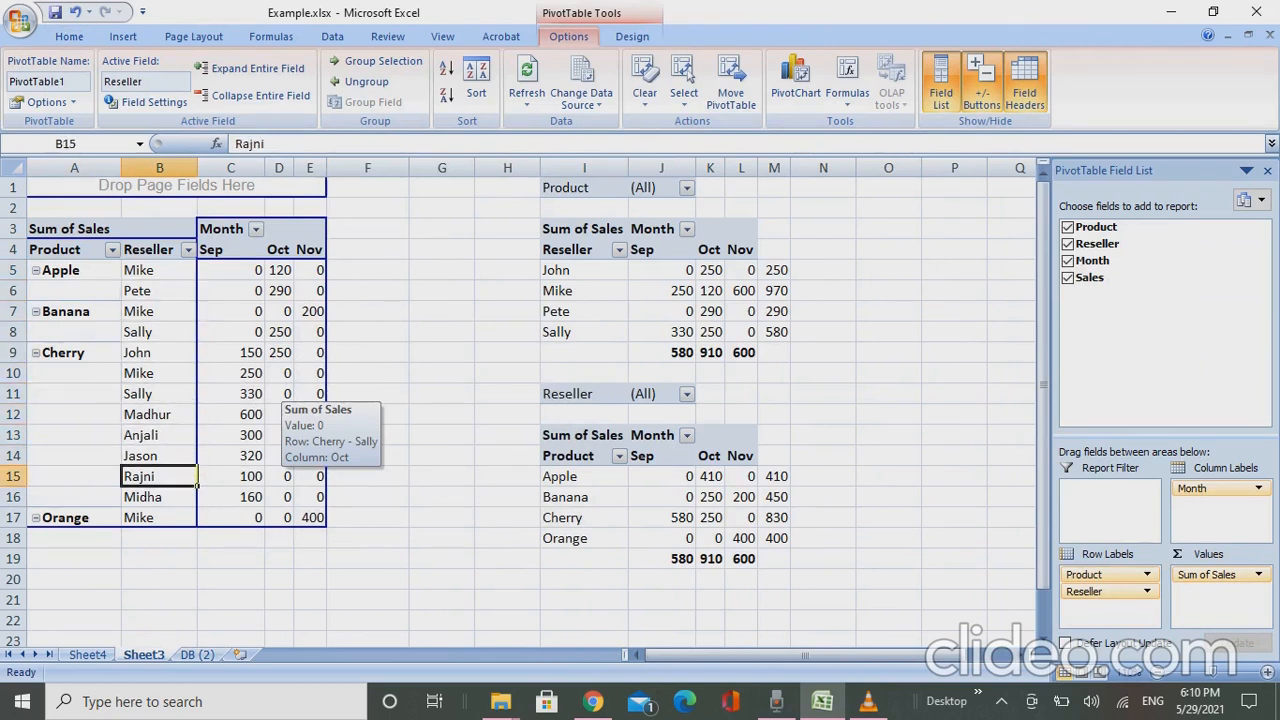
- Change the reseller pivot's data source to 'DB (2)'!$A$1:$D$16, accepting replacement of the destination cells
{"action": "key", "text": "ctrl+Up"}
{"action": "key", "text": "ctrl+Up"}
{"action": "key", "text": "Down"}
{"action": "key", "text": "Down"}
{"action": "key", "text": "Down"}
{"action": "key", "text": "Right"}
{"action": "key", "text": "Right"}
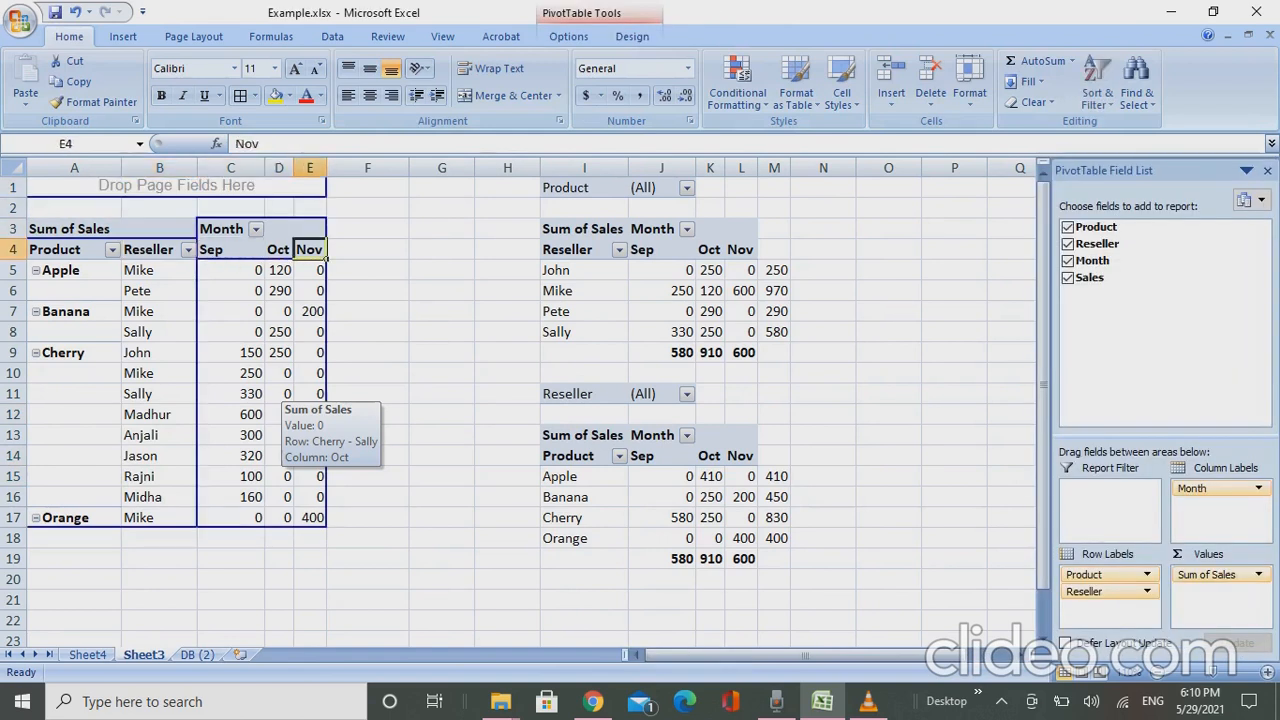
{"action": "key", "text": "Right"}
{"action": "key", "text": "Right"}
{"action": "key", "text": "Right"}
{"action": "key", "text": "Right"}
{"action": "key", "text": "Right"}
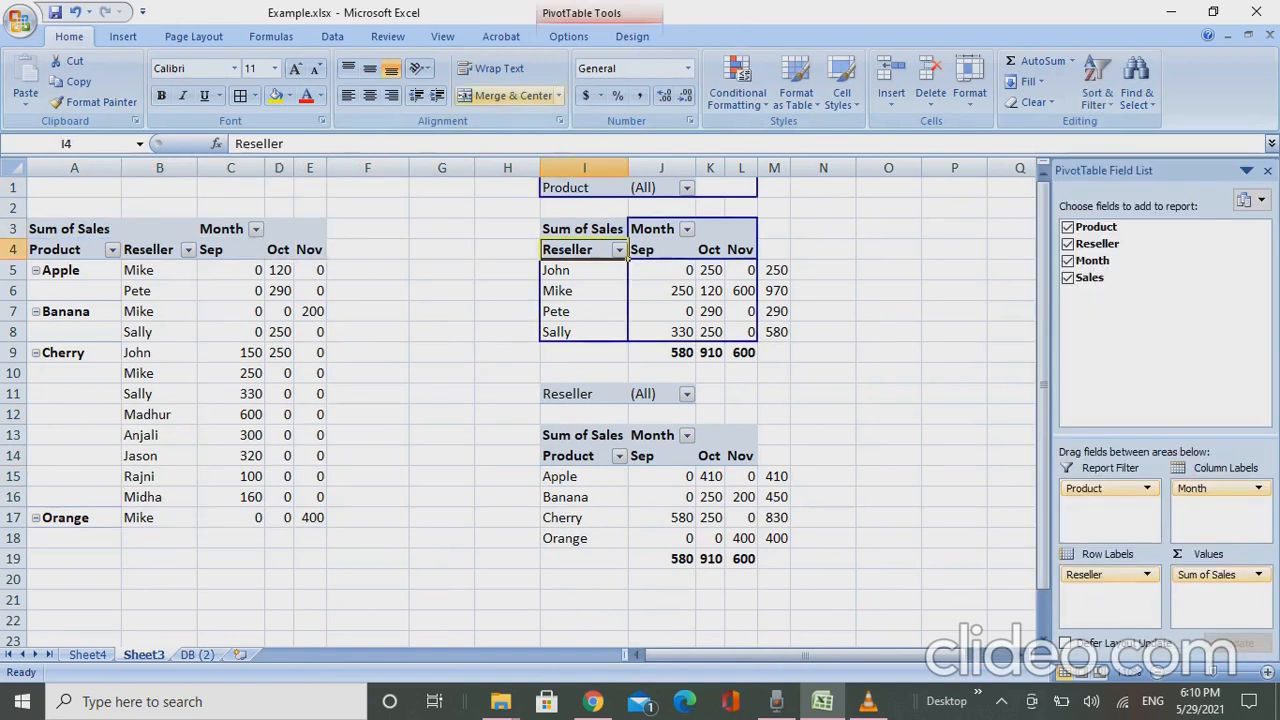
{"action": "left_click", "coordinate": [569, 37]}
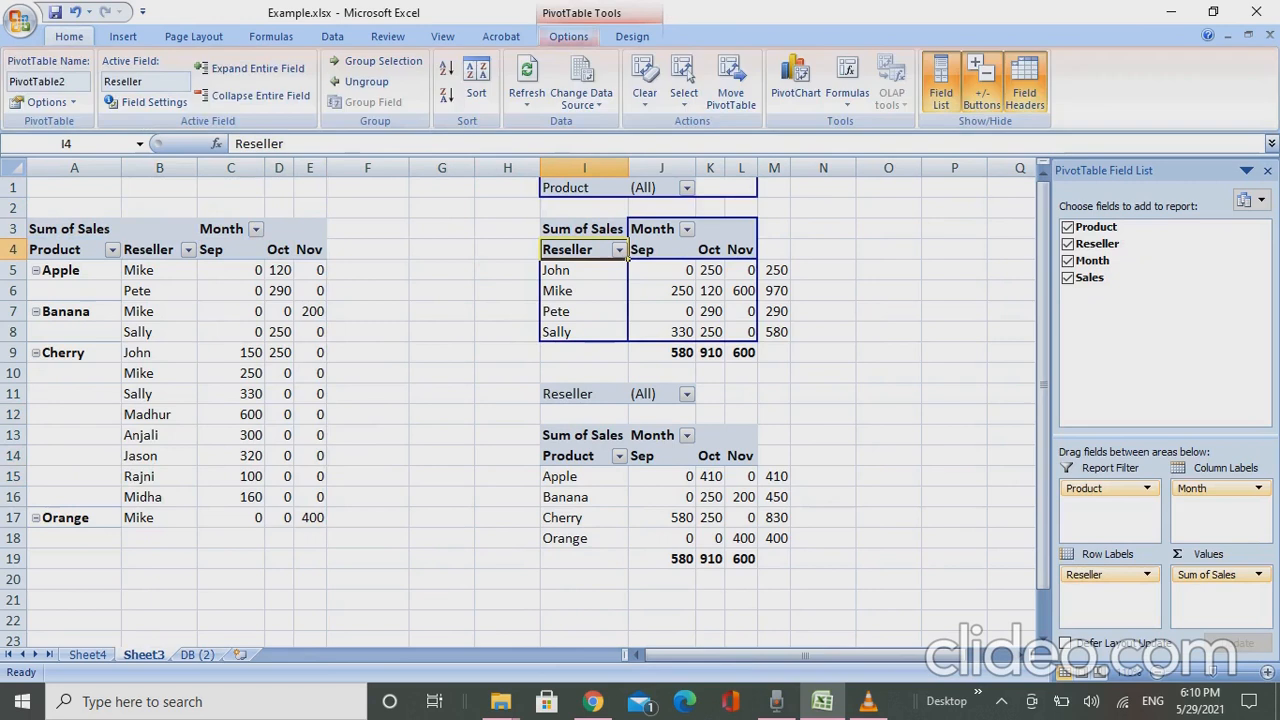
{"action": "left_click", "coordinate": [582, 70]}
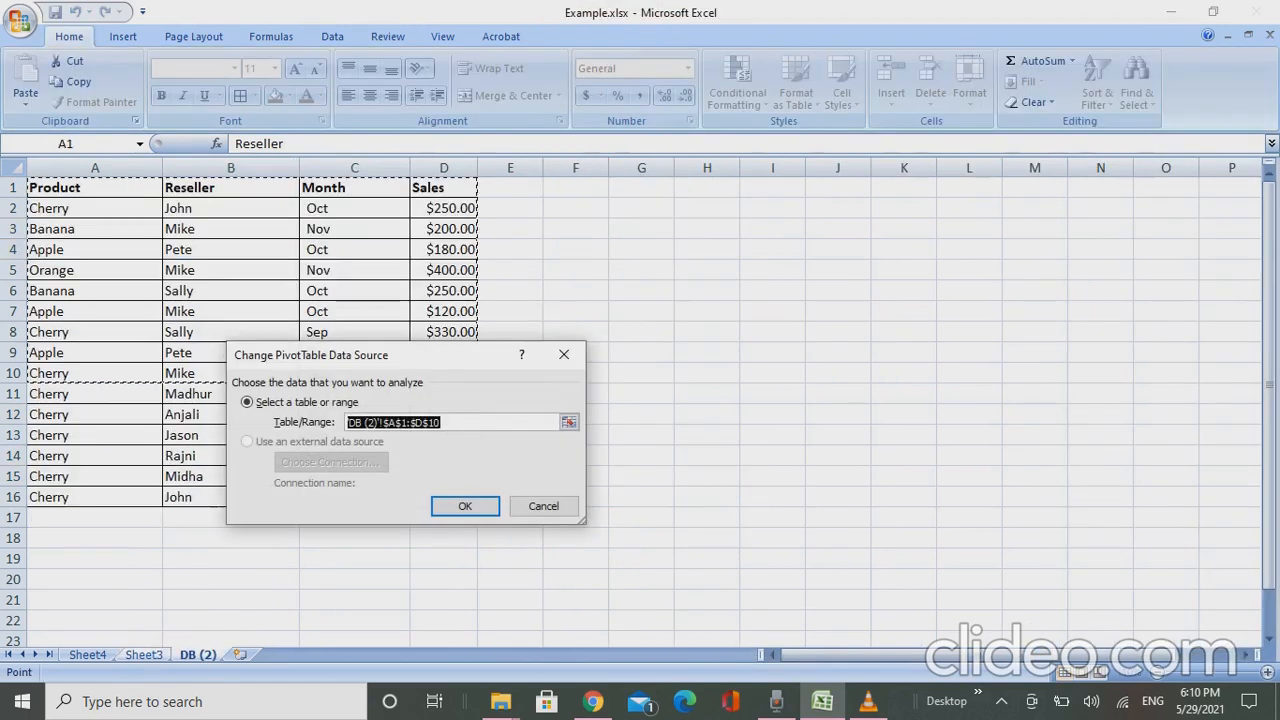
{"action": "key", "text": "End"}
{"action": "key", "text": "BackSpace"}
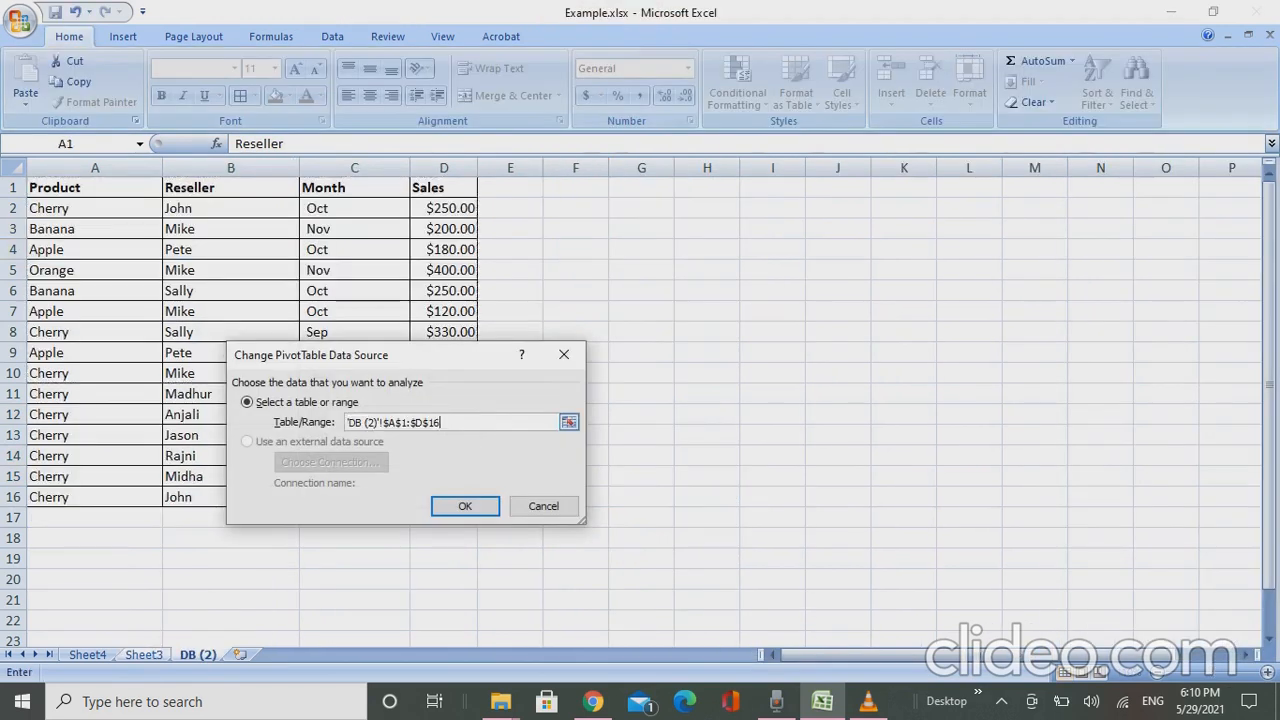
{"action": "type", "text": "6"}
{"action": "key", "text": "Return"}
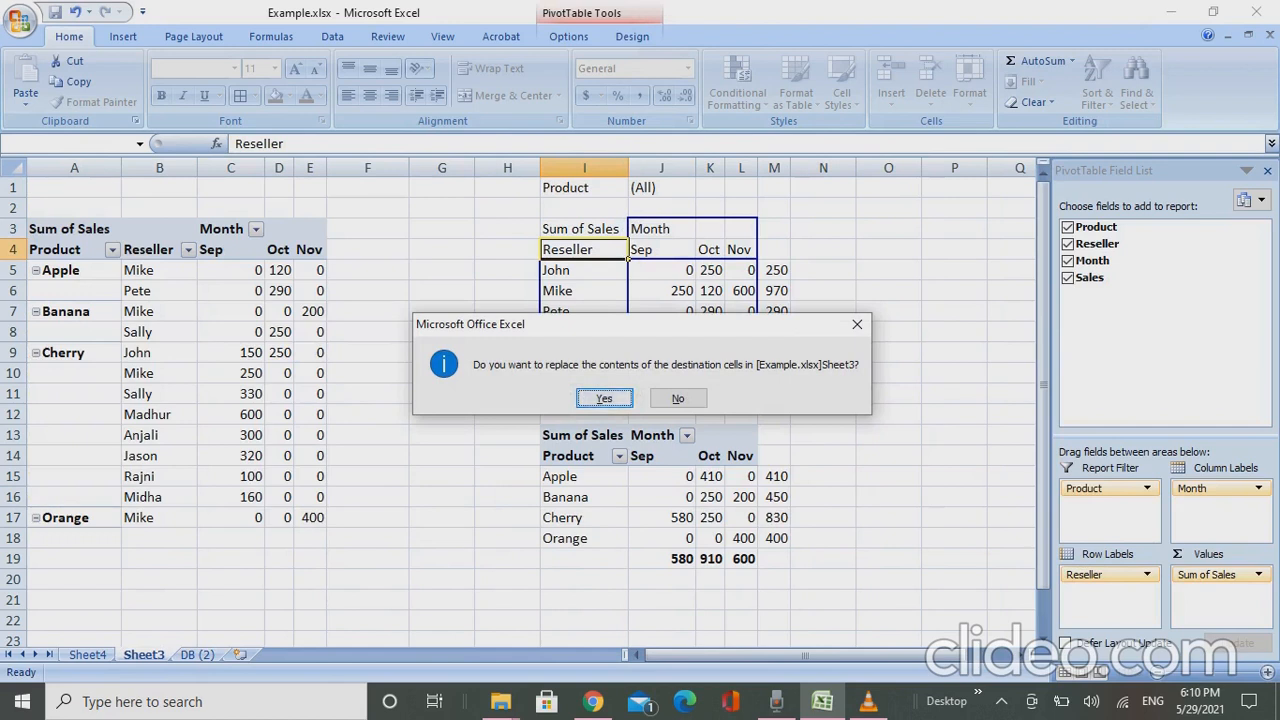
{"action": "key", "text": "Return"}
{"action": "key", "text": "Return"}
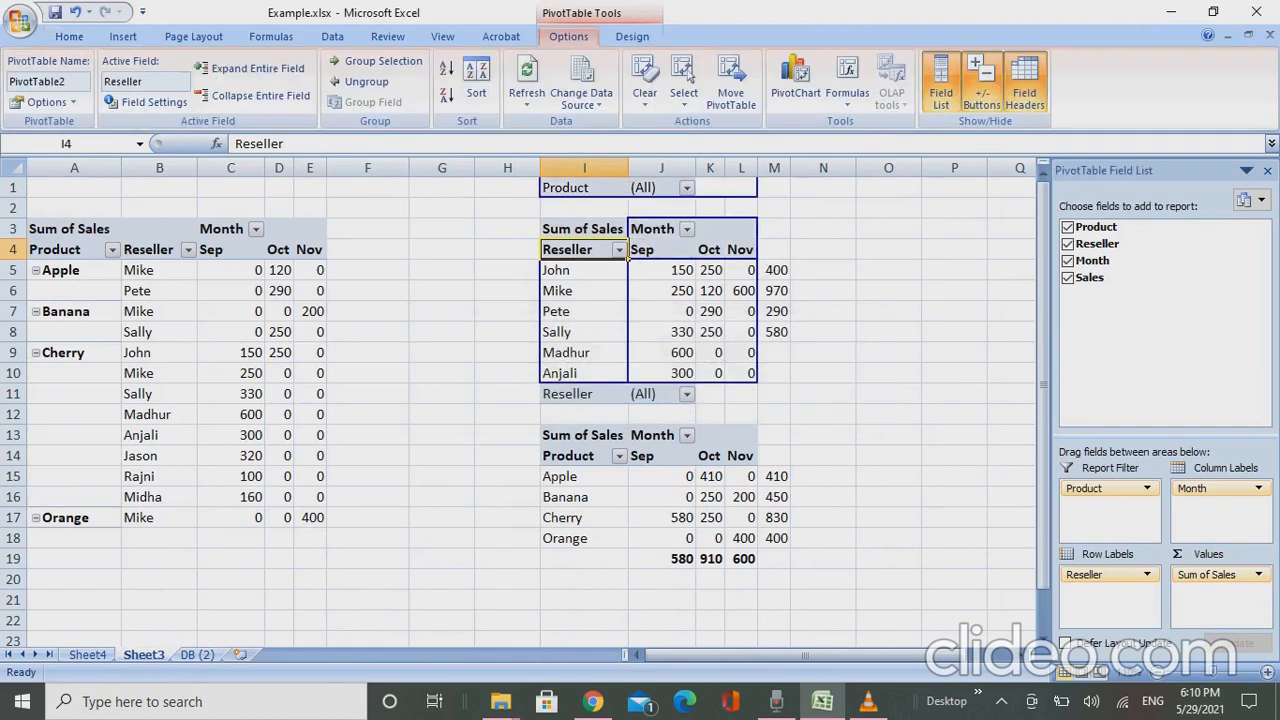
- Move the product pivot with its manual totals from I11:M19 down to start at I21
{"action": "key", "text": "Down"}
{"action": "key", "text": "Down"}
{"action": "key", "text": "Down"}
{"action": "key", "text": "Down"}
{"action": "key", "text": "Down"}
{"action": "key", "text": "Down"}
{"action": "key", "text": "Down"}
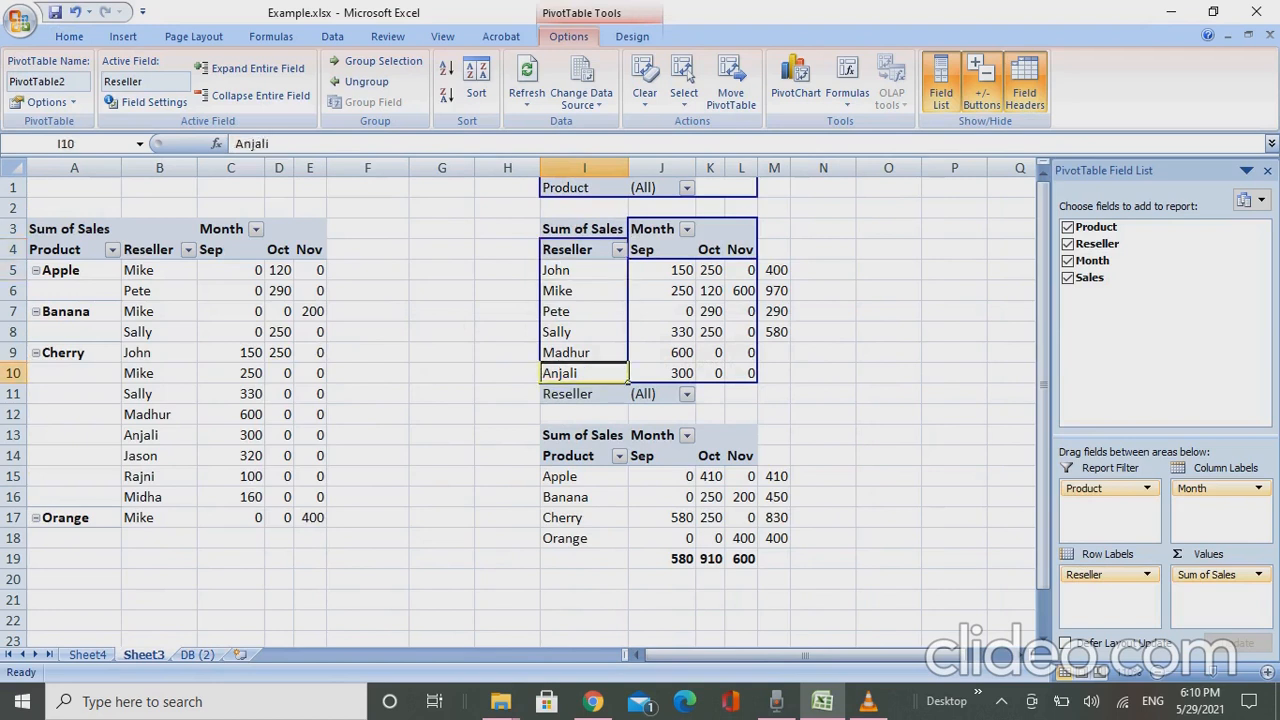
{"action": "key", "text": "shift+space"}
{"action": "key", "text": "Down"}
{"action": "key", "text": "Up"}
{"action": "key", "text": "shift+Right"}
{"action": "key", "text": "shift+Right"}
{"action": "key", "text": "shift+Right"}
{"action": "key", "text": "shift+Down"}
{"action": "key", "text": "shift+Right"}
{"action": "key", "text": "shift+Down"}
{"action": "key", "text": "shift+Down"}
{"action": "key", "text": "shift+Down"}
{"action": "key", "text": "shift+Down"}
{"action": "key", "text": "shift+Down"}
{"action": "key", "text": "shift+Down"}
{"action": "key", "text": "shift+Down"}
{"action": "key", "text": "shift+Down"}
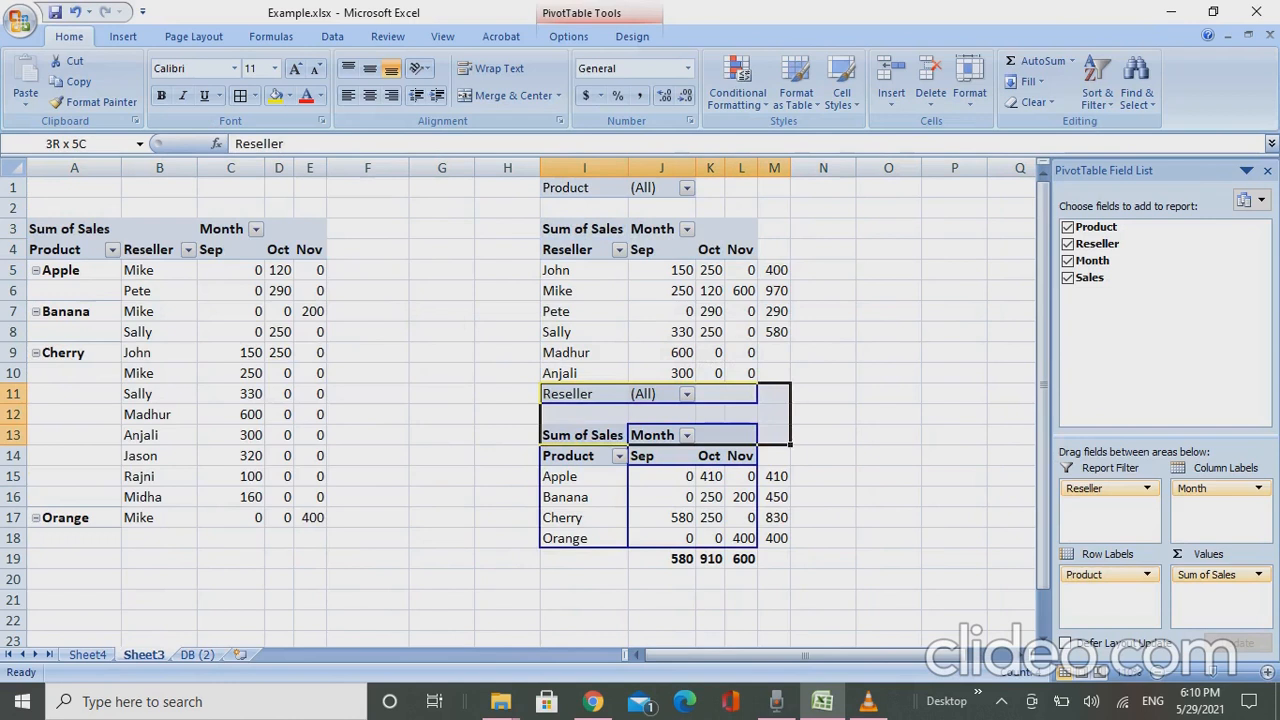
{"action": "key", "text": "shift+Up"}
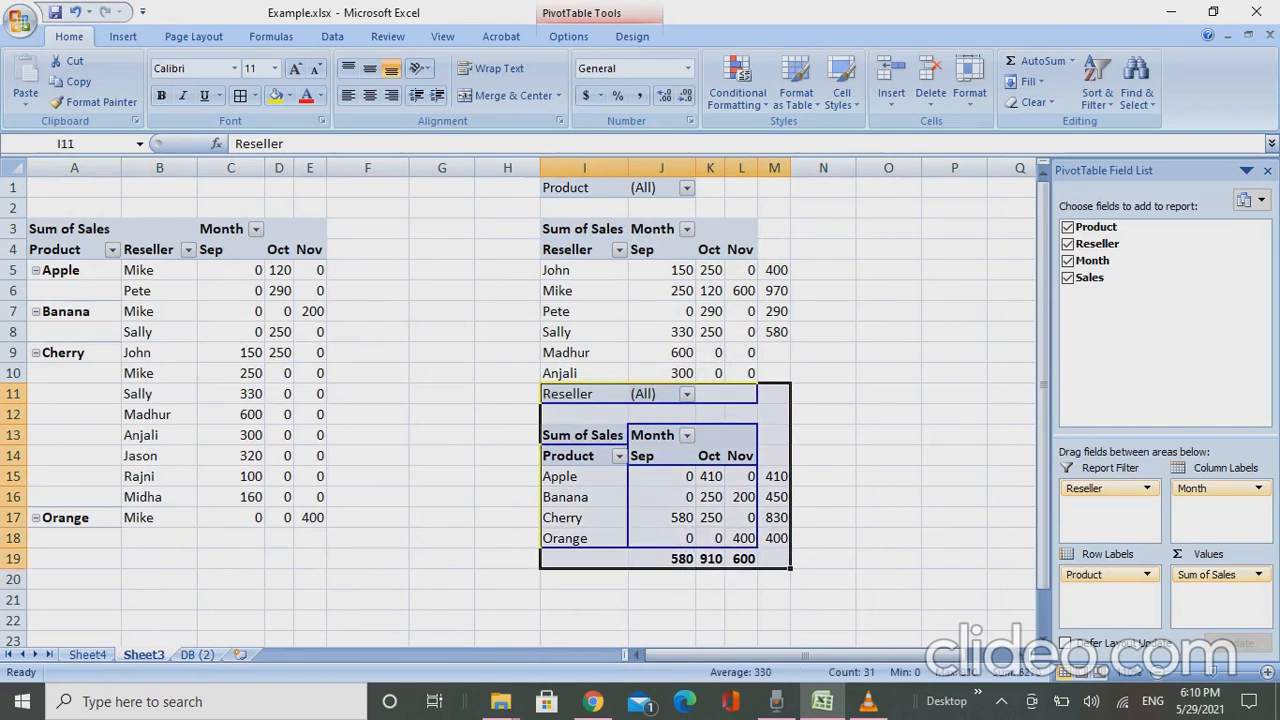
{"action": "key", "text": "ctrl+c"}
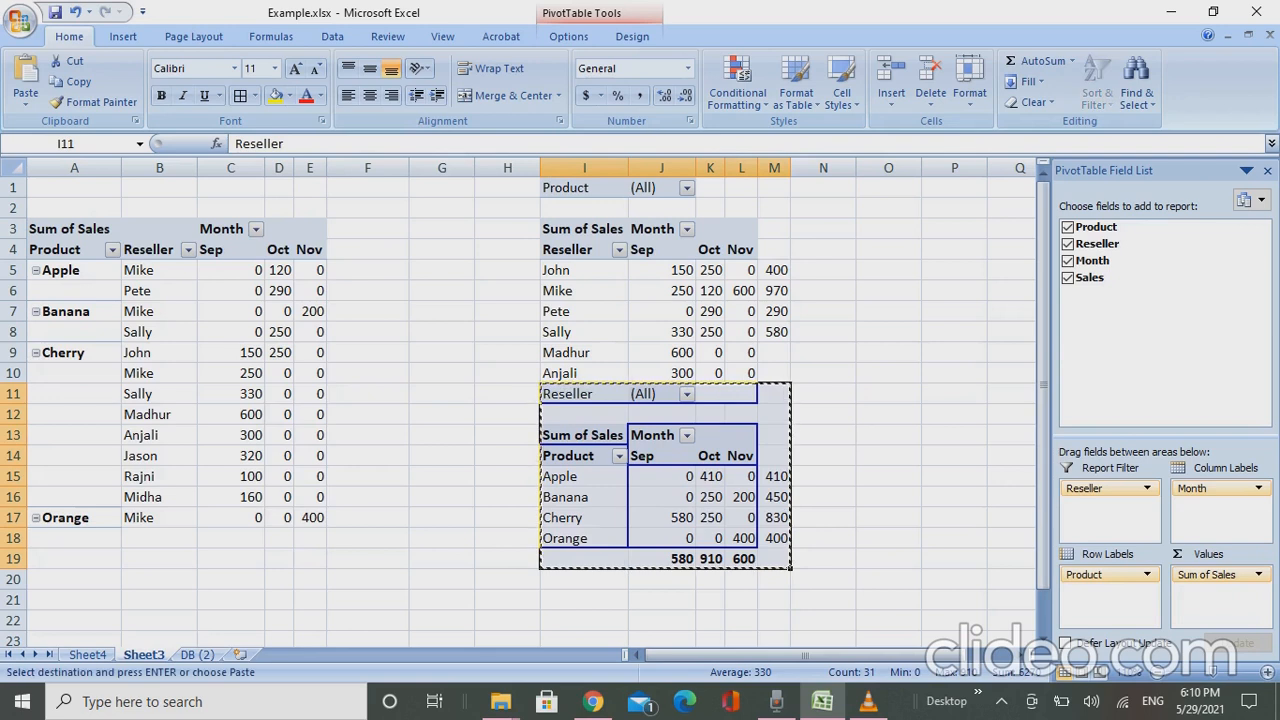
{"action": "key", "text": "Down"}
{"action": "key", "text": "Down"}
{"action": "key", "text": "Down"}
{"action": "key", "text": "Down"}
{"action": "key", "text": "Down"}
{"action": "key", "text": "Down"}
{"action": "key", "text": "Down"}
{"action": "key", "text": "Down"}
{"action": "key", "text": "Down"}
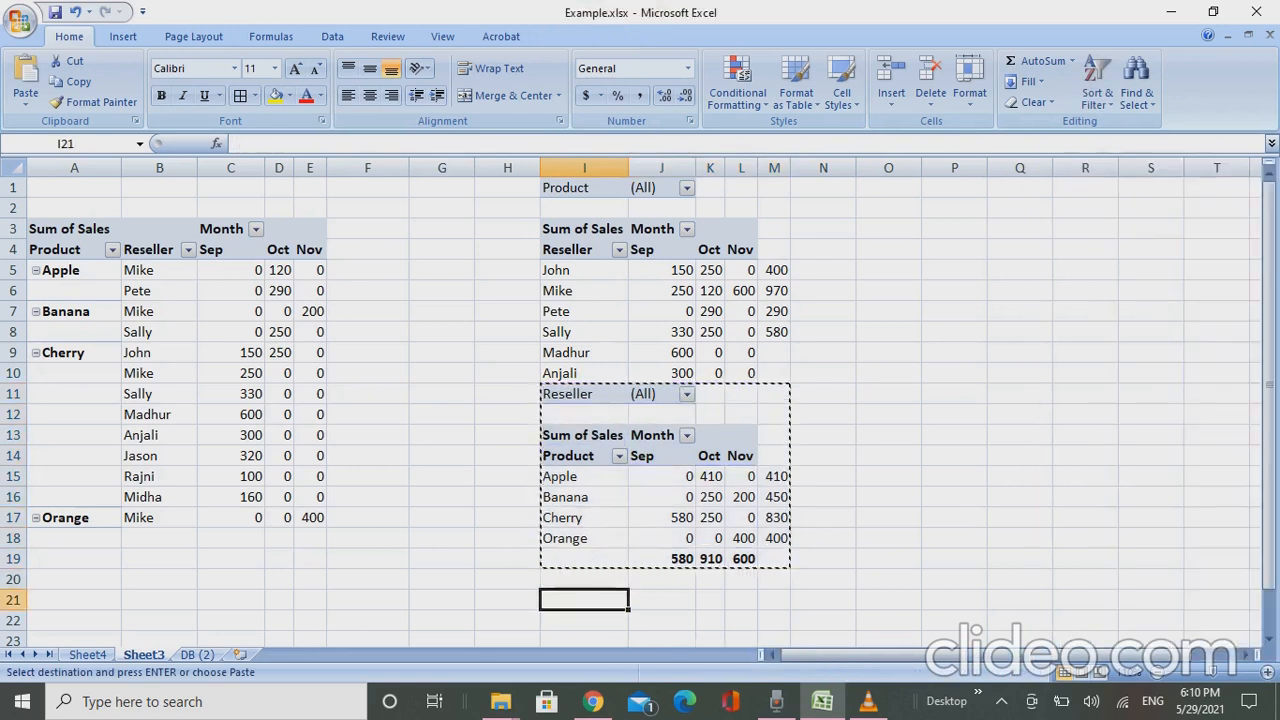
{"action": "key", "text": "Return"}
- Reapply the data source 'DB (2)'!$A$1:$D$16 to the reseller pivot
{"action": "key", "text": "Up"}
{"action": "key", "text": "Up"}
{"action": "key", "text": "Up"}
{"action": "key", "text": "Up"}
{"action": "key", "text": "Up"}
{"action": "key", "text": "Up"}
{"action": "key", "text": "Up"}
{"action": "key", "text": "Up"}
{"action": "key", "text": "Up"}
{"action": "key", "text": "Up"}
{"action": "key", "text": "Up"}
{"action": "key", "text": "Up"}
{"action": "key", "text": "Up"}
{"action": "key", "text": "Up"}
{"action": "key", "text": "Up"}
{"action": "key", "text": "Up"}
{"action": "key", "text": "Up"}
{"action": "key", "text": "Up"}
{"action": "key", "text": "Up"}
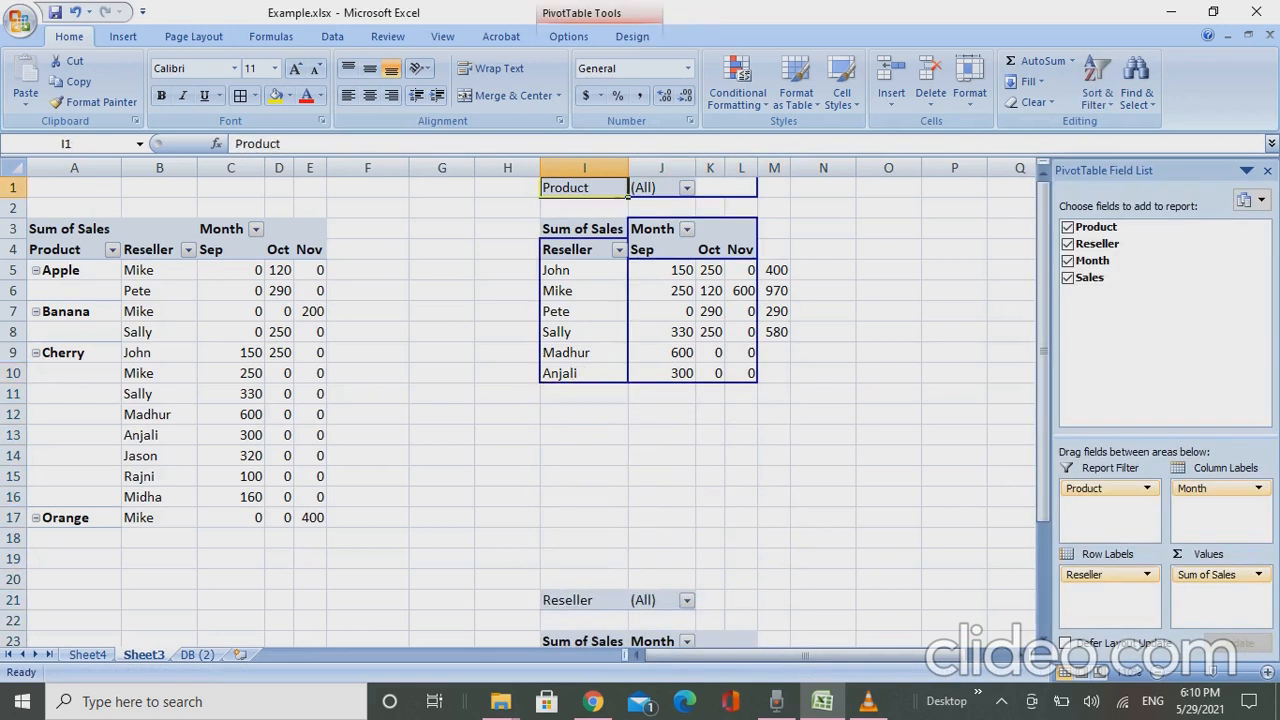
{"action": "key", "text": "shift+Right"}
{"action": "key", "text": "shift+Right"}
{"action": "key", "text": "shift+Right"}
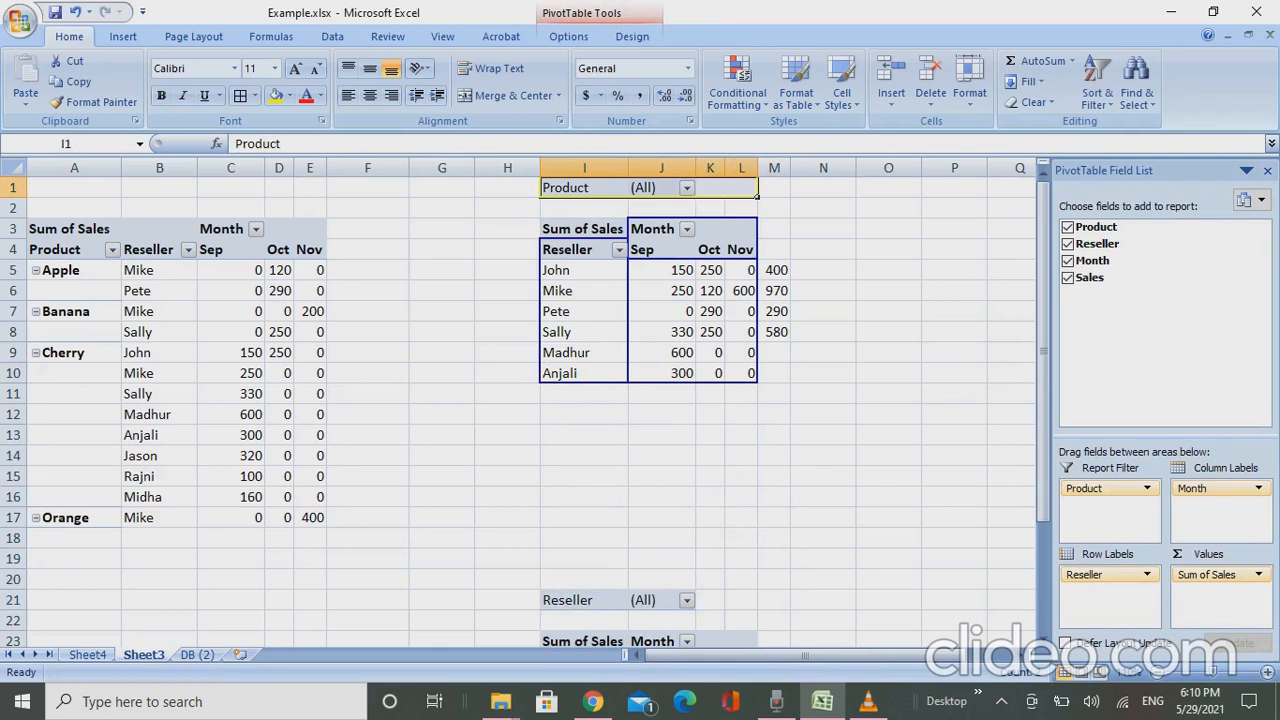
{"action": "key", "text": "alt+j"}
{"action": "key", "text": "t"}
{"action": "key", "text": "i"}
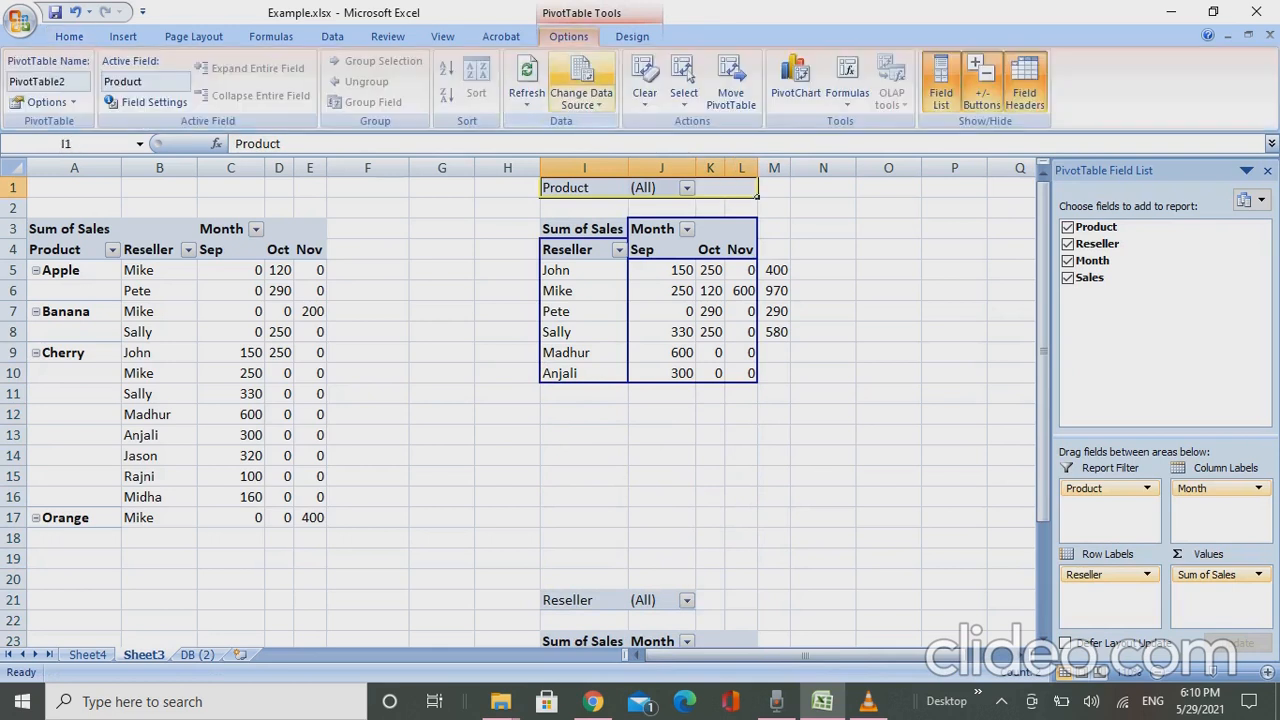
{"action": "key", "text": "d"}
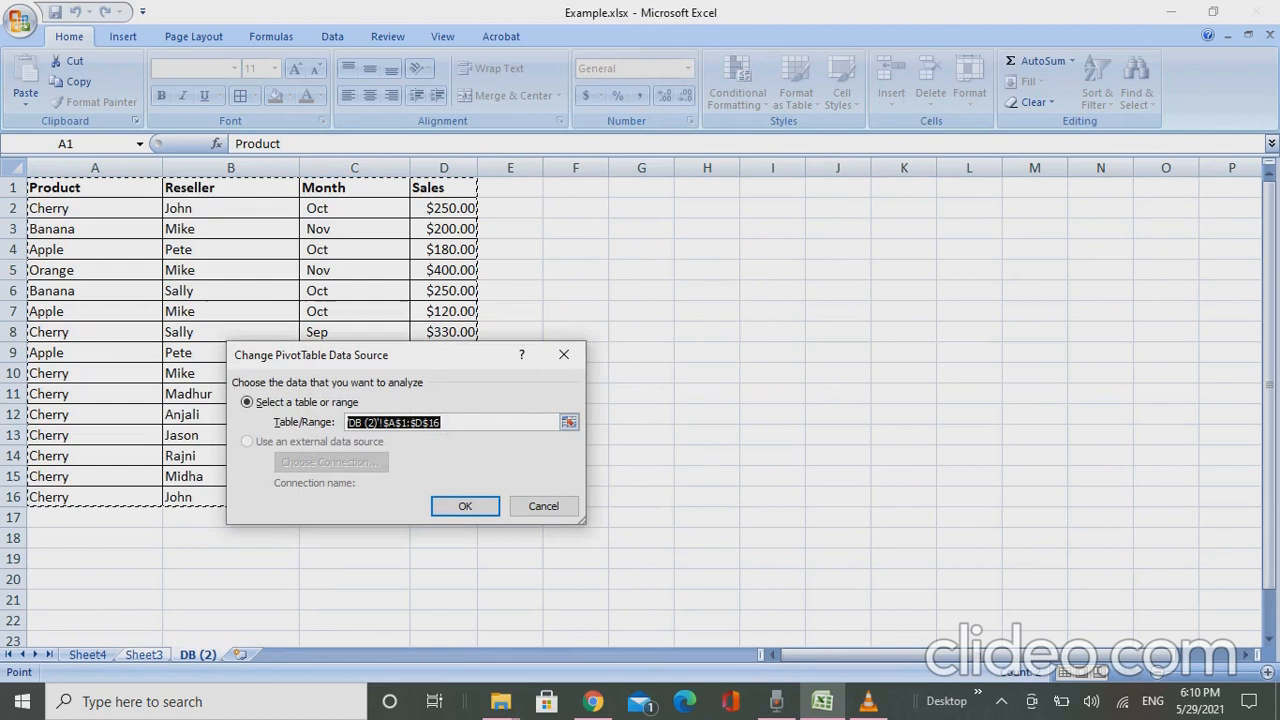
{"action": "left_click", "coordinate": [465, 506]}
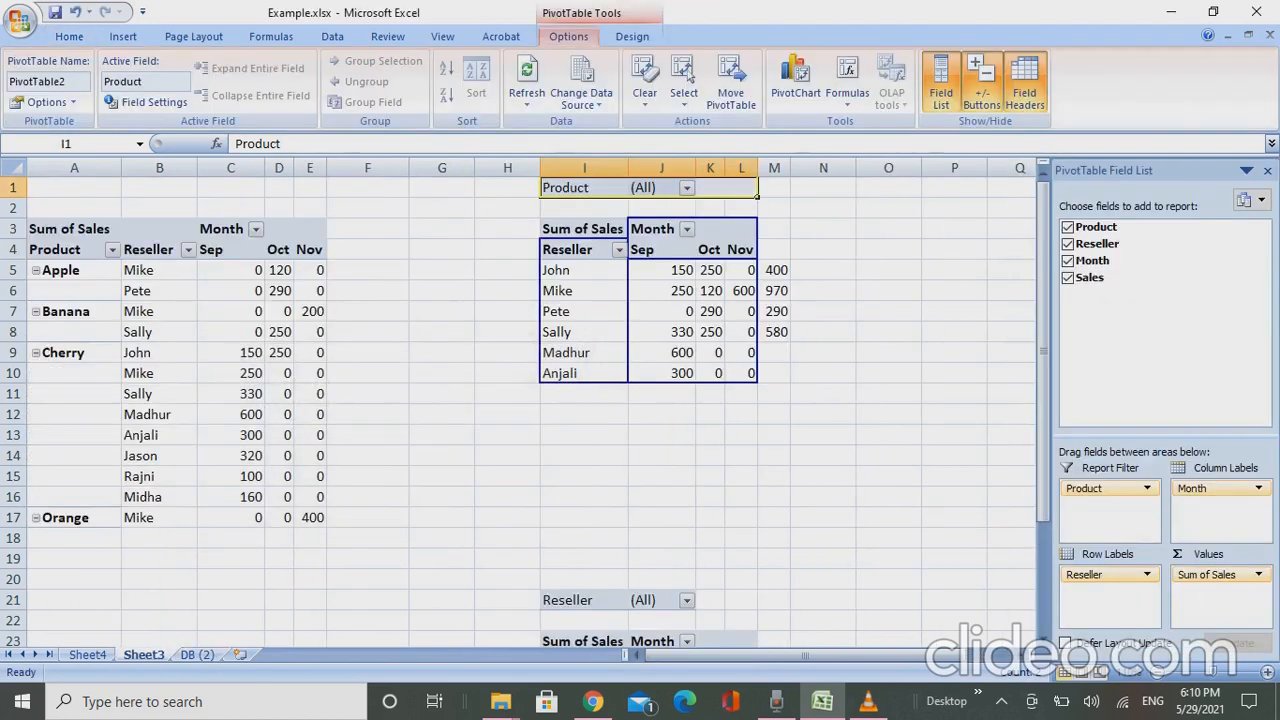
- Change the product pivot's data source to 'DB (2)'!$A$1:$D$16
{"action": "key", "text": "Down"}
{"action": "key", "text": "Down"}
{"action": "key", "text": "Down"}
{"action": "key", "text": "Down"}
{"action": "key", "text": "Down"}
{"action": "key", "text": "Down"}
{"action": "key", "text": "Down"}
{"action": "key", "text": "Down"}
{"action": "key", "text": "Down"}
{"action": "key", "text": "Down"}
{"action": "key", "text": "Down"}
{"action": "key", "text": "Down"}
{"action": "key", "text": "Down"}
{"action": "key", "text": "Down"}
{"action": "key", "text": "Down"}
{"action": "key", "text": "Down"}
{"action": "key", "text": "Down"}
{"action": "key", "text": "Down"}
{"action": "key", "text": "Down"}
{"action": "key", "text": "Down"}
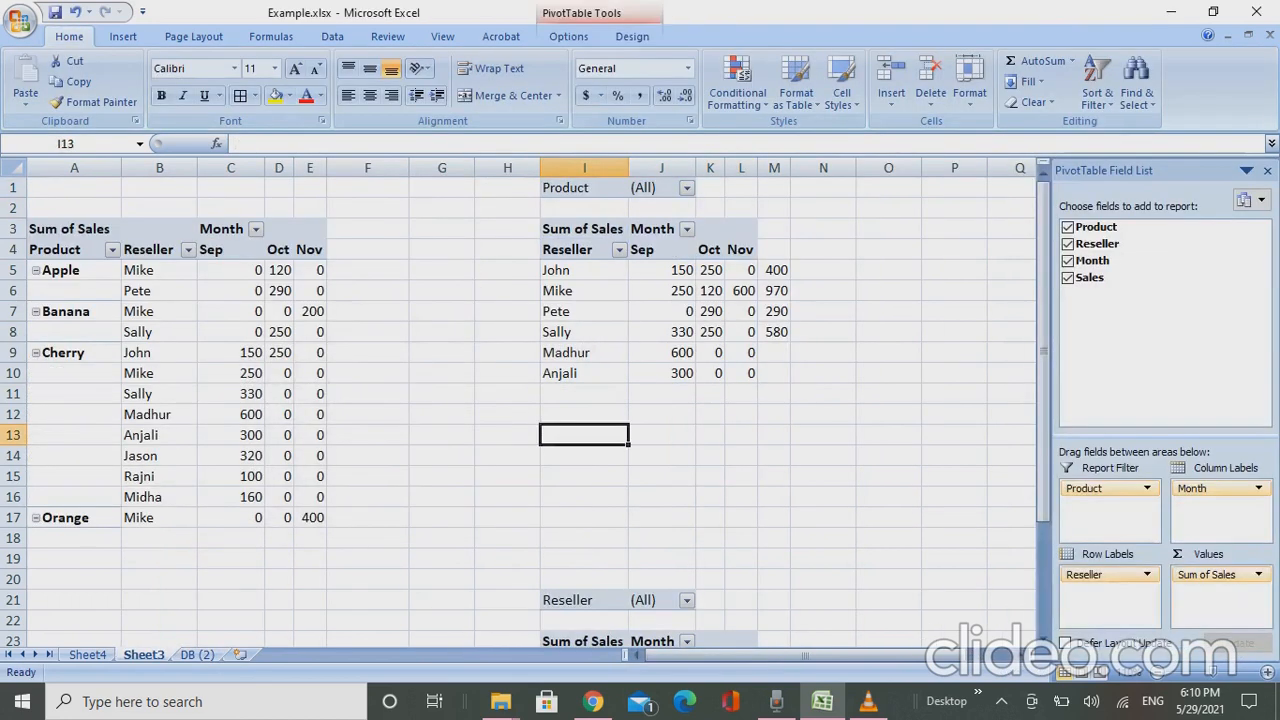
{"action": "key", "text": "Up"}
{"action": "key", "text": "Up"}
{"action": "key", "text": "Up"}
{"action": "key", "text": "Down"}
{"action": "key", "text": "Down"}
{"action": "key", "text": "Down"}
{"action": "key", "text": "Down"}
{"action": "key", "text": "Down"}
{"action": "key", "text": "Up"}
{"action": "left_click", "coordinate": [568, 36]}
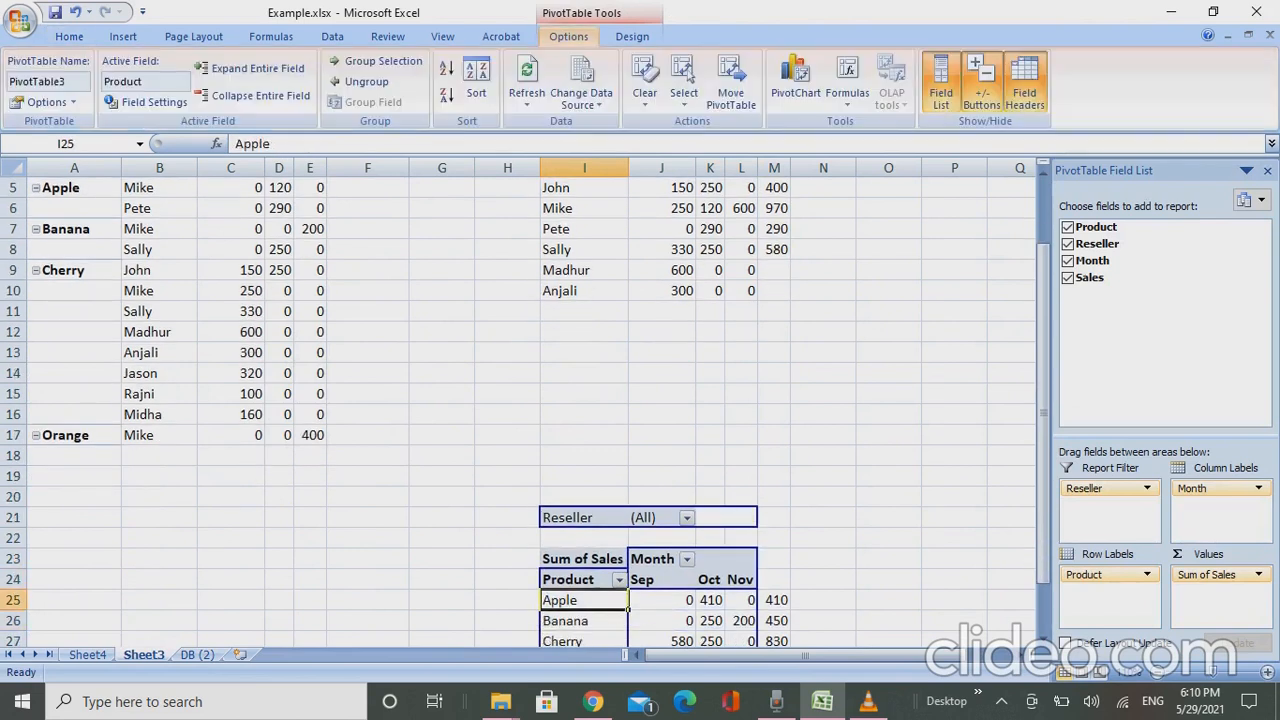
{"action": "left_click", "coordinate": [582, 78]}
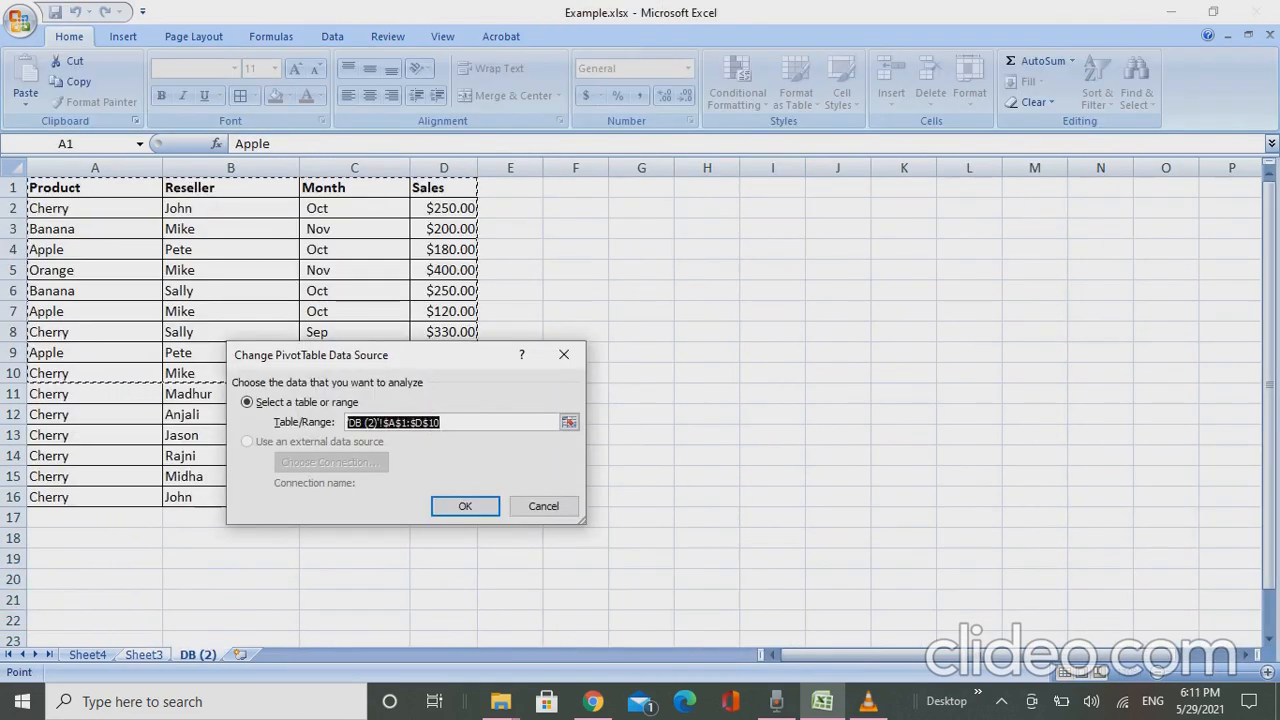
{"action": "left_click", "coordinate": [441, 422]}
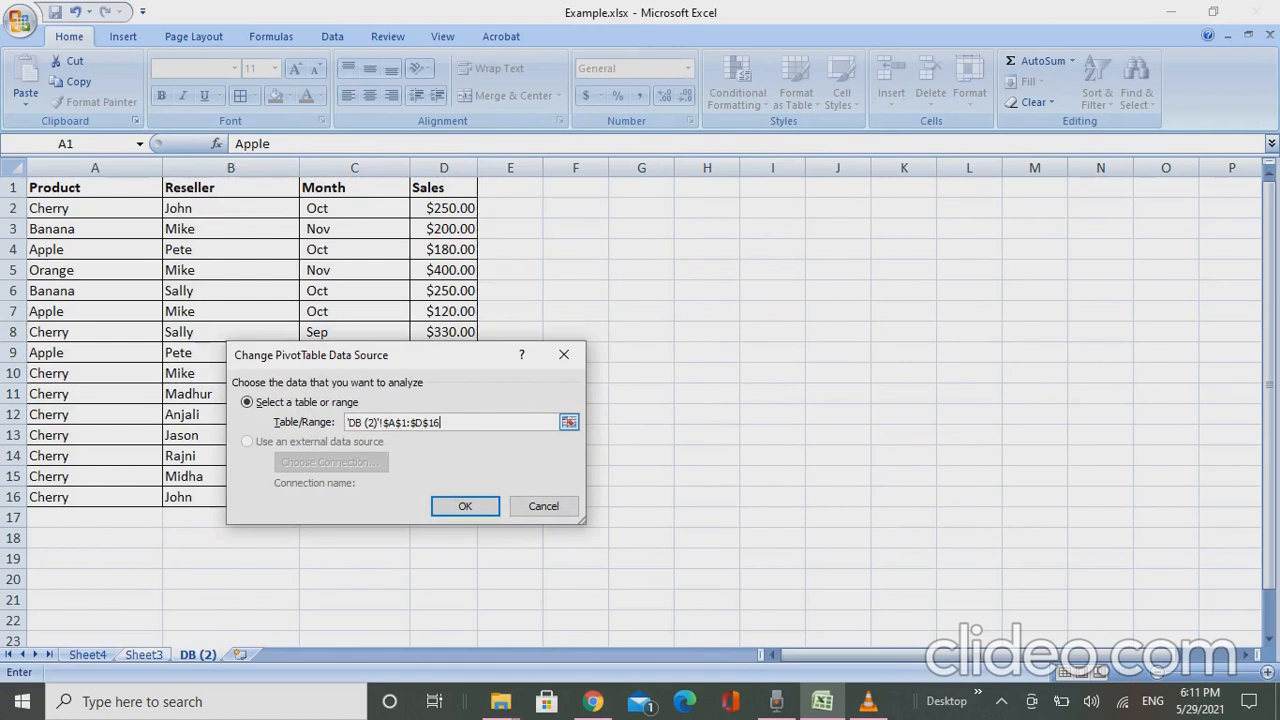
{"action": "key", "text": "Return"}
- Move the product pivot with its manual totals from I21:M29 up to start at I12
{"action": "left_click", "coordinate": [627, 522]}
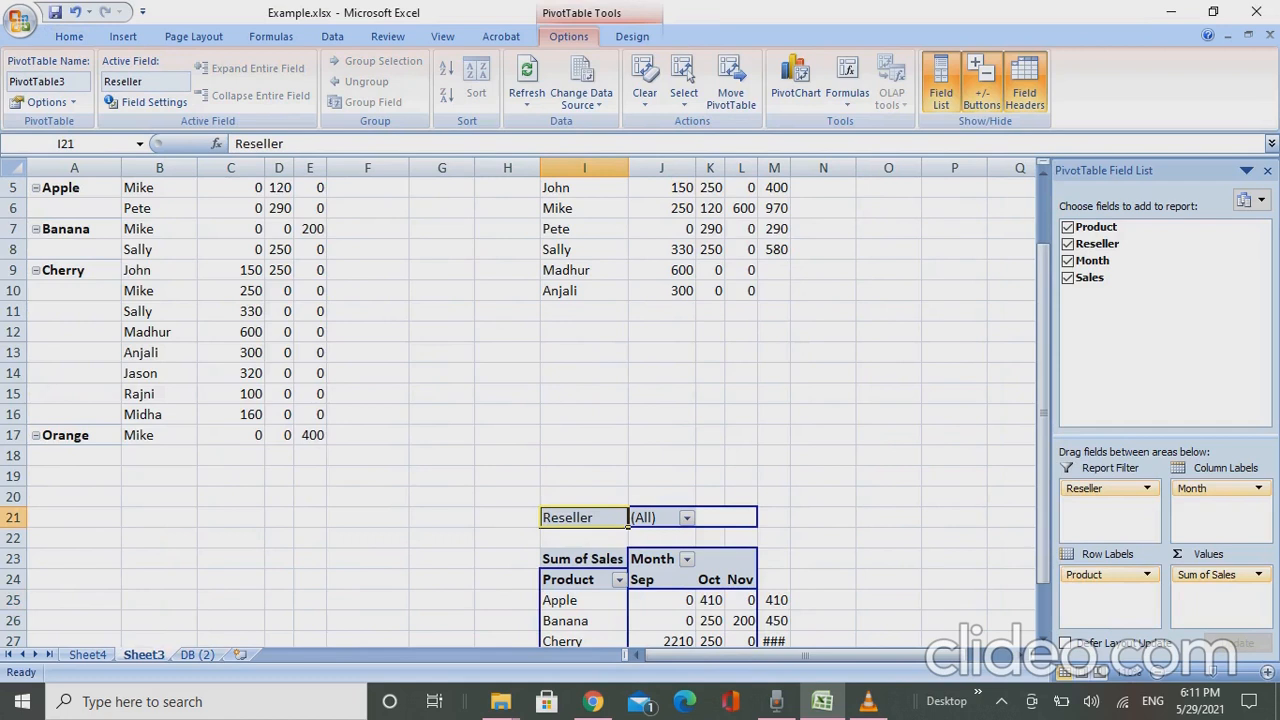
{"action": "left_click_drag", "start_coordinate": [627, 522], "coordinate": [780, 620]}
{"action": "key", "text": "ctrl+c"}
{"action": "key", "text": "ctrl+Up"}
{"action": "key", "text": "Down"}
{"action": "key", "text": "Down"}
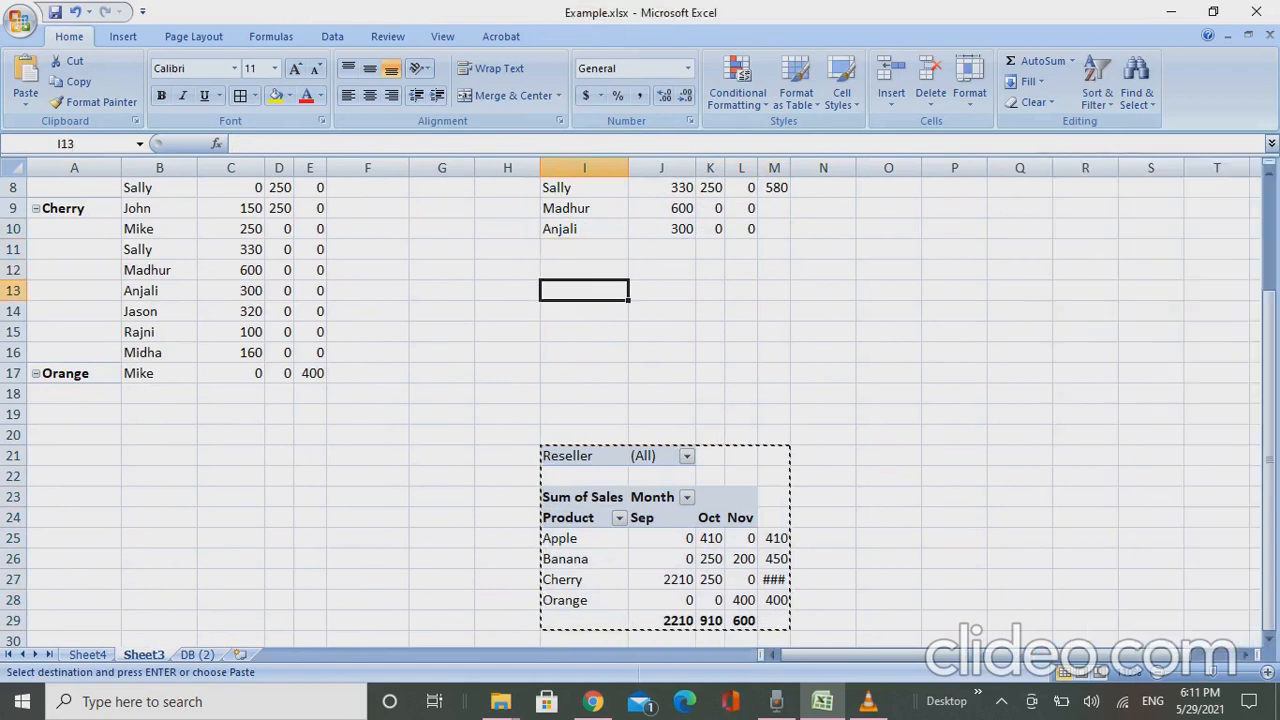
{"action": "key", "text": "Return"}
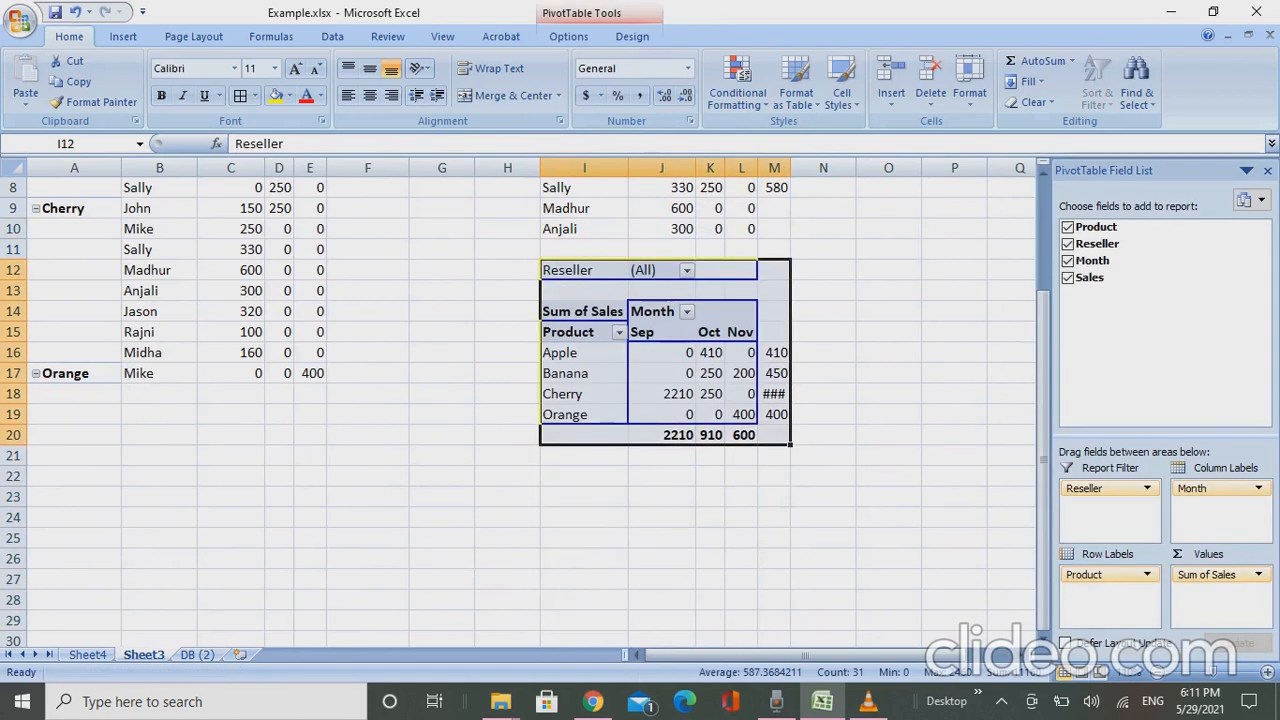
- Apply the orange-outlined light PivotTable style with orange text to the reseller pivot
{"action": "key", "text": "ctrl+Up"}
{"action": "key", "text": "ctrl+Up"}
{"action": "key", "text": "ctrl+Up"}
{"action": "key", "text": "Down"}
{"action": "key", "text": "Down"}
{"action": "key", "text": "Down"}
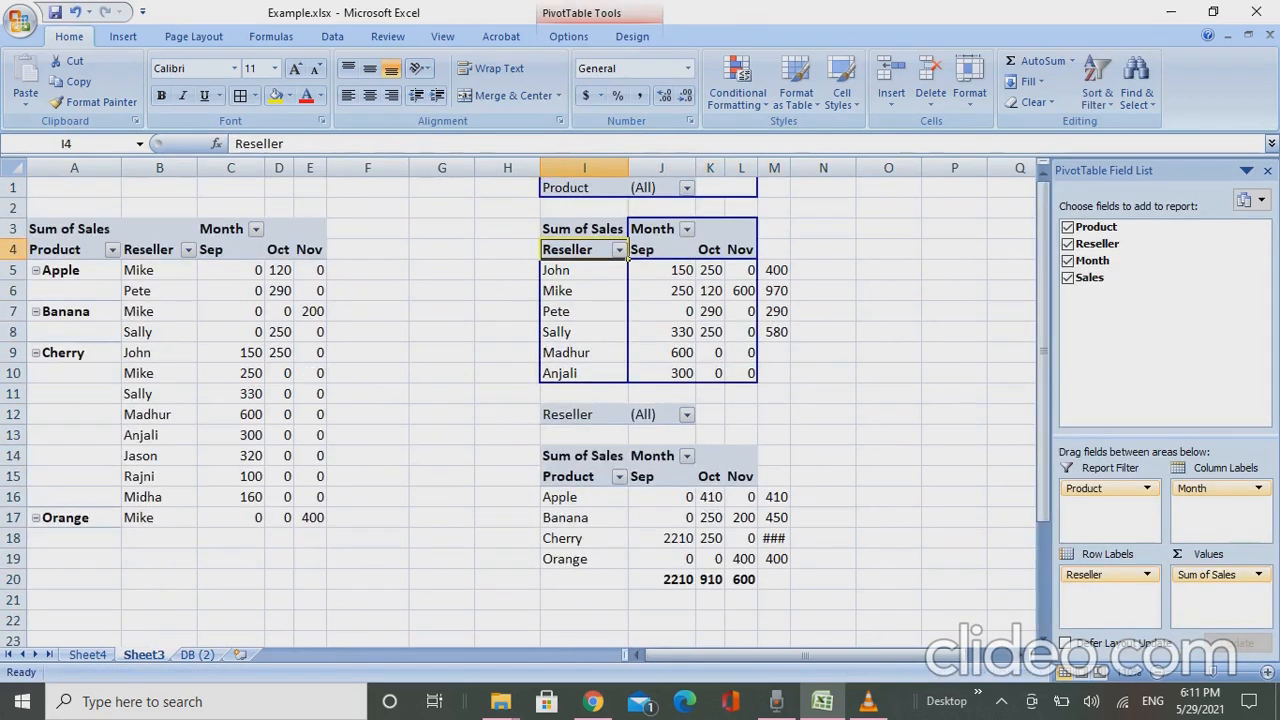
{"action": "key", "text": "Up"}
{"action": "key", "text": "Up"}
{"action": "key", "text": "Up"}
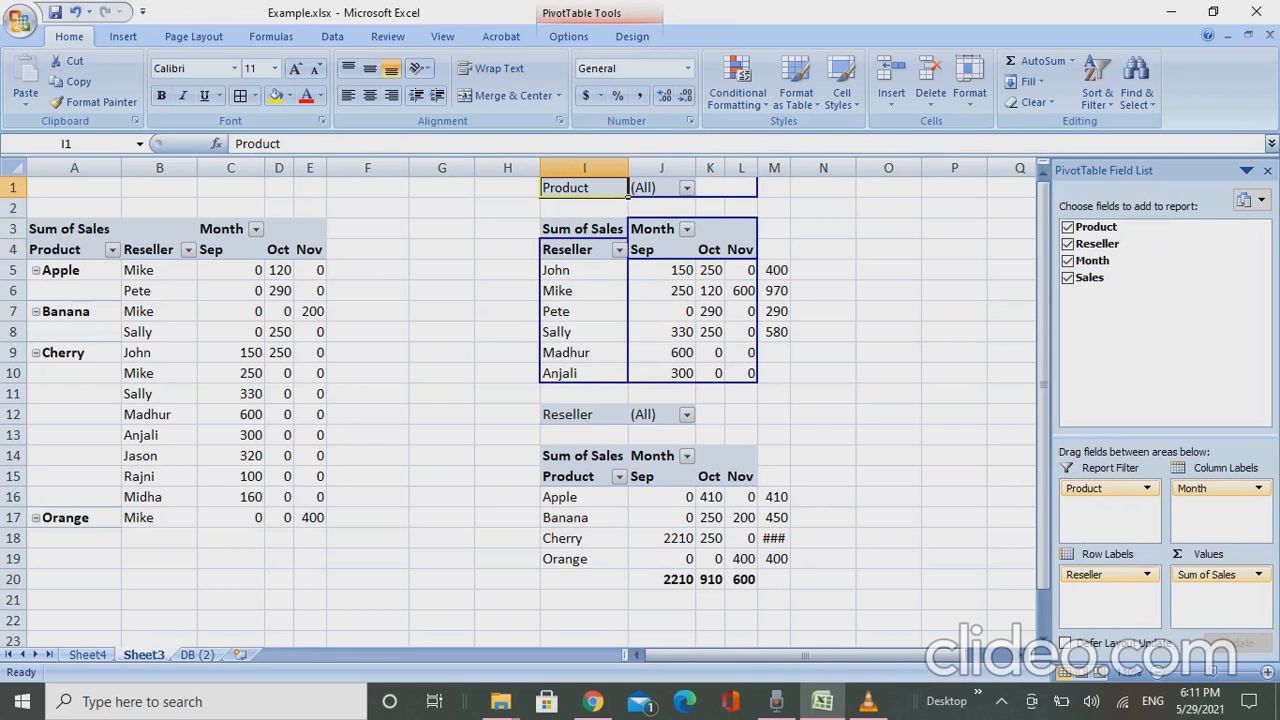
{"action": "key", "text": "Down"}
{"action": "key", "text": "Down"}
{"action": "key", "text": "Down"}
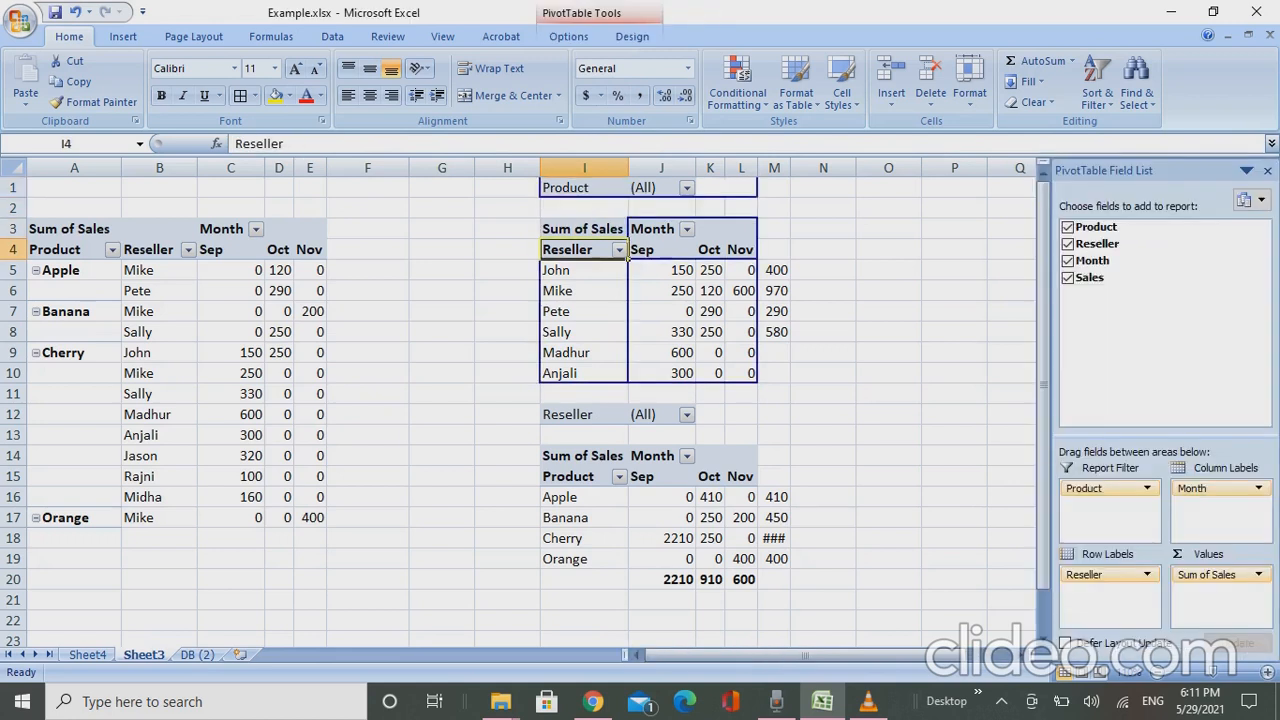
{"action": "key", "text": "alt+j"}
{"action": "key", "text": "y"}
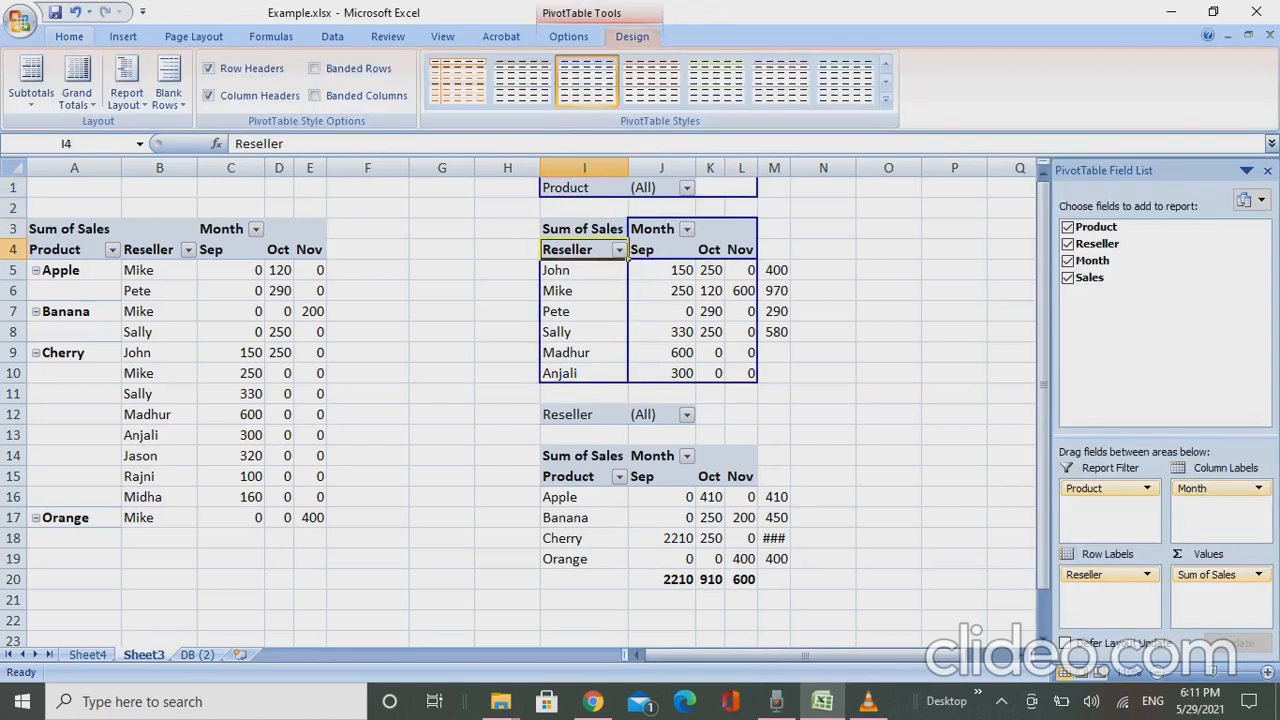
{"action": "key", "text": "Right"}
{"action": "key", "text": "Right"}
{"action": "key", "text": "Right"}
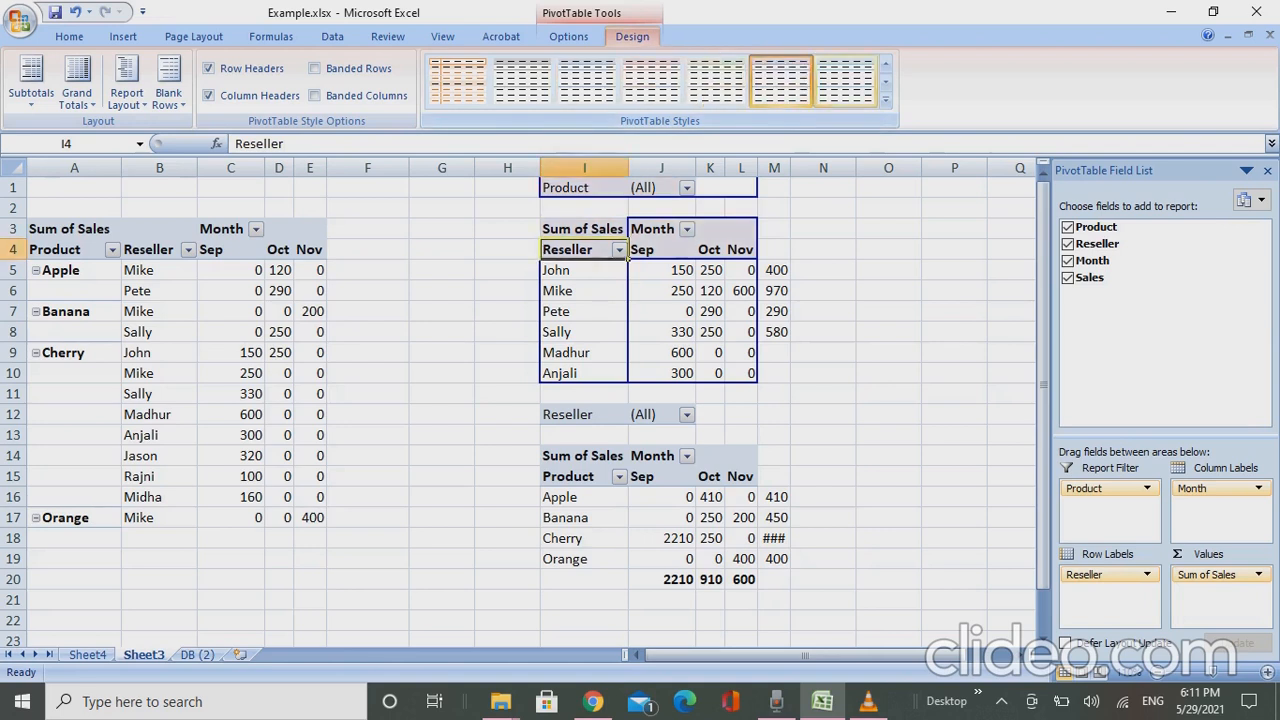
{"action": "left_click", "coordinate": [846, 81]}
{"action": "left_click", "coordinate": [458, 81]}
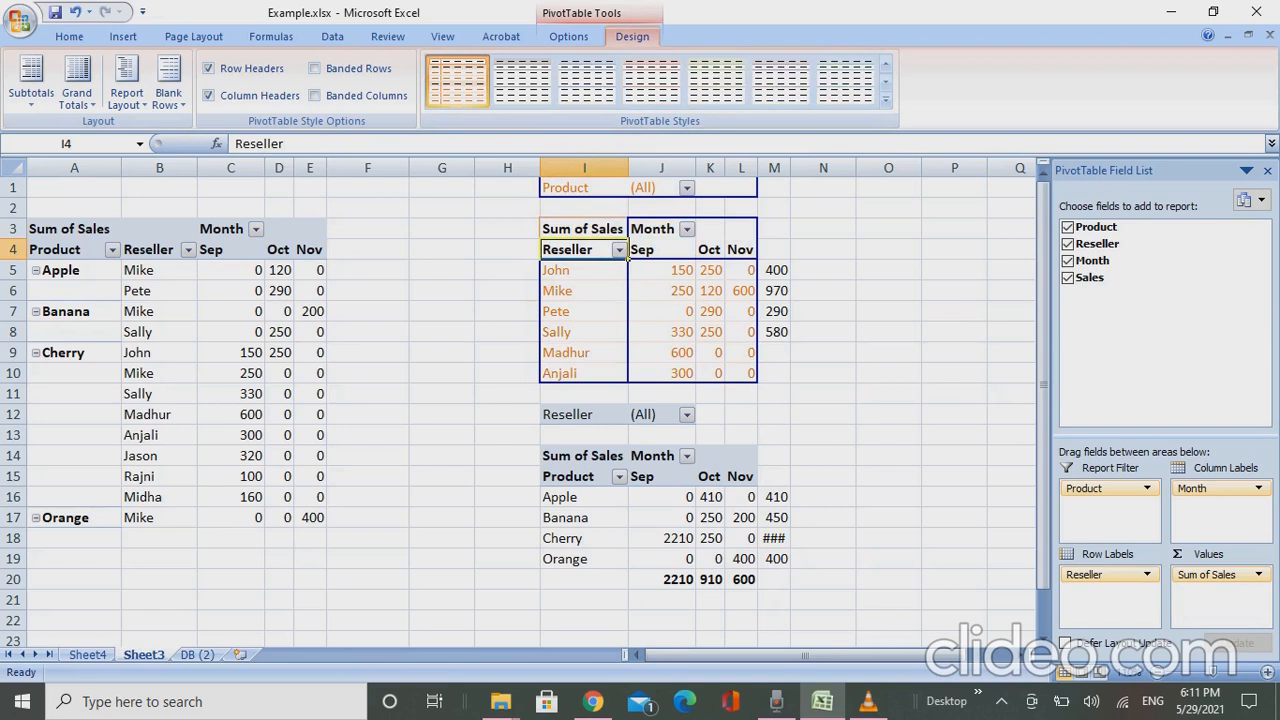
- Fill the SUM formula in M5 down to M10 so every reseller row has a total
{"action": "key", "text": "Down"}
{"action": "key", "text": "Right"}
{"action": "key", "text": "Right"}
{"action": "key", "text": "Right"}
{"action": "key", "text": "Right"}
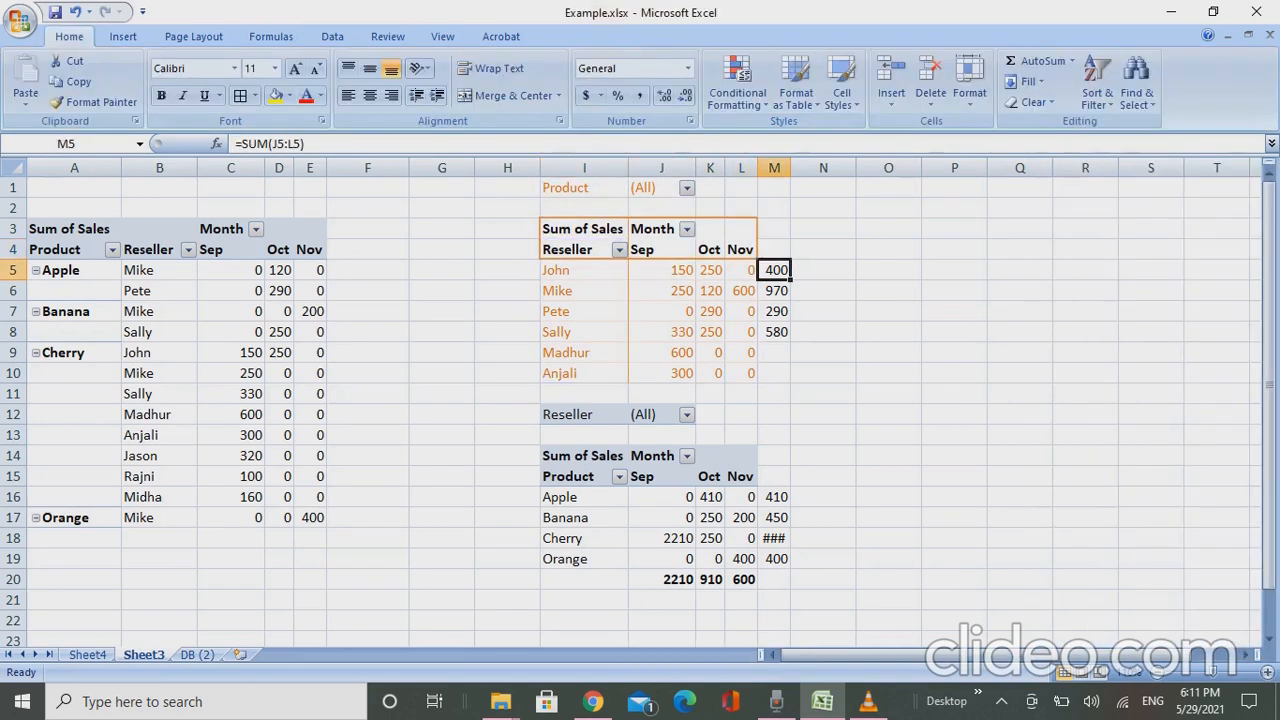
{"action": "key", "text": "shift+Down"}
{"action": "key", "text": "shift+Down"}
{"action": "key", "text": "shift+Down"}
{"action": "key", "text": "shift+Down"}
{"action": "key", "text": "shift+Down"}
{"action": "key", "text": "ctrl+d"}
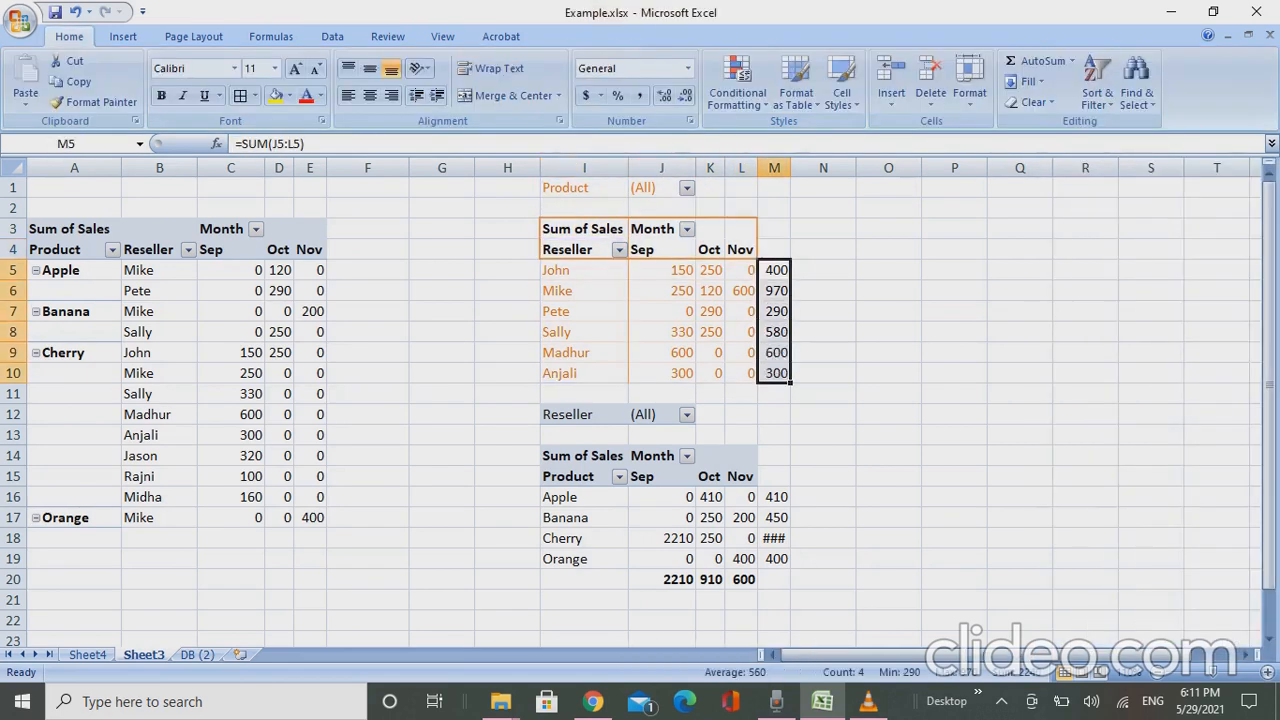
- Add a filter to the reseller totals column M4:M10, with M4 as its header
{"action": "key", "text": "Down"}
{"action": "key", "text": "Up"}
{"action": "key", "text": "Up"}
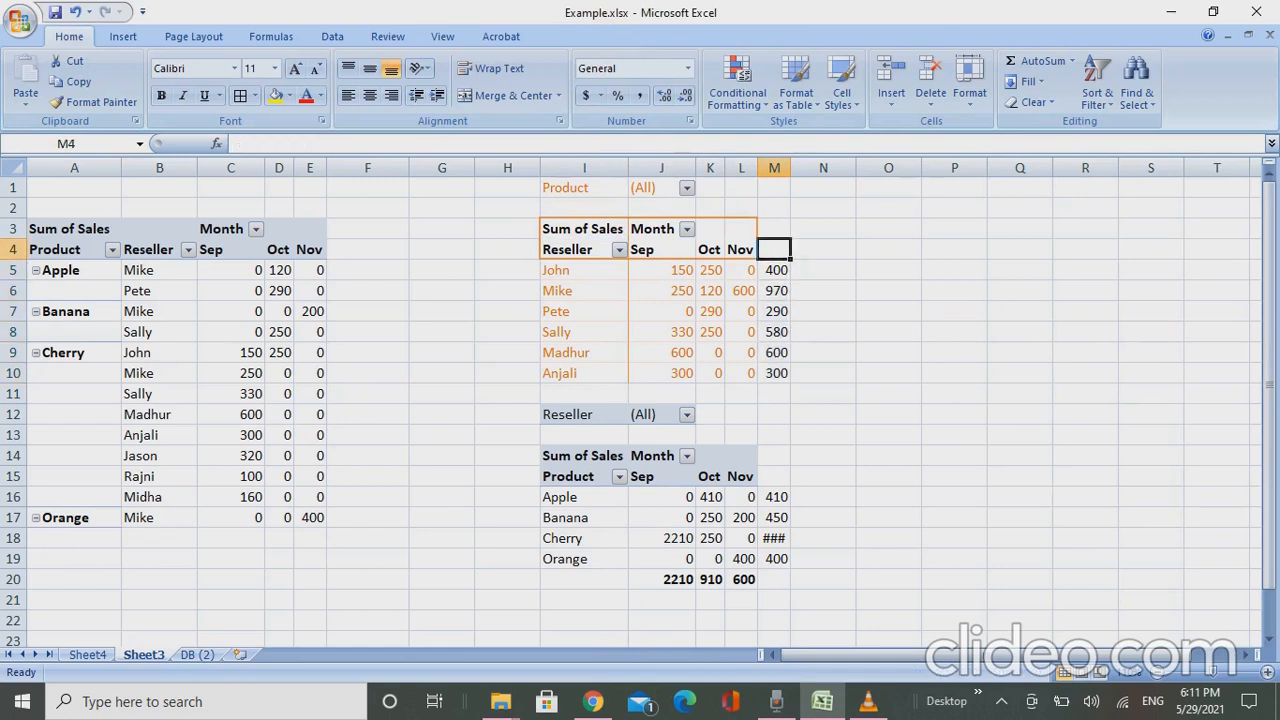
{"action": "key", "text": "shift+Down"}
{"action": "key", "text": "ctrl+shift+Down"}
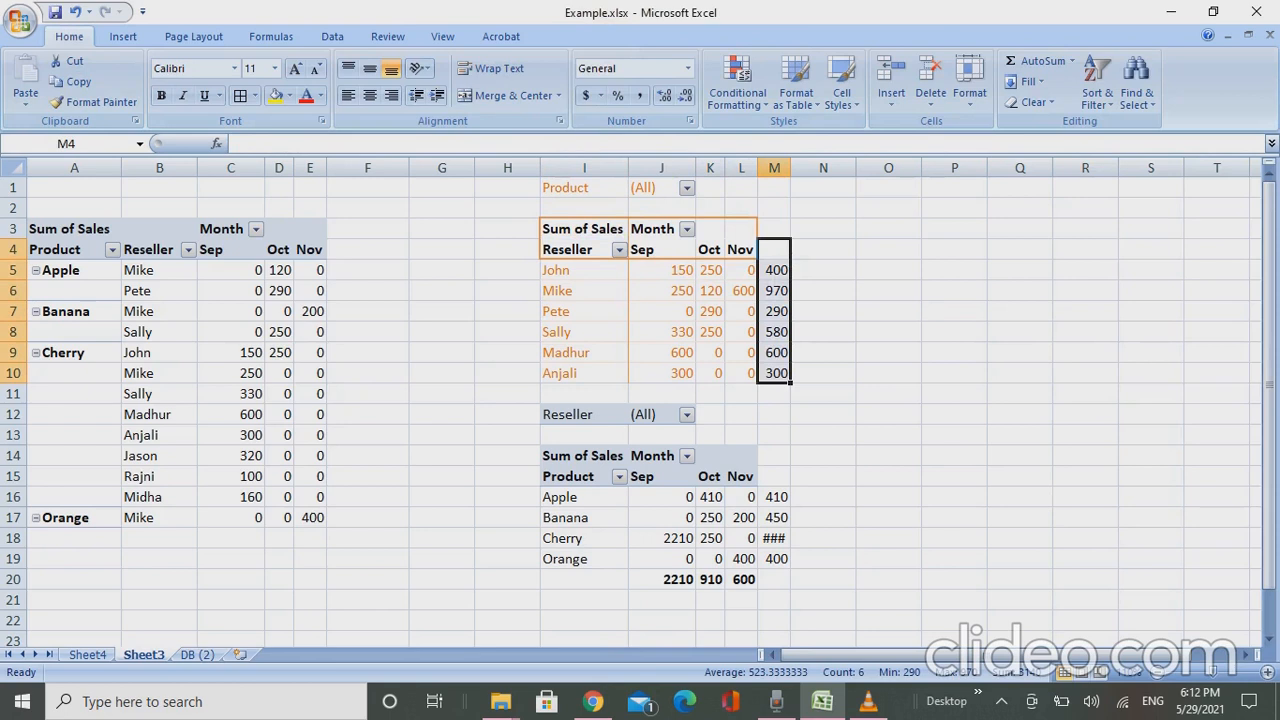
{"action": "key", "text": "ctrl+shift+l"}
{"action": "key", "text": "Up"}
{"action": "key", "text": "Down"}
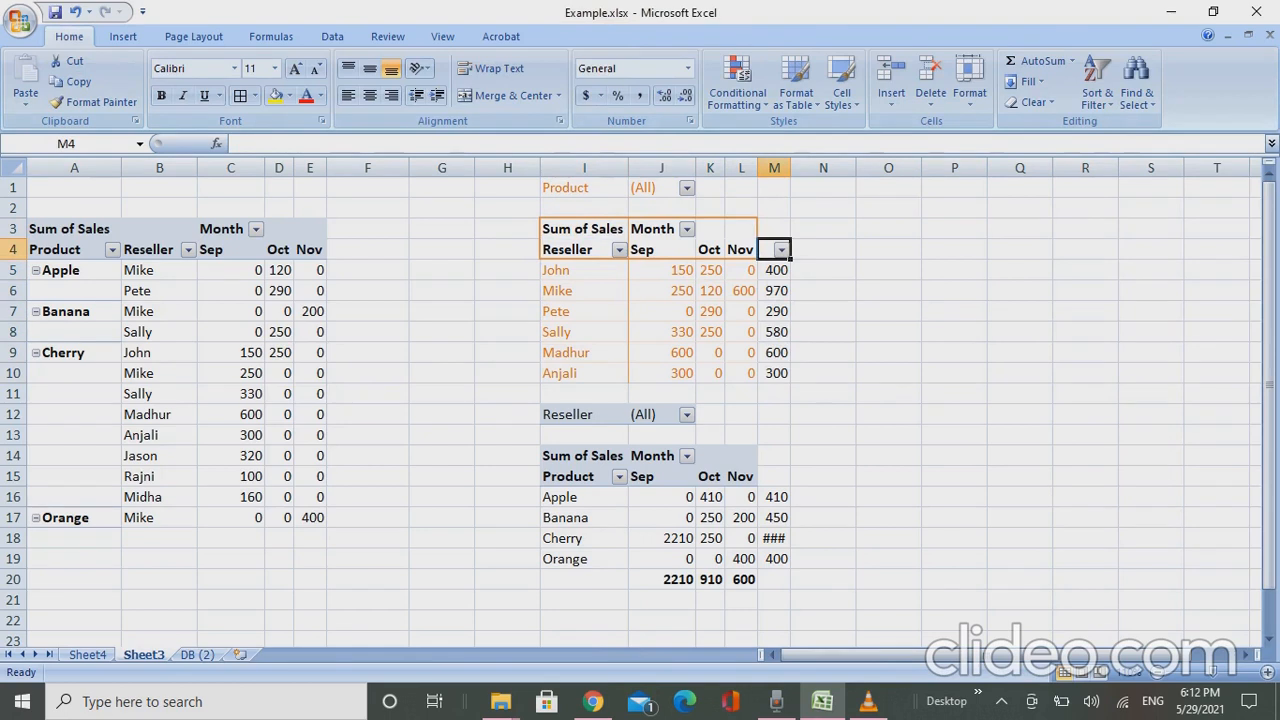
- Clear the manual totals in M4:M10 beside the reseller pivot and remove their filter
{"action": "key", "text": "Down"}
{"action": "key", "text": "Left"}
{"action": "key", "text": "Left"}
{"action": "key", "text": "Left"}
{"action": "key", "text": "Right"}
{"action": "key", "text": "Right"}
{"action": "key", "text": "Right"}
{"action": "key", "text": "Up"}
{"action": "key", "text": "shift+Down"}
{"action": "key", "text": "ctrl+shift+Down"}
{"action": "key", "text": "Delete"}
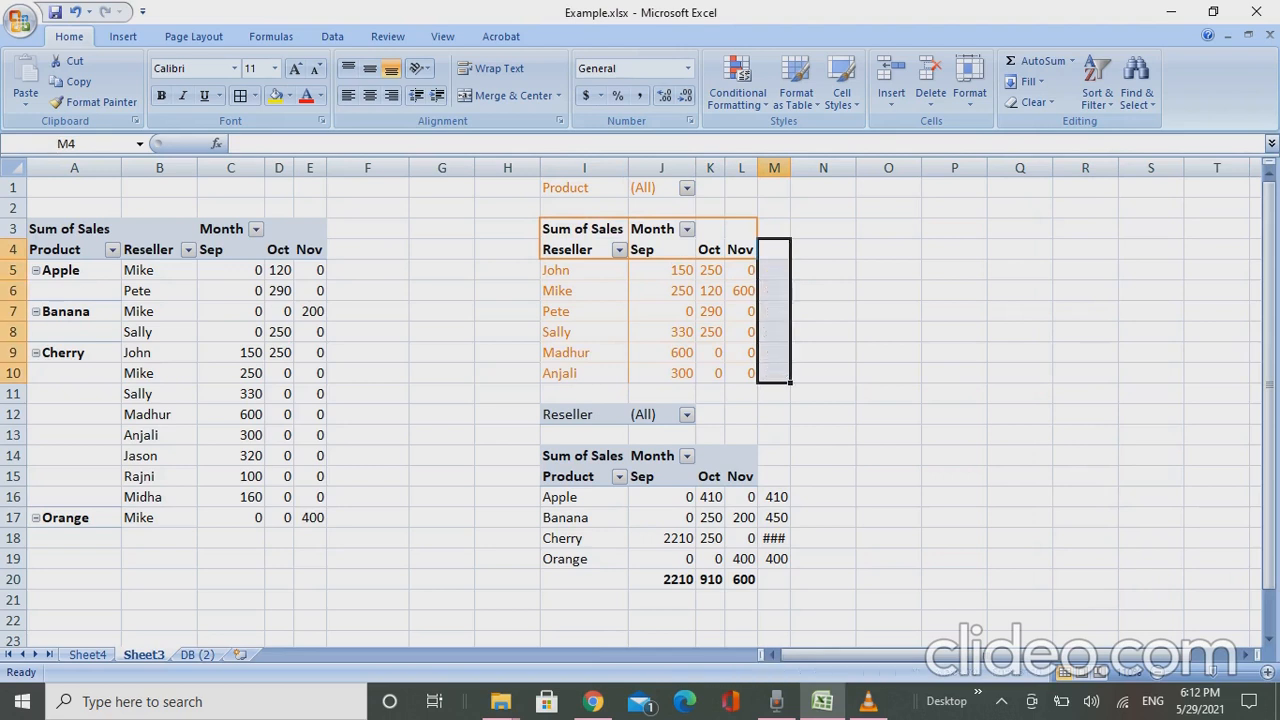
- Try to sort the reseller pivot by its Nov sales from largest to smallest
{"action": "key", "text": "Up"}
{"action": "key", "text": "Down"}
{"action": "key", "text": "Left"}
{"action": "key", "text": "Left"}
{"action": "key", "text": "Left"}
{"action": "key", "text": "Left"}
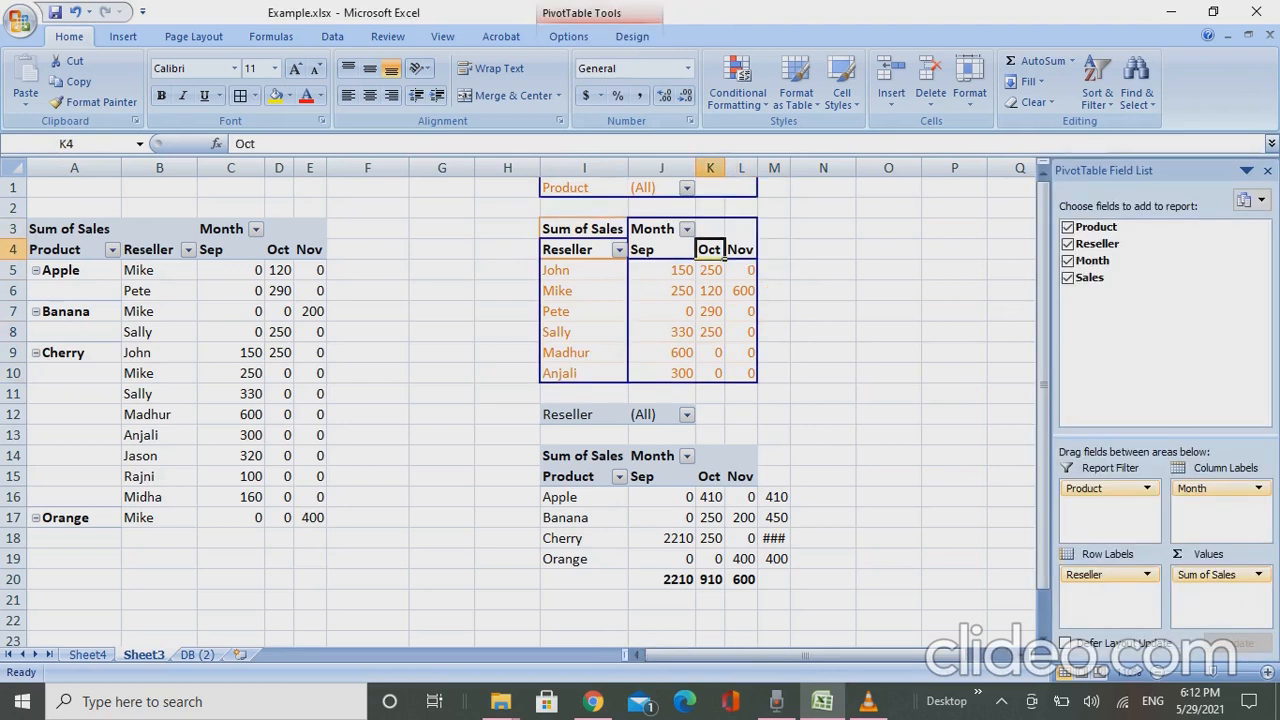
{"action": "key", "text": "Right"}
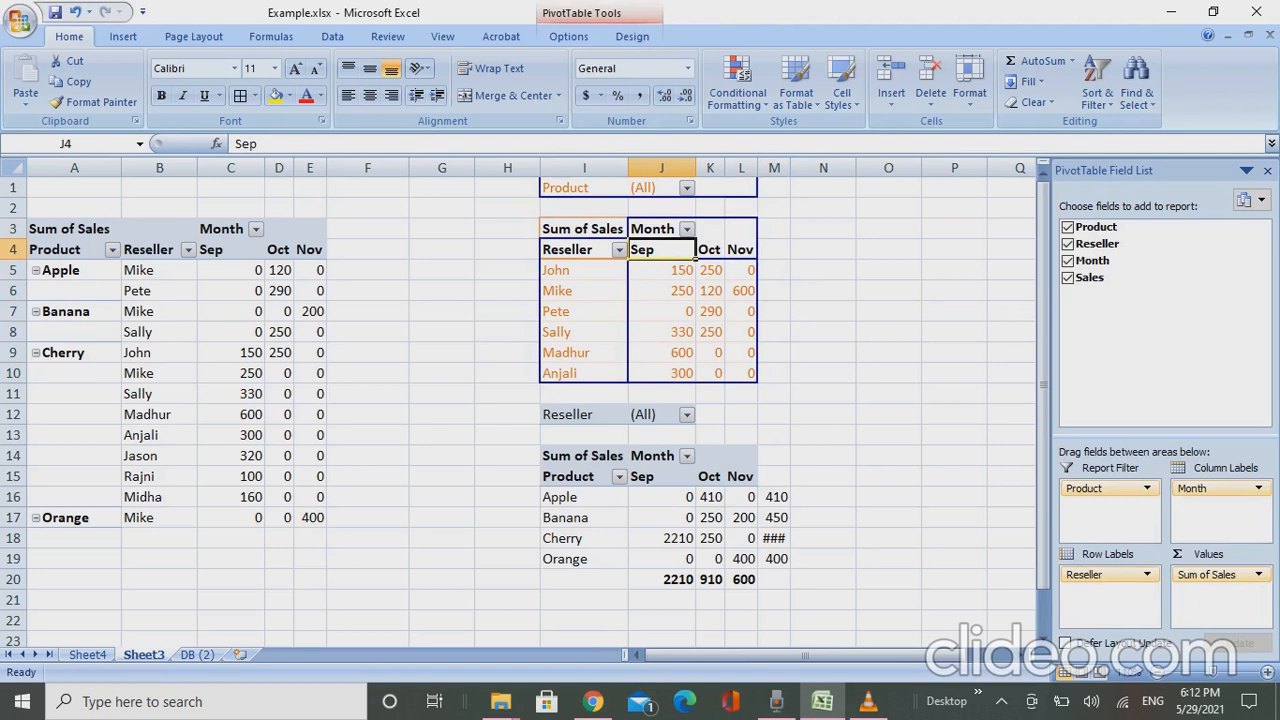
{"action": "key", "text": "Down"}
{"action": "key", "text": "Up"}
{"action": "key", "text": "Down"}
{"action": "key", "text": "Left"}
{"action": "key", "text": "Right"}
{"action": "key", "text": "Right"}
{"action": "key", "text": "Right"}
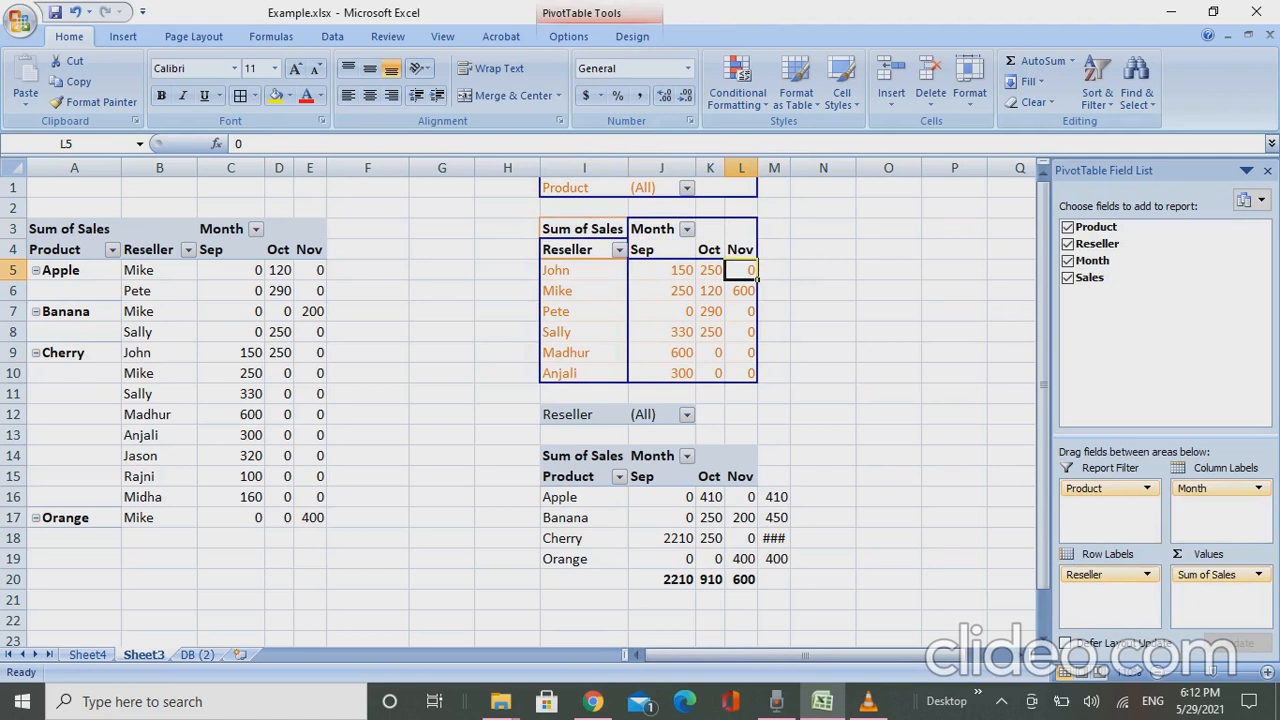
{"action": "right_click", "coordinate": [738, 268]}
{"action": "mouse_move", "coordinate": [660, 365]}
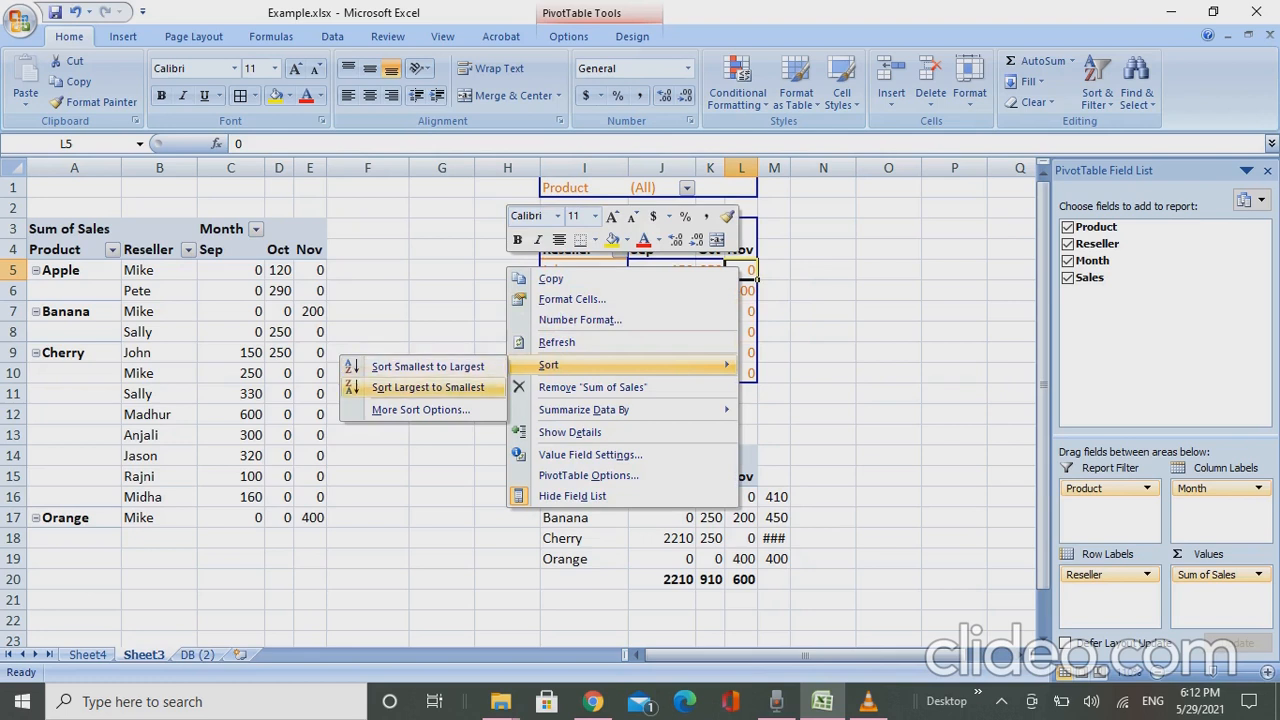
{"action": "left_click", "coordinate": [428, 387]}
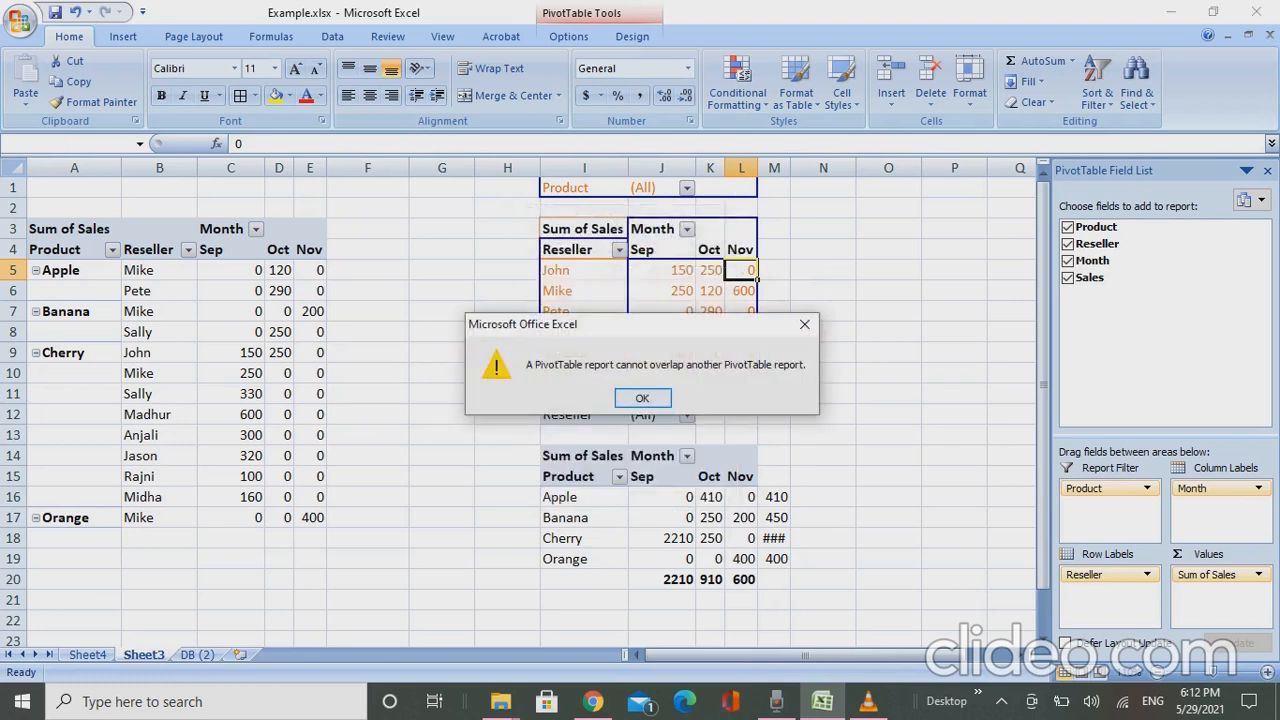
{"action": "key", "text": "Return"}
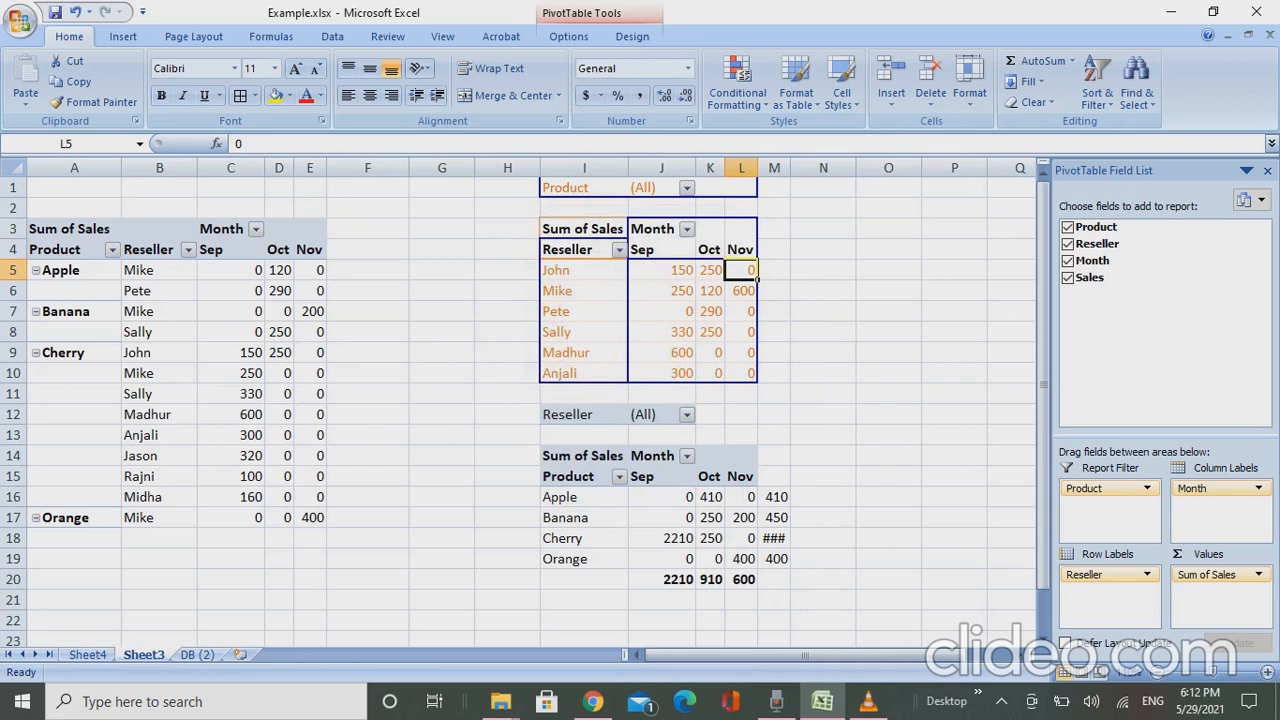
- Move the product pivot with its manual totals from I12:M20 down to start at I17
{"action": "left_click", "coordinate": [592, 414]}
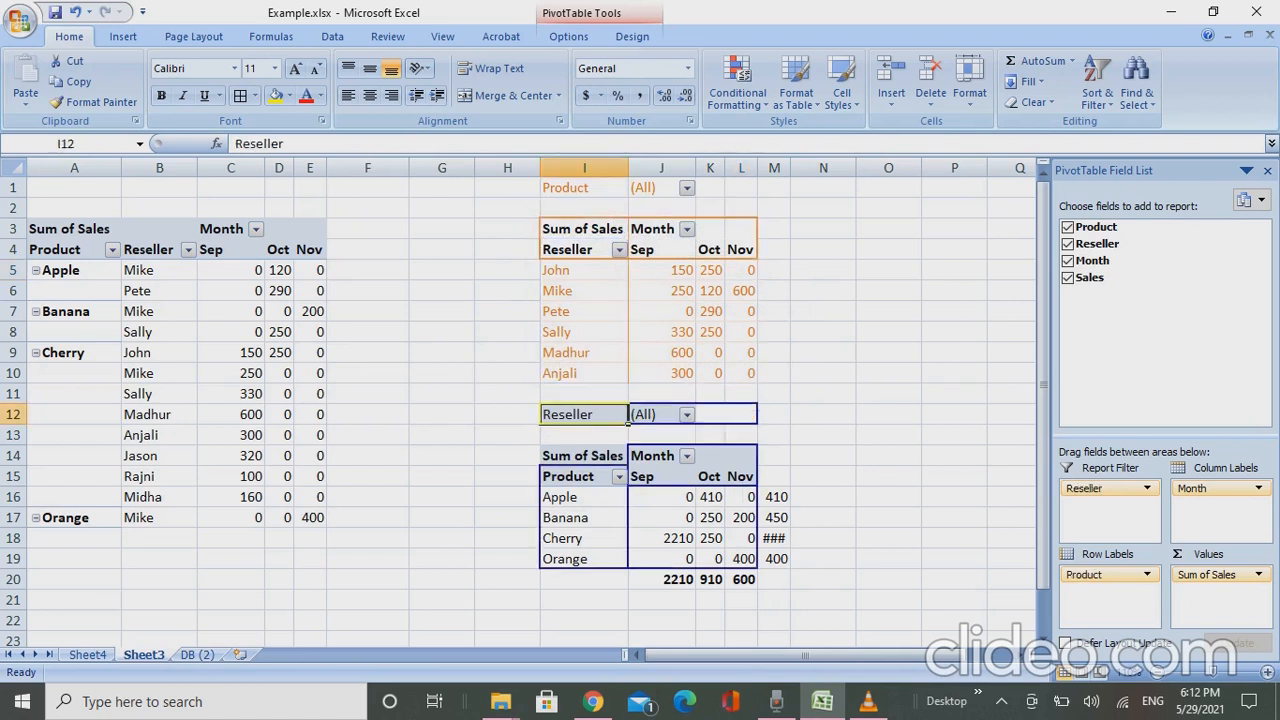
{"action": "left_click_drag", "start_coordinate": [627, 421], "coordinate": [775, 640]}
{"action": "key", "text": "shift+Up"}
{"action": "key", "text": "shift+Up"}
{"action": "key", "text": "shift+Up"}
{"action": "key", "text": "ctrl+c"}
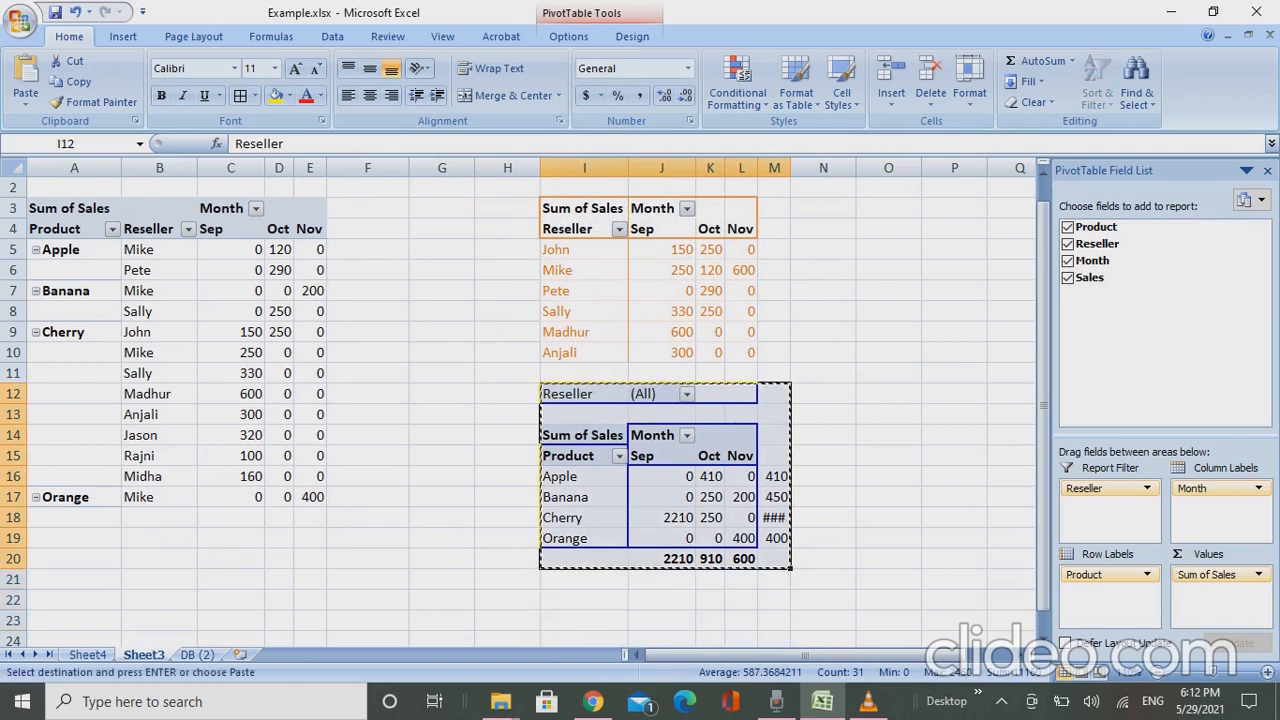
{"action": "key", "text": "Down"}
{"action": "key", "text": "Down"}
{"action": "key", "text": "Down"}
{"action": "key", "text": "Down"}
{"action": "key", "text": "Down"}
{"action": "key", "text": "Return"}
- Sort the reseller pivot's rows by Nov sales, largest to smallest, from the cell L6
{"action": "key", "text": "Up"}
{"action": "key", "text": "Up"}
{"action": "key", "text": "Up"}
{"action": "key", "text": "Up"}
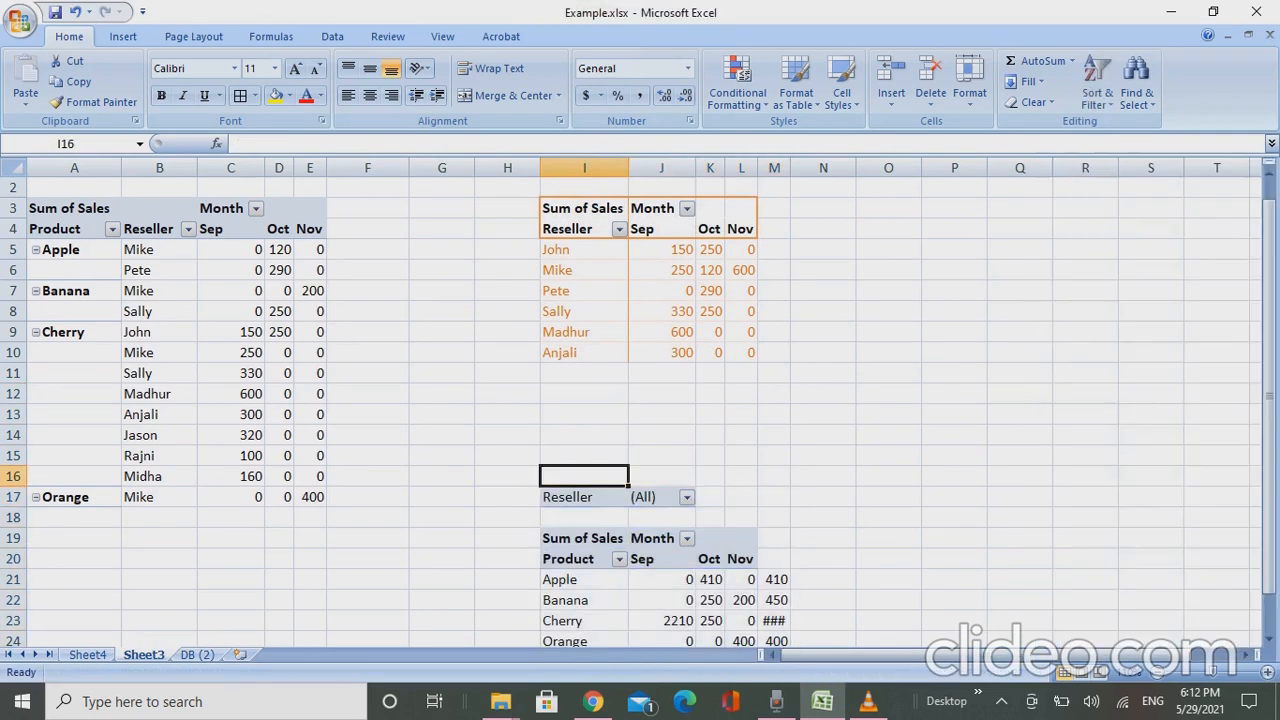
{"action": "key", "text": "Up"}
{"action": "key", "text": "Up"}
{"action": "key", "text": "Up"}
{"action": "key", "text": "Up"}
{"action": "key", "text": "Up"}
{"action": "key", "text": "Up"}
{"action": "key", "text": "Up"}
{"action": "key", "text": "Up"}
{"action": "key", "text": "Up"}
{"action": "key", "text": "Up"}
{"action": "key", "text": "Up"}
{"action": "key", "text": "Down"}
{"action": "key", "text": "Down"}
{"action": "key", "text": "Down"}
{"action": "key", "text": "Down"}
{"action": "key", "text": "Right"}
{"action": "key", "text": "Right"}
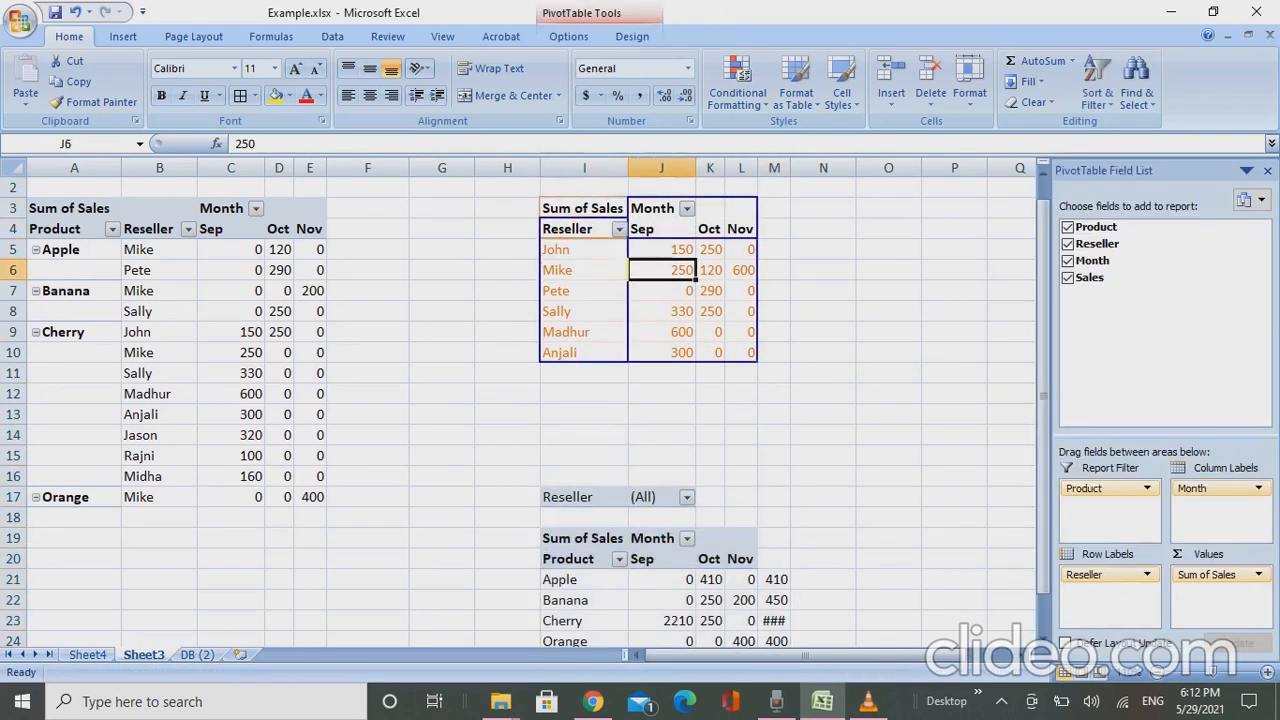
{"action": "key", "text": "Right"}
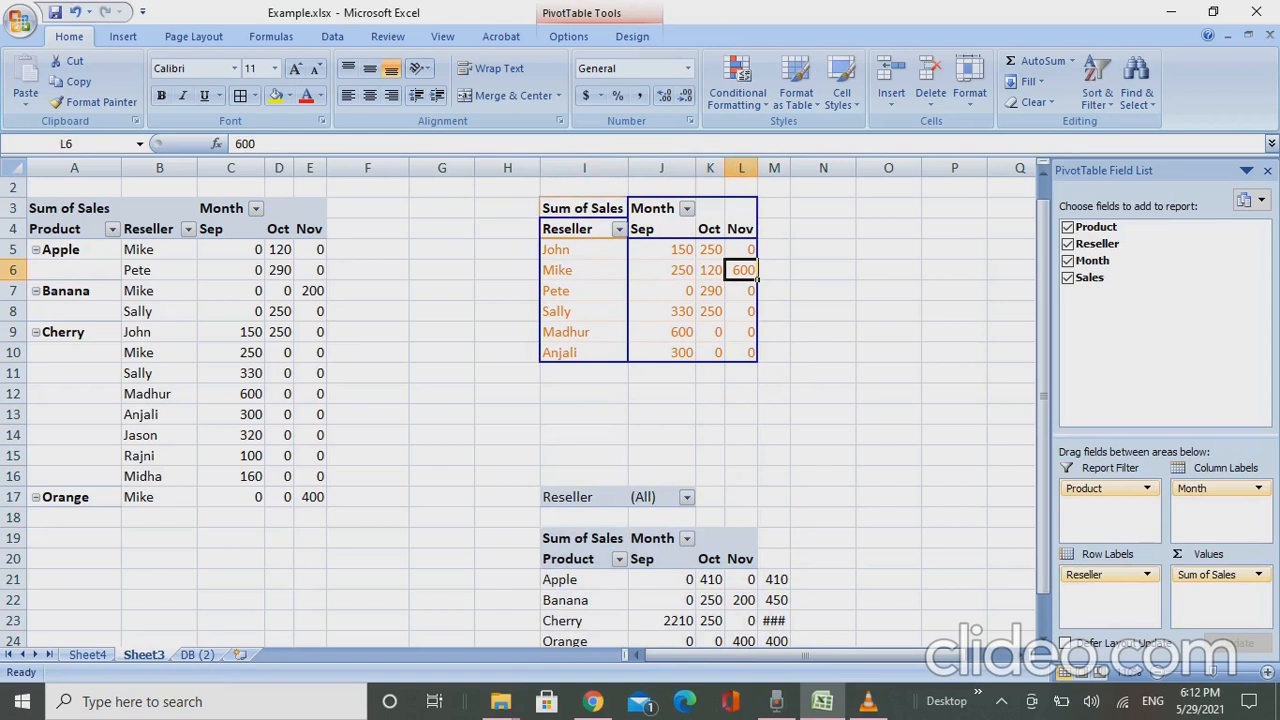
{"action": "key", "text": "shift+F10"}
{"action": "key", "text": "Down"}
{"action": "key", "text": "Down"}
{"action": "key", "text": "Down"}
{"action": "key", "text": "Down"}
{"action": "key", "text": "Down"}
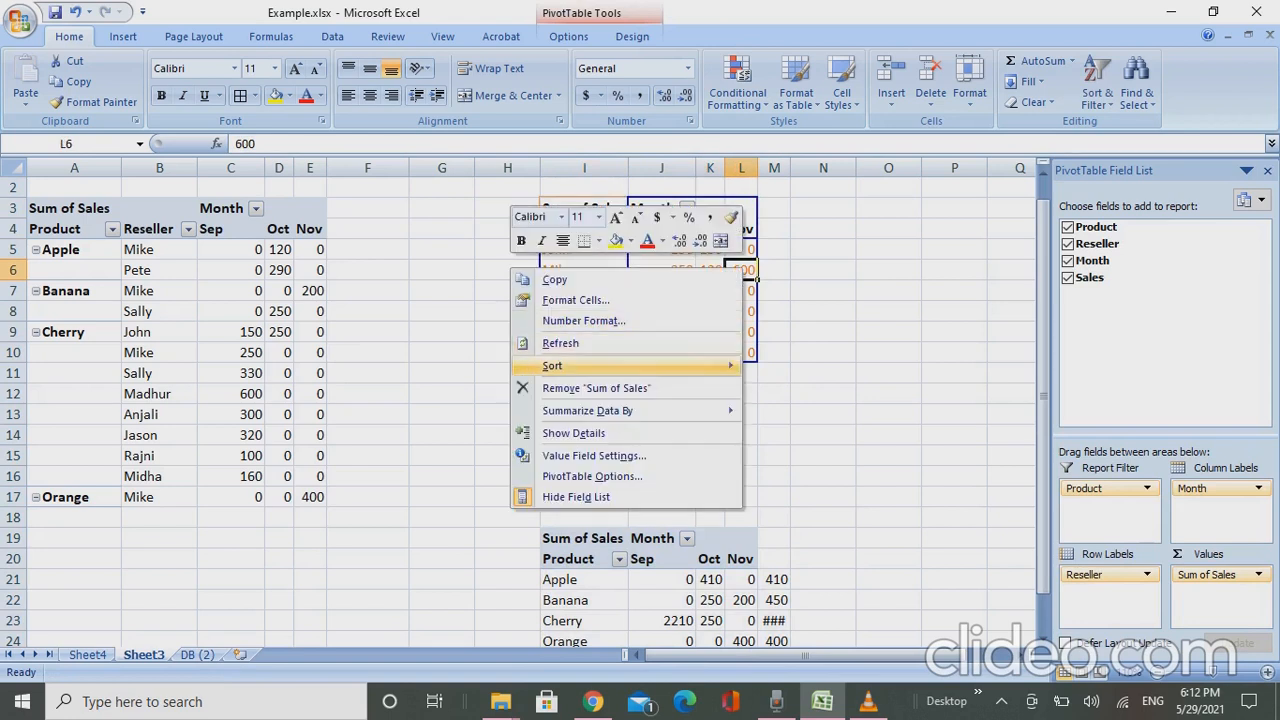
{"action": "key", "text": "Right"}
{"action": "key", "text": "Down"}
{"action": "key", "text": "Down"}
{"action": "key", "text": "Return"}
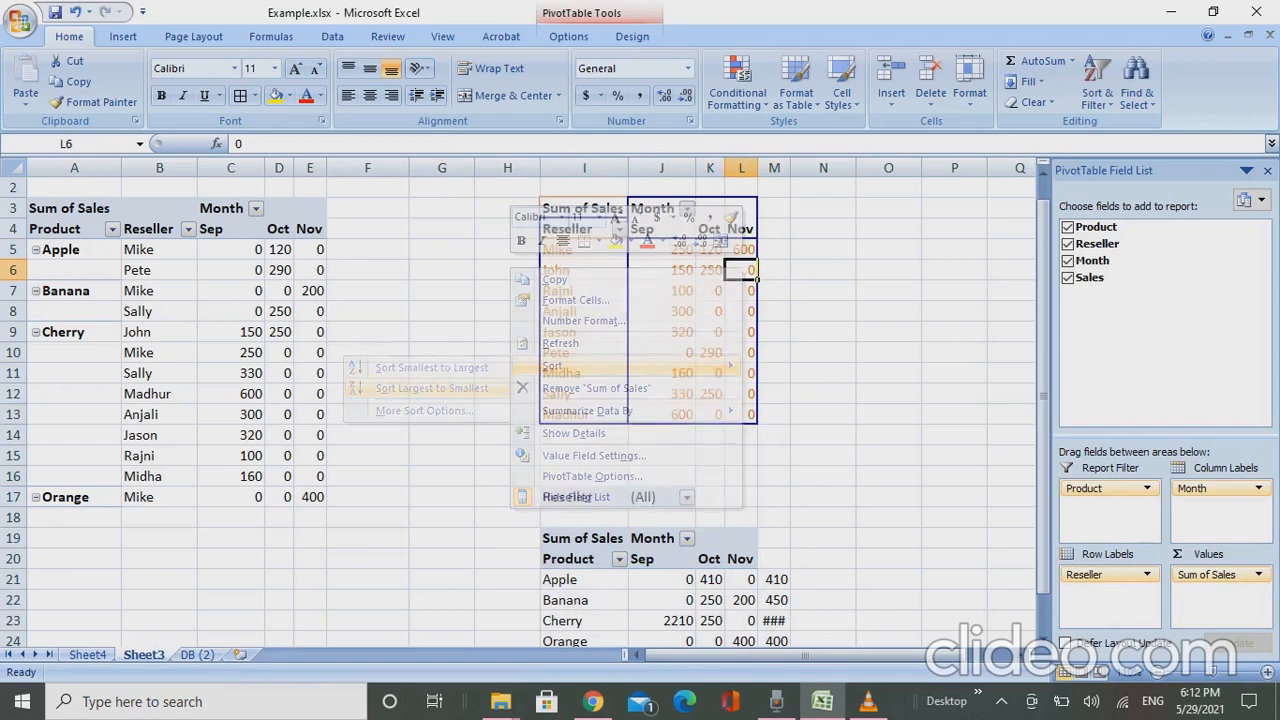
{"action": "key", "text": "Up"}
{"action": "key", "text": "Up"}
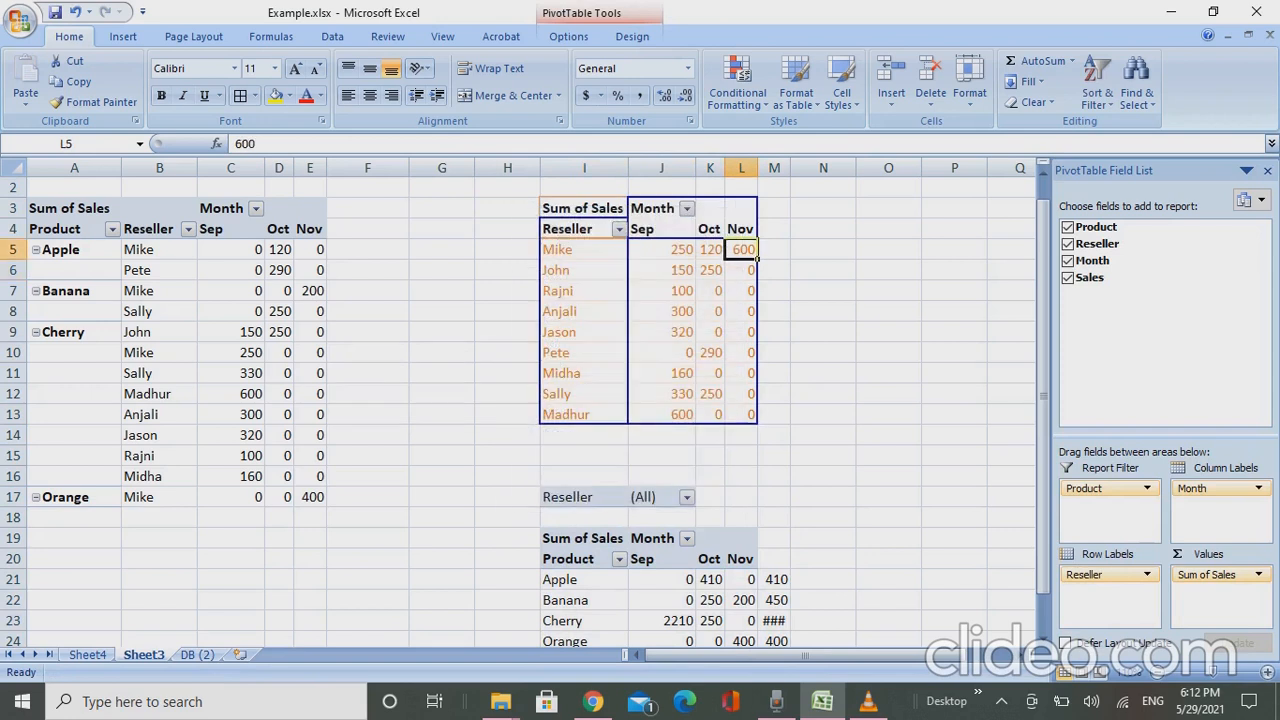
{"action": "key", "text": "Down"}
{"action": "key", "text": "Left"}
{"action": "key", "text": "Left"}
{"action": "key", "text": "Left"}
{"action": "key", "text": "Left"}
{"action": "key", "text": "Left"}
{"action": "key", "text": "Left"}
{"action": "key", "text": "Left"}
{"action": "key", "text": "Left"}
{"action": "key", "text": "Right"}
- Sort the product and reseller pivot by its Nov sales from largest to smallest, starting from cell E5
{"action": "right_click", "coordinate": [308, 251]}
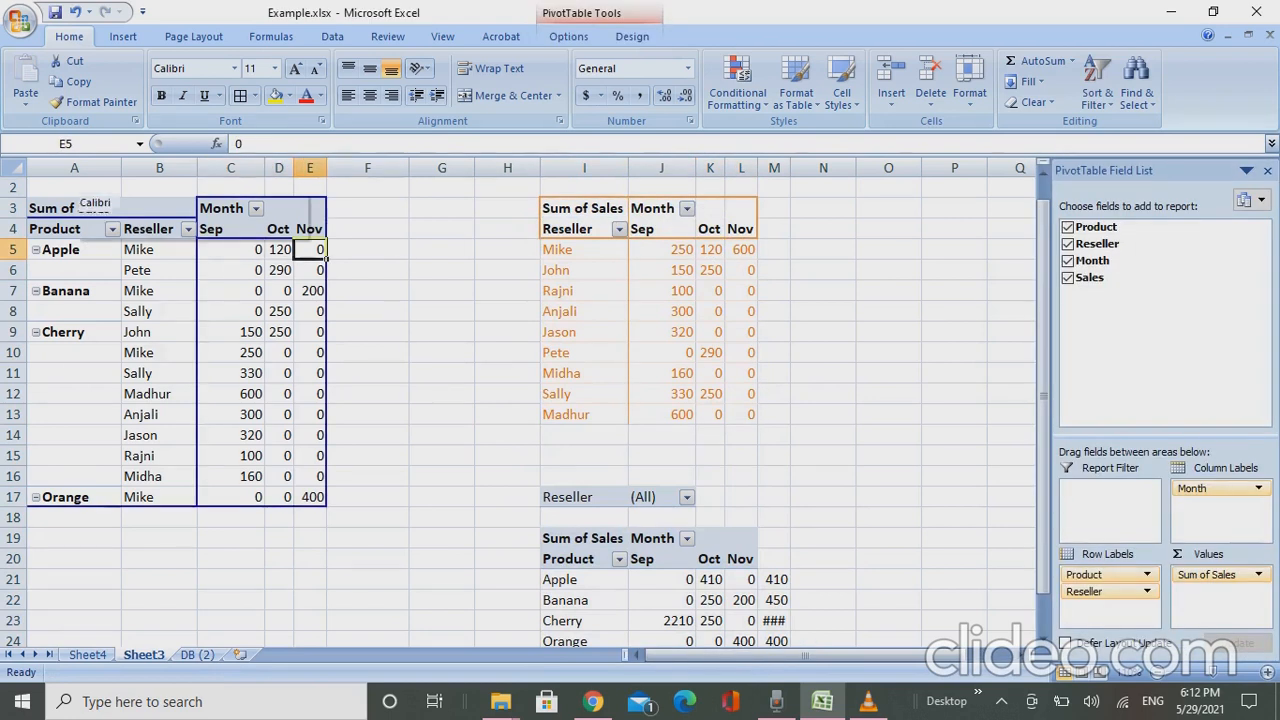
{"action": "mouse_move", "coordinate": [220, 352]}
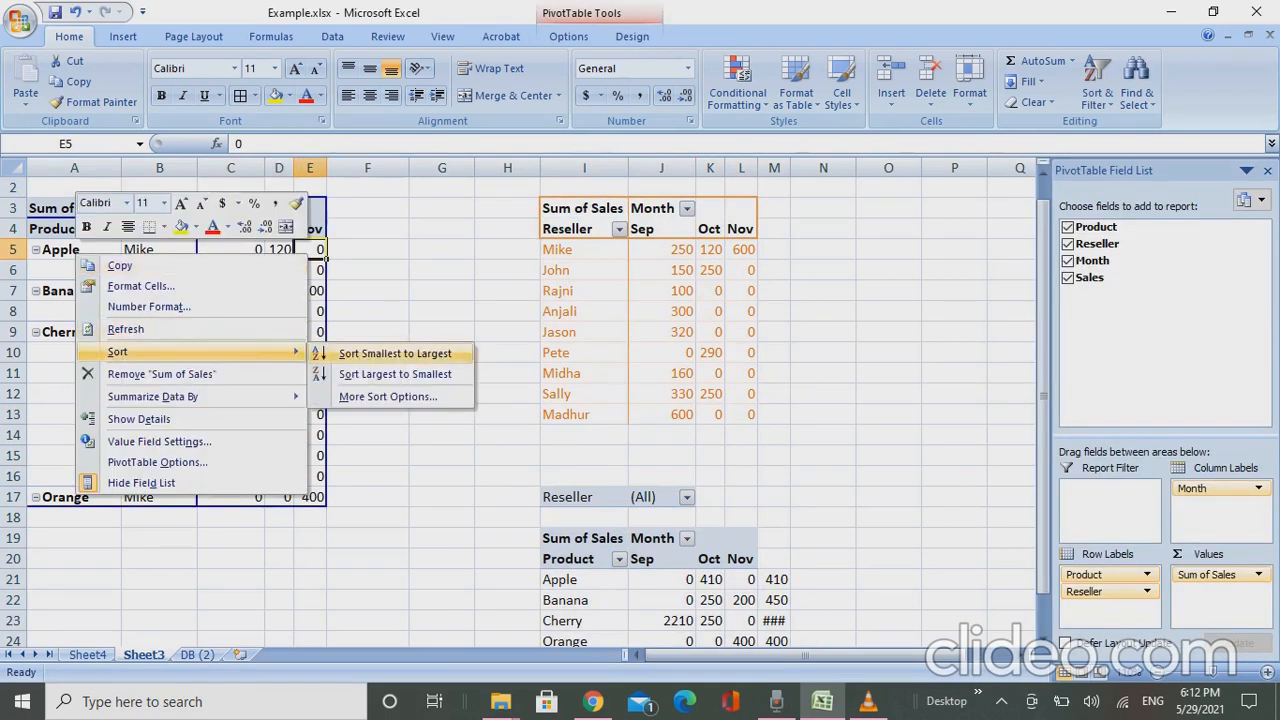
{"action": "left_click", "coordinate": [395, 374]}
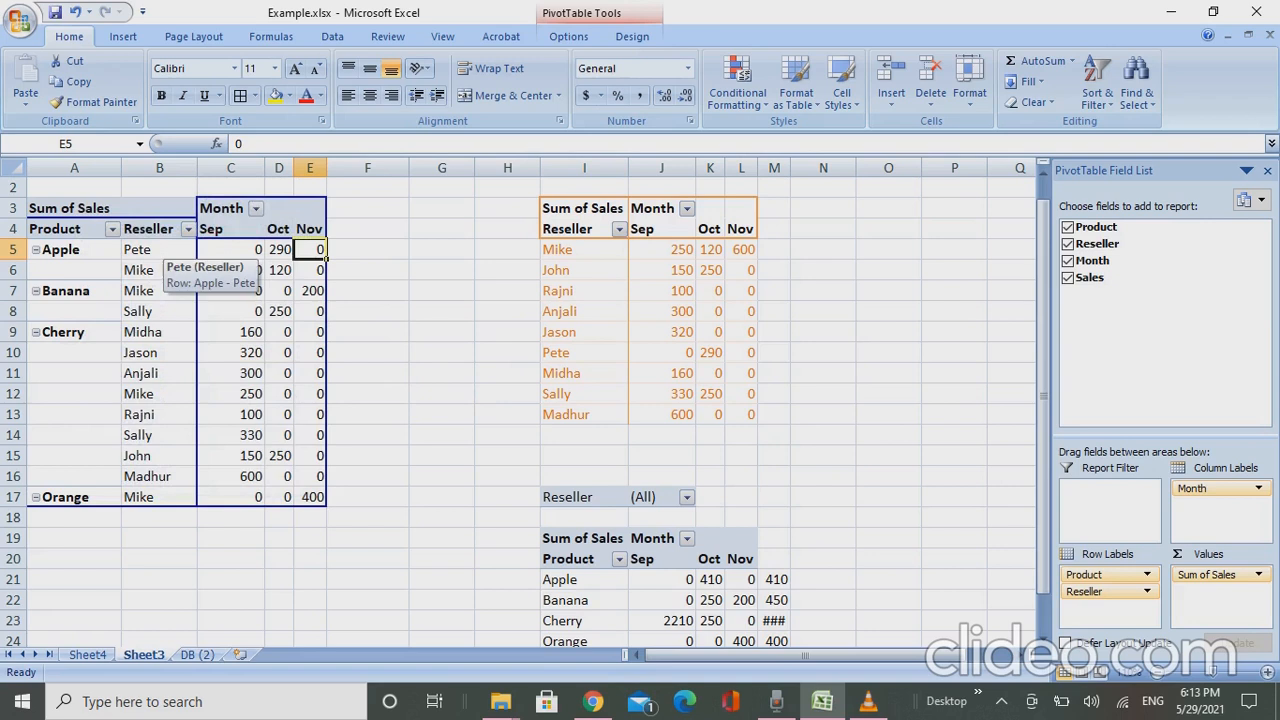
{"action": "left_click", "coordinate": [60, 250]}
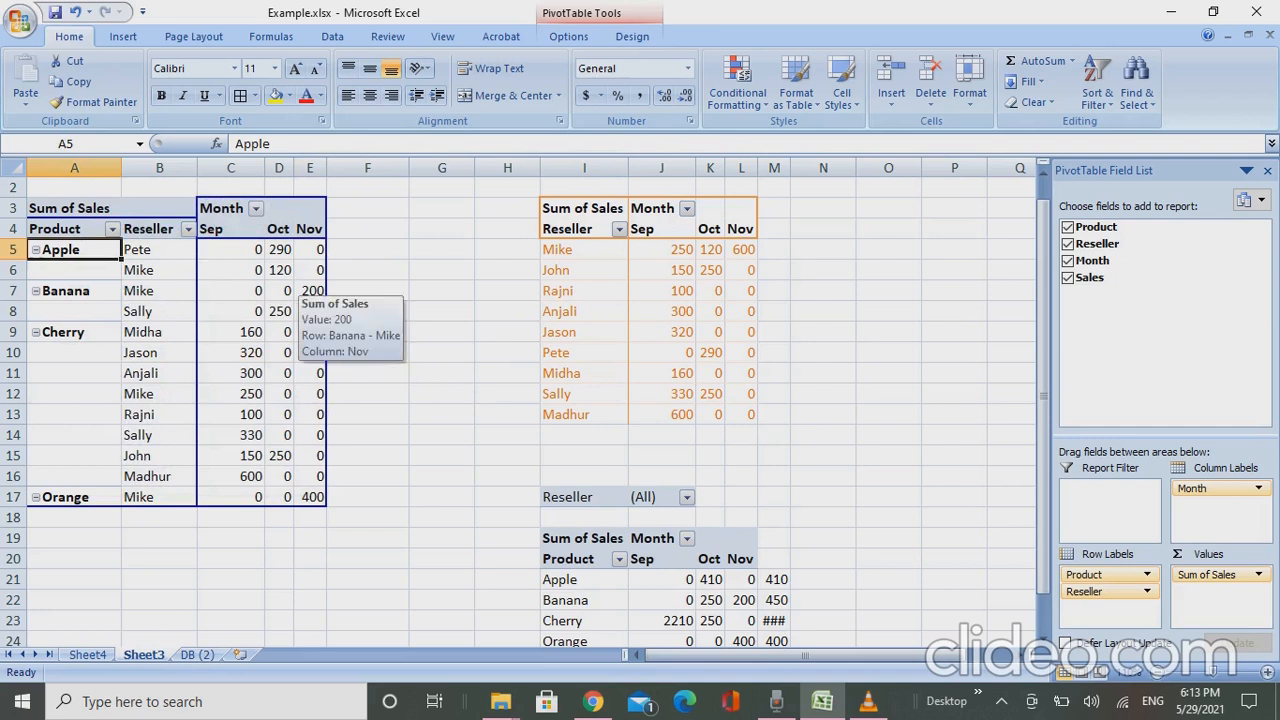
{"action": "left_click", "coordinate": [308, 291]}
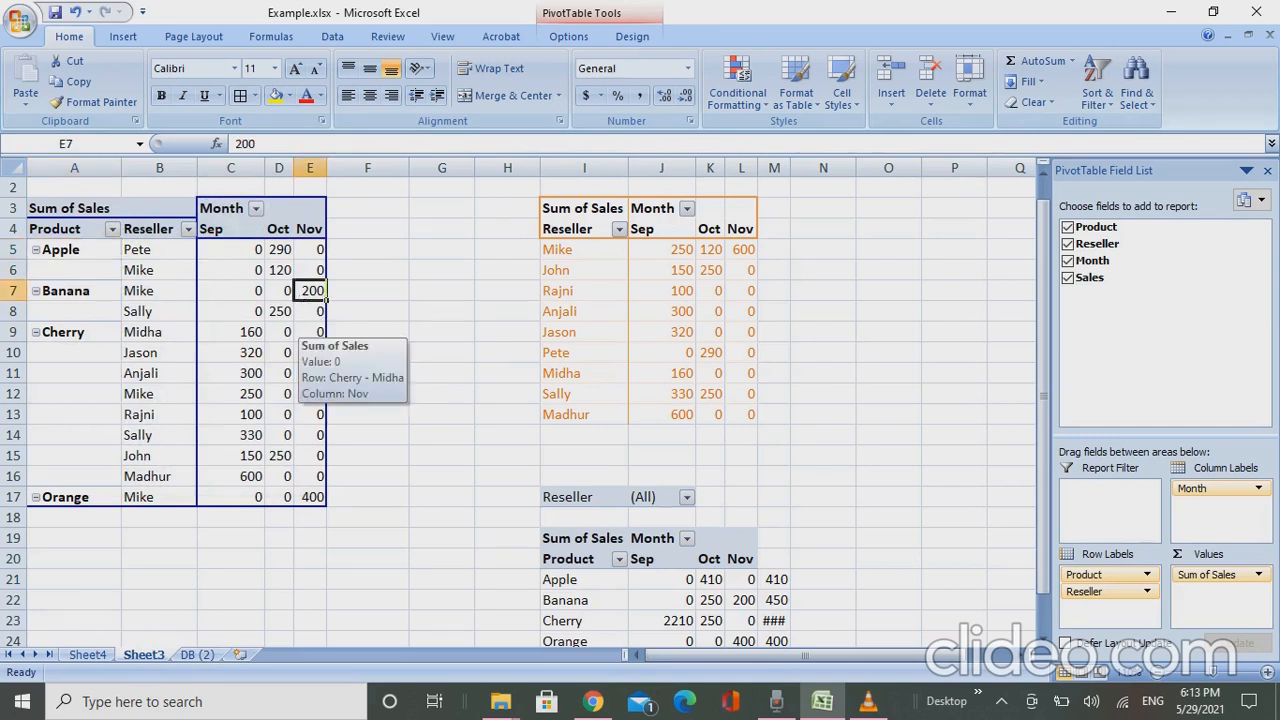
{"action": "left_click", "coordinate": [308, 250]}
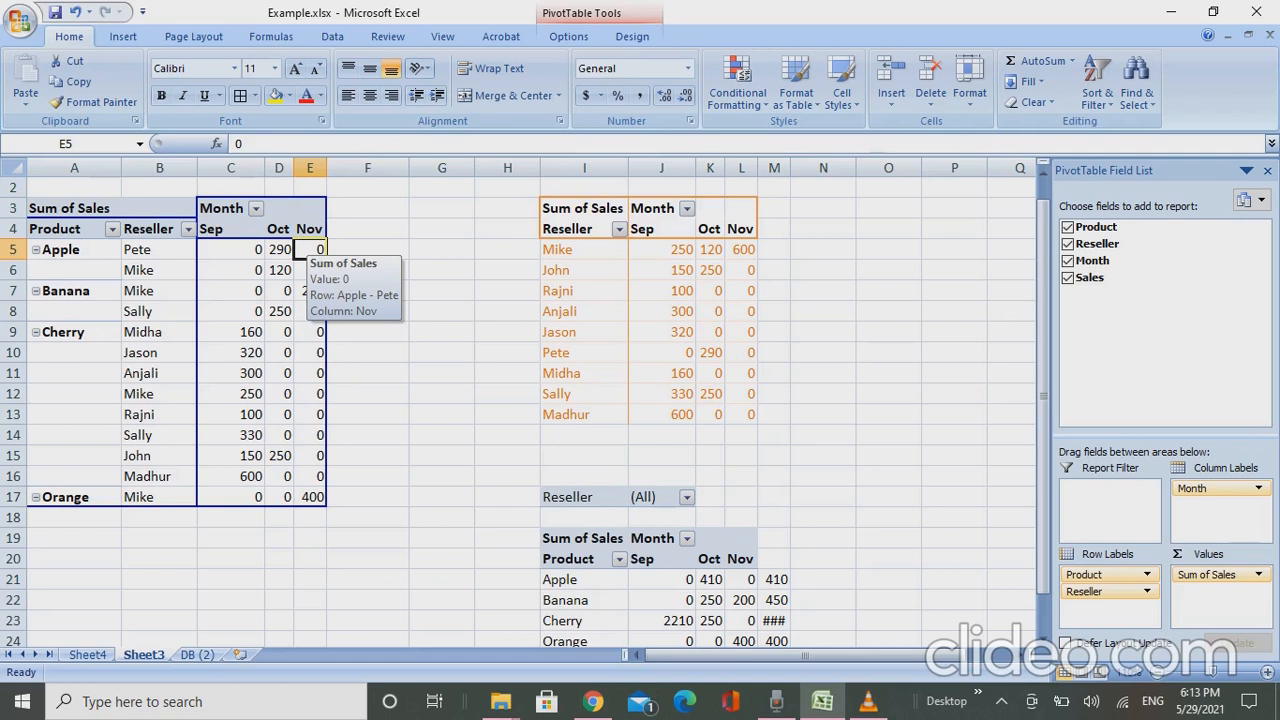
- Duplicate Sheet3 directly after itself and rename the duplicate sheet Copy Pvt
{"action": "key", "text": "Left"}
{"action": "key", "text": "Left"}
{"action": "key", "text": "Left"}
{"action": "key", "text": "Left"}
{"action": "key", "text": "Up"}
{"action": "key", "text": "Up"}
{"action": "key", "text": "Up"}
{"action": "key", "text": "Up"}
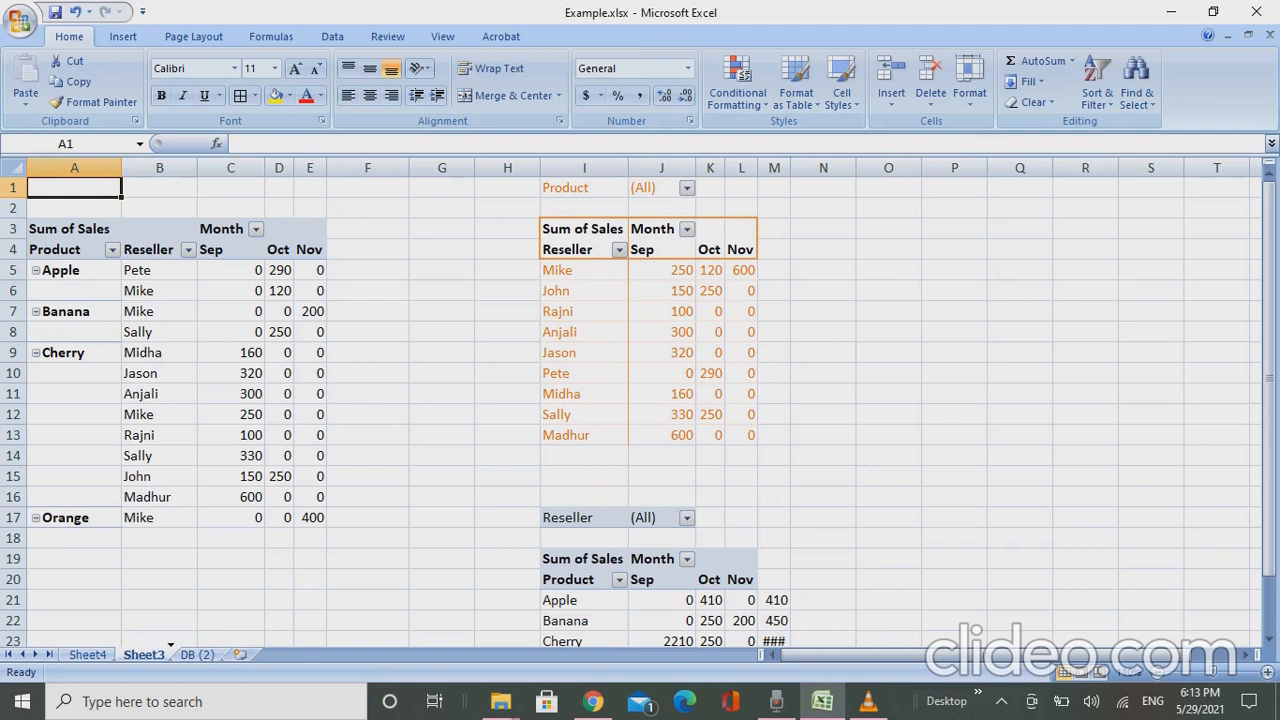
{"action": "left_click_drag", "start_coordinate": [170, 648], "coordinate": [172, 650]}
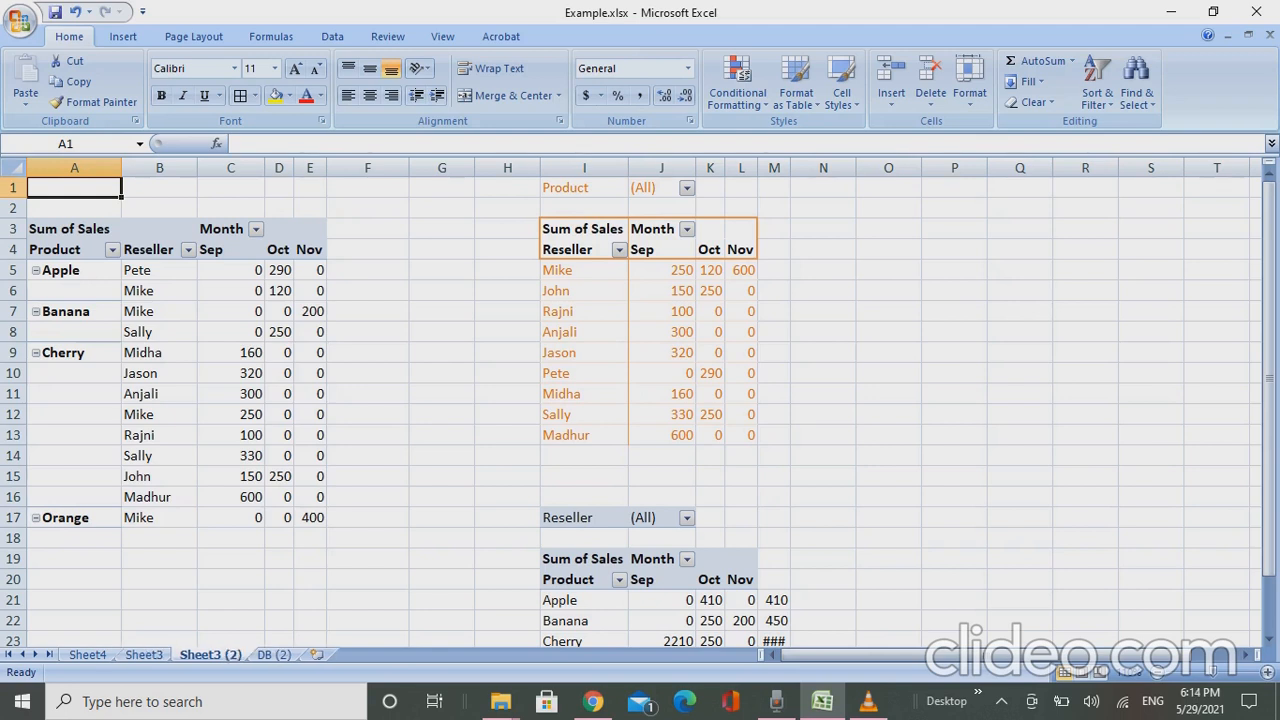
{"action": "double_click", "coordinate": [210, 655]}
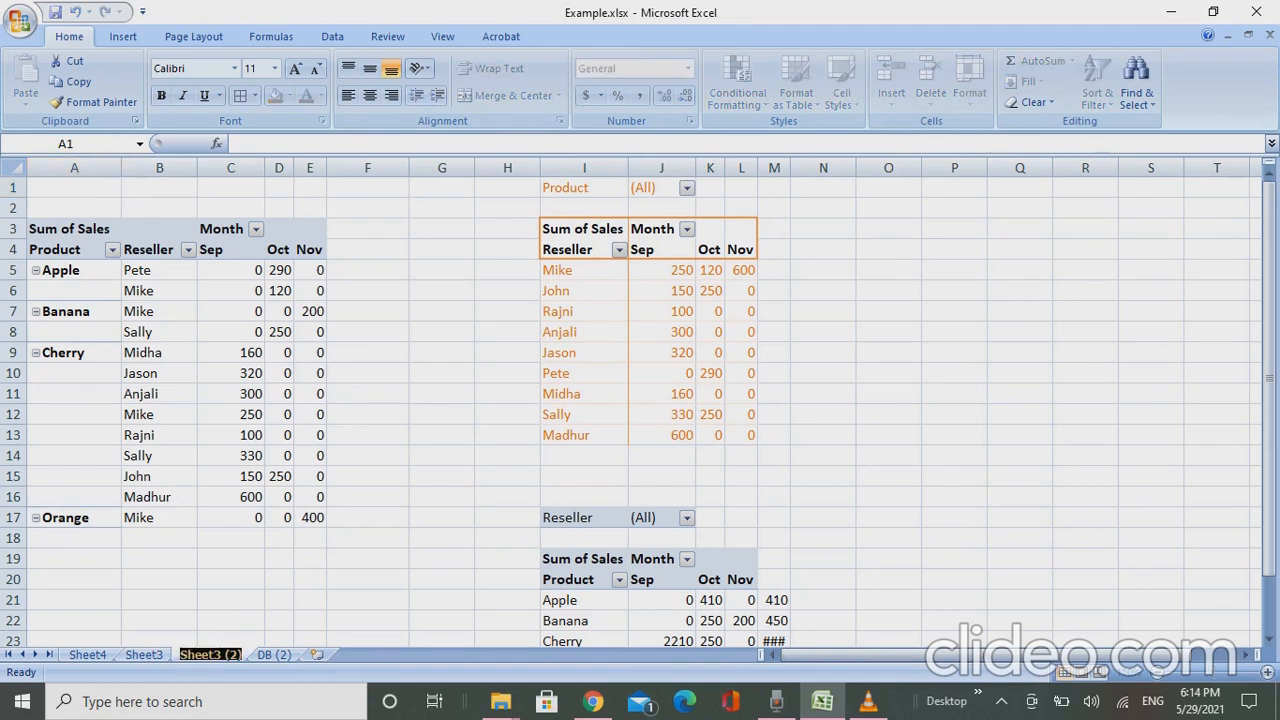
{"action": "type", "text": "Copy P"}
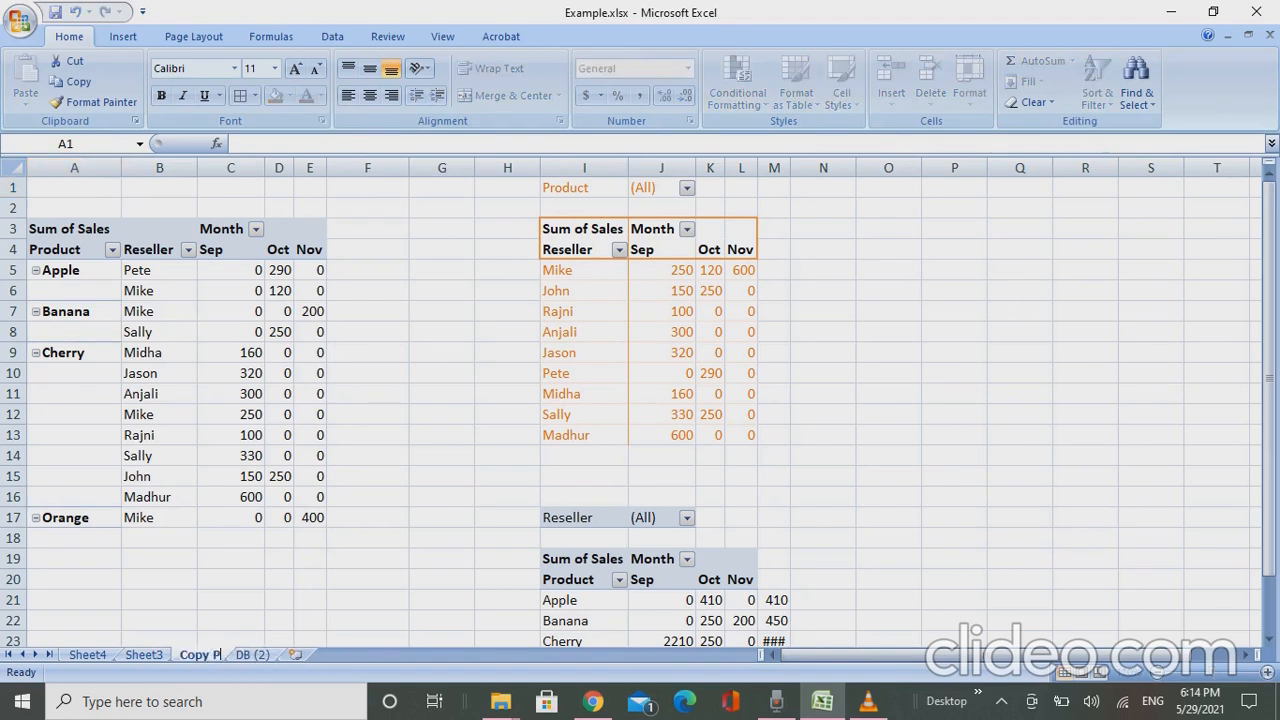
{"action": "type", "text": "vt"}
{"action": "key", "text": "Return"}
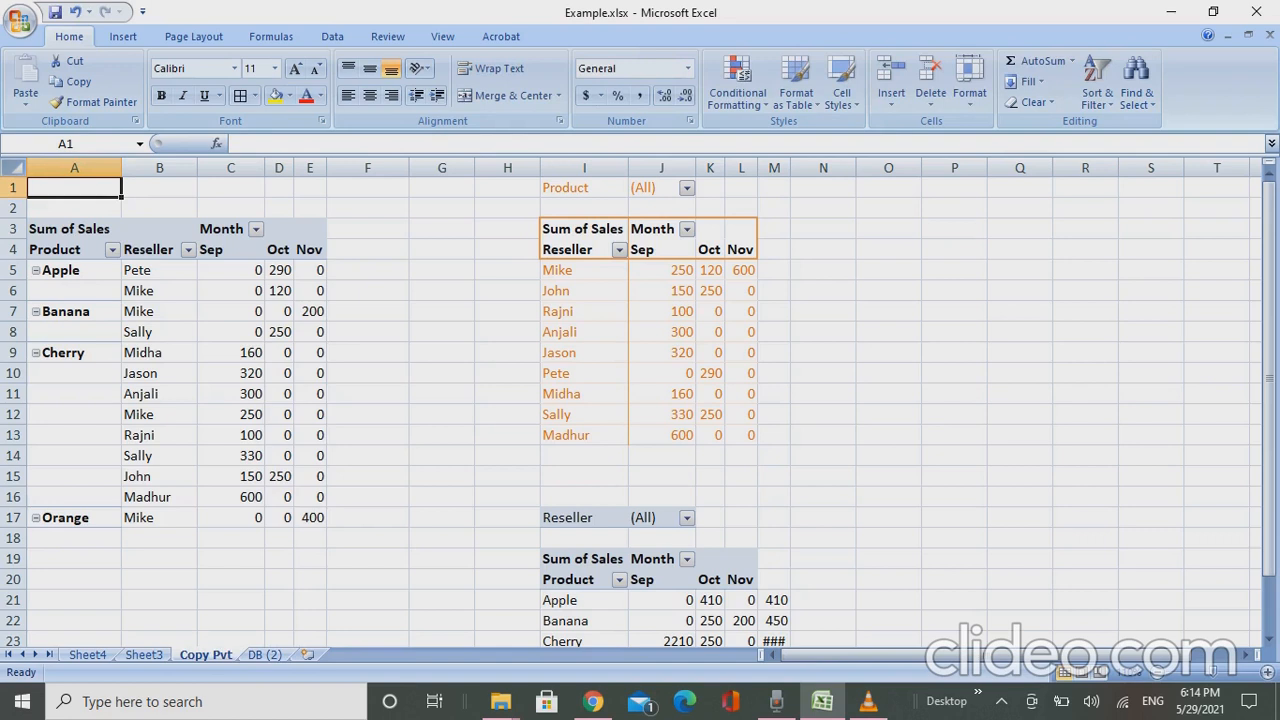
{"action": "key", "text": "Down"}
{"action": "key", "text": "Down"}
{"action": "key", "text": "Down"}
{"action": "key", "text": "Down"}
{"action": "key", "text": "Up"}
{"action": "key", "text": "Up"}
{"action": "key", "text": "Up"}
{"action": "key", "text": "Up"}
{"action": "key", "text": "Down"}
{"action": "key", "text": "Down"}
{"action": "key", "text": "Down"}
{"action": "key", "text": "Up"}
{"action": "key", "text": "Up"}
{"action": "key", "text": "Down"}
{"action": "key", "text": "Down"}
- Try pasting the entire Copy Pvt sheet over itself as values only, and undo that paste
{"action": "left_click", "coordinate": [14, 168]}
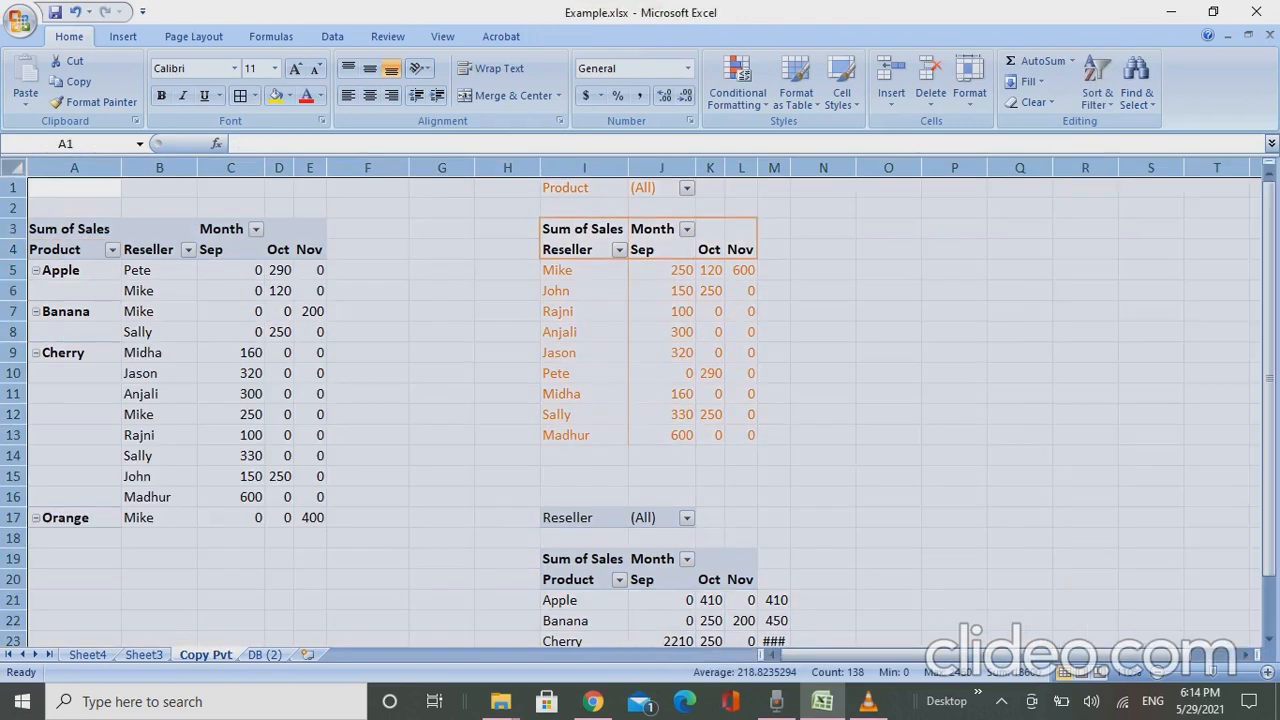
{"action": "key", "text": "ctrl+c"}
{"action": "key", "text": "alt"}
{"action": "key", "text": "h"}
{"action": "key", "text": "v"}
{"action": "key", "text": "s"}
{"action": "key", "text": "v"}
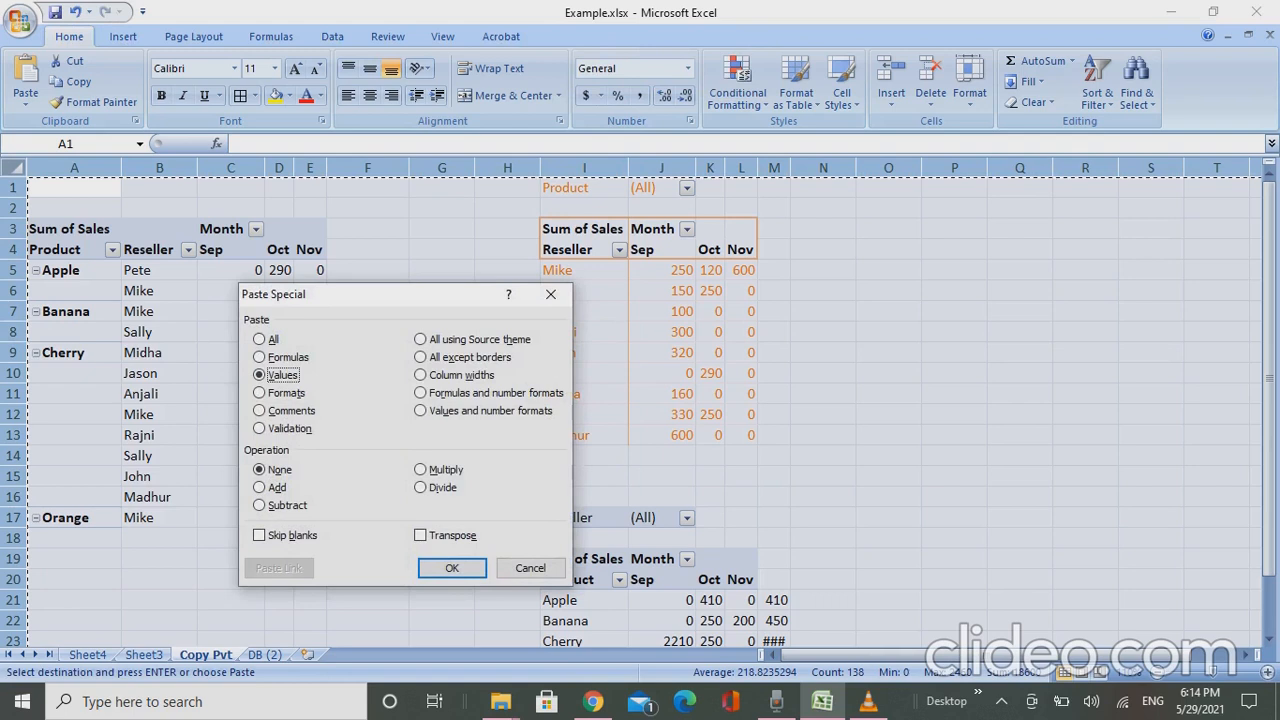
{"action": "key", "text": "Return"}
{"action": "key", "text": "Escape"}
{"action": "key", "text": "ctrl+z"}
- Copy the whole Copy Pvt sheet and paste it over itself as values to turn its pivots into static data
{"action": "key", "text": "ctrl+c"}
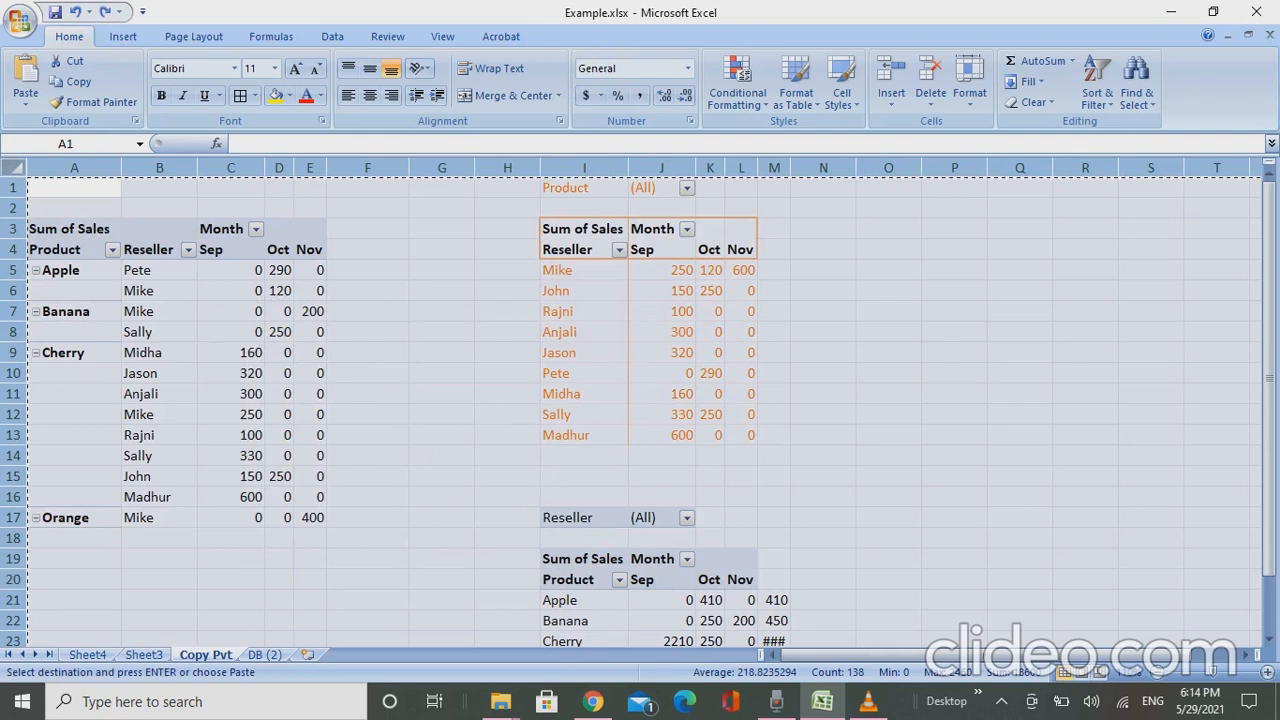
{"action": "key", "text": "alt+e"}
{"action": "key", "text": "s"}
{"action": "key", "text": "v"}
{"action": "key", "text": "Return"}
{"action": "key", "text": "Escape"}
{"action": "key", "text": "ctrl+Home"}
- Enter the heading Total in M4, next to the Nov column of the reseller table
{"action": "key", "text": "Down"}
{"action": "key", "text": "Down"}
{"action": "key", "text": "Down"}
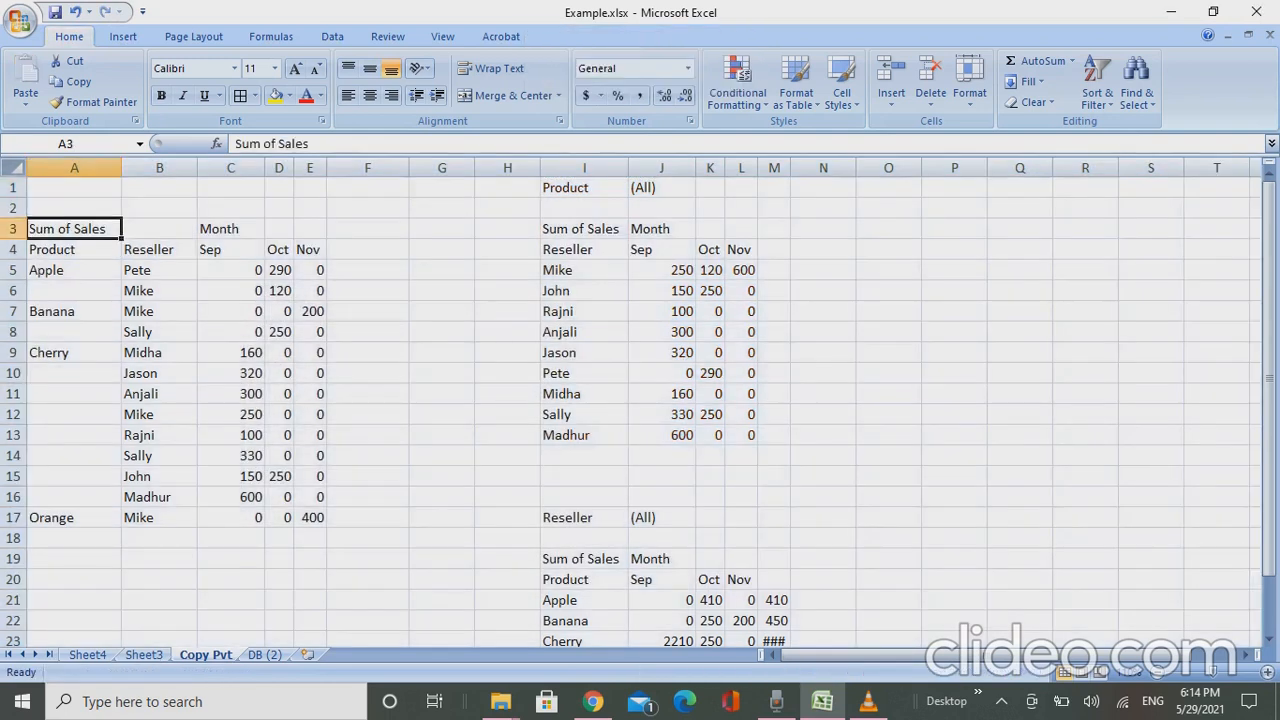
{"action": "key", "text": "Up"}
{"action": "key", "text": "Down"}
{"action": "key", "text": "Right"}
{"action": "key", "text": "Right"}
{"action": "key", "text": "Right"}
{"action": "key", "text": "Right"}
{"action": "key", "text": "Right"}
{"action": "key", "text": "Right"}
{"action": "key", "text": "Right"}
{"action": "key", "text": "Right"}
{"action": "key", "text": "Right"}
{"action": "key", "text": "Right"}
{"action": "key", "text": "Right"}
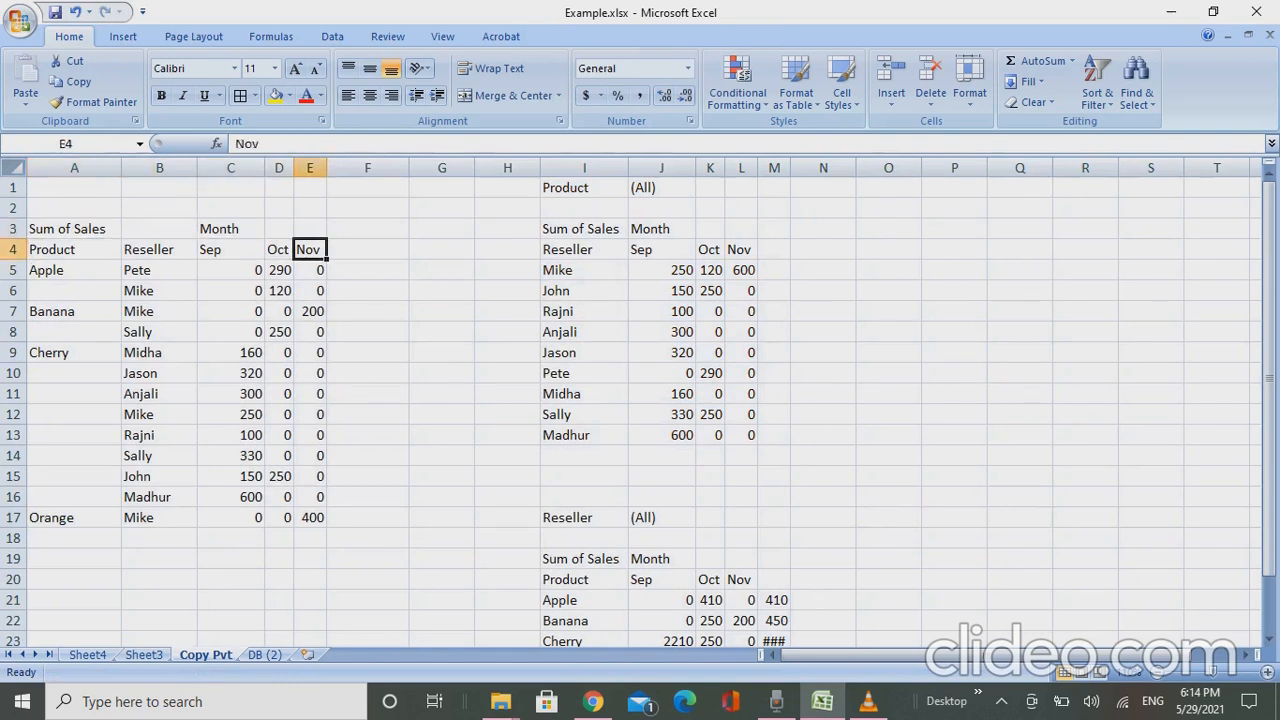
{"action": "key", "text": "Right"}
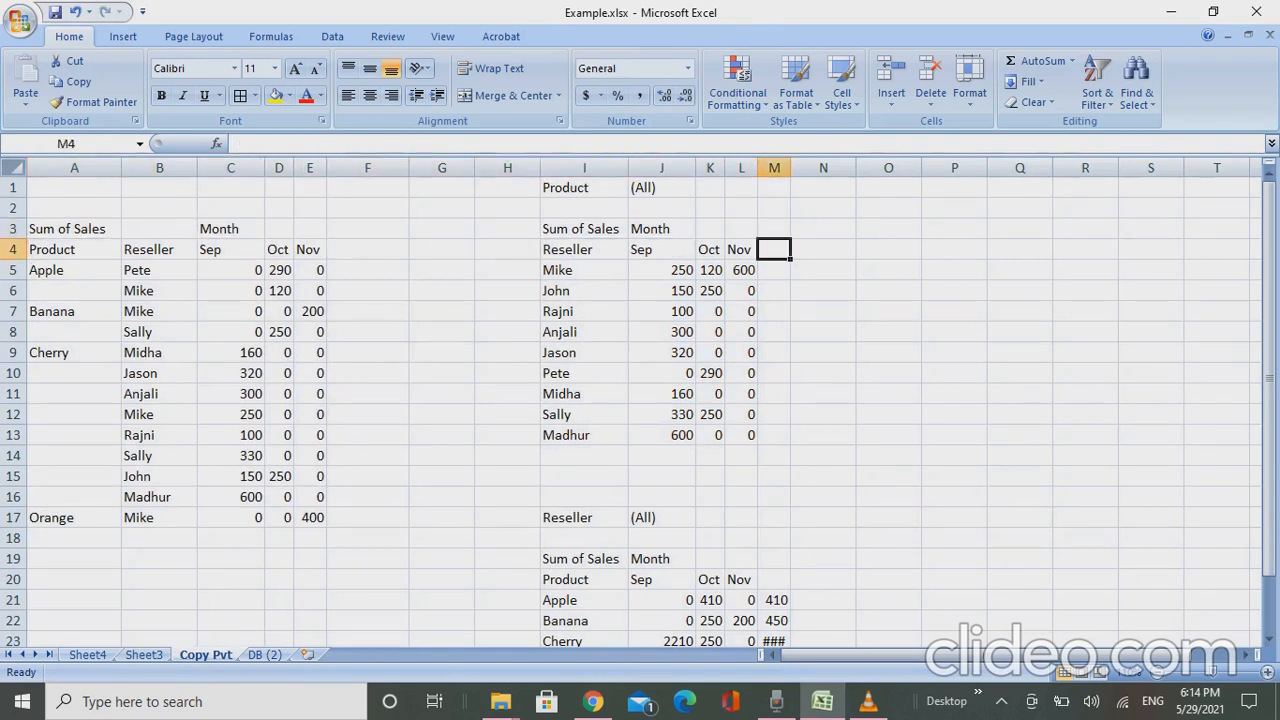
{"action": "type", "text": "Total"}
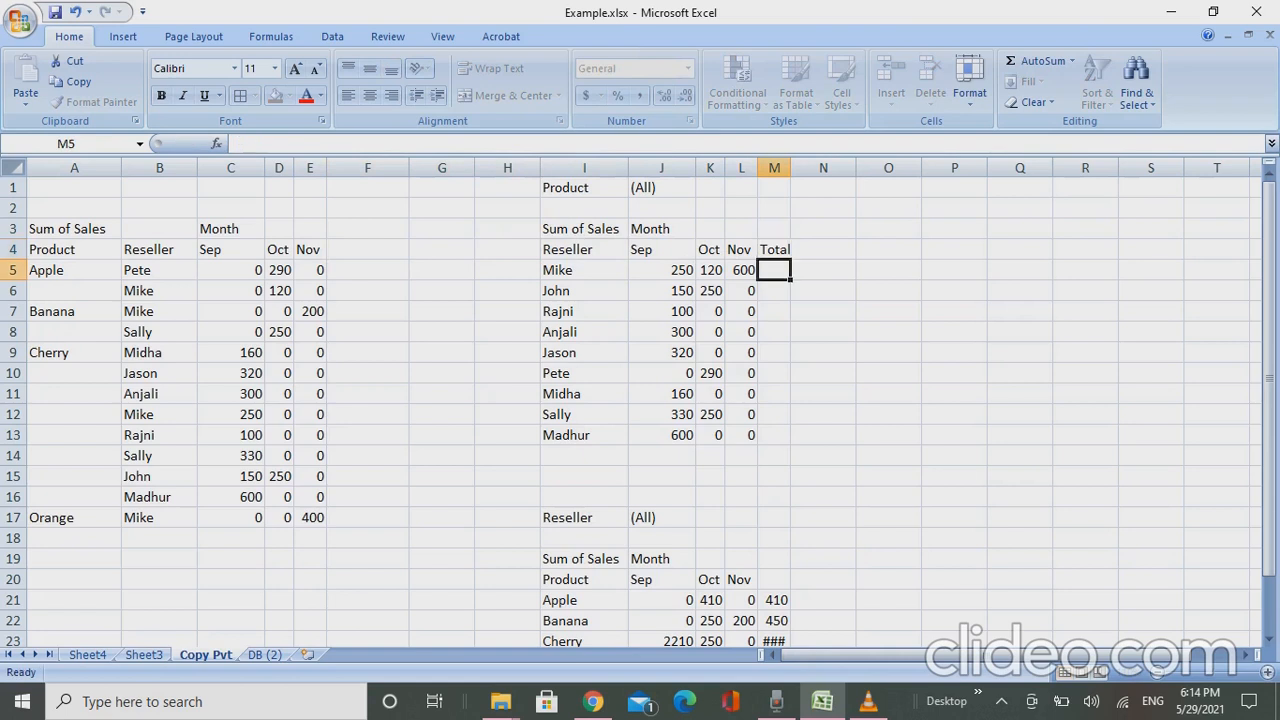
{"action": "key", "text": "Return"}
{"action": "key", "text": "Up"}
{"action": "key", "text": "Down"}
- Enter a SUM formula in M5 that adds the first reseller's Sep, Oct and Nov sales from J5:L5
{"action": "type", "text": "="}
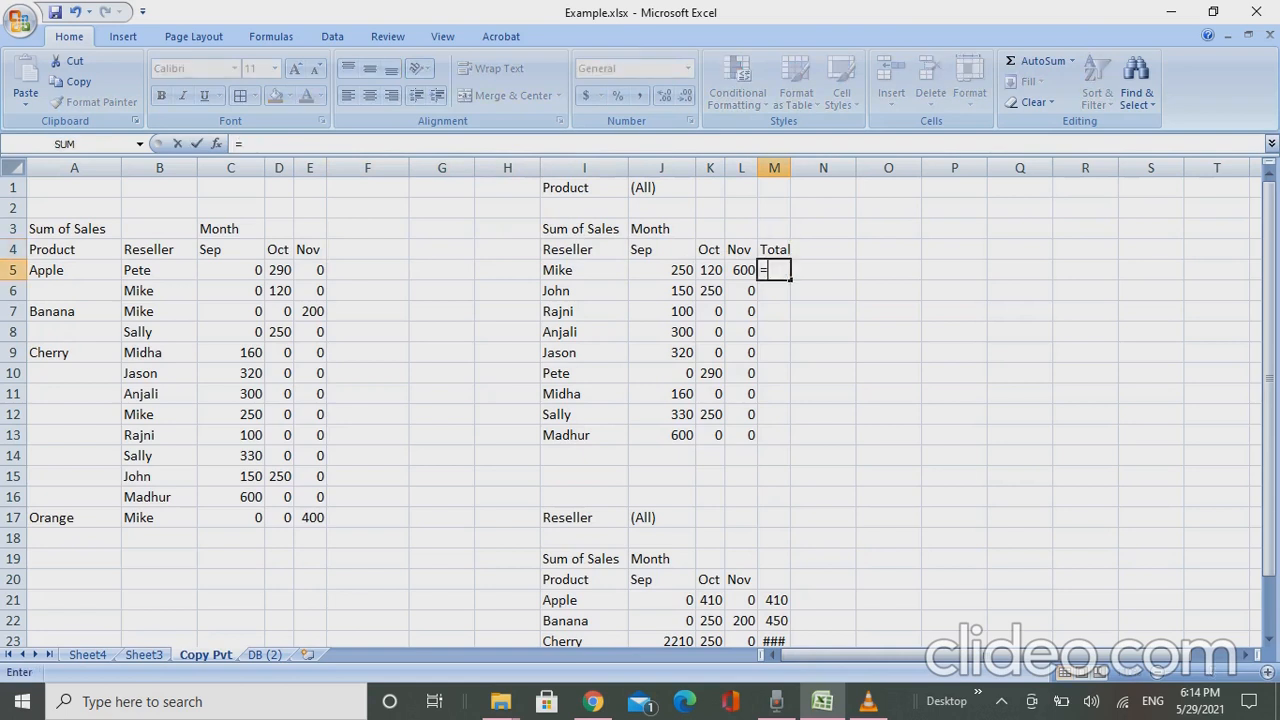
{"action": "type", "text": "sum("}
{"action": "key", "text": "Left"}
{"action": "key", "text": "Left"}
{"action": "key", "text": "Left"}
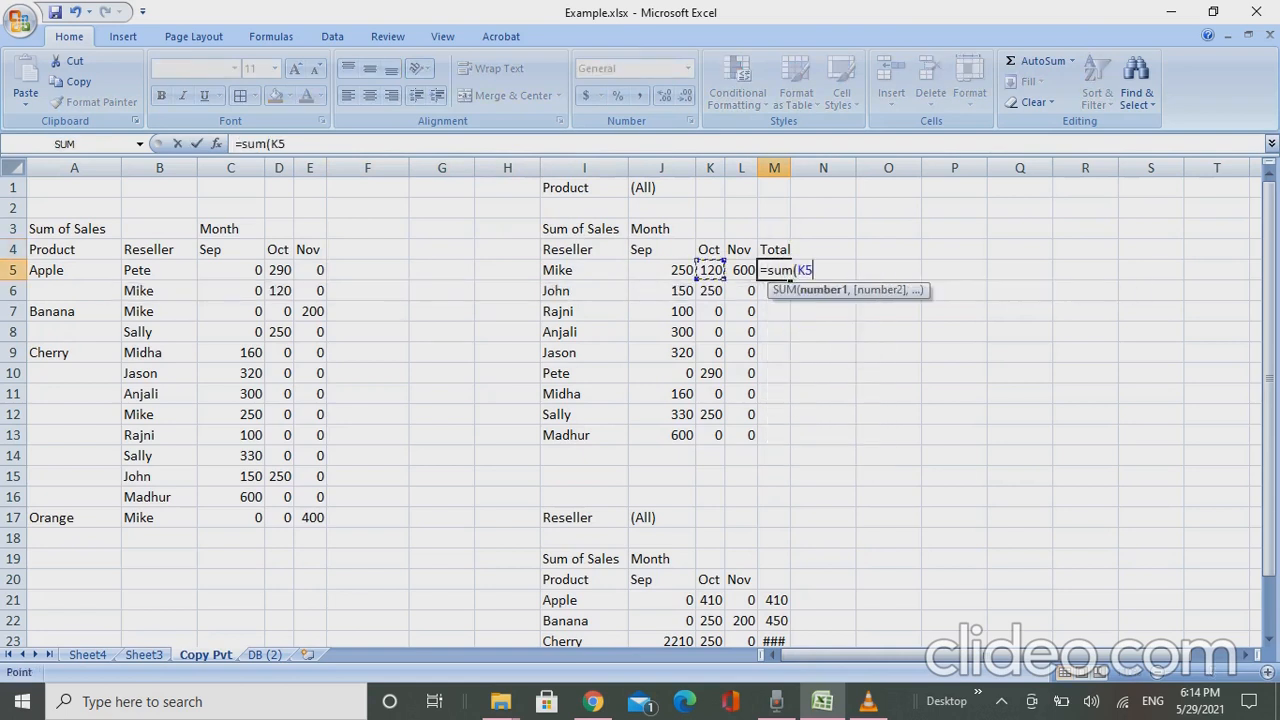
{"action": "key", "text": "shift+Right"}
{"action": "key", "text": "shift+Right"}
{"action": "type", "text": ")"}
{"action": "key", "text": "Return"}
- Copy the total formula from M5 and paste it as formulas into M6:M13 for the remaining resellers
{"action": "key", "text": "Up"}
{"action": "key", "text": "ctrl+c"}
{"action": "key", "text": "Down"}
{"action": "key", "text": "shift+Down"}
{"action": "key", "text": "shift+Down"}
{"action": "key", "text": "shift+Down"}
{"action": "key", "text": "shift+Down"}
{"action": "key", "text": "shift+Down"}
{"action": "key", "text": "shift+Down"}
{"action": "key", "text": "shift+Down"}
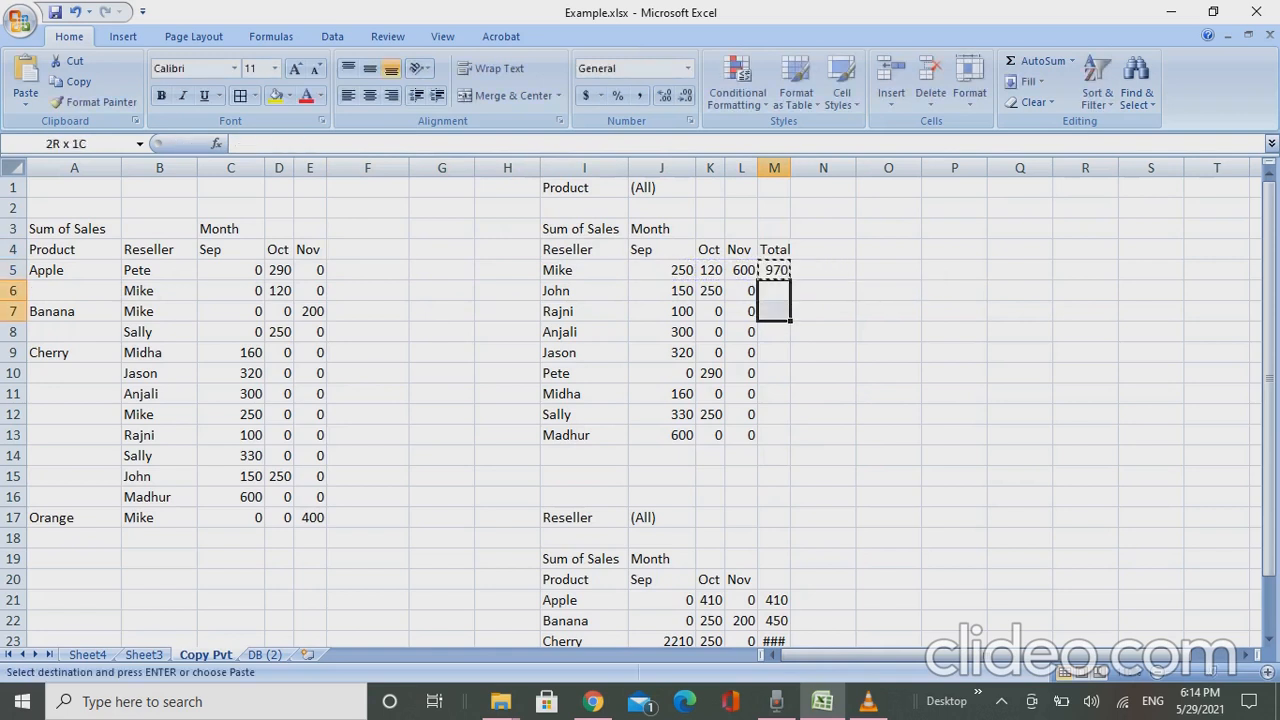
{"action": "key", "text": "alt+e"}
{"action": "key", "text": "s"}
{"action": "key", "text": "f"}
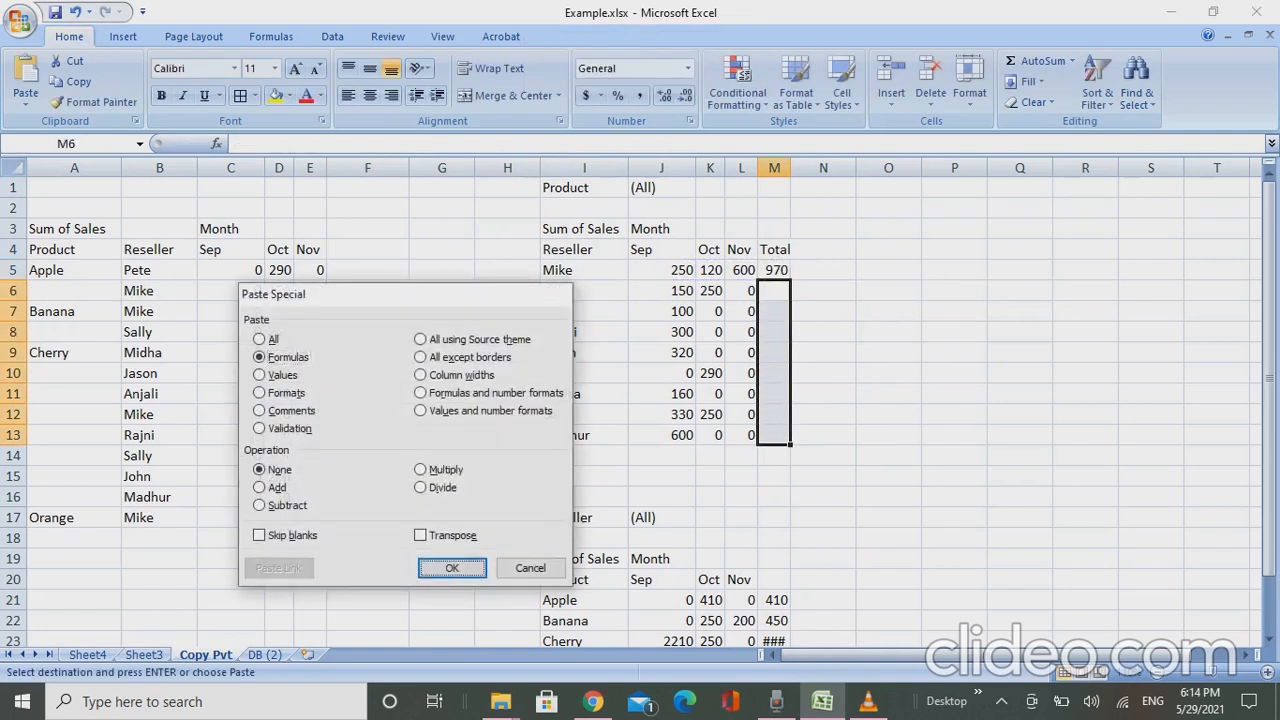
{"action": "key", "text": "Return"}
{"action": "key", "text": "Escape"}
- Apply filters to the reseller table in I4:M13, including the Total column
{"action": "key", "text": "Up"}
{"action": "key", "text": "Up"}
{"action": "key", "text": "Left"}
{"action": "key", "text": "Left"}
{"action": "key", "text": "Left"}
{"action": "key", "text": "Left"}
{"action": "key", "text": "Left"}
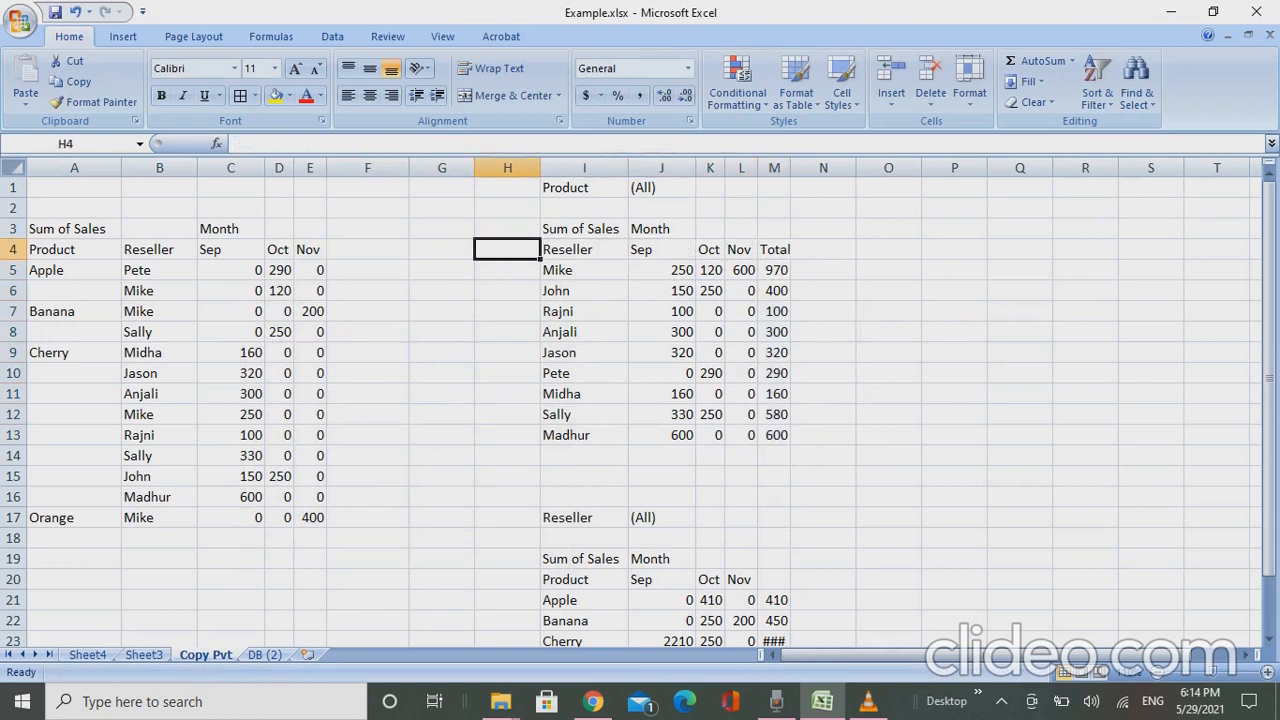
{"action": "key", "text": "Right"}
{"action": "key", "text": "shift+Right"}
{"action": "key", "text": "shift+Right"}
{"action": "key", "text": "shift+Right"}
{"action": "key", "text": "shift+Right"}
{"action": "key", "text": "ctrl+shift+Down"}
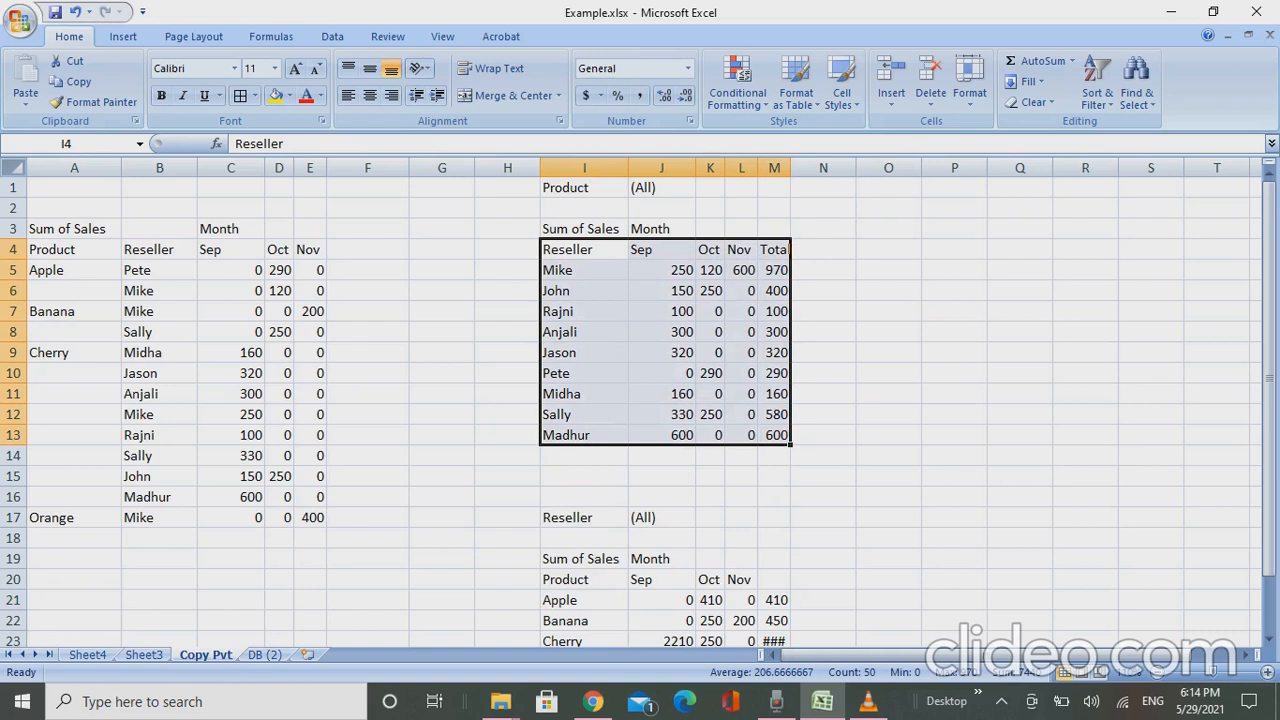
{"action": "key", "text": "ctrl+shift+l"}
- Sort the filtered reseller table by the Total column from largest to smallest
{"action": "key", "text": "Right"}
{"action": "key", "text": "Right"}
{"action": "key", "text": "Right"}
{"action": "key", "text": "Right"}
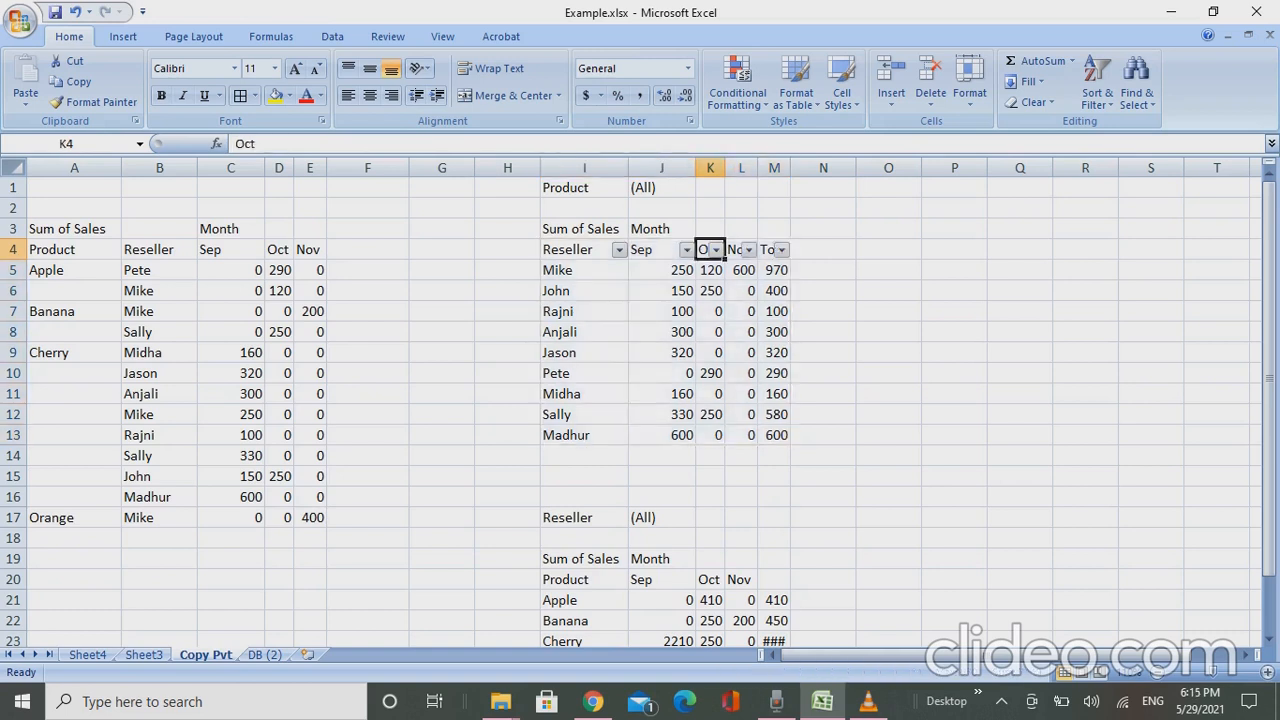
{"action": "key", "text": "alt+Down"}
{"action": "key", "text": "Down"}
{"action": "key", "text": "Down"}
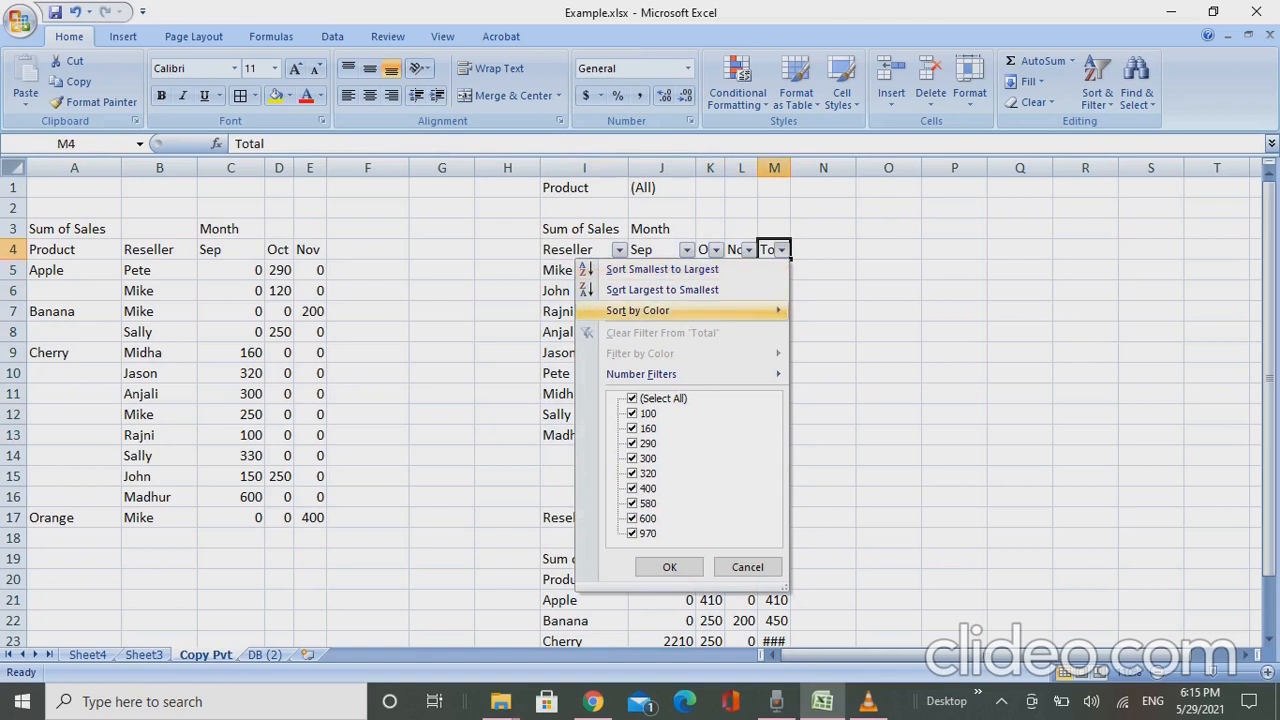
{"action": "key", "text": "Up"}
{"action": "key", "text": "Up"}
{"action": "key", "text": "Down"}
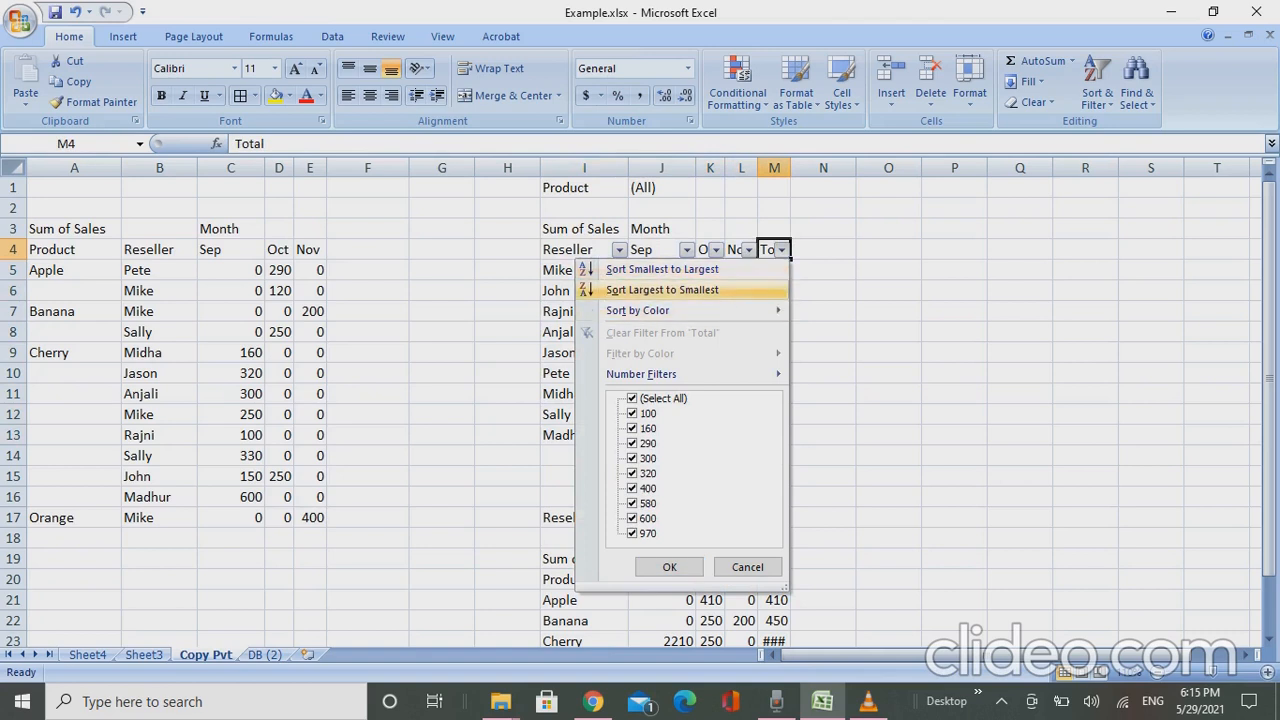
{"action": "key", "text": "Return"}
{"action": "key", "text": "Down"}
{"action": "key", "text": "ctrl+Down"}
{"action": "key", "text": "ctrl+Up"}
{"action": "key", "text": "Down"}
{"action": "key", "text": "Up"}
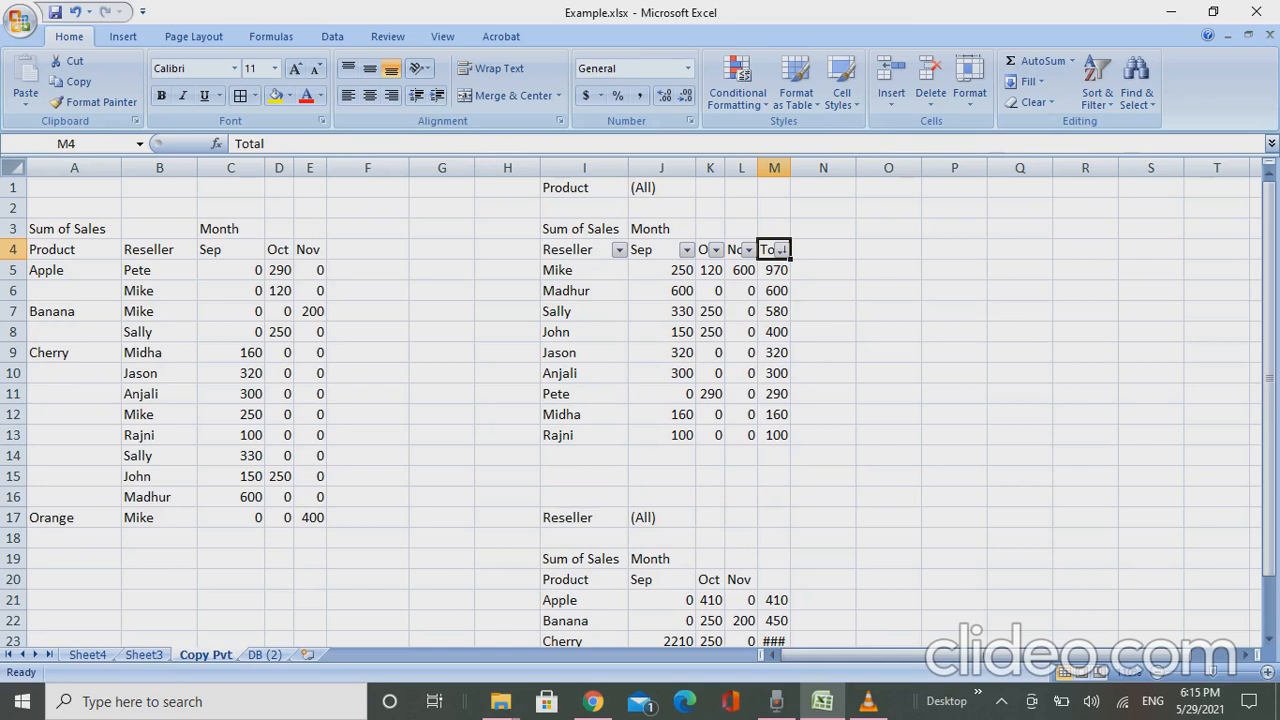
- Return to Sheet3 and refresh the product and reseller pivot from its Apple row
{"action": "key", "text": "ctrl+Page_Up"}
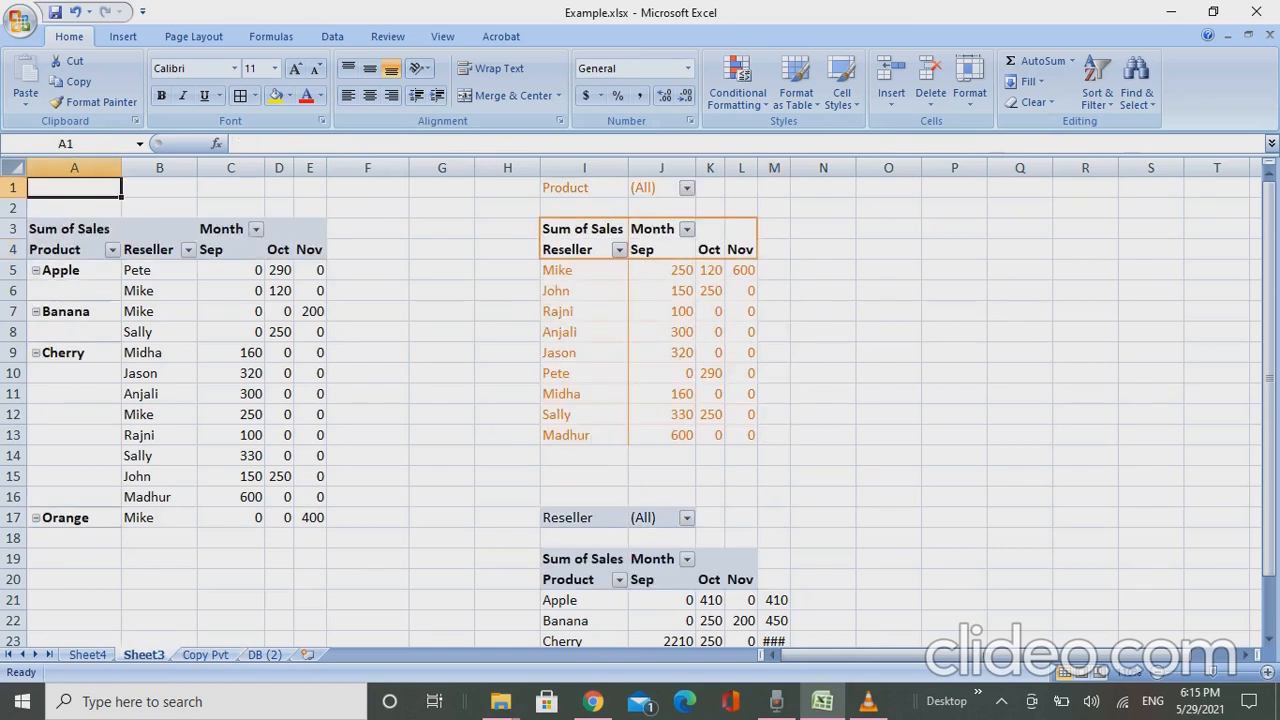
{"action": "left_click", "coordinate": [70, 250]}
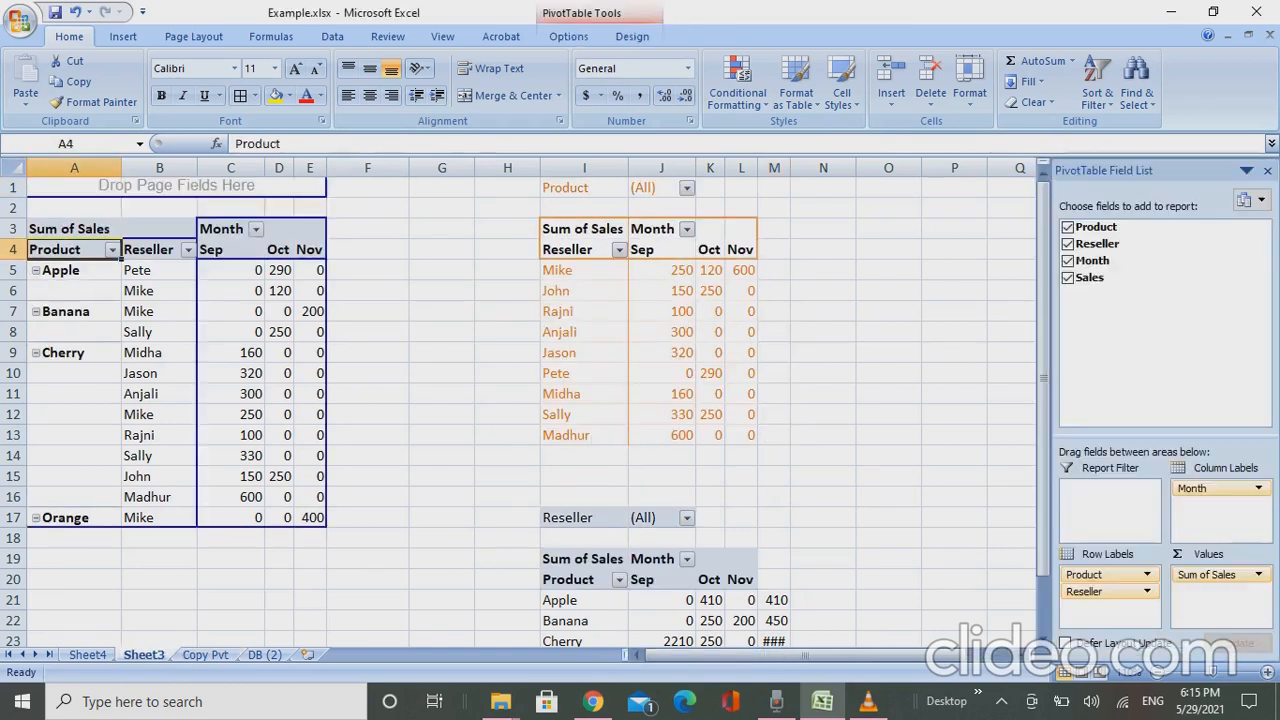
{"action": "left_click", "coordinate": [60, 272]}
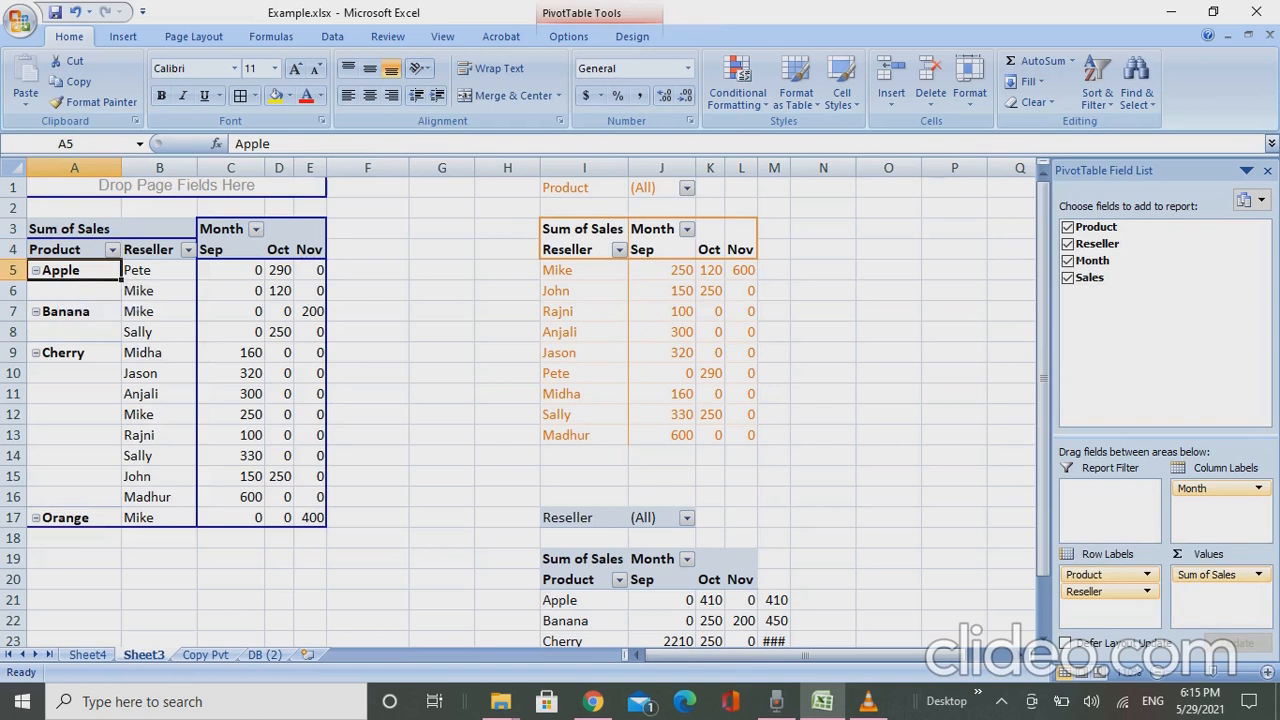
{"action": "right_click", "coordinate": [66, 272]}
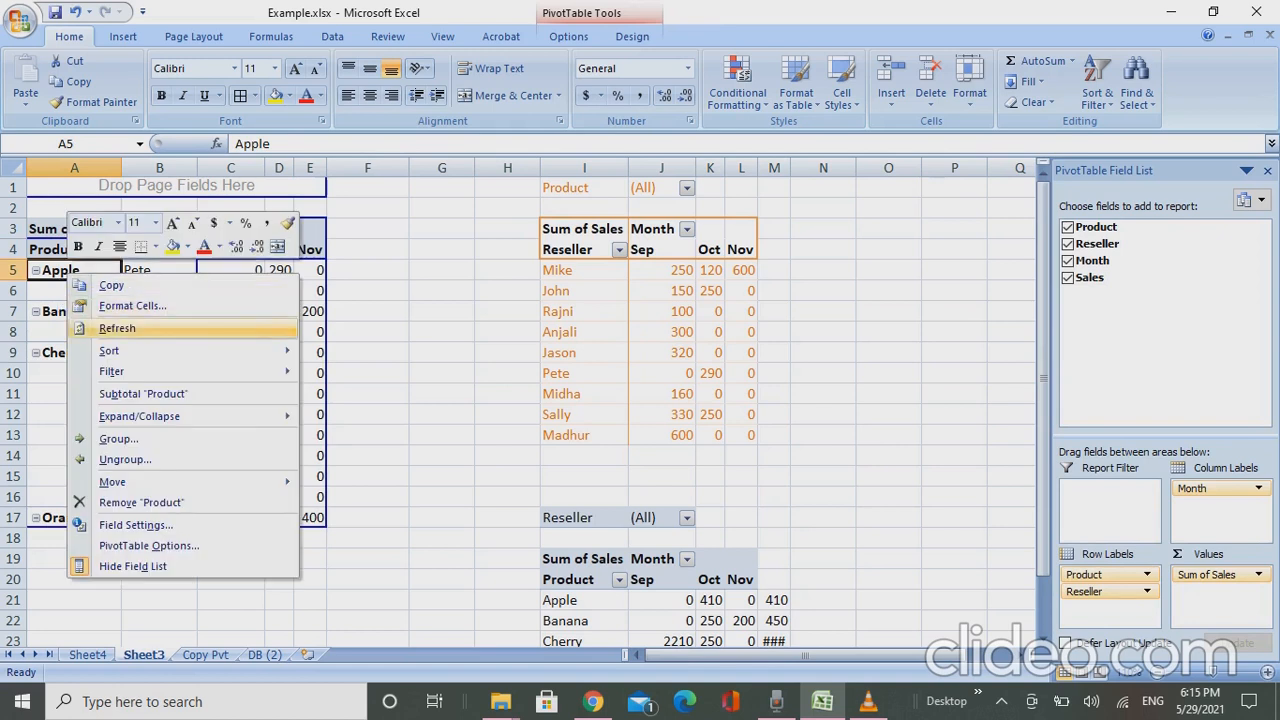
{"action": "left_click", "coordinate": [117, 328]}
{"action": "left_click", "coordinate": [82, 311]}
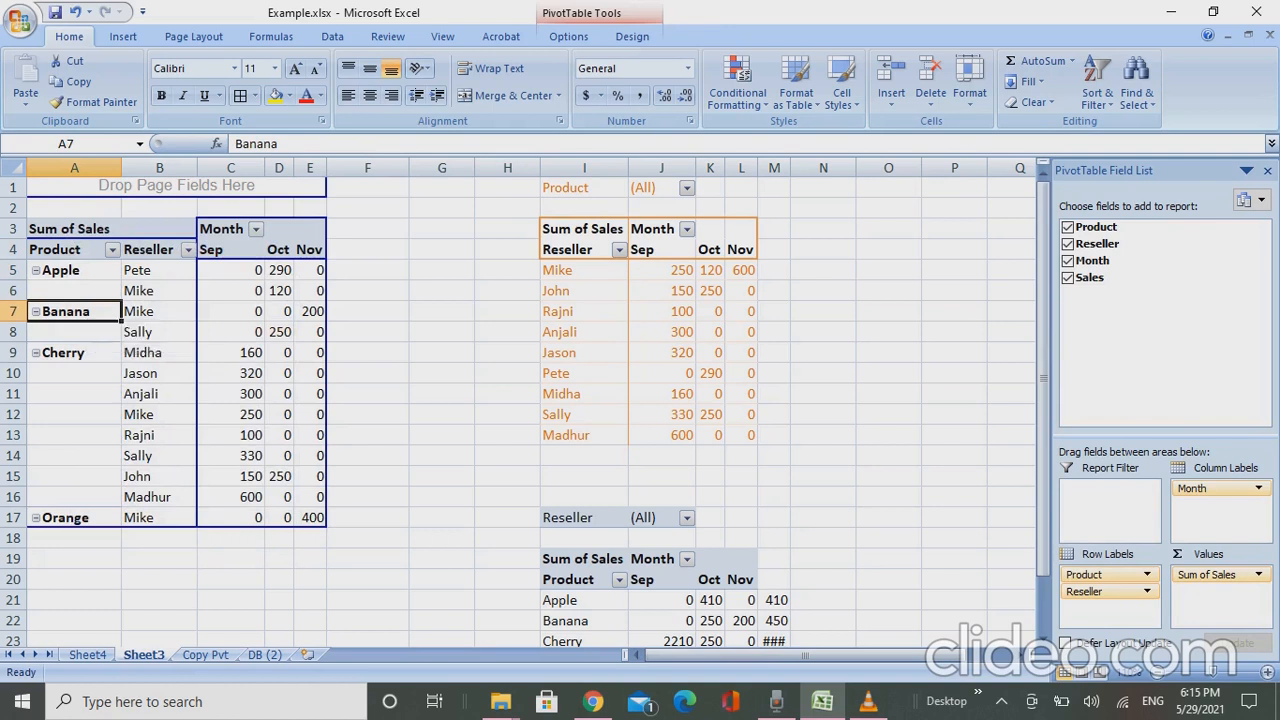
{"action": "left_click", "coordinate": [219, 249]}
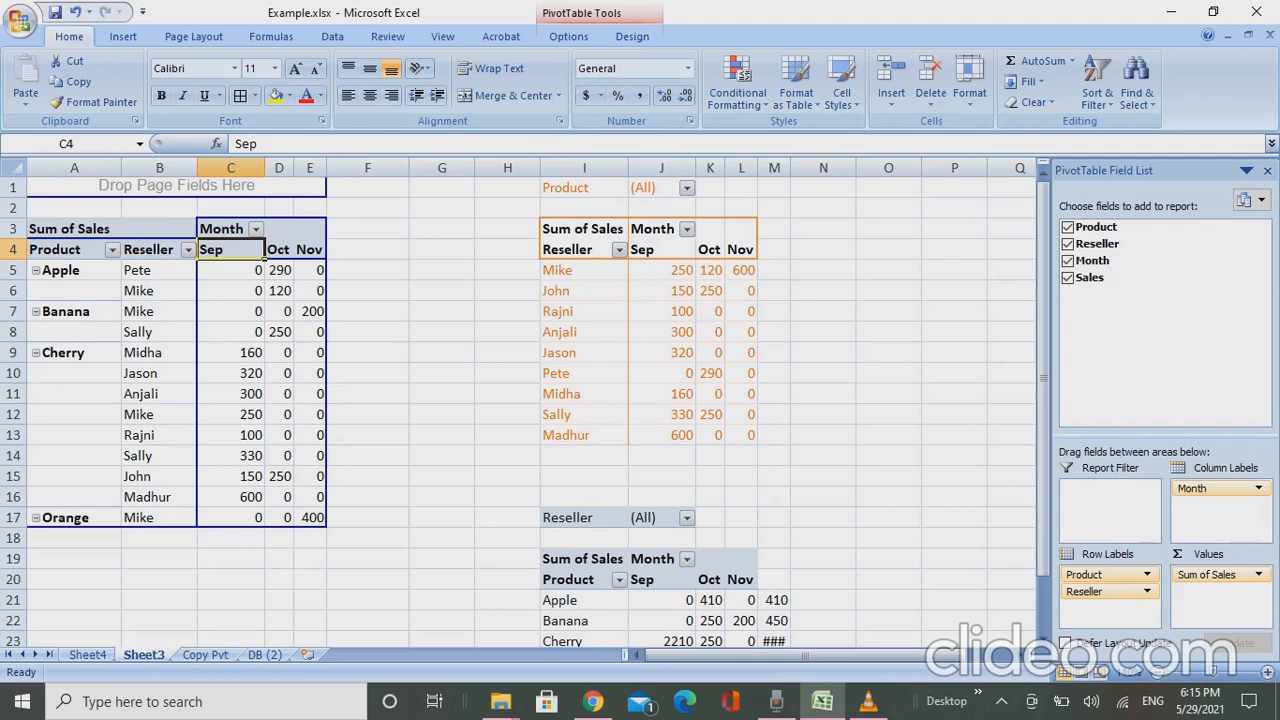
{"action": "left_click", "coordinate": [279, 249]}
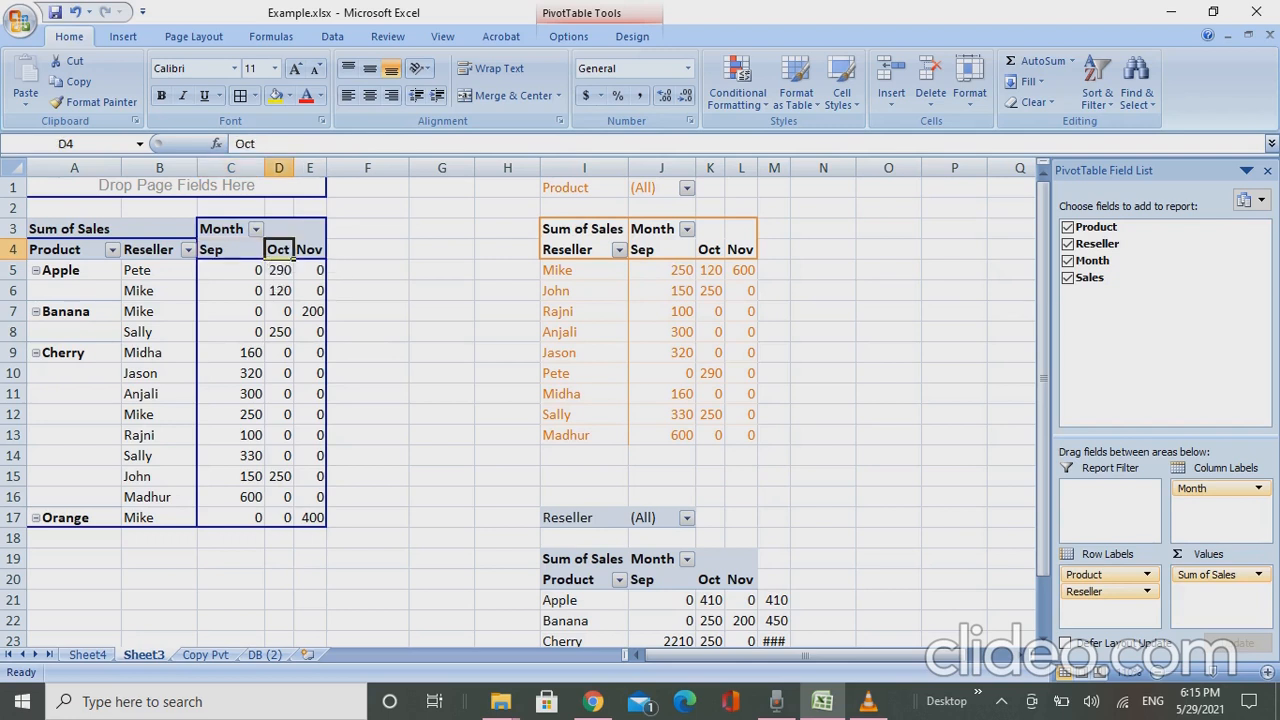
{"action": "left_click", "coordinate": [240, 252]}
{"action": "right_click", "coordinate": [240, 252]}
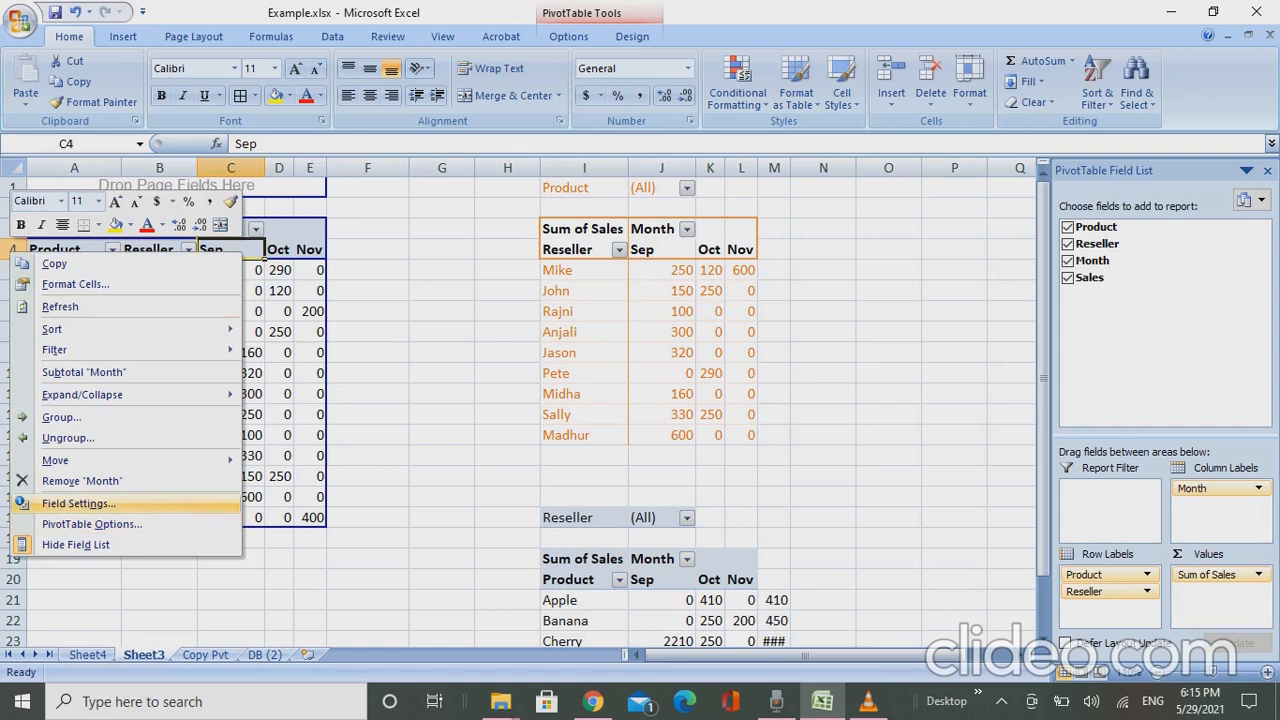
{"action": "left_click", "coordinate": [78, 503]}
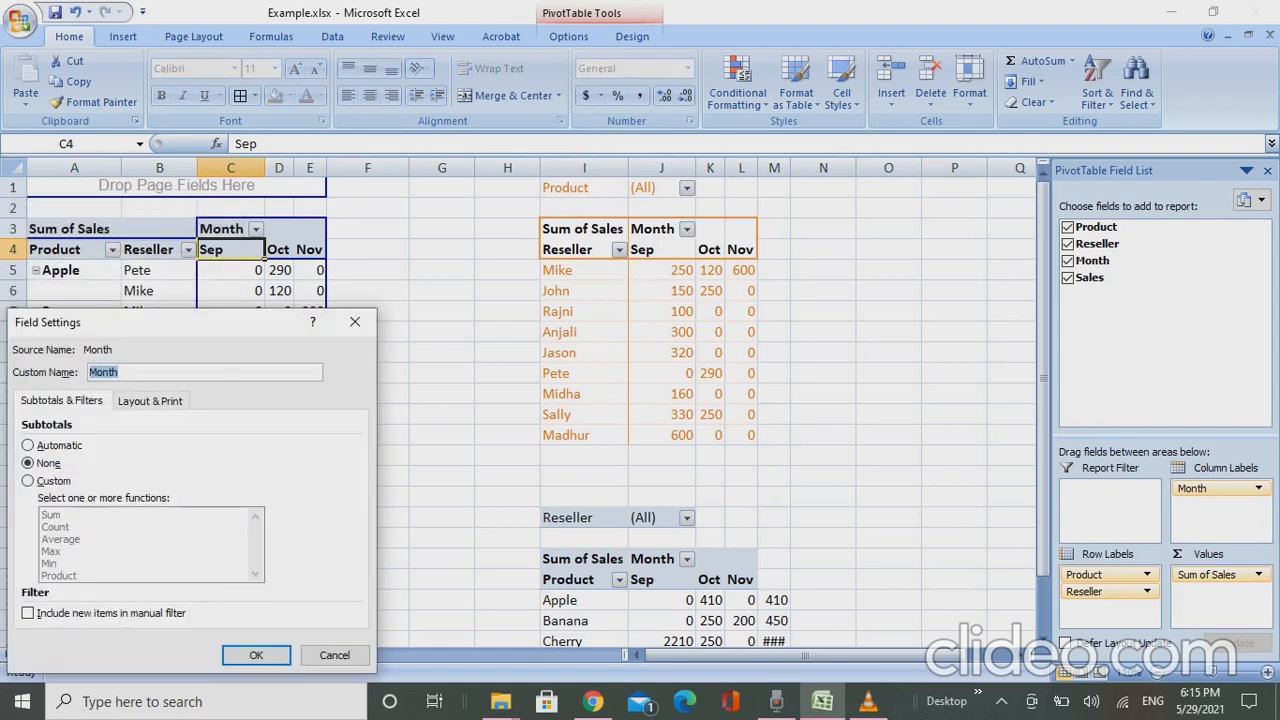
{"action": "left_click", "coordinate": [48, 481]}
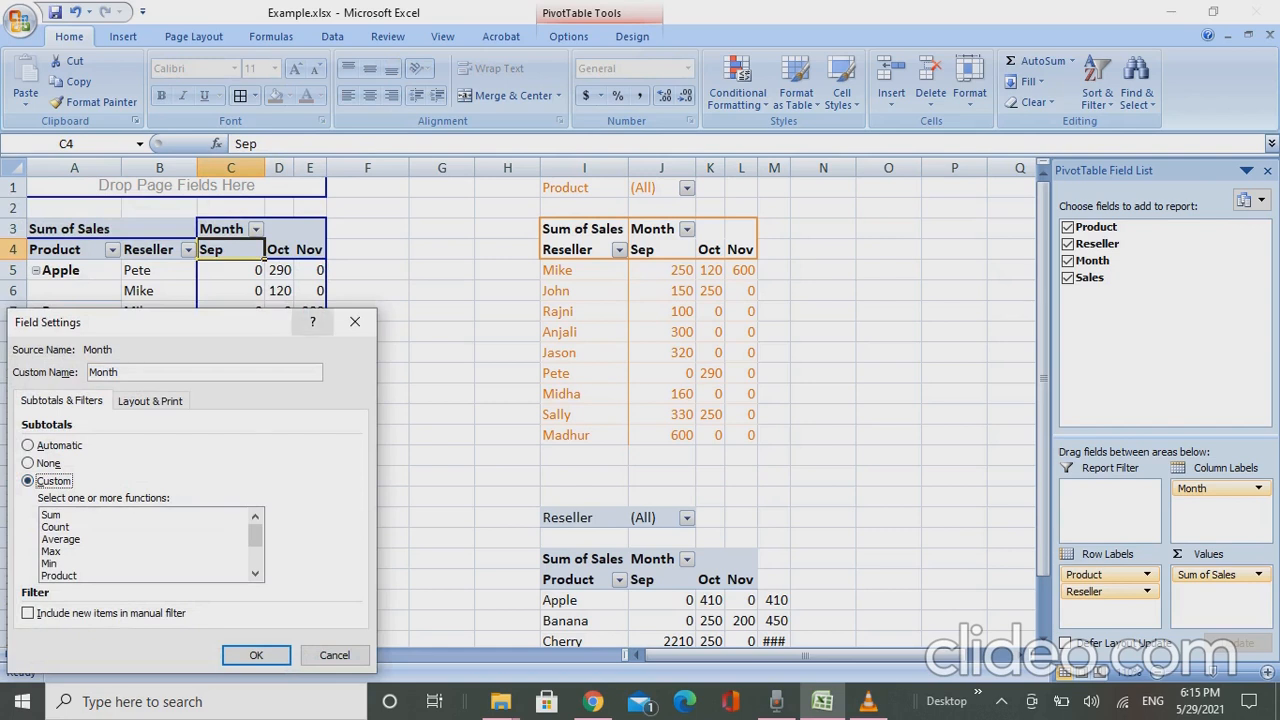
{"action": "left_click", "coordinate": [355, 321]}
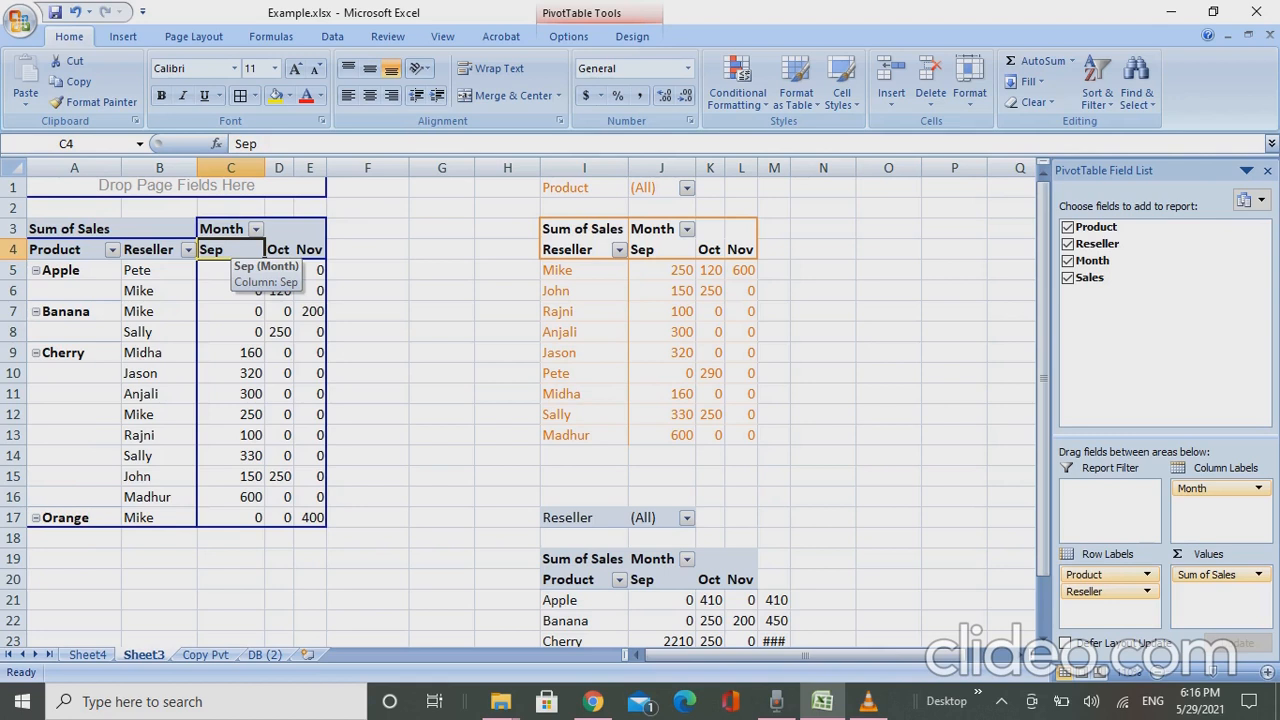
- Set the Month field's subtotals to the custom Count function in the product and reseller pivot
{"action": "right_click", "coordinate": [240, 251]}
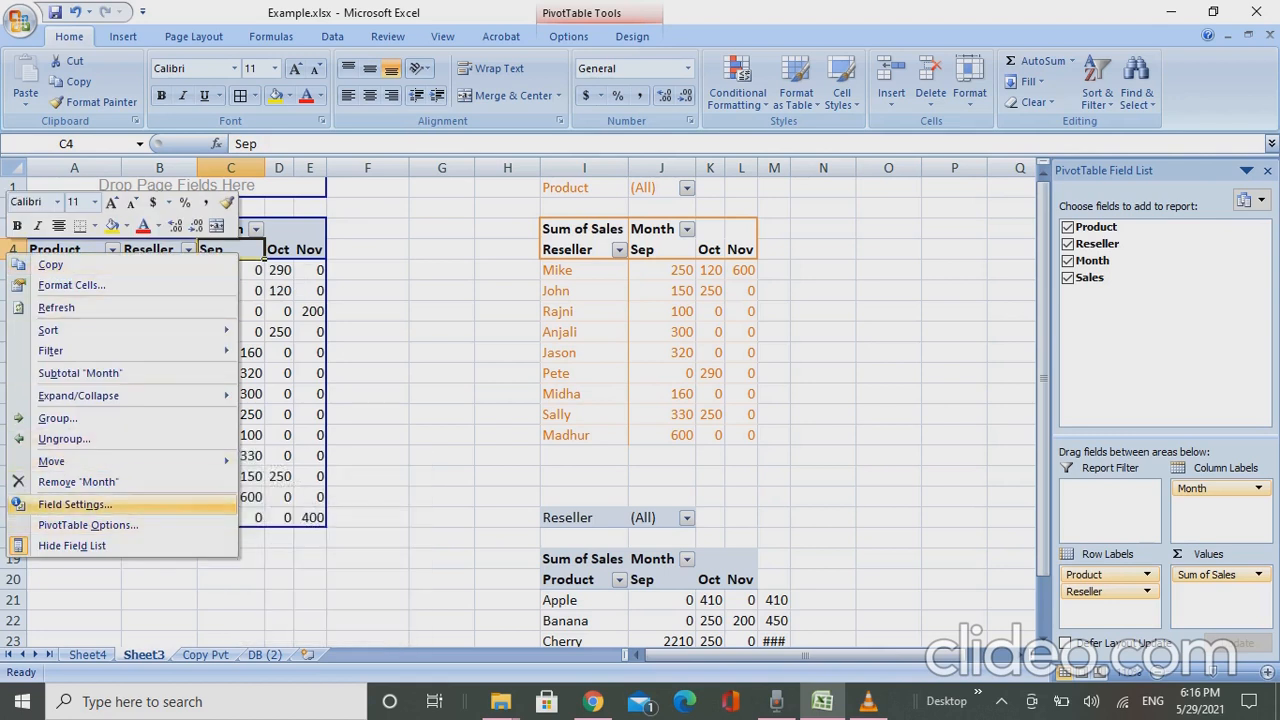
{"action": "left_click", "coordinate": [75, 505]}
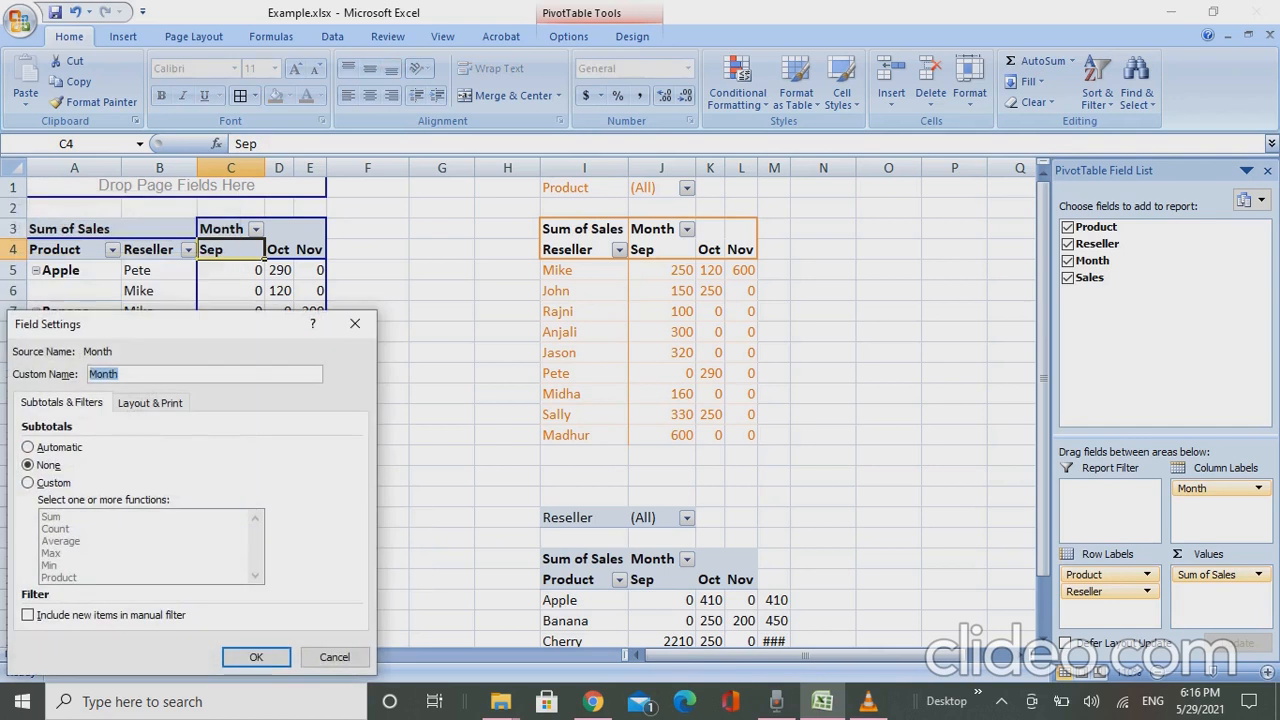
{"action": "left_click", "coordinate": [40, 484]}
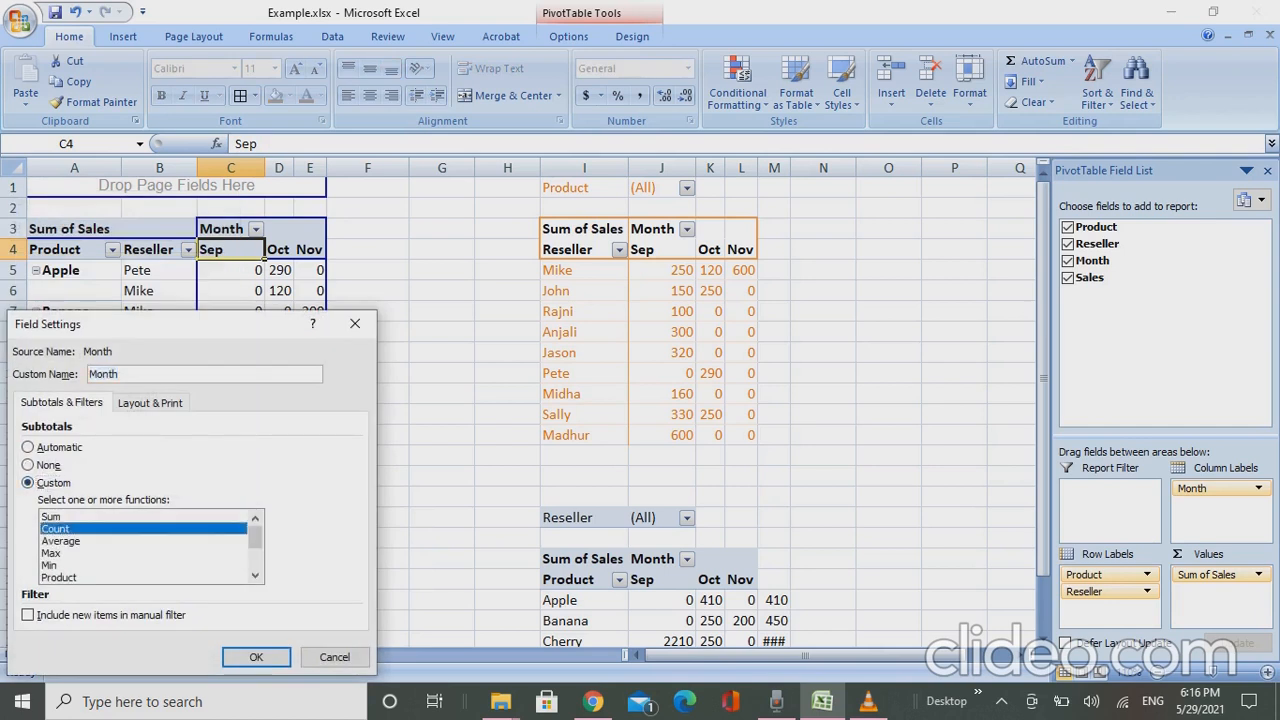
{"action": "left_click", "coordinate": [256, 657]}
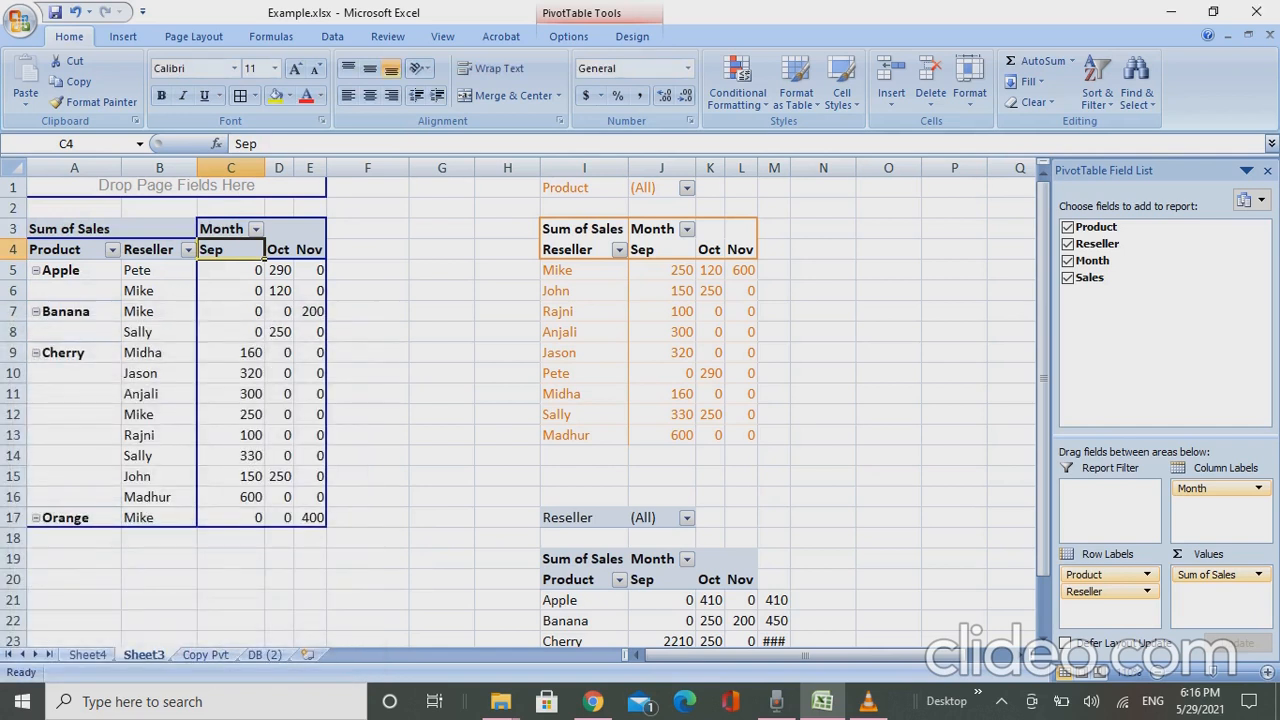
{"action": "right_click", "coordinate": [233, 254]}
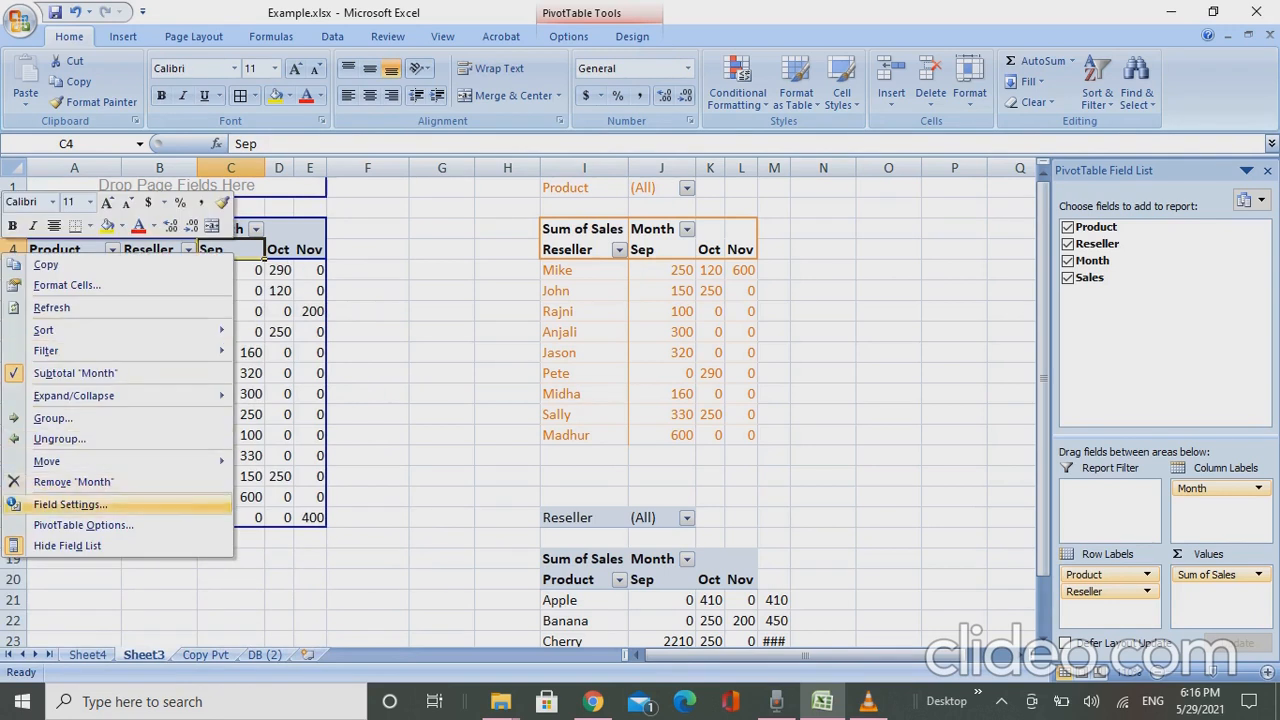
{"action": "left_click", "coordinate": [70, 504]}
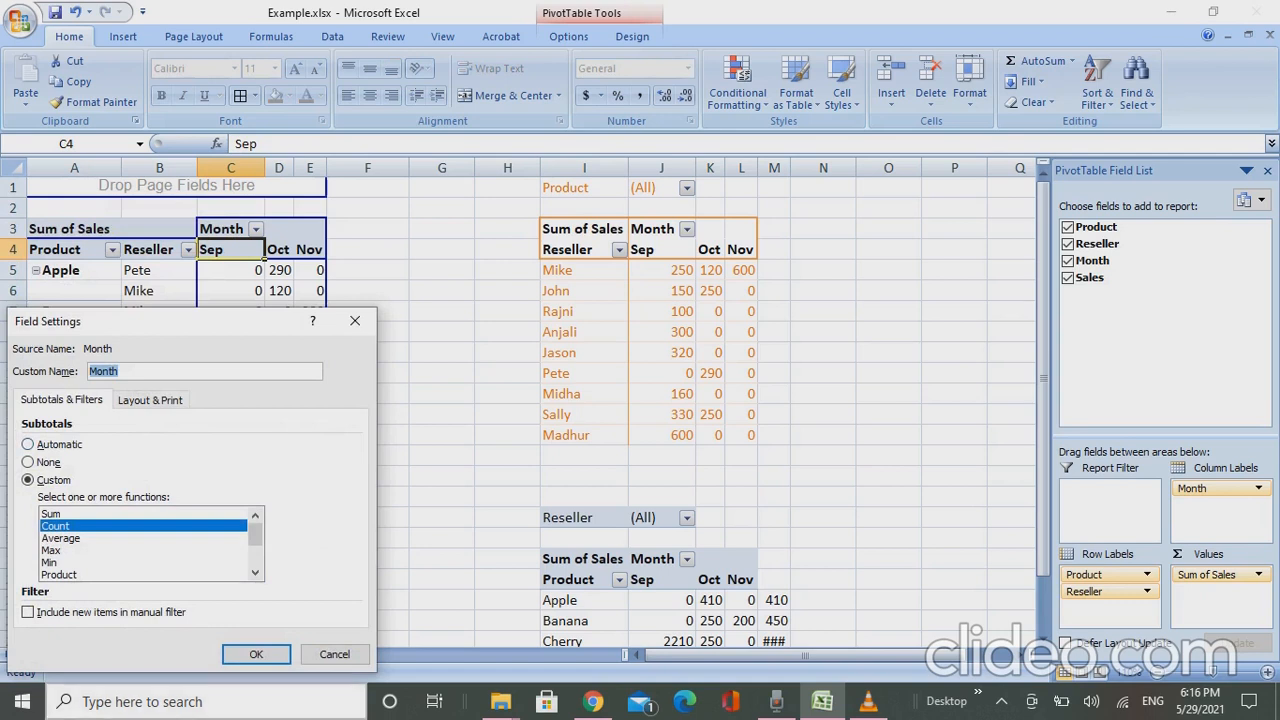
{"action": "key", "text": "Return"}
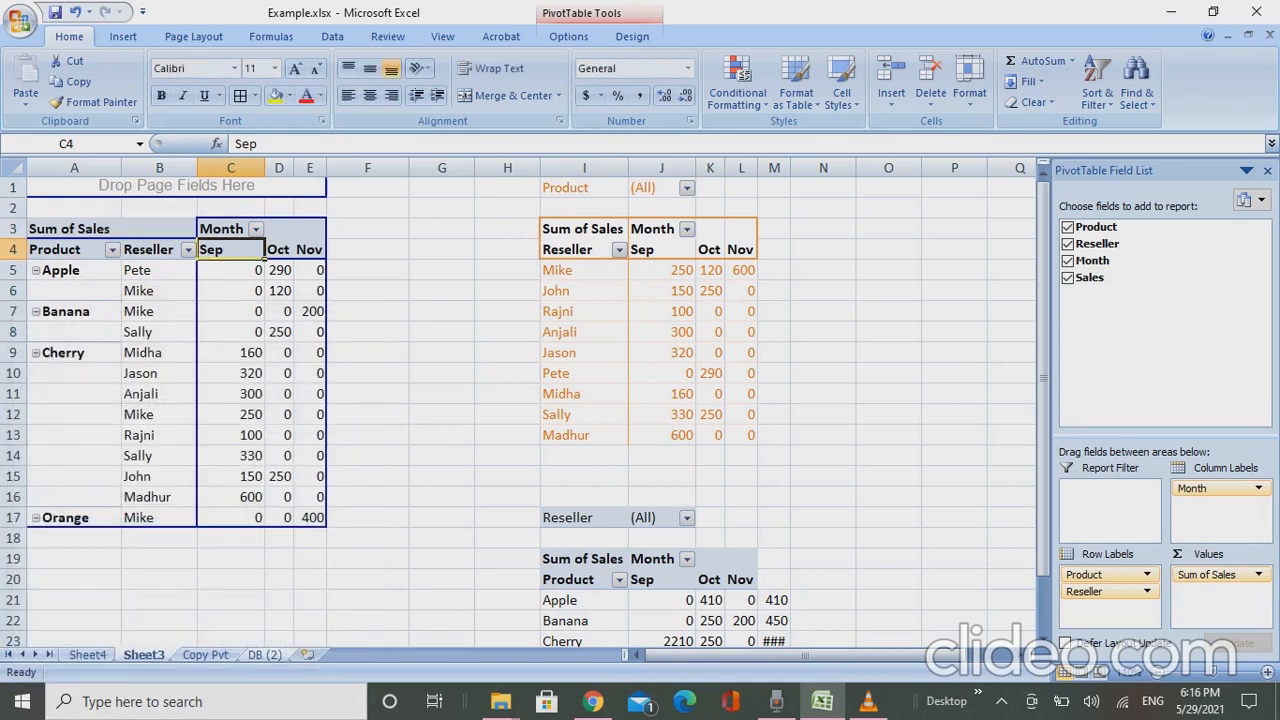
- Summarize the Sales values by Count instead of Sum in the product and reseller pivot
{"action": "left_click", "coordinate": [278, 249]}
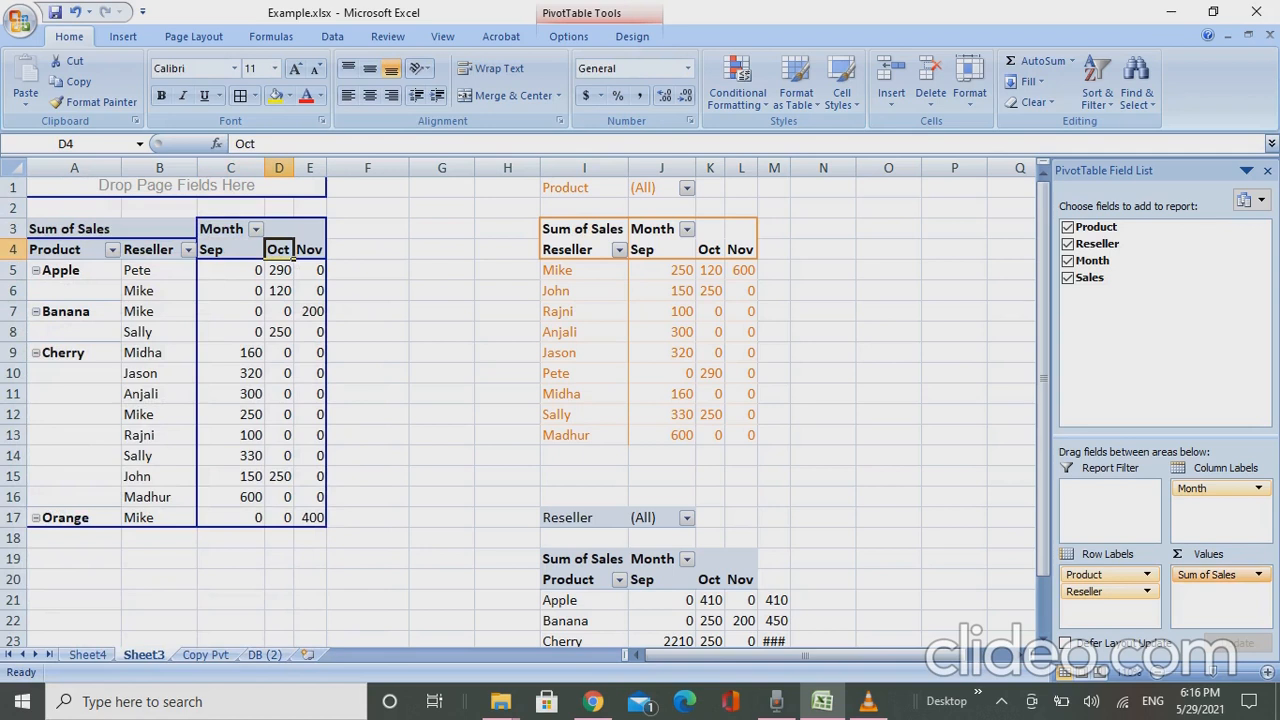
{"action": "left_click", "coordinate": [1215, 574]}
{"action": "left_click", "coordinate": [1183, 554]}
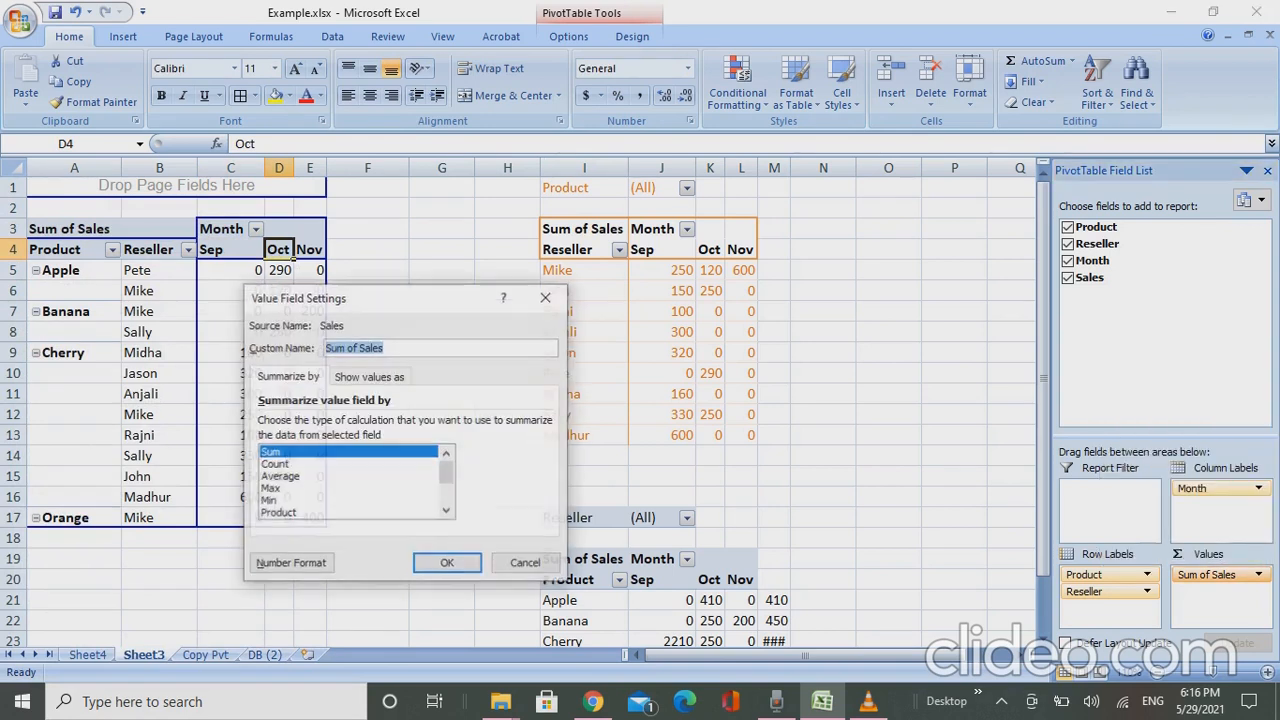
{"action": "left_click", "coordinate": [275, 464]}
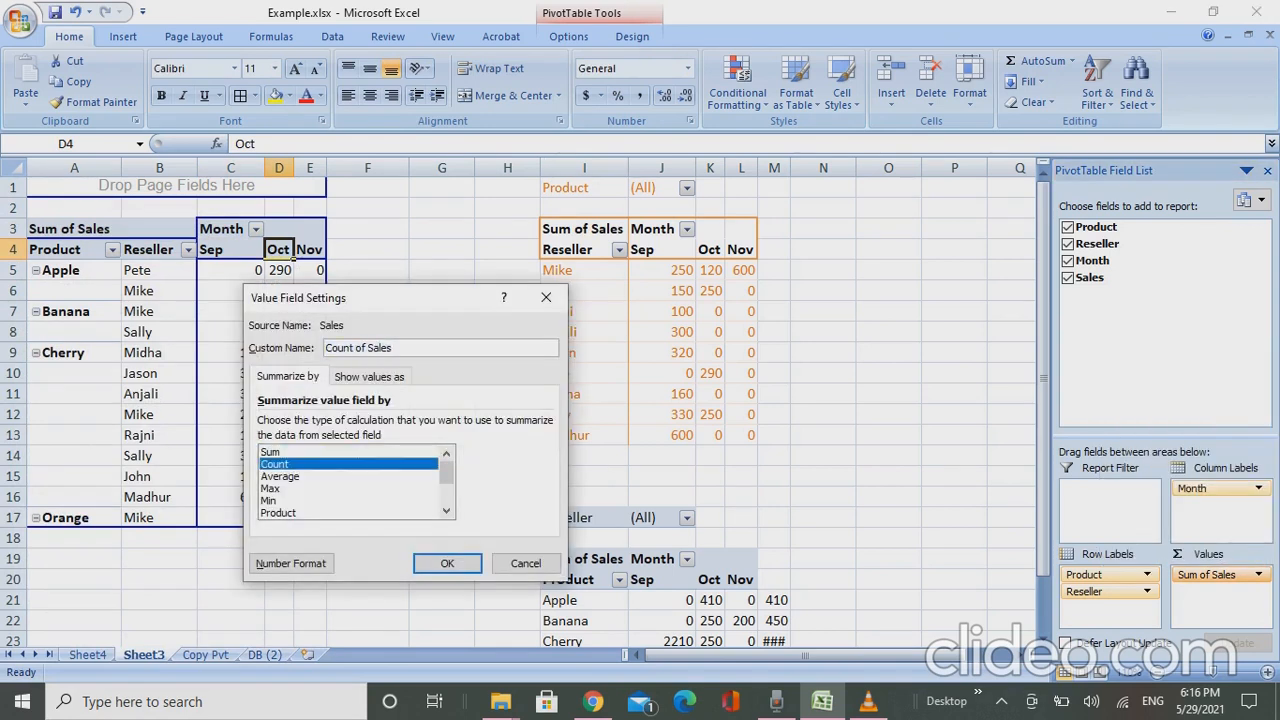
{"action": "left_click", "coordinate": [447, 563]}
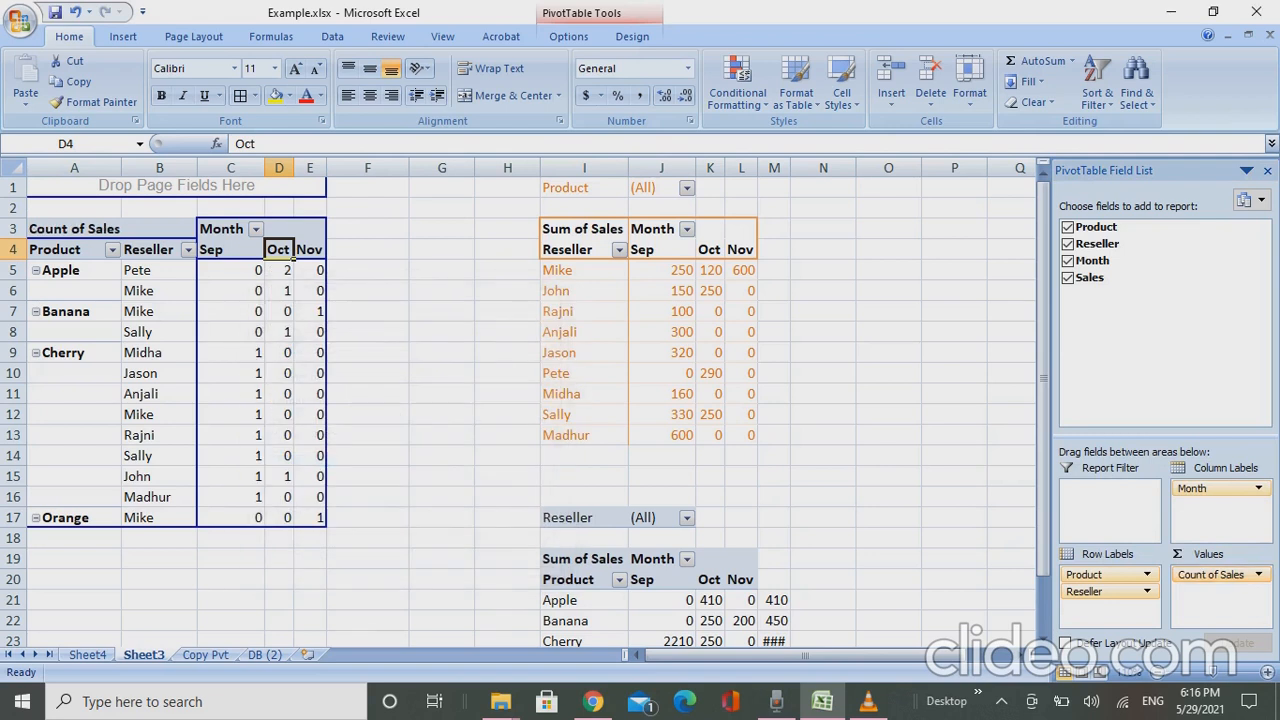
{"action": "left_click", "coordinate": [280, 270]}
{"action": "left_click", "coordinate": [279, 250]}
{"action": "right_click", "coordinate": [285, 257]}
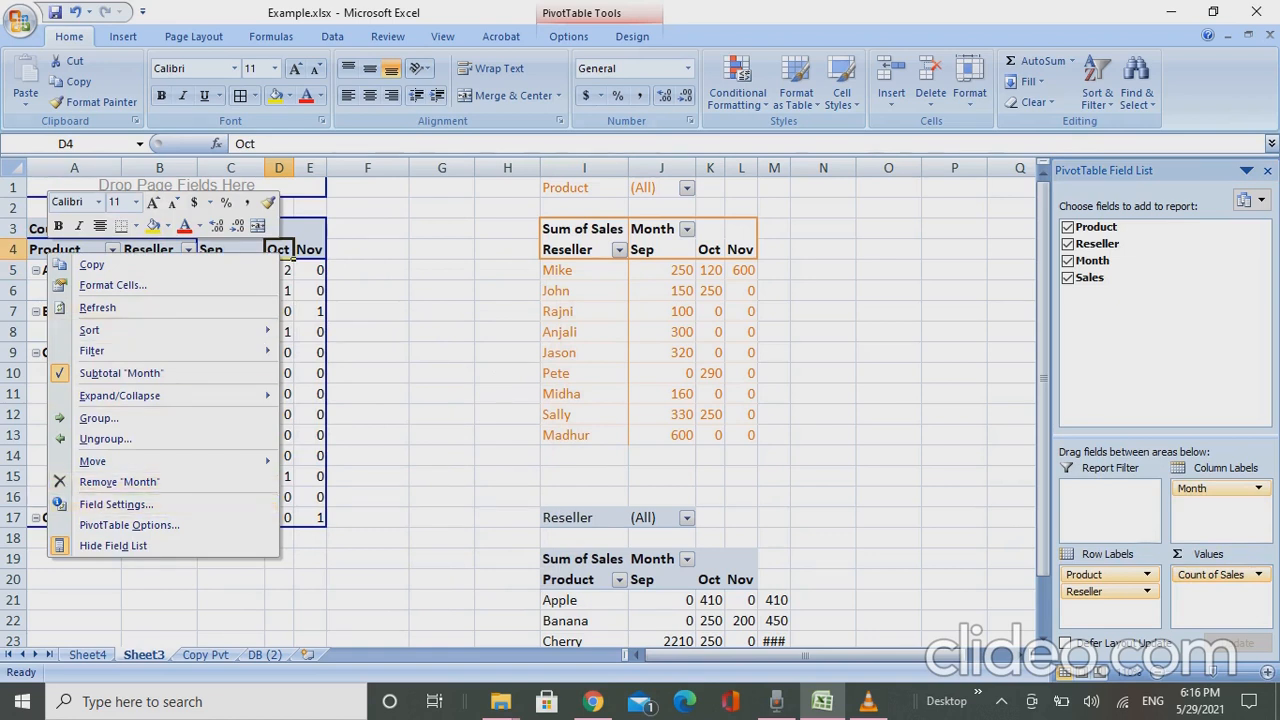
{"action": "key", "text": "Escape"}
- Show the Count of Sales values as % of total in the product and reseller pivot
{"action": "left_click", "coordinate": [1215, 574]}
{"action": "left_click", "coordinate": [1140, 554]}
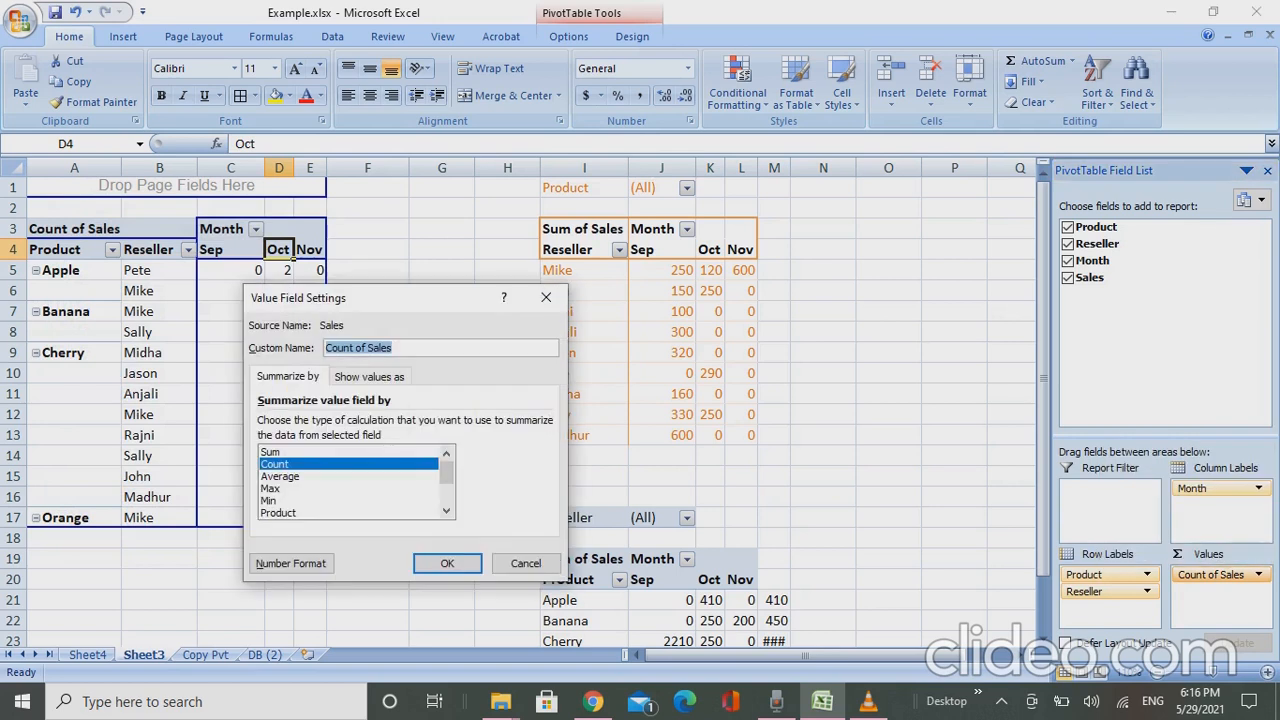
{"action": "left_click", "coordinate": [370, 377]}
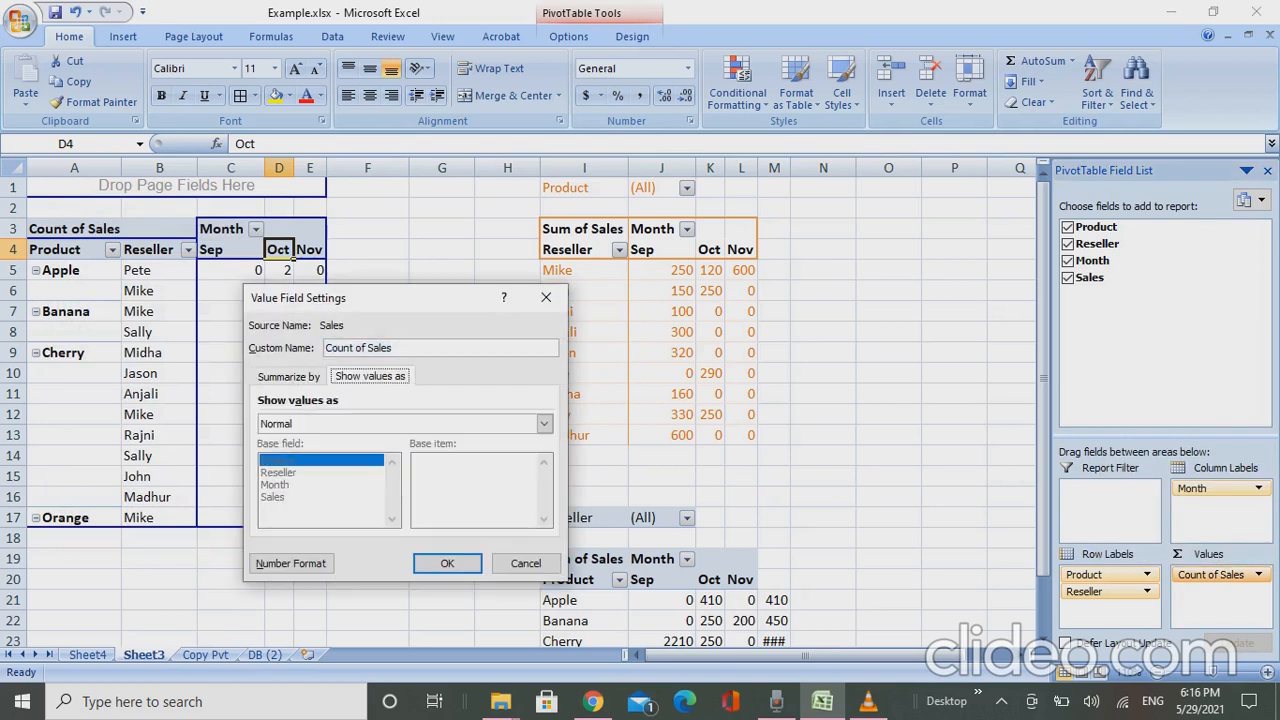
{"action": "left_click", "coordinate": [544, 423]}
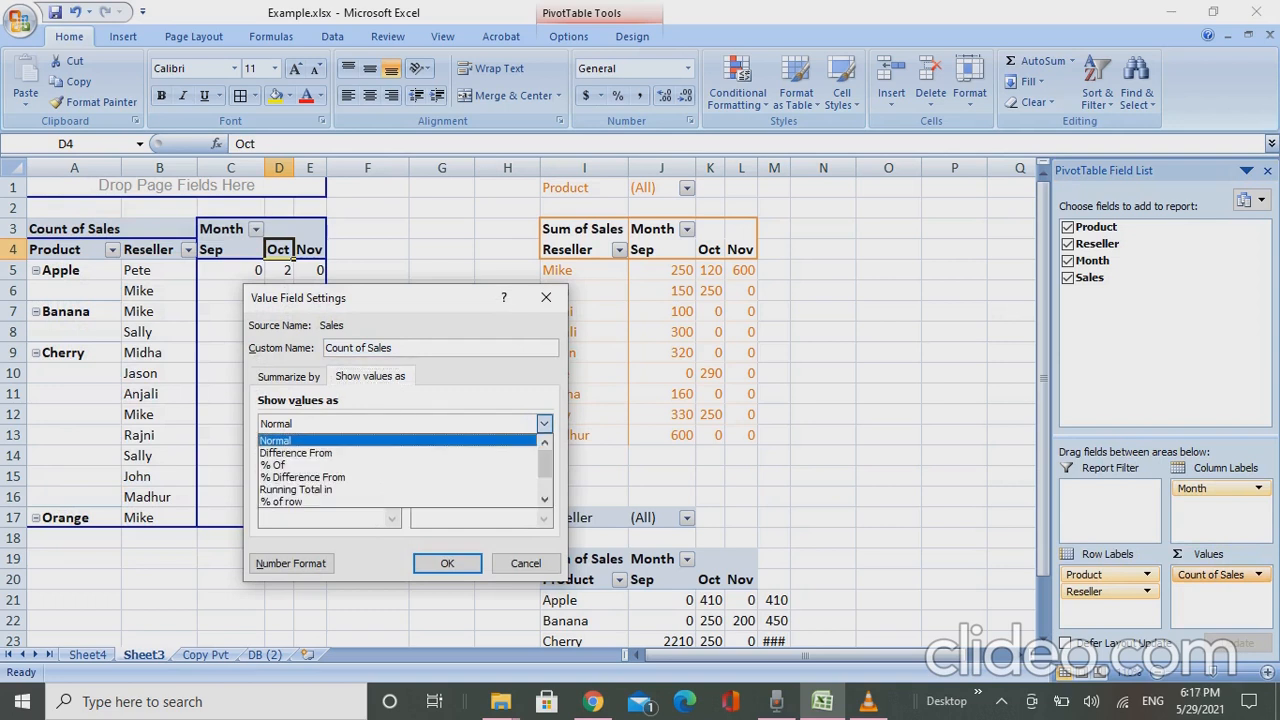
{"action": "left_click", "coordinate": [544, 499]}
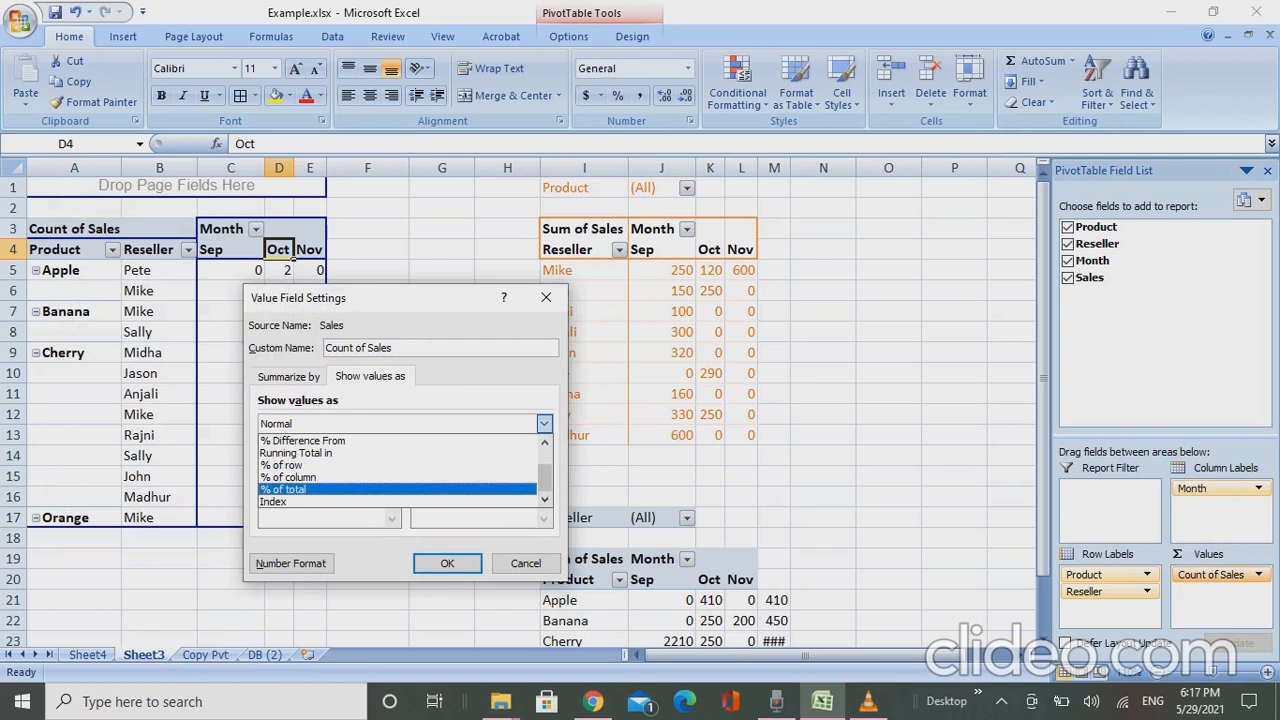
{"action": "left_click", "coordinate": [397, 489]}
{"action": "left_click", "coordinate": [447, 563]}
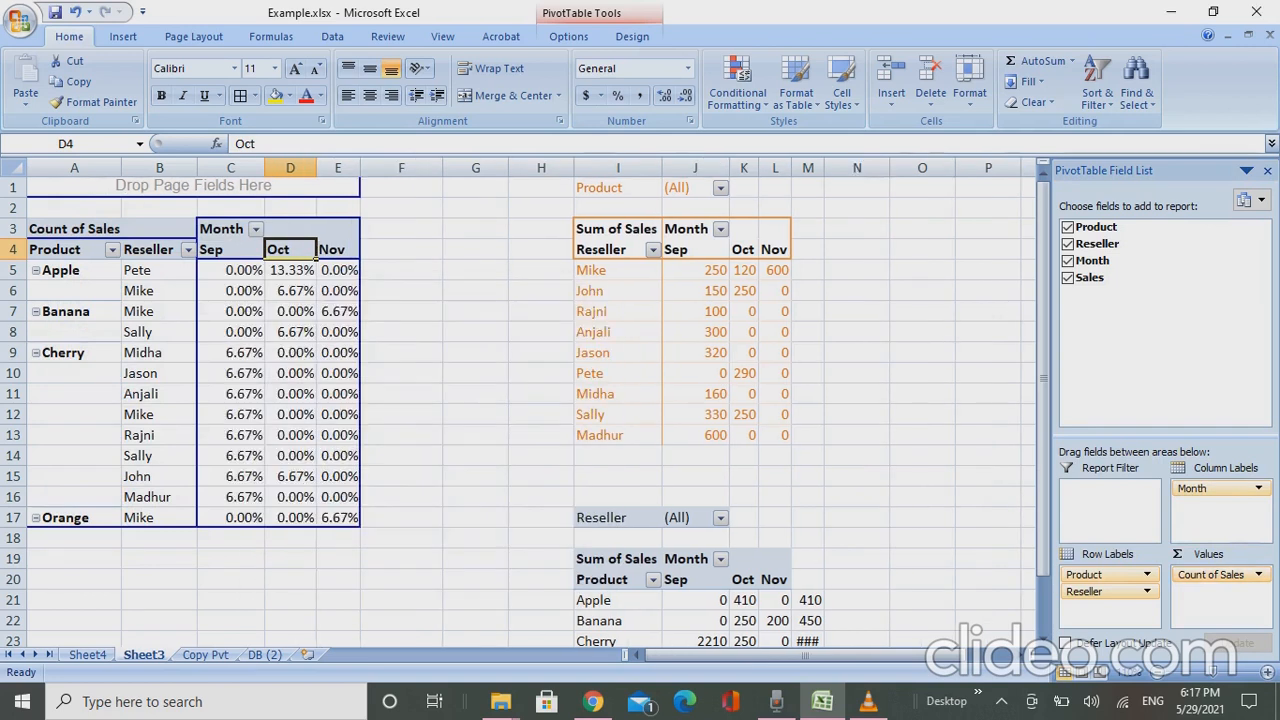
- Look through the Oct percentages in the pivot, and undo the % of total display
{"action": "key", "text": "Down"}
{"action": "key", "text": "Down"}
{"action": "key", "text": "Down"}
{"action": "key", "text": "Down"}
{"action": "key", "text": "Down"}
{"action": "key", "text": "Down"}
{"action": "key", "text": "Up"}
{"action": "key", "text": "Up"}
{"action": "key", "text": "Up"}
{"action": "key", "text": "Up"}
{"action": "key", "text": "Up"}
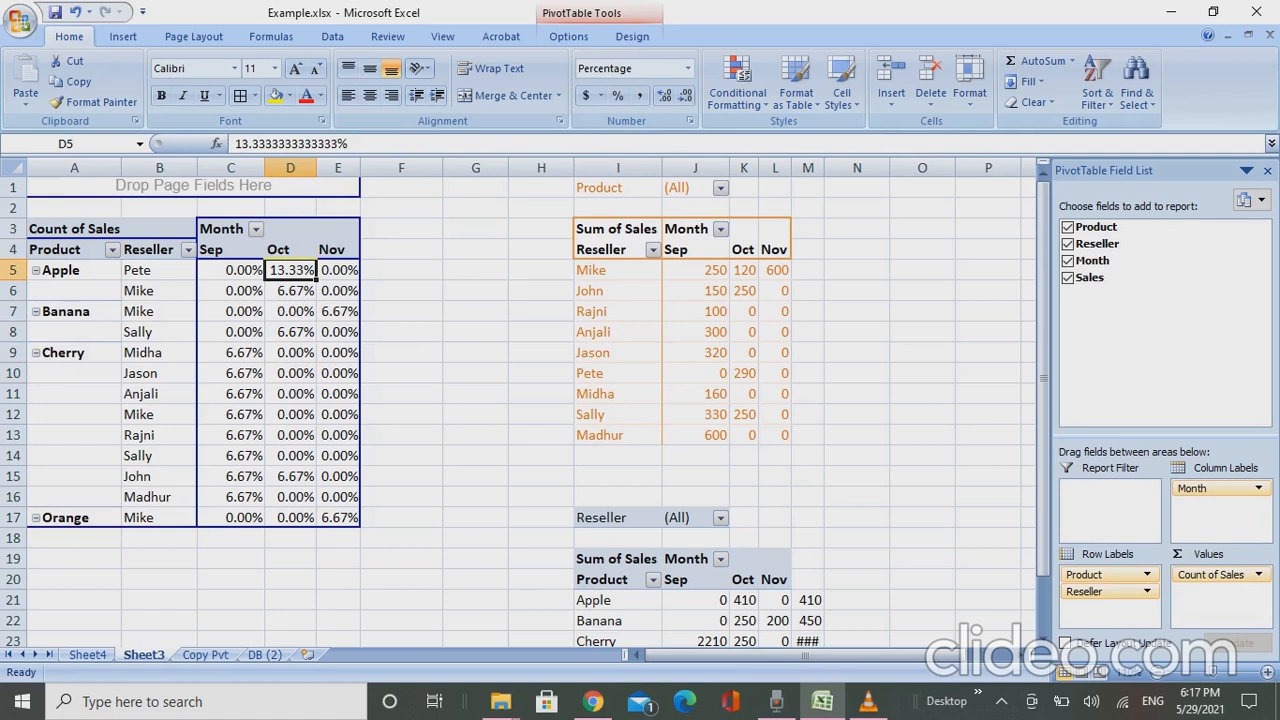
{"action": "key", "text": "Up"}
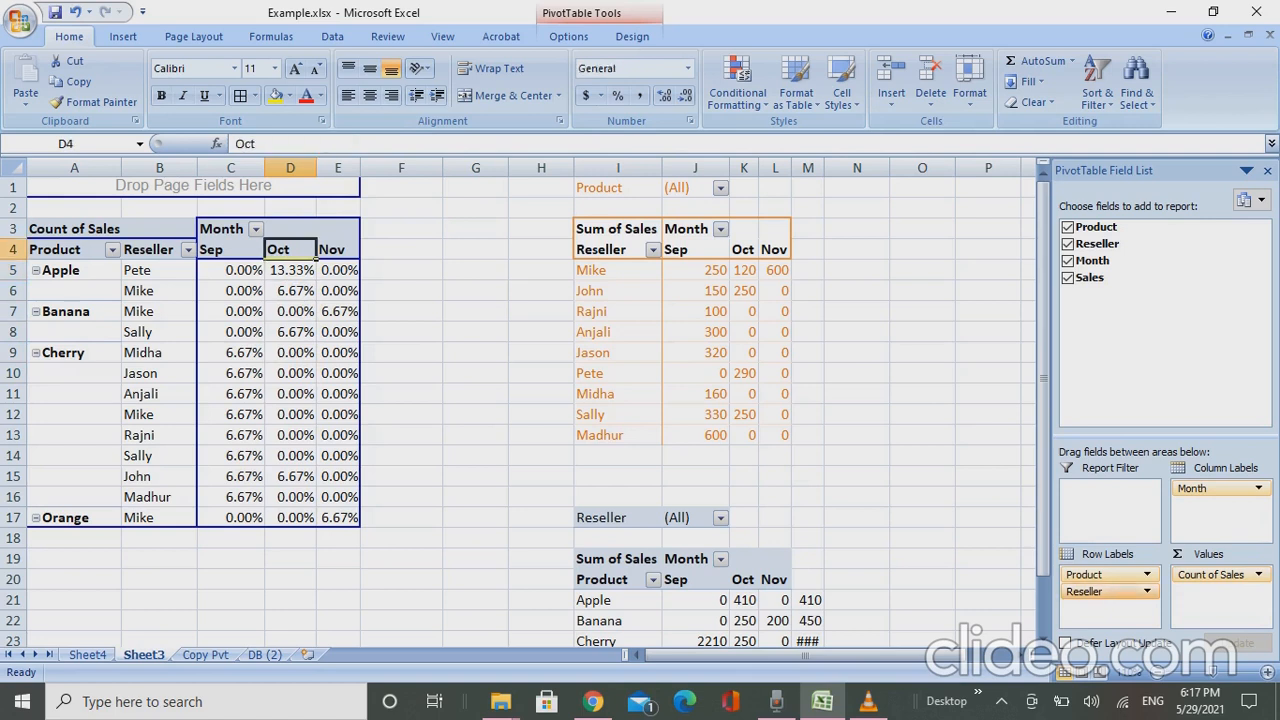
{"action": "key", "text": "ctrl+z"}
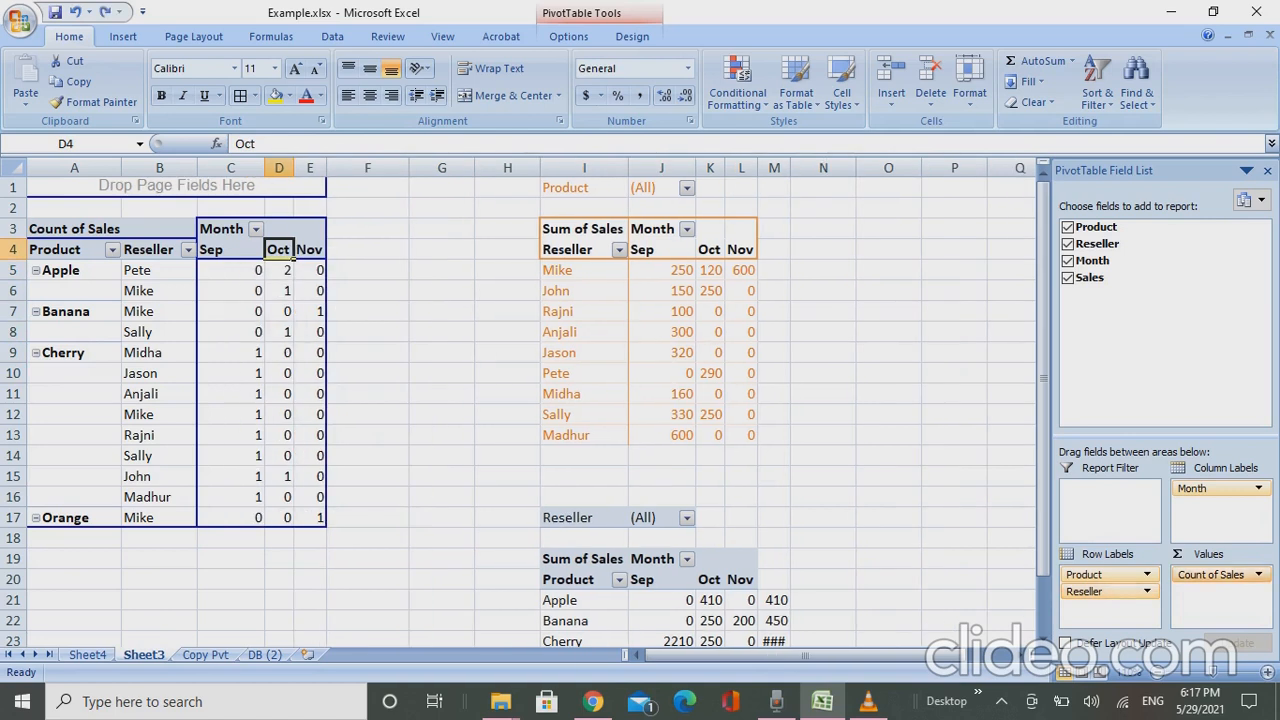
- Set the Count of Sales values to display as % of total again
{"action": "left_click", "coordinate": [1258, 574]}
{"action": "left_click", "coordinate": [1155, 551]}
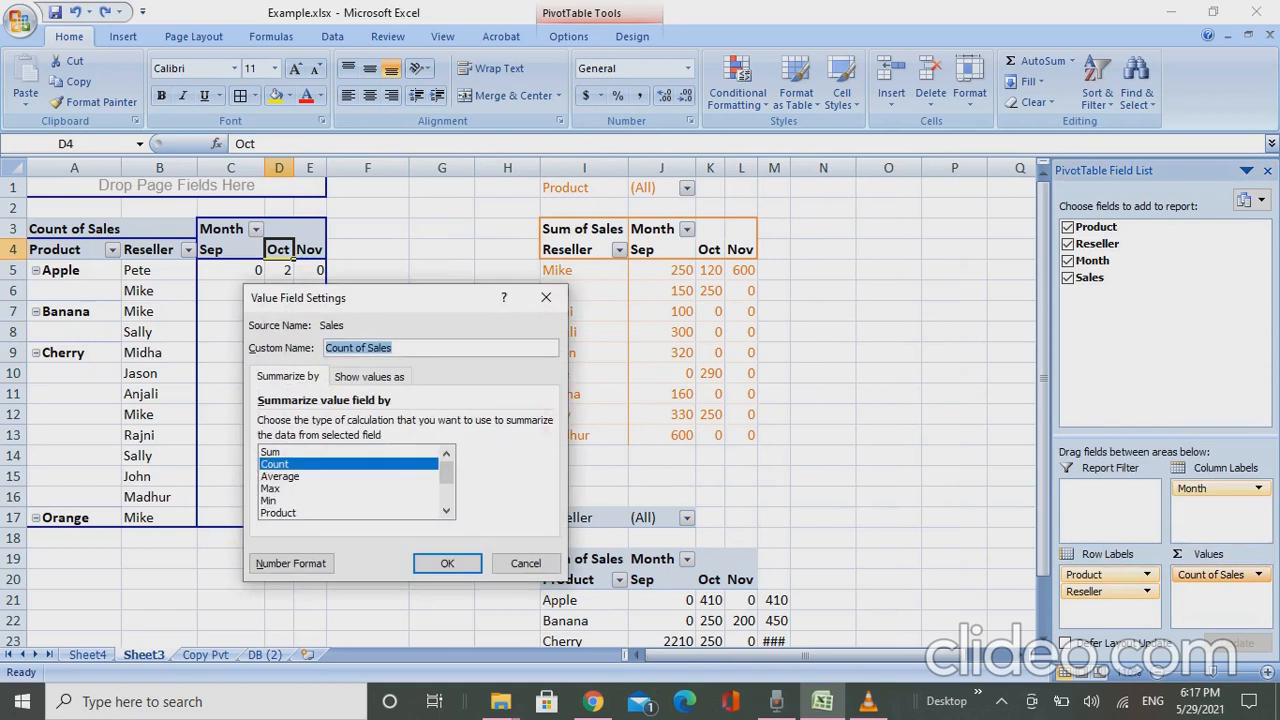
{"action": "left_click", "coordinate": [369, 377]}
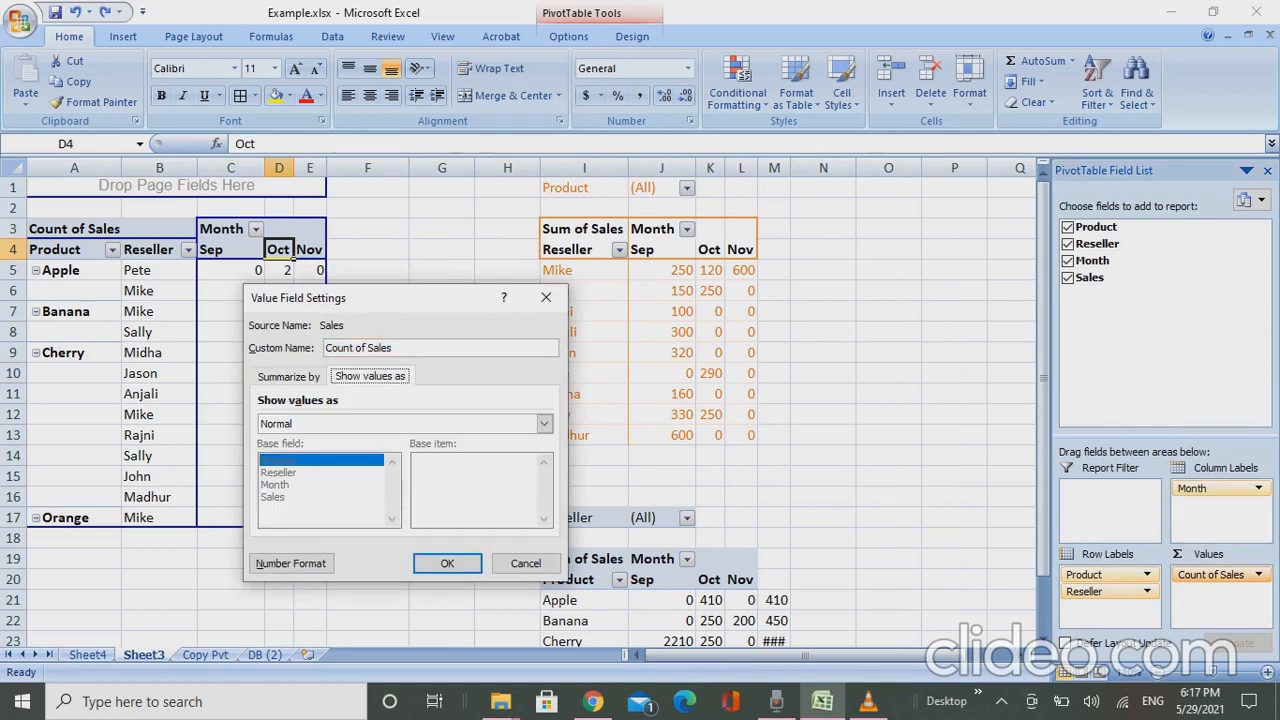
{"action": "left_click", "coordinate": [544, 423]}
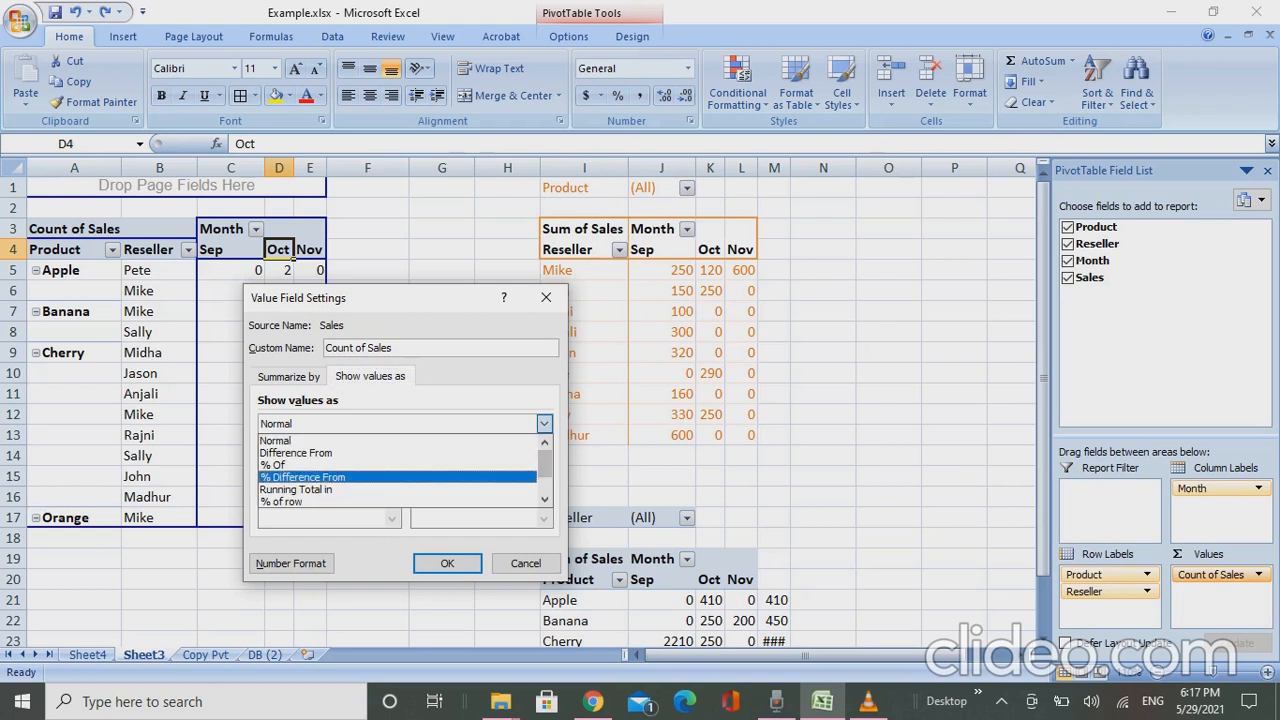
{"action": "key", "text": "Down"}
{"action": "key", "text": "Down"}
{"action": "key", "text": "Down"}
{"action": "key", "text": "Down"}
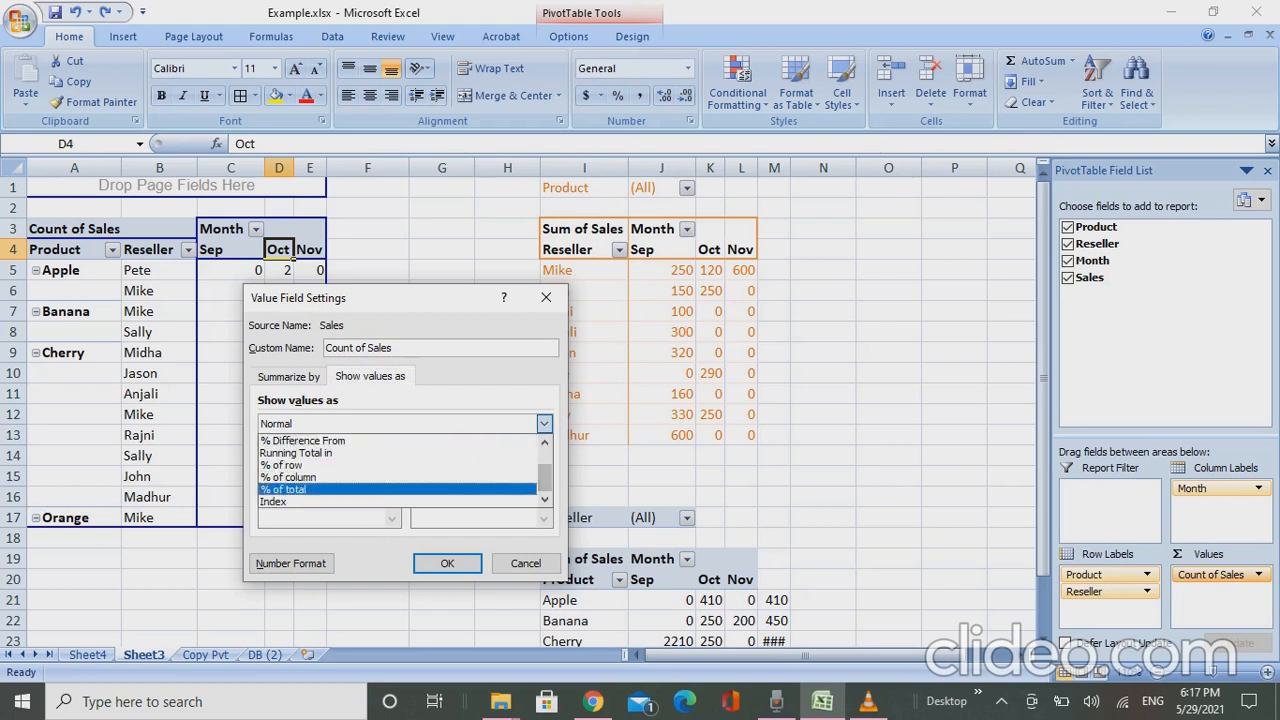
{"action": "key", "text": "Return"}
{"action": "left_click", "coordinate": [447, 563]}
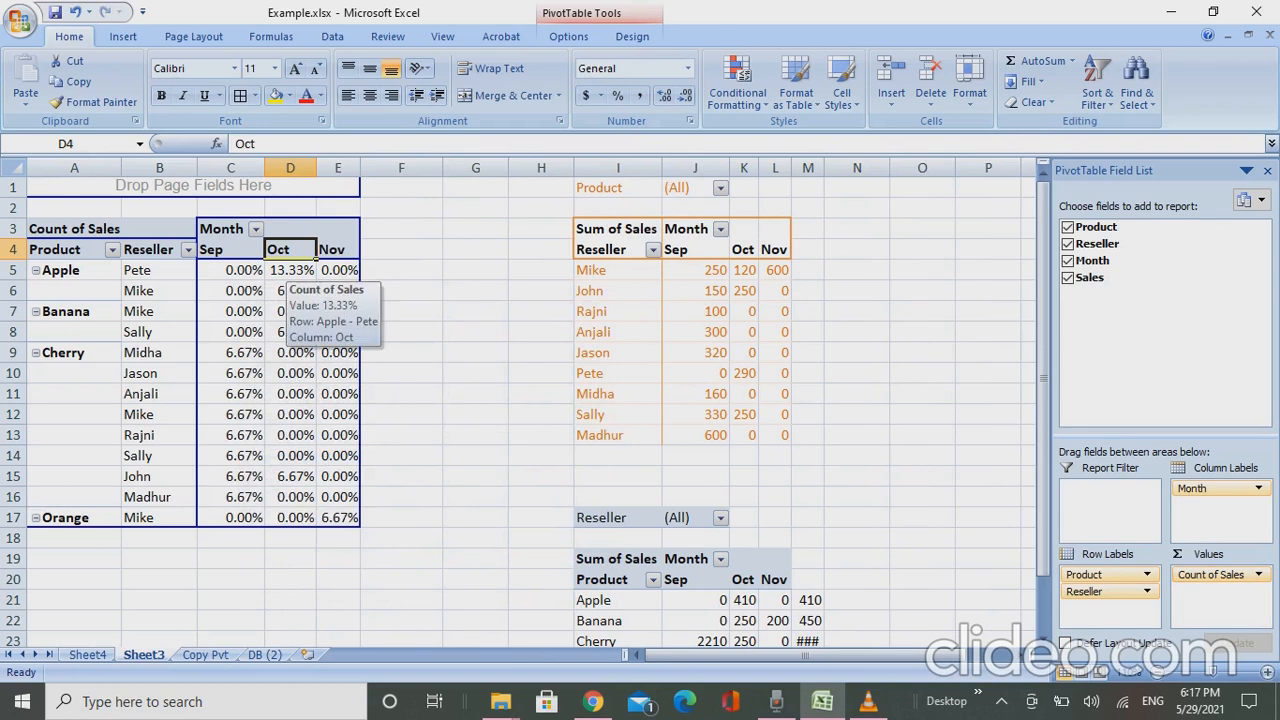
{"action": "left_click", "coordinate": [286, 268]}
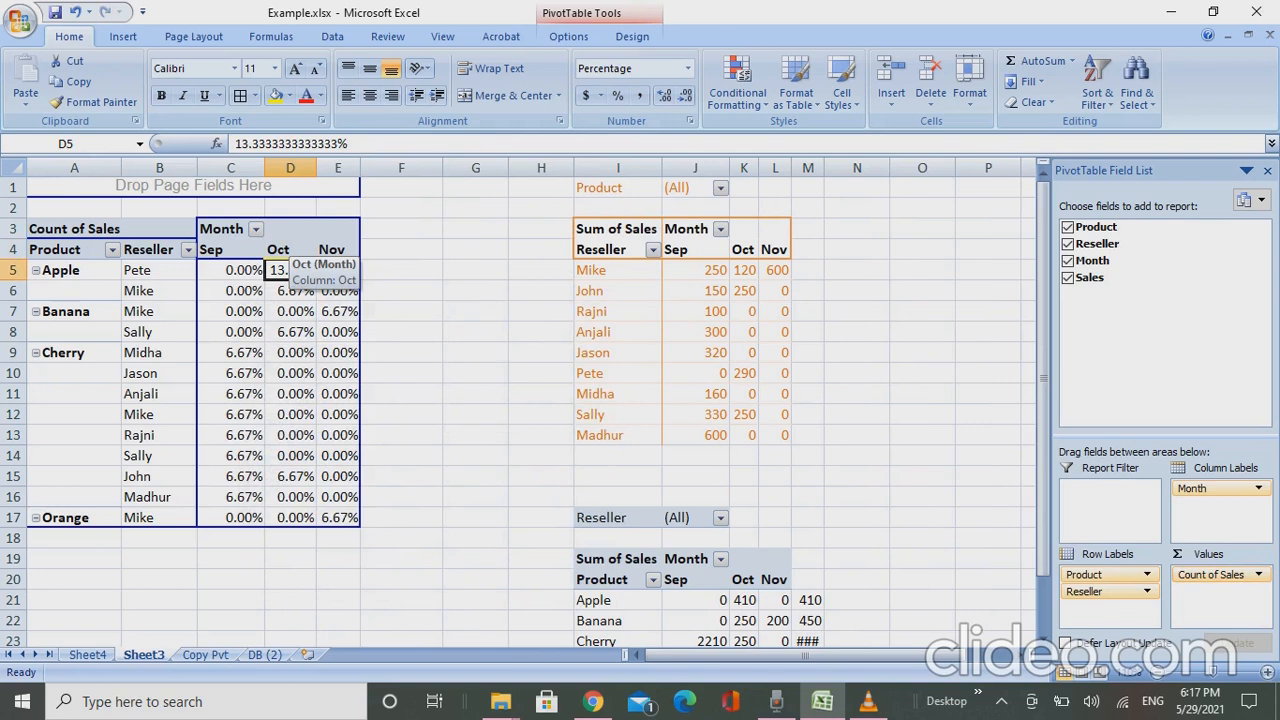
{"action": "left_click", "coordinate": [279, 250]}
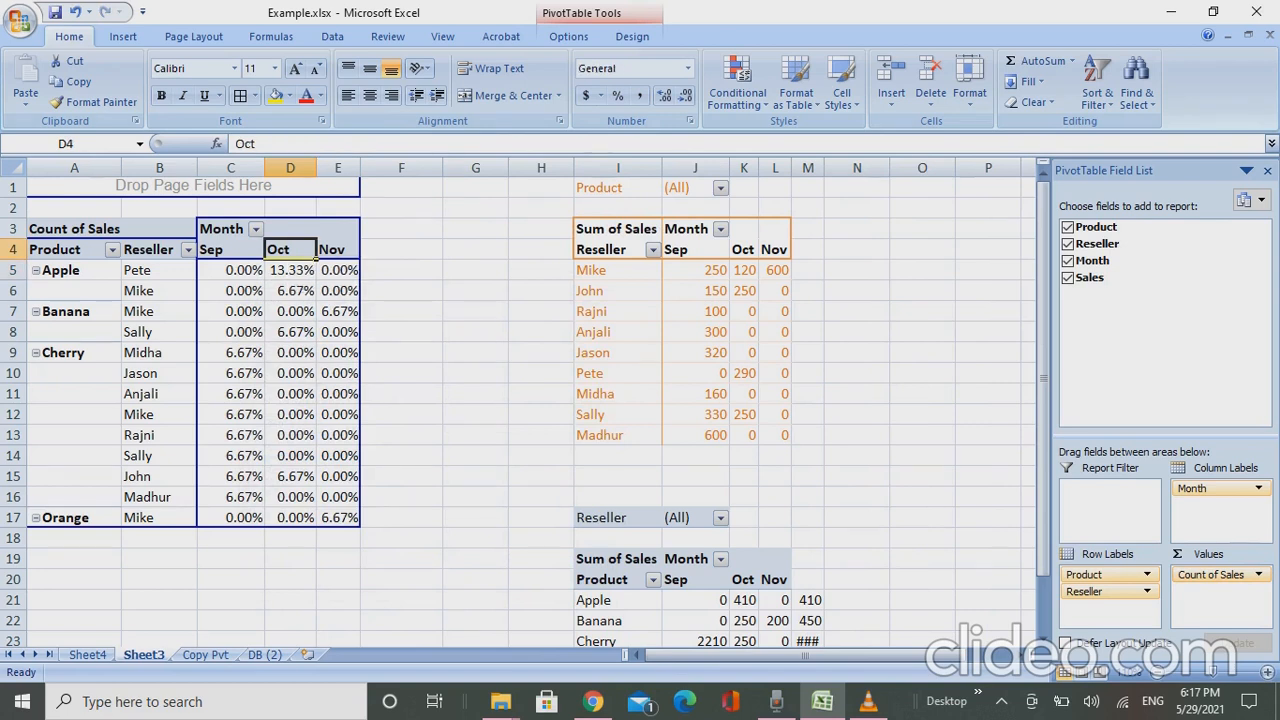
{"action": "left_click", "coordinate": [333, 250]}
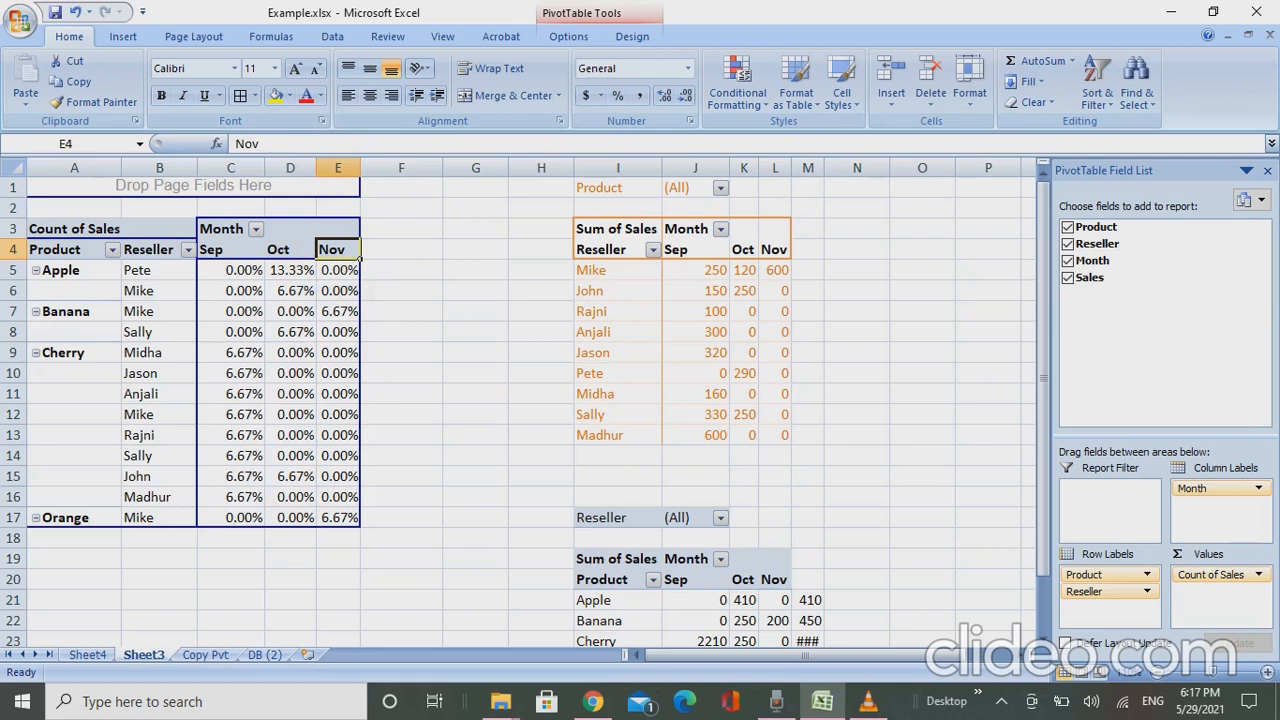
{"action": "left_click", "coordinate": [659, 258]}
{"action": "left_click", "coordinate": [579, 270]}
- Go to the DB (2) source data sheet and select the Product header in A1
{"action": "left_click", "coordinate": [205, 655]}
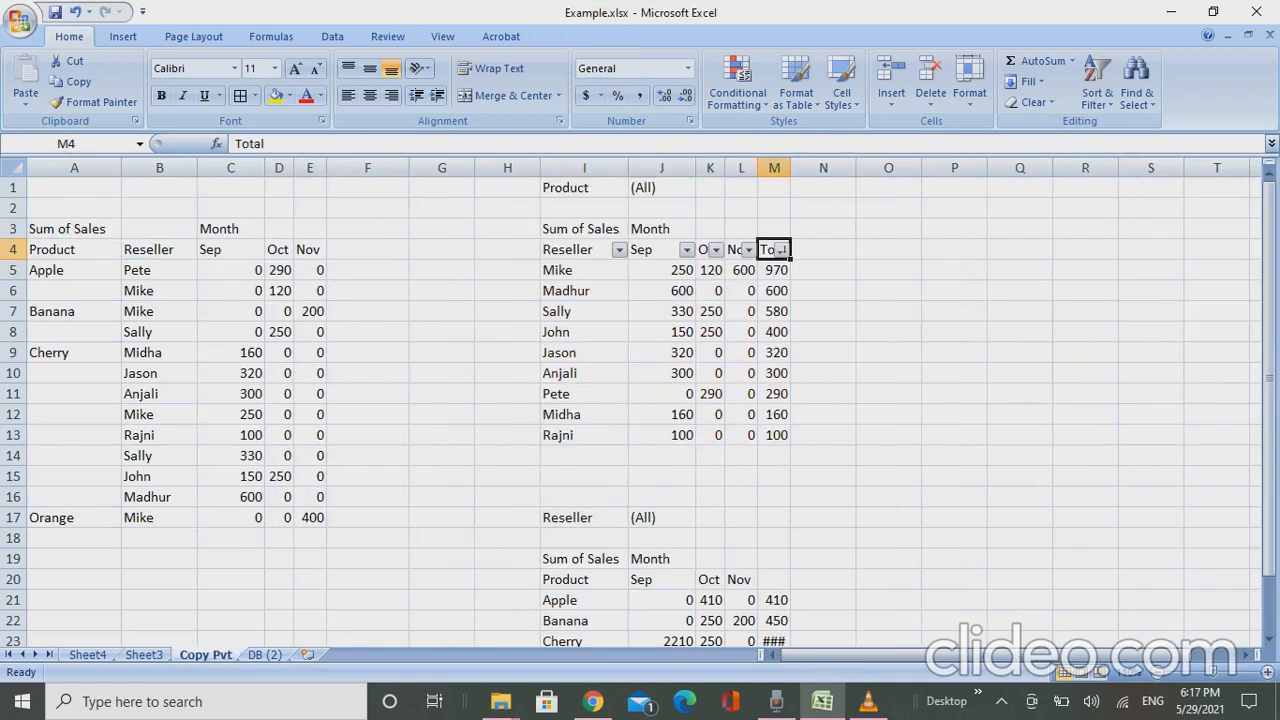
{"action": "key", "text": "ctrl+Page_Down"}
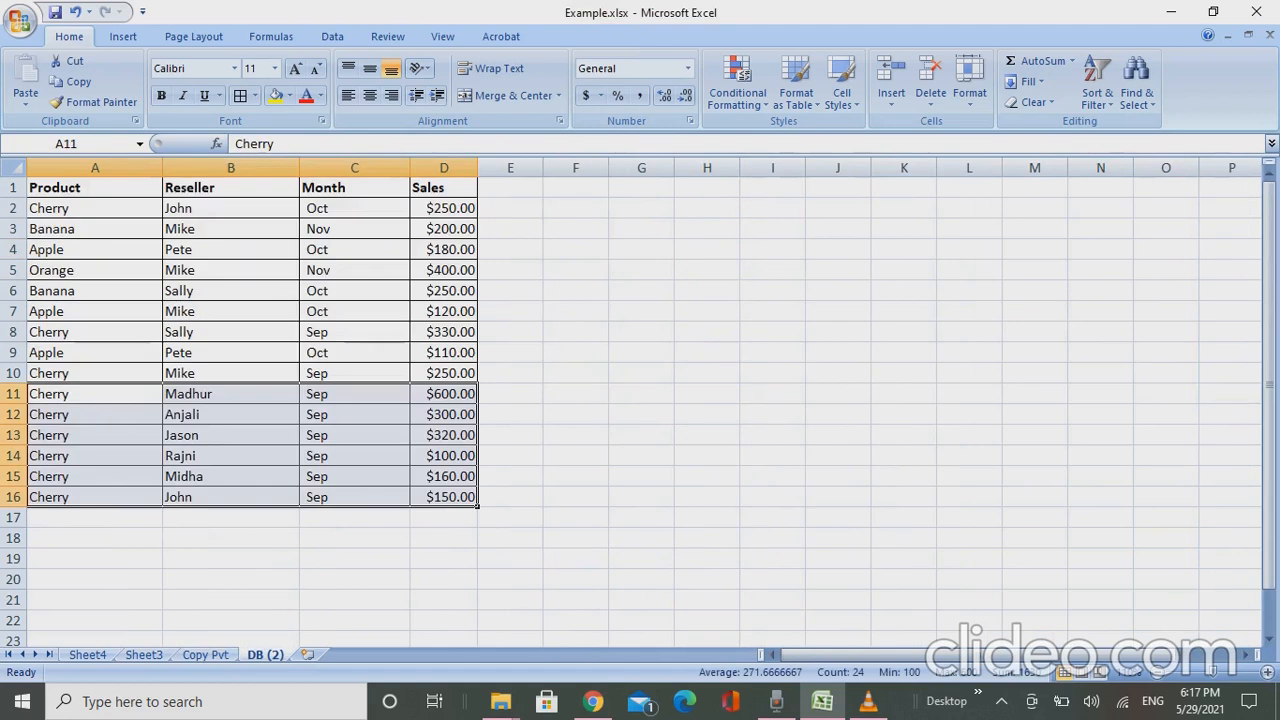
{"action": "left_click", "coordinate": [158, 193]}
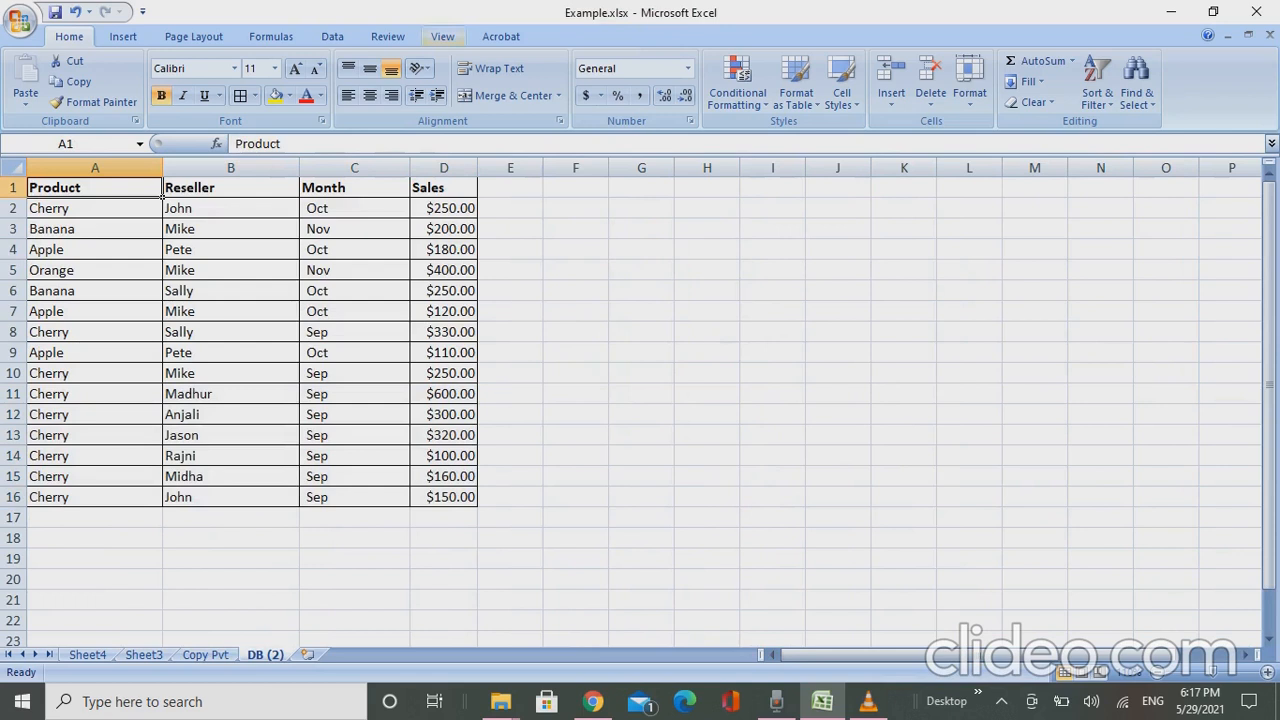
{"action": "left_click", "coordinate": [332, 36]}
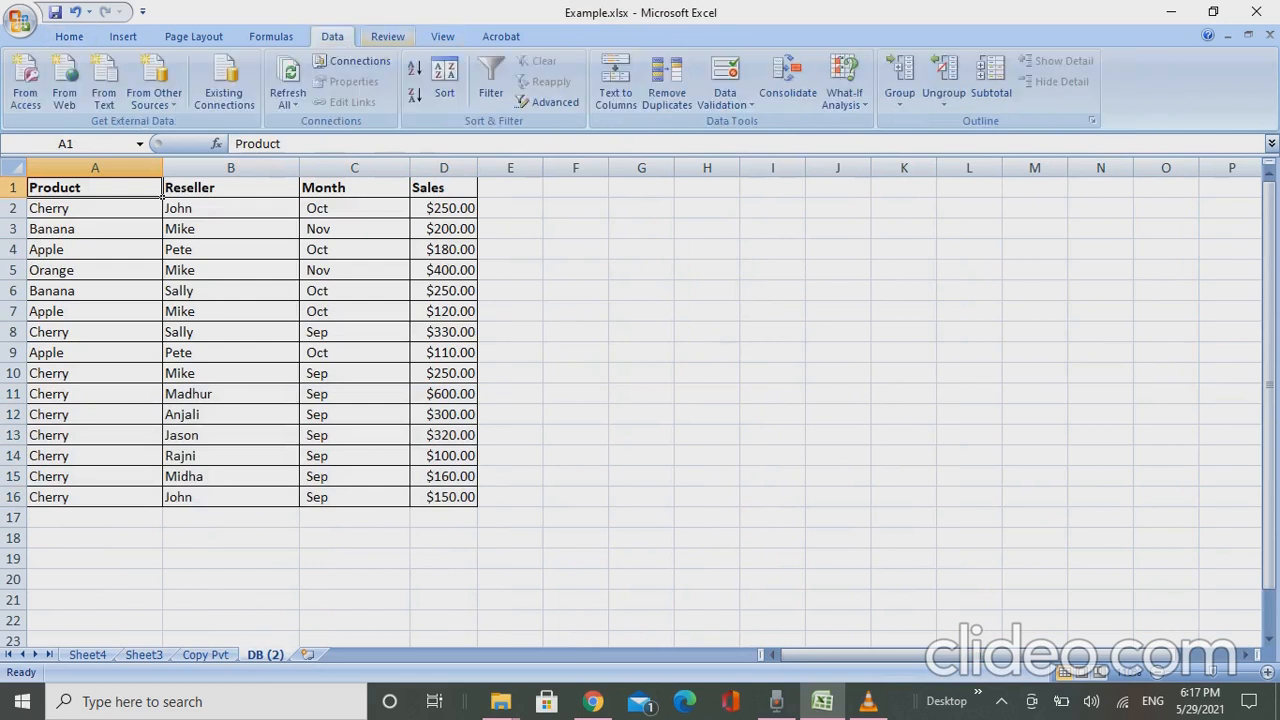
{"action": "left_click", "coordinate": [388, 36]}
{"action": "left_click", "coordinate": [332, 36]}
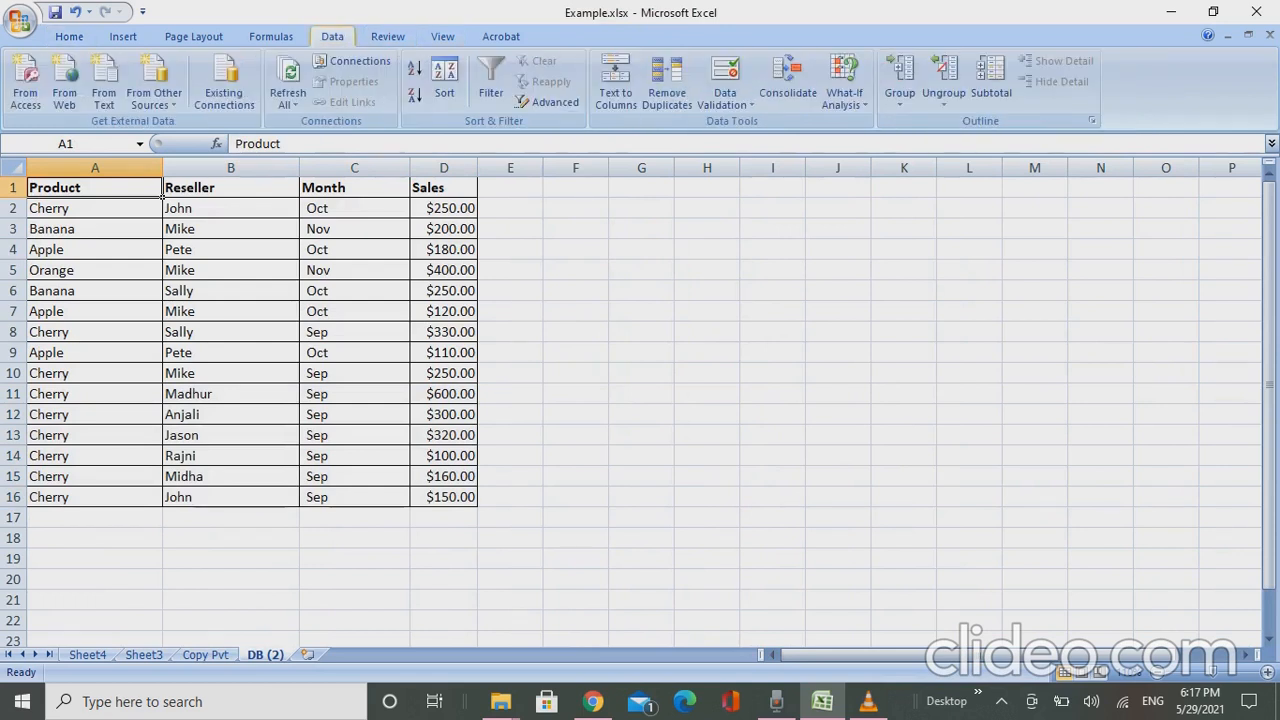
- Return to the pivots on Sheet3 and select the Reseller header of the reseller sales pivot
{"action": "key", "text": "ctrl+Page_Up"}
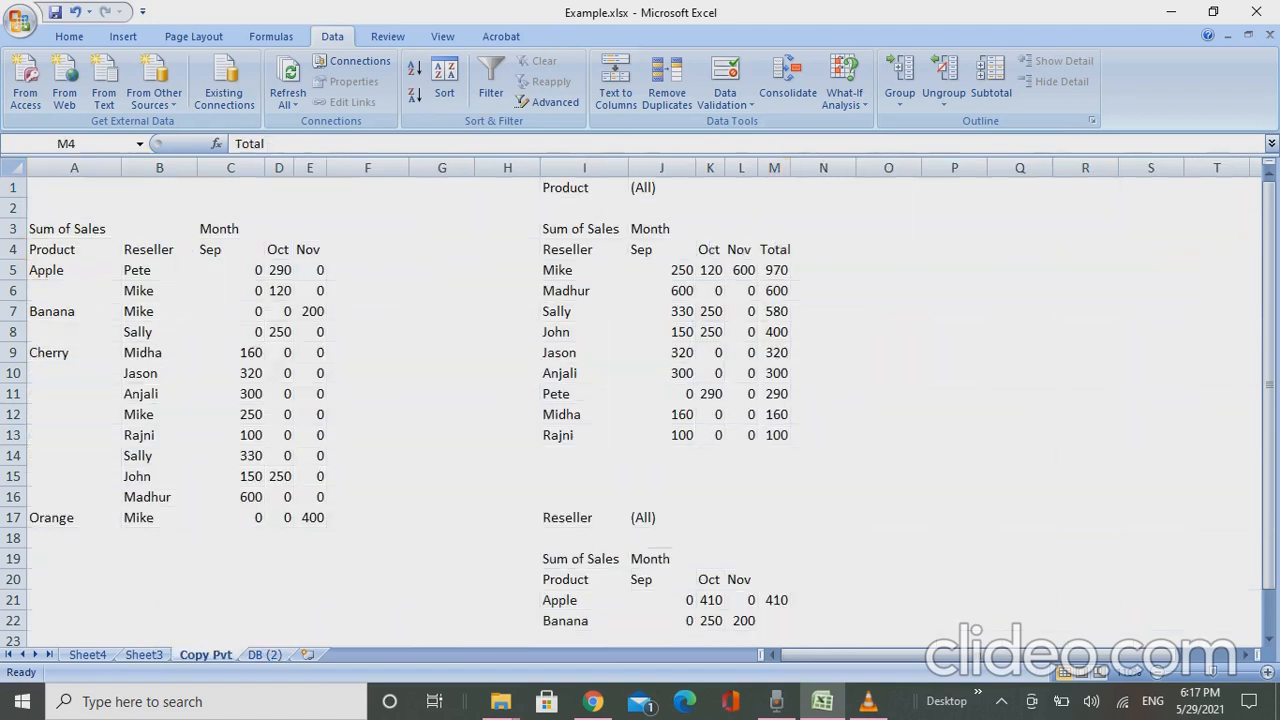
{"action": "key", "text": "ctrl+Page_Up"}
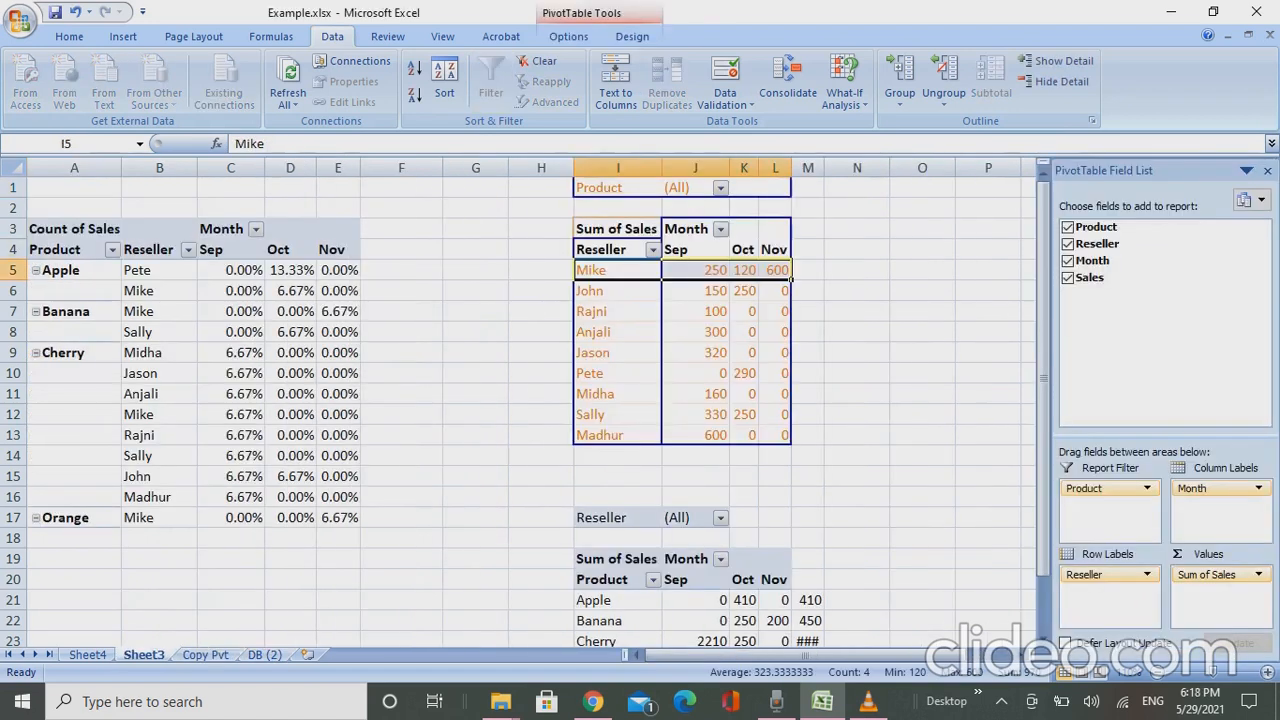
{"action": "key", "text": "Up"}
{"action": "key", "text": "Up"}
{"action": "key", "text": "Up"}
{"action": "key", "text": "Up"}
{"action": "key", "text": "Down"}
{"action": "key", "text": "Down"}
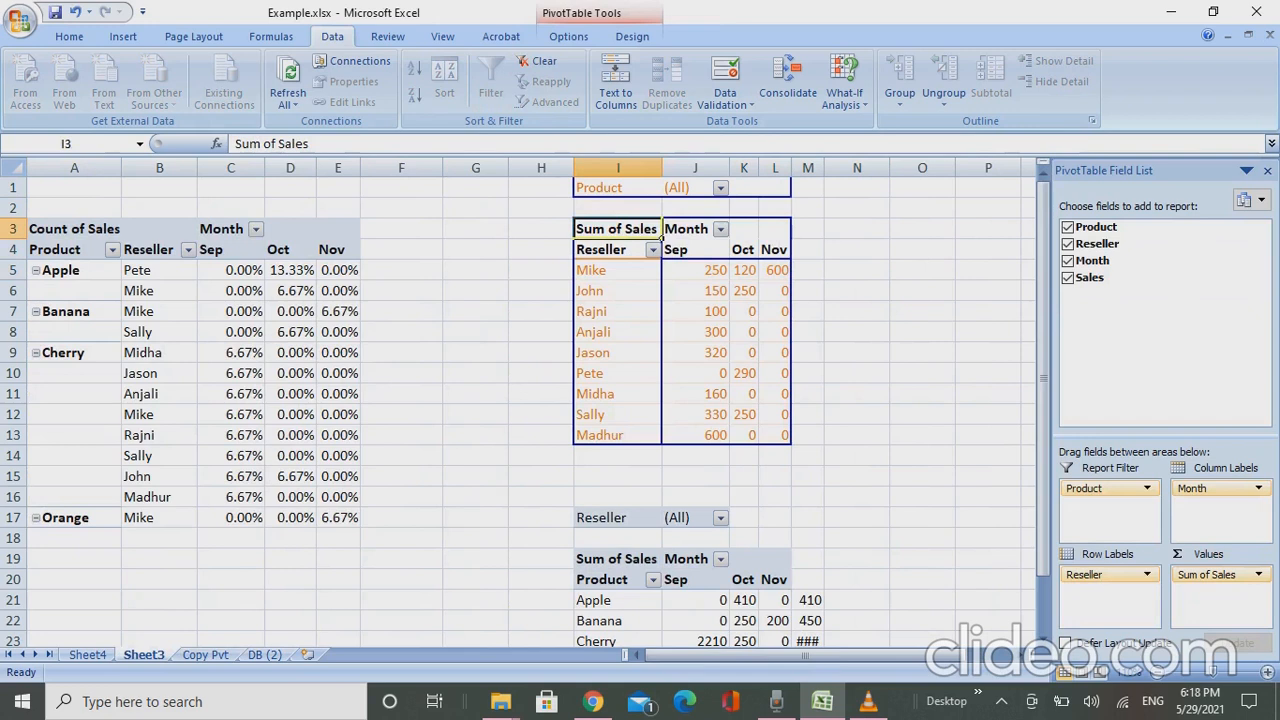
{"action": "left_click", "coordinate": [659, 257]}
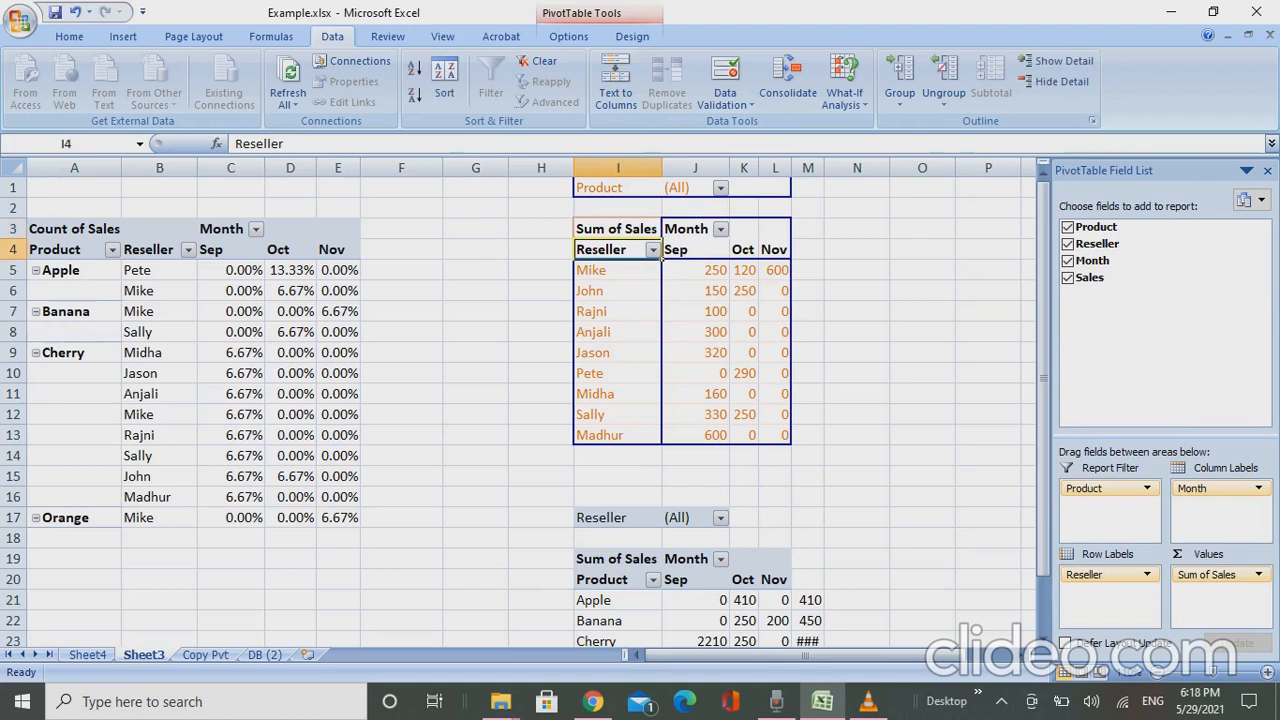
{"action": "key", "text": "ctrl+Page_Down"}
{"action": "key", "text": "ctrl+Page_Up"}
- Change the product and reseller pivot's Sales summary from Count to Average
{"action": "key", "text": "Home"}
{"action": "key", "text": "Right"}
{"action": "key", "text": "Right"}
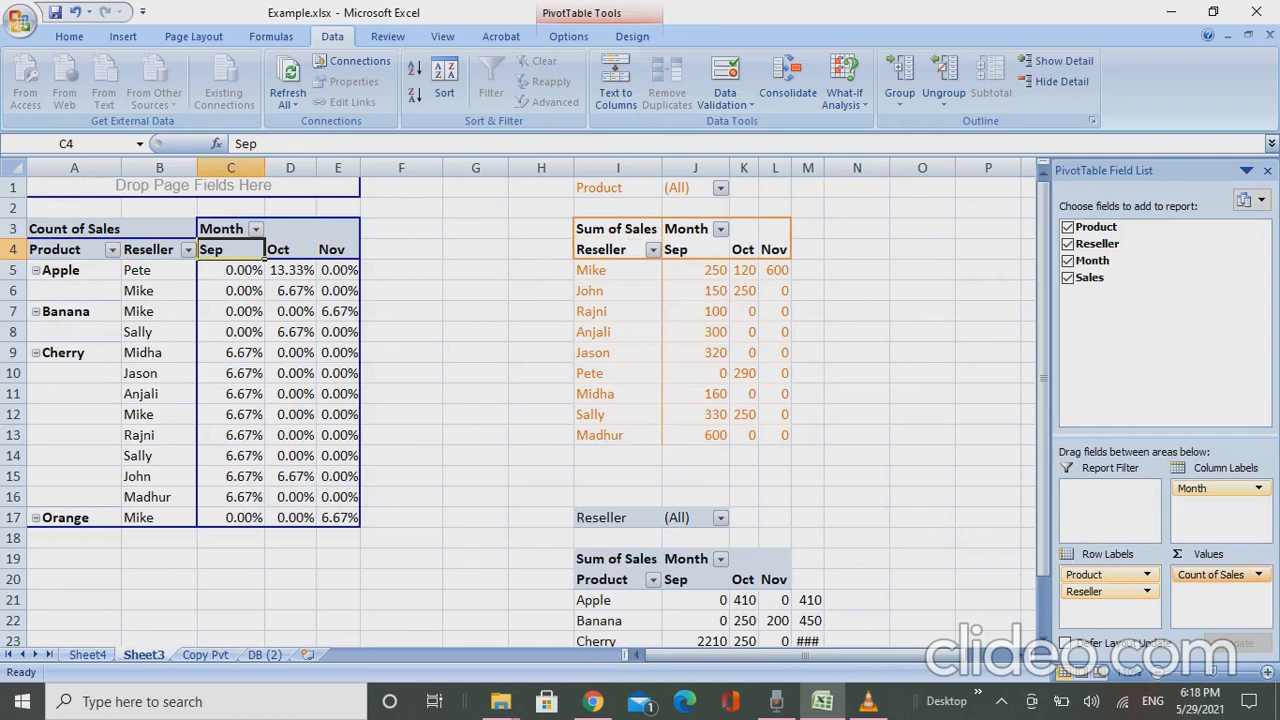
{"action": "left_click", "coordinate": [1252, 575]}
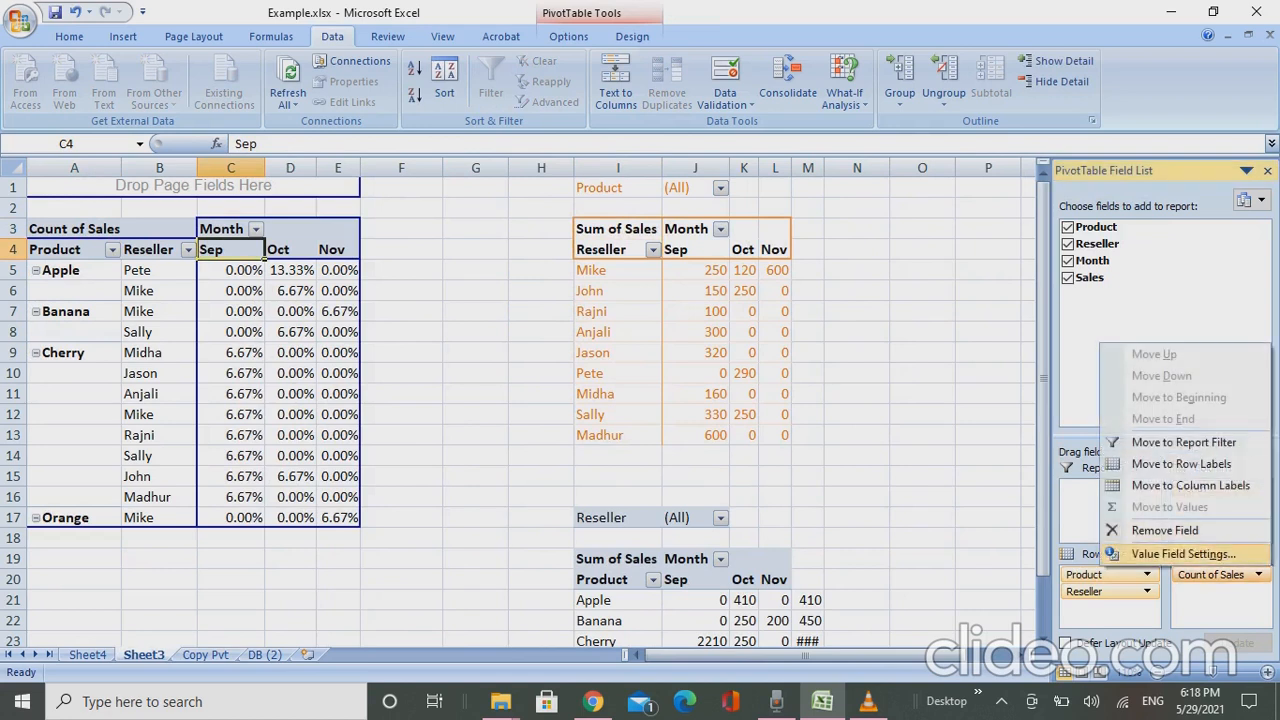
{"action": "left_click", "coordinate": [1183, 554]}
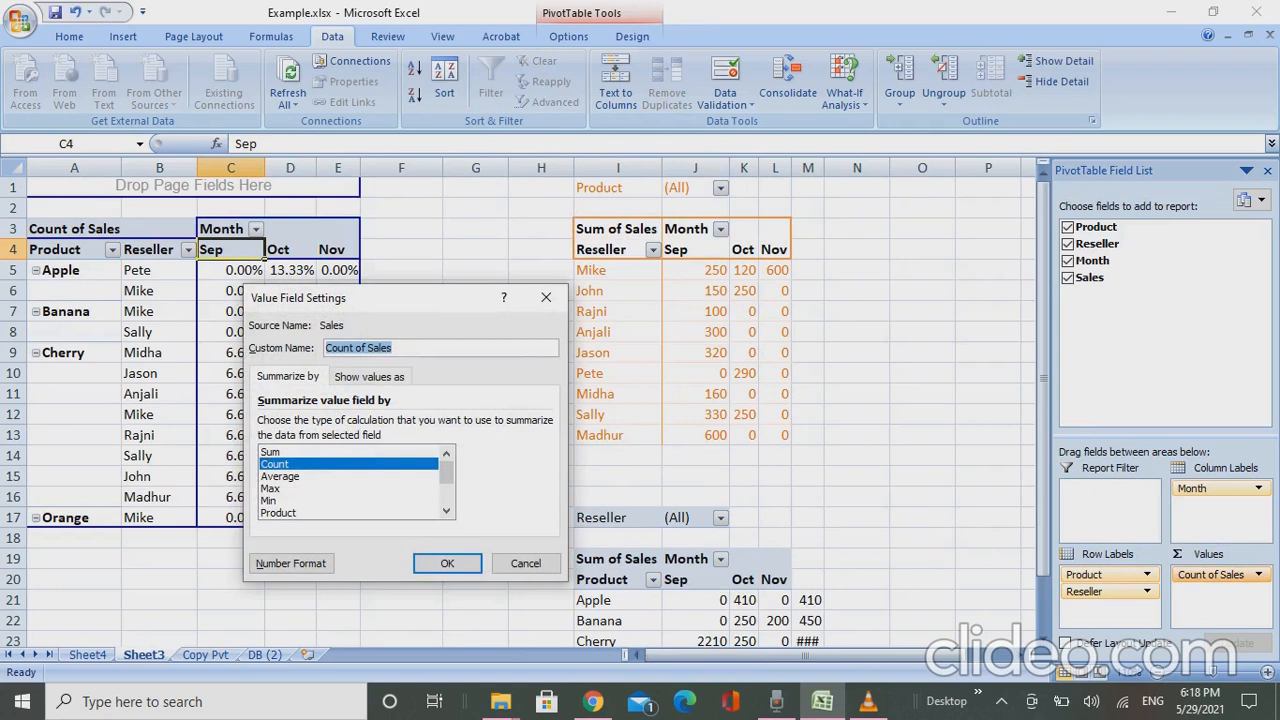
{"action": "key", "text": "Tab"}
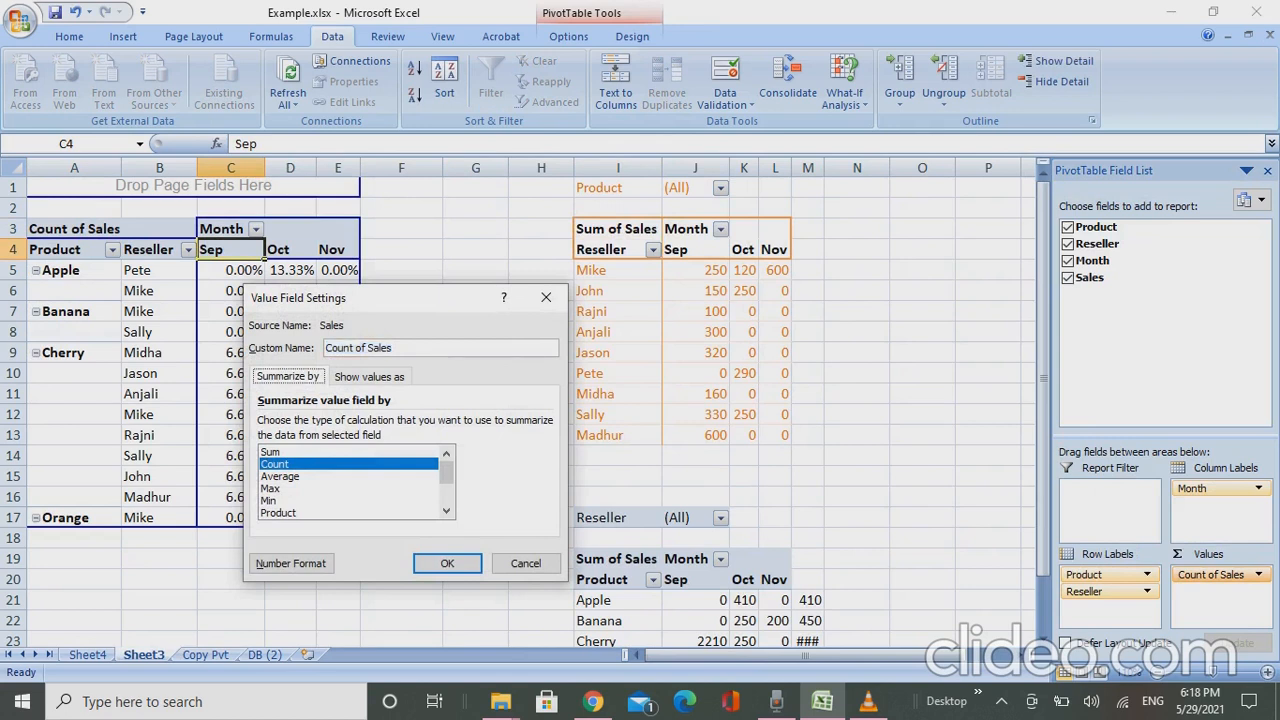
{"action": "left_click", "coordinate": [280, 476]}
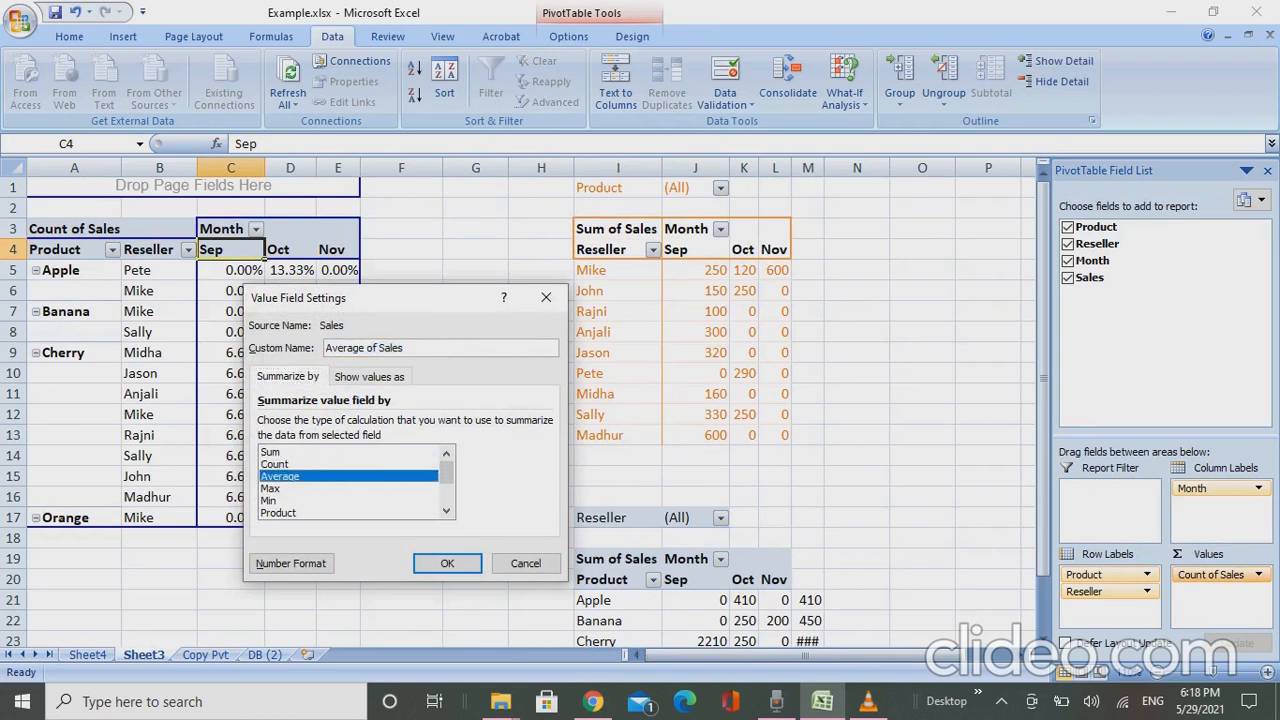
{"action": "left_click", "coordinate": [447, 564]}
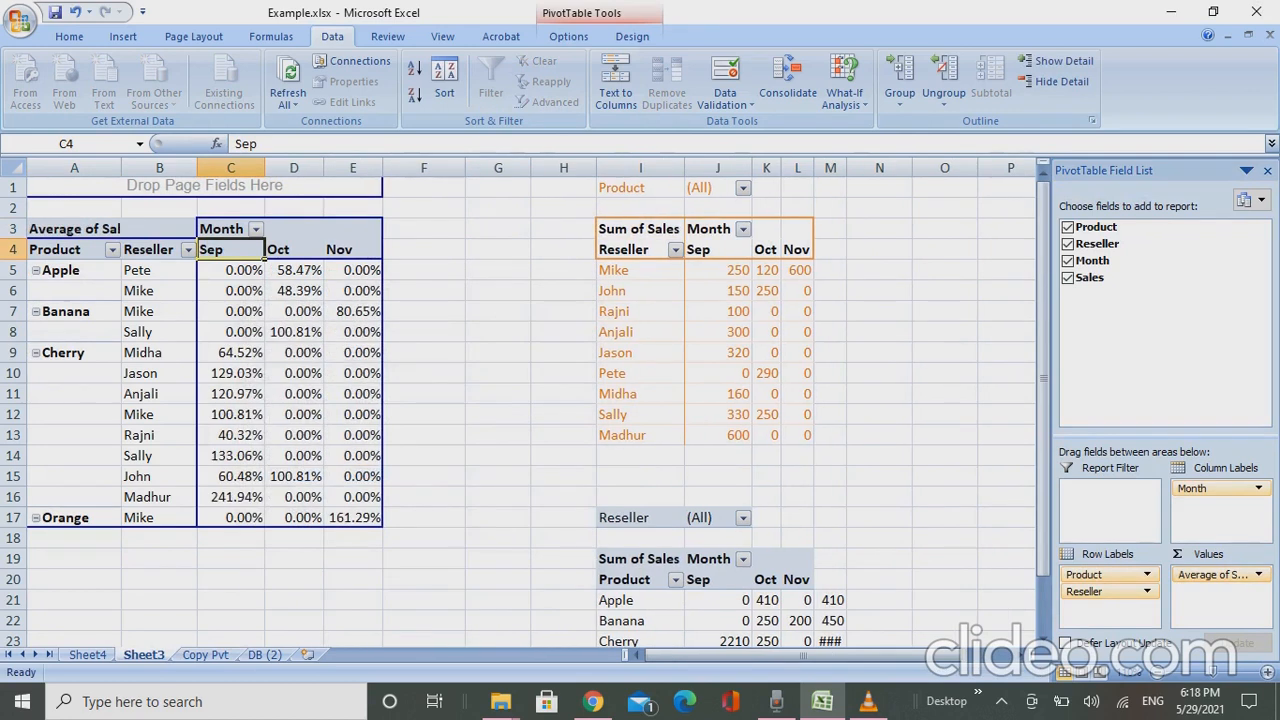
- Set the Average of Sales values in the product and reseller pivot to display as Normal
{"action": "left_click", "coordinate": [1258, 574]}
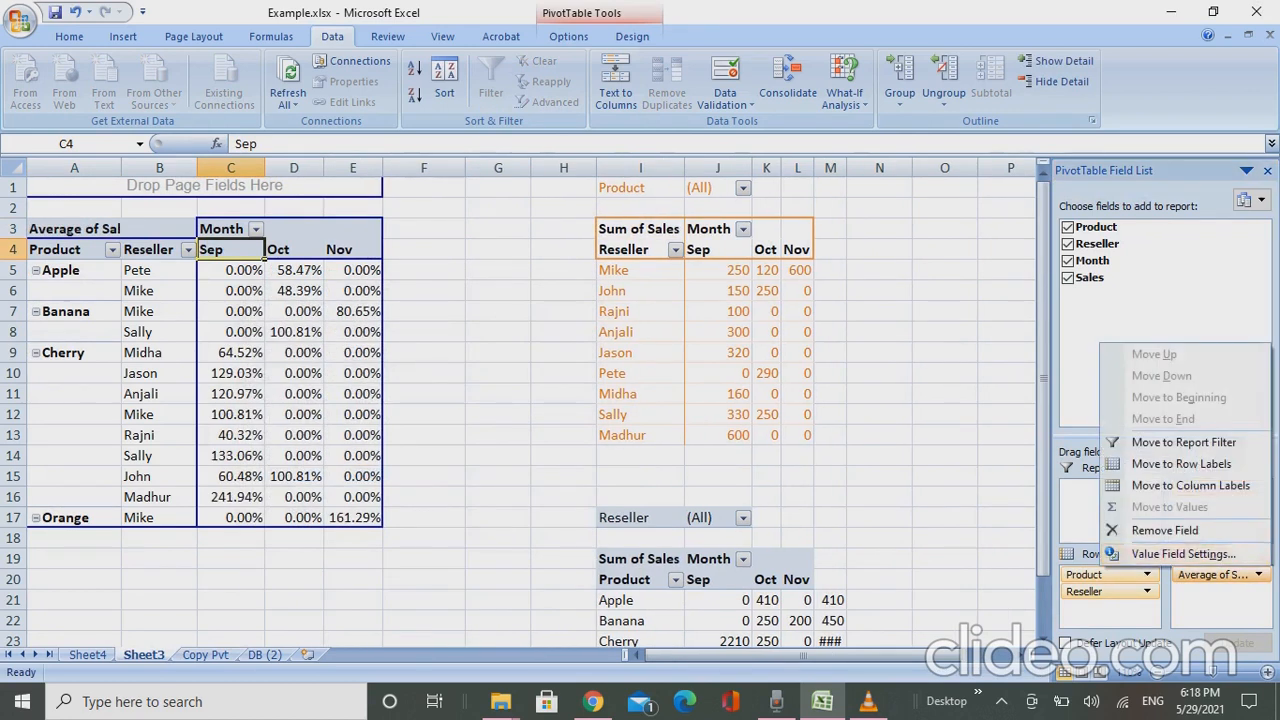
{"action": "left_click", "coordinate": [1183, 554]}
{"action": "left_click", "coordinate": [369, 376]}
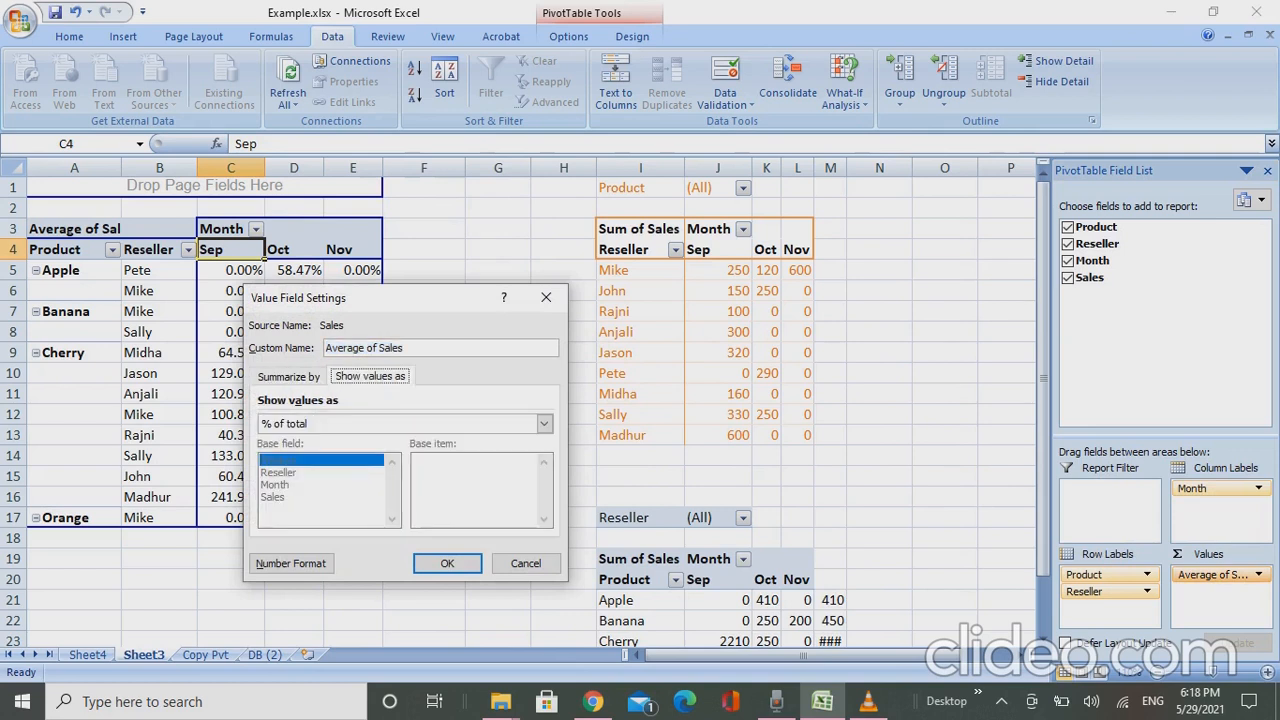
{"action": "left_click", "coordinate": [544, 423]}
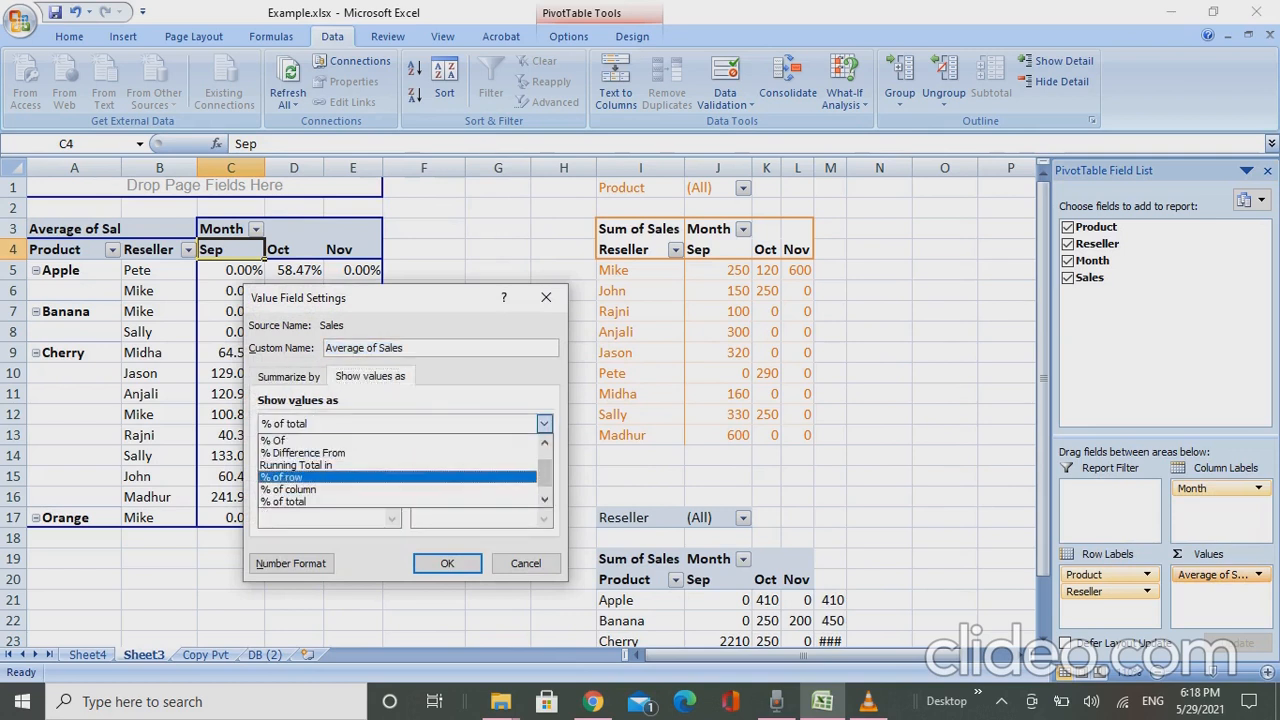
{"action": "scroll", "coordinate": [400, 470], "scroll_direction": "up", "scroll_amount": 1}
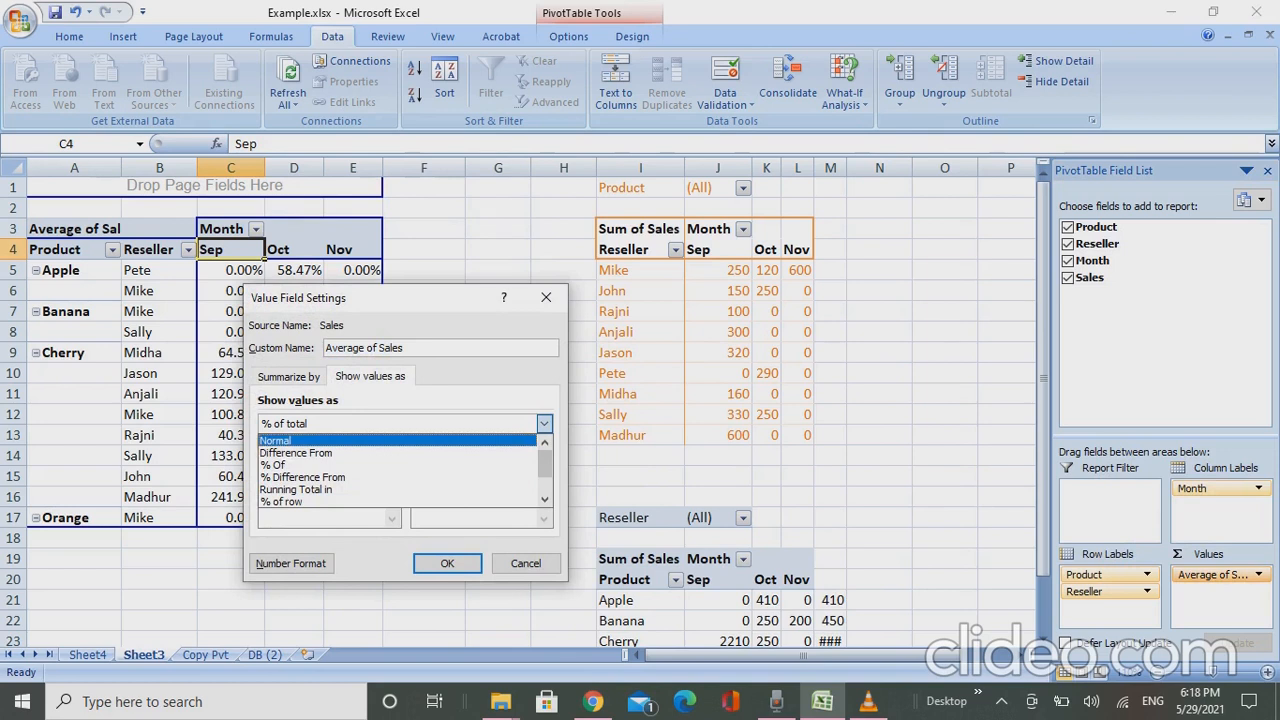
{"action": "left_click", "coordinate": [290, 440]}
{"action": "key", "text": "Return"}
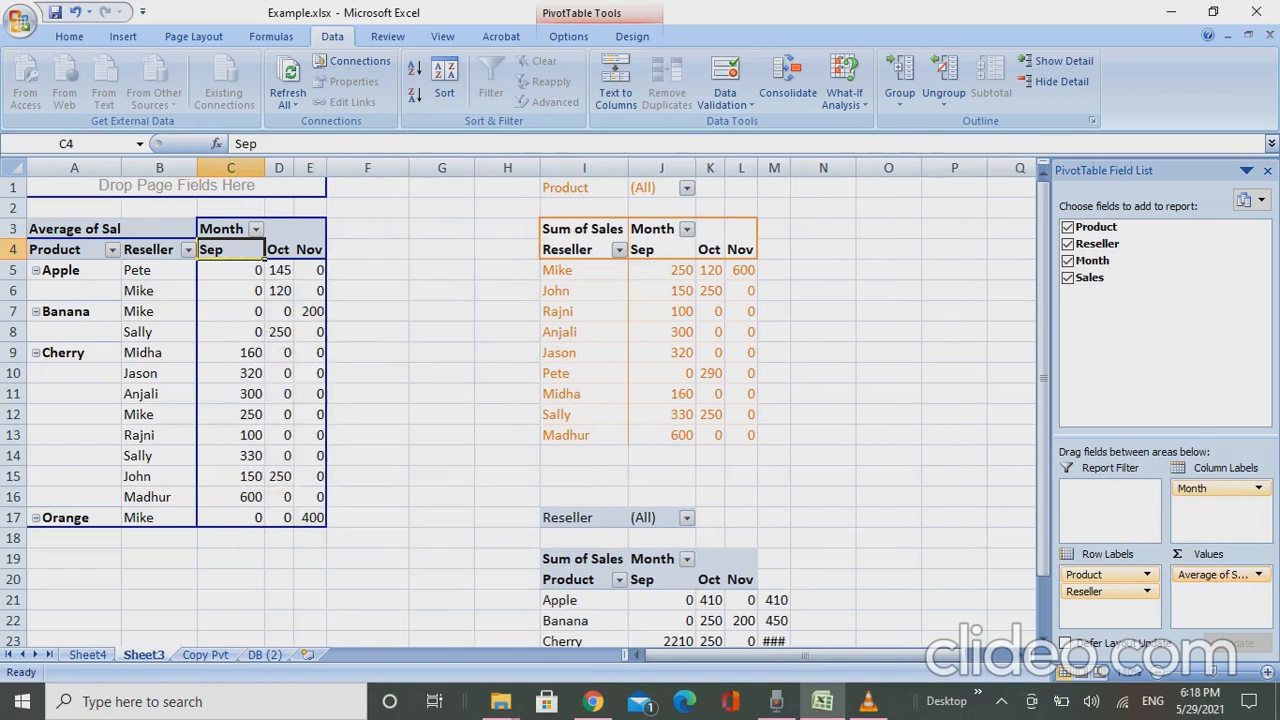
- Try summarizing the product and reseller pivot's Sales values by StdDev, inspect Pete's Oct Apple value, and undo the change
{"action": "key", "text": "Down"}
{"action": "key", "text": "Right"}
{"action": "key", "text": "Right"}
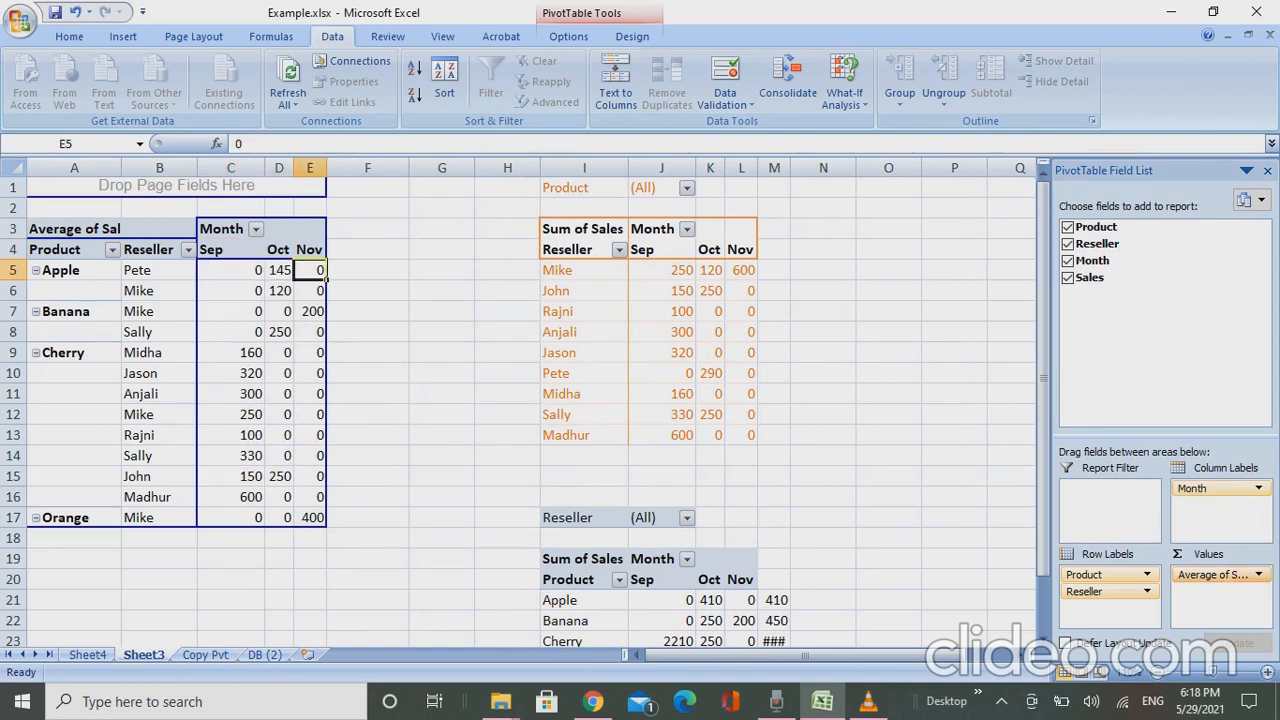
{"action": "left_click", "coordinate": [1215, 574]}
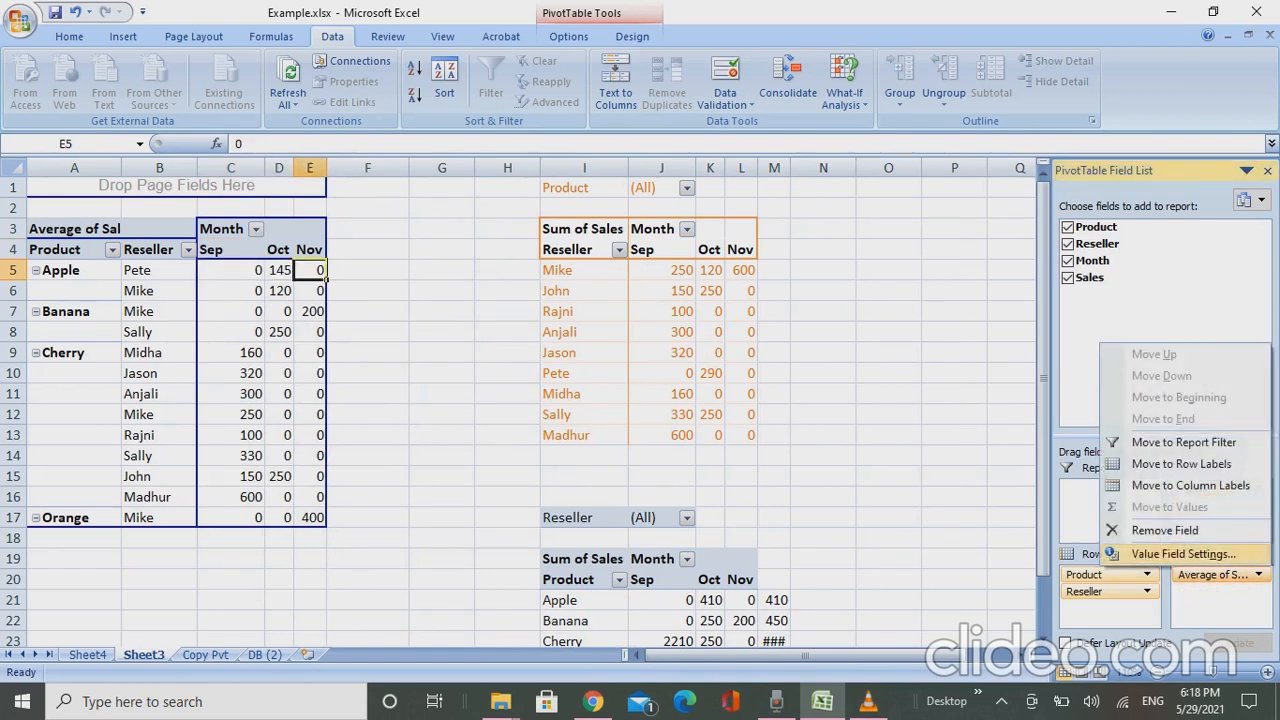
{"action": "left_click", "coordinate": [1183, 553]}
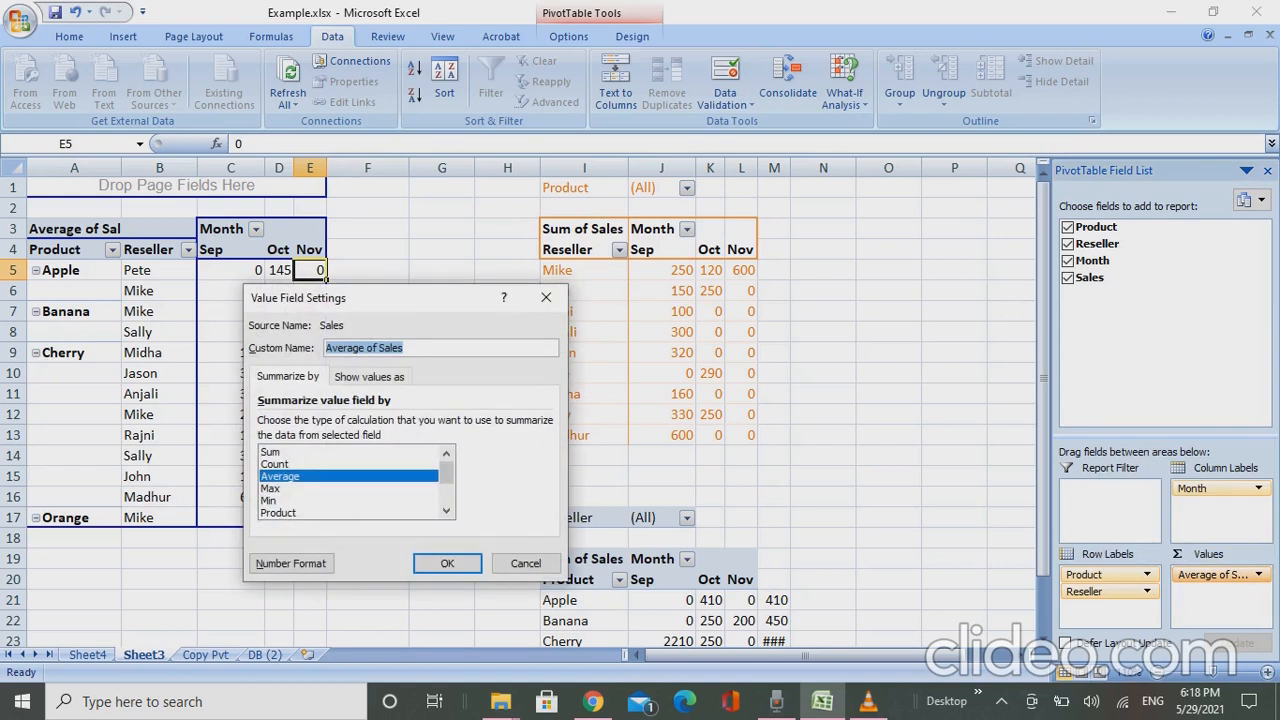
{"action": "scroll", "coordinate": [352, 482], "scroll_direction": "down", "scroll_amount": 2}
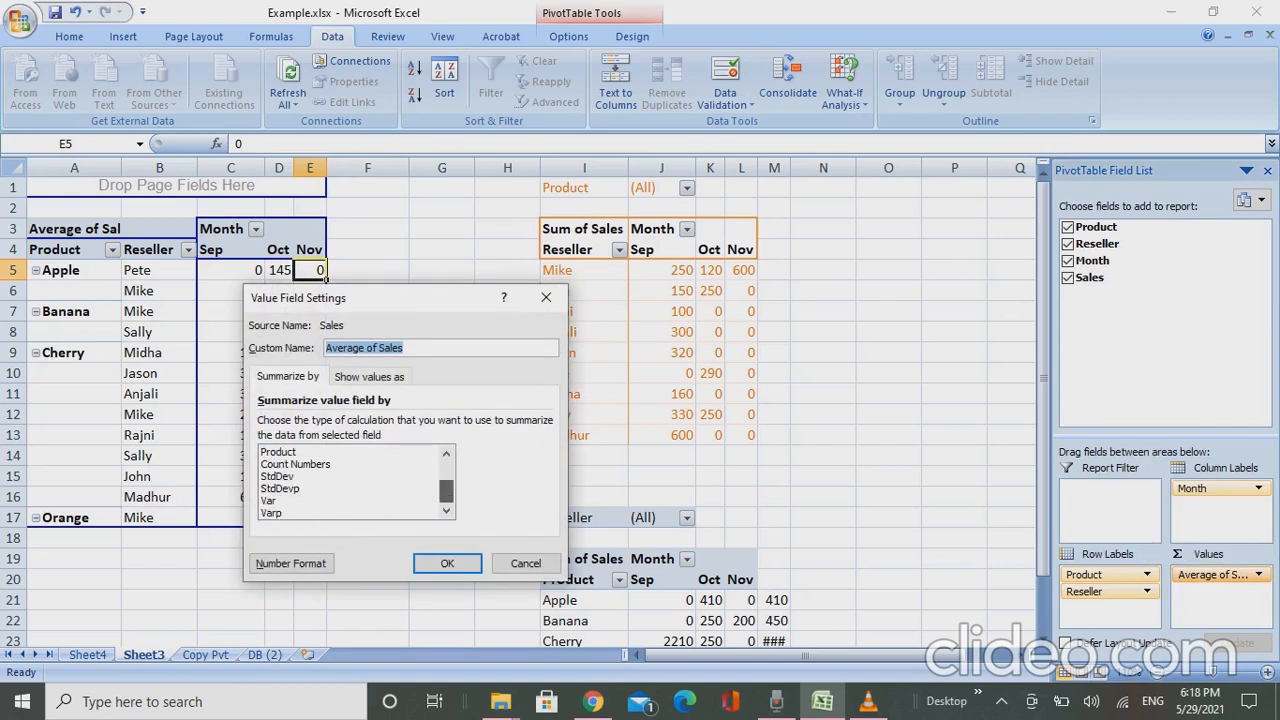
{"action": "left_click", "coordinate": [278, 476]}
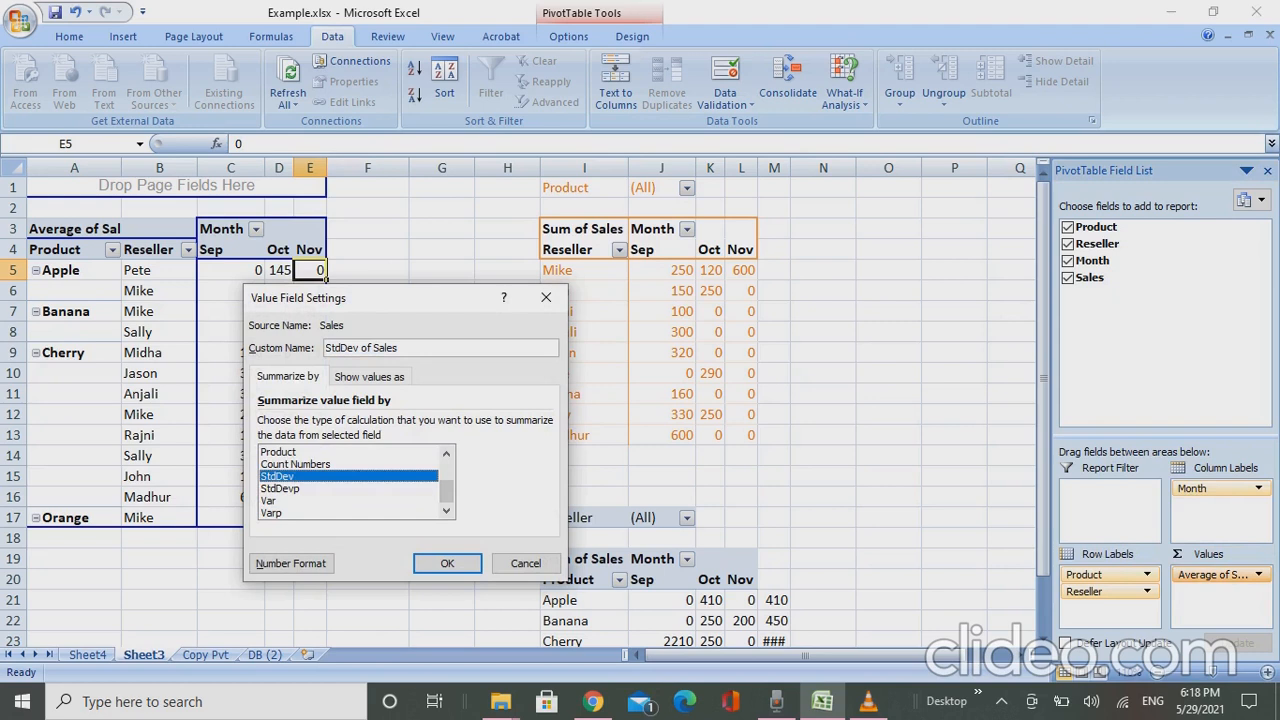
{"action": "left_click", "coordinate": [447, 563]}
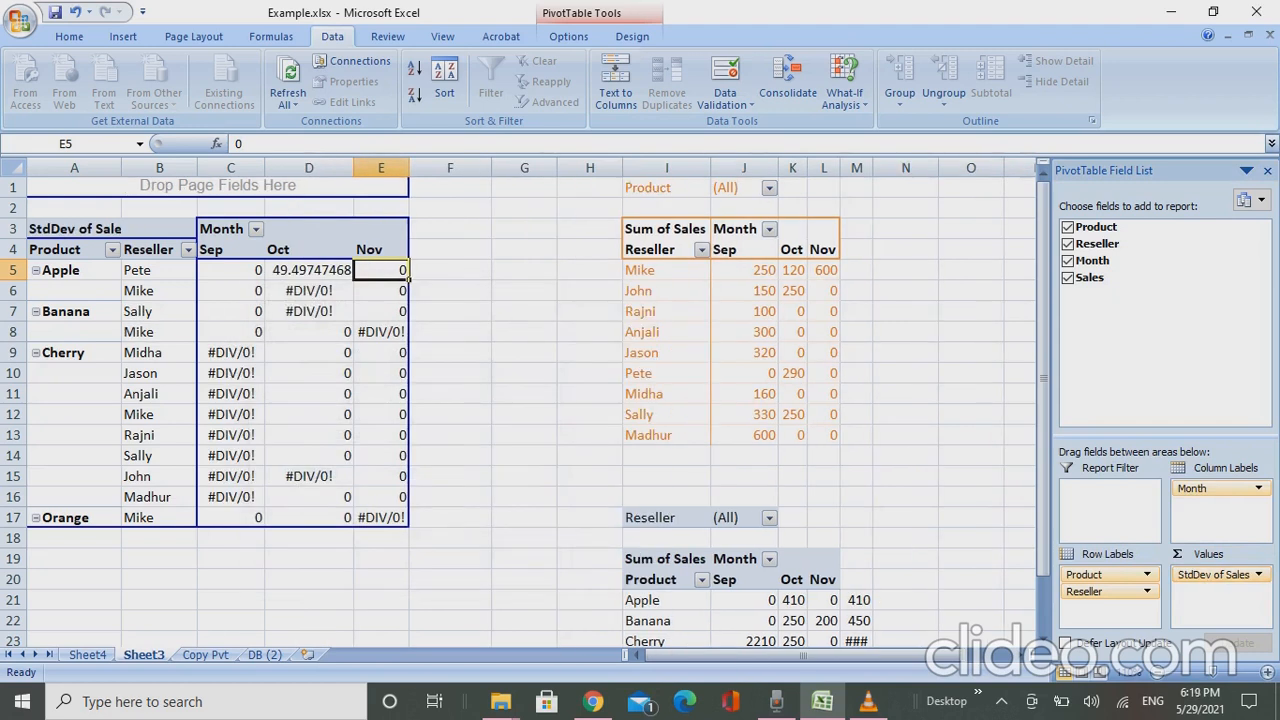
{"action": "left_click", "coordinate": [300, 270]}
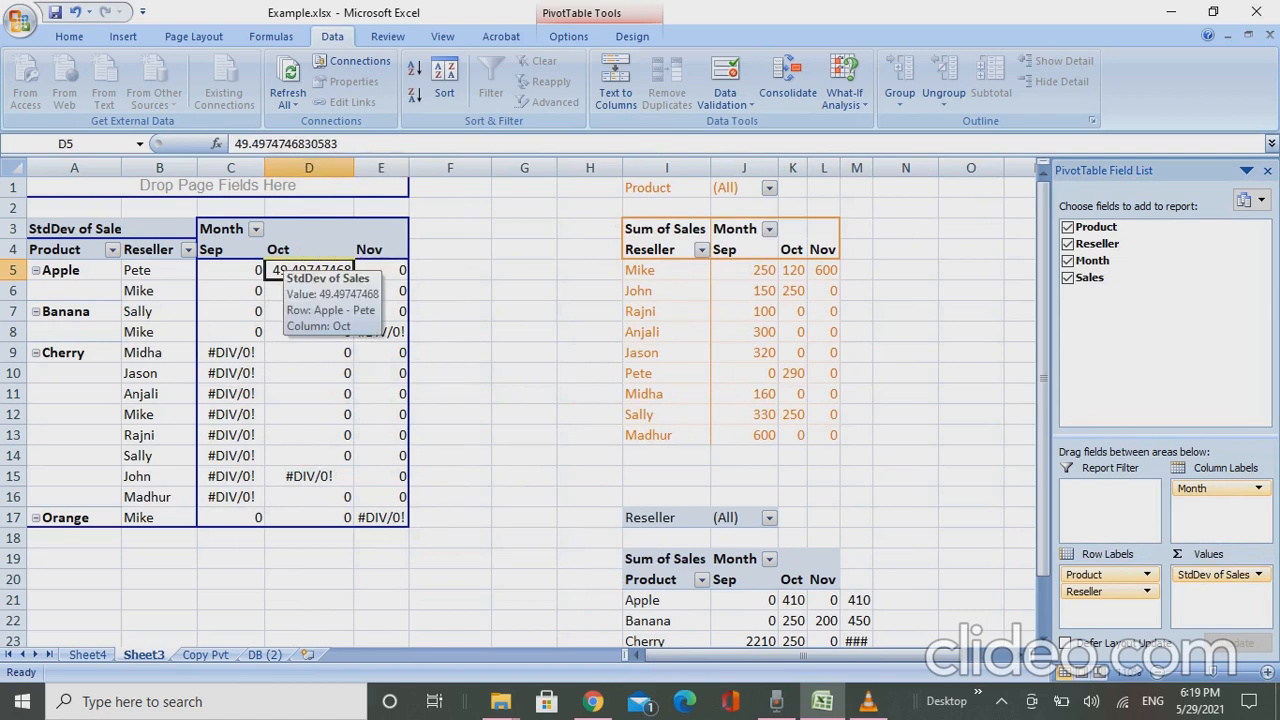
{"action": "key", "text": "ctrl+z"}
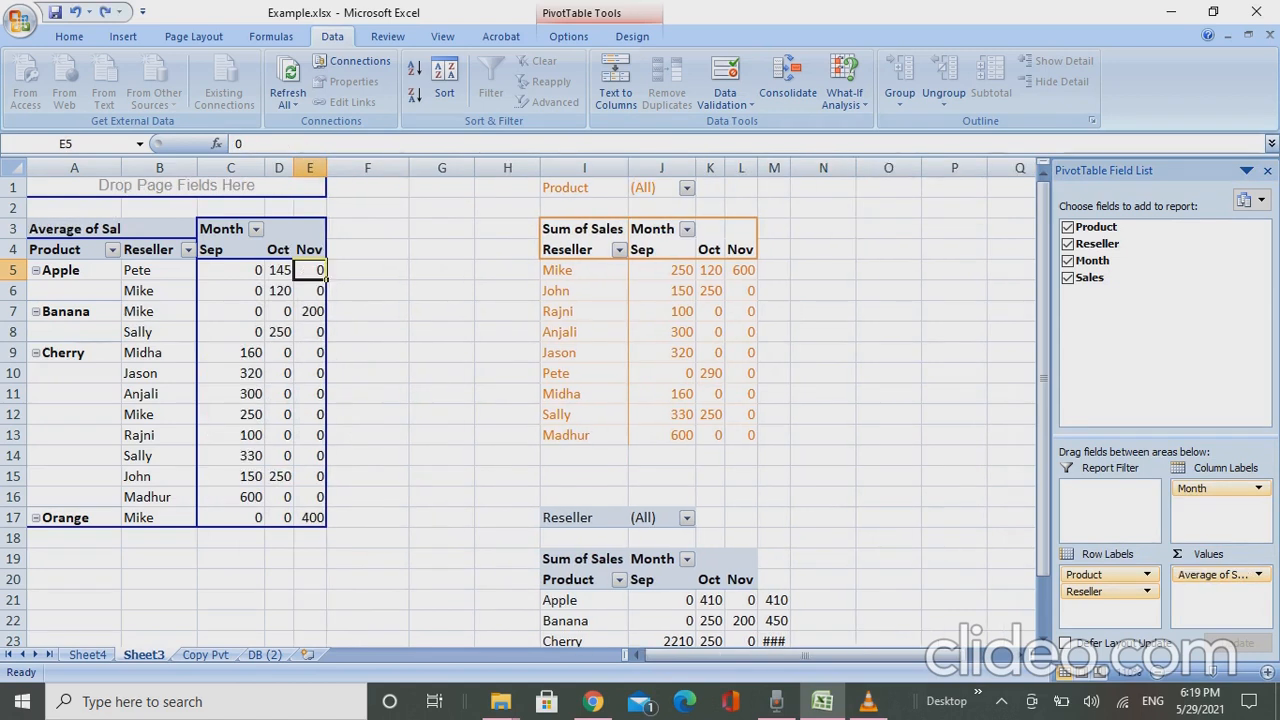
- Compare the Product header of the product sales pivot with the headers and first records on the DB (2) source sheet
{"action": "left_click", "coordinate": [580, 580]}
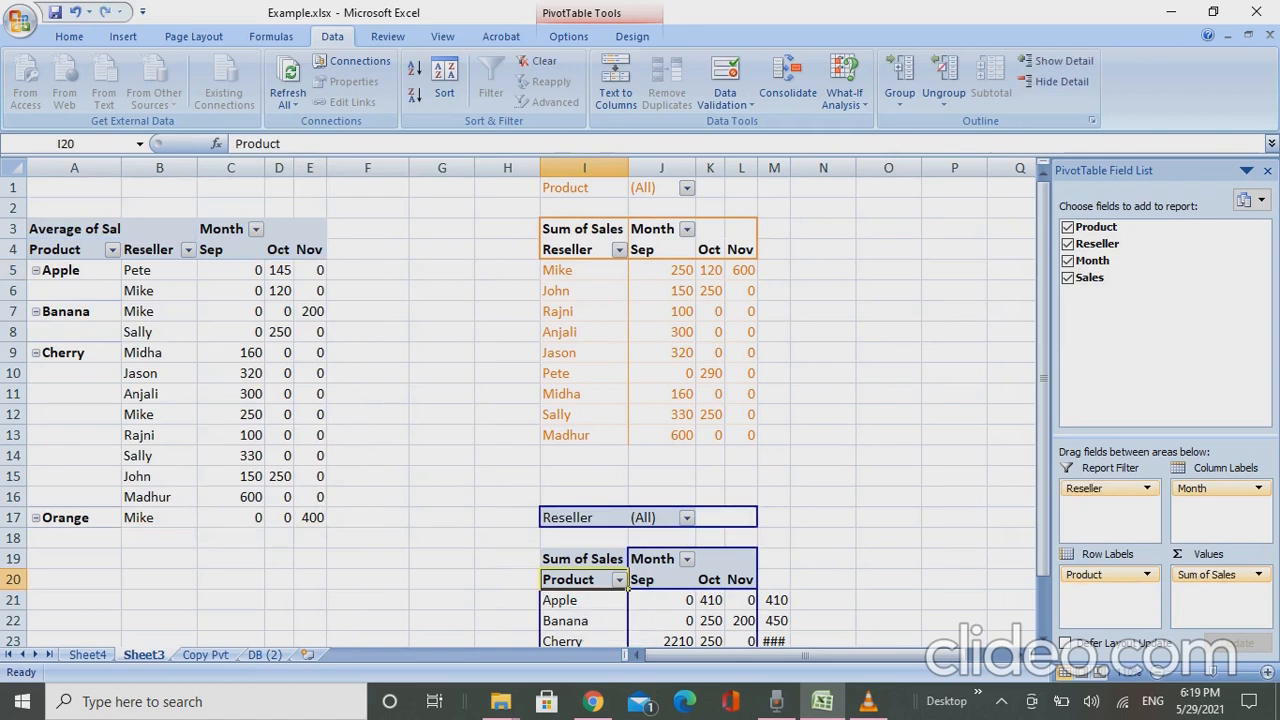
{"action": "key", "text": "ctrl+Page_Down"}
{"action": "key", "text": "ctrl+Page_Down"}
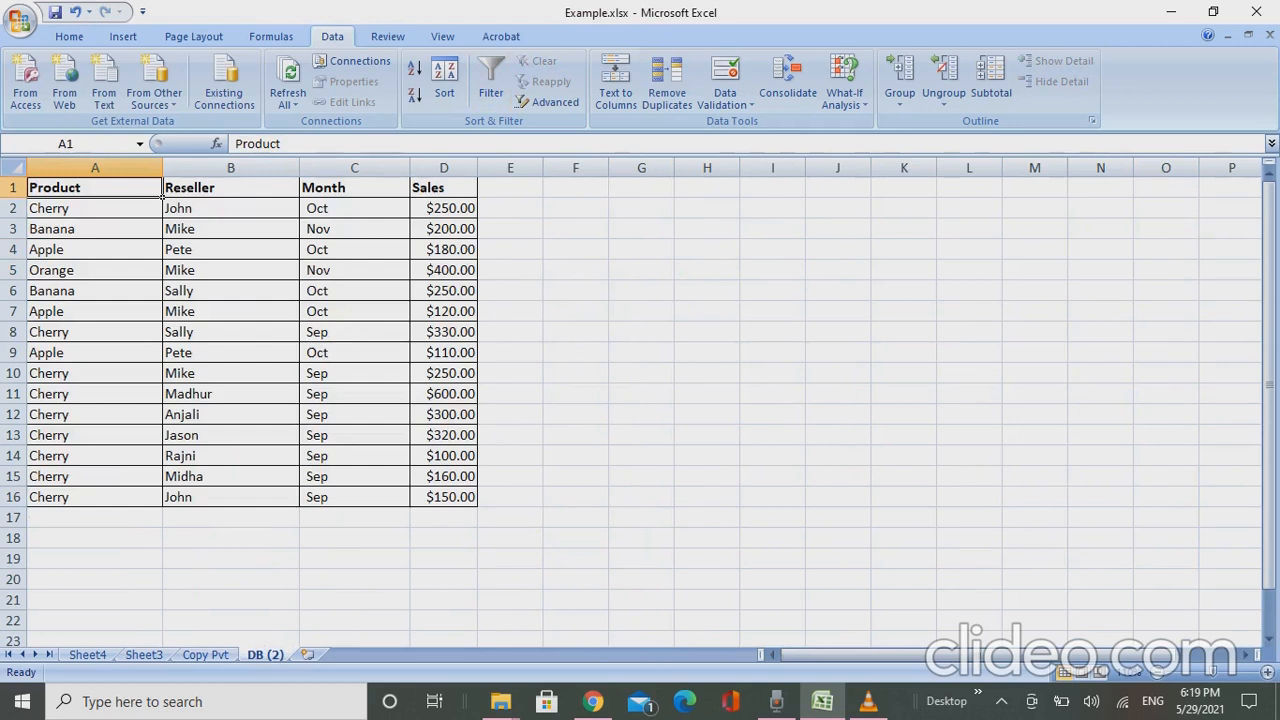
{"action": "left_click", "coordinate": [354, 188]}
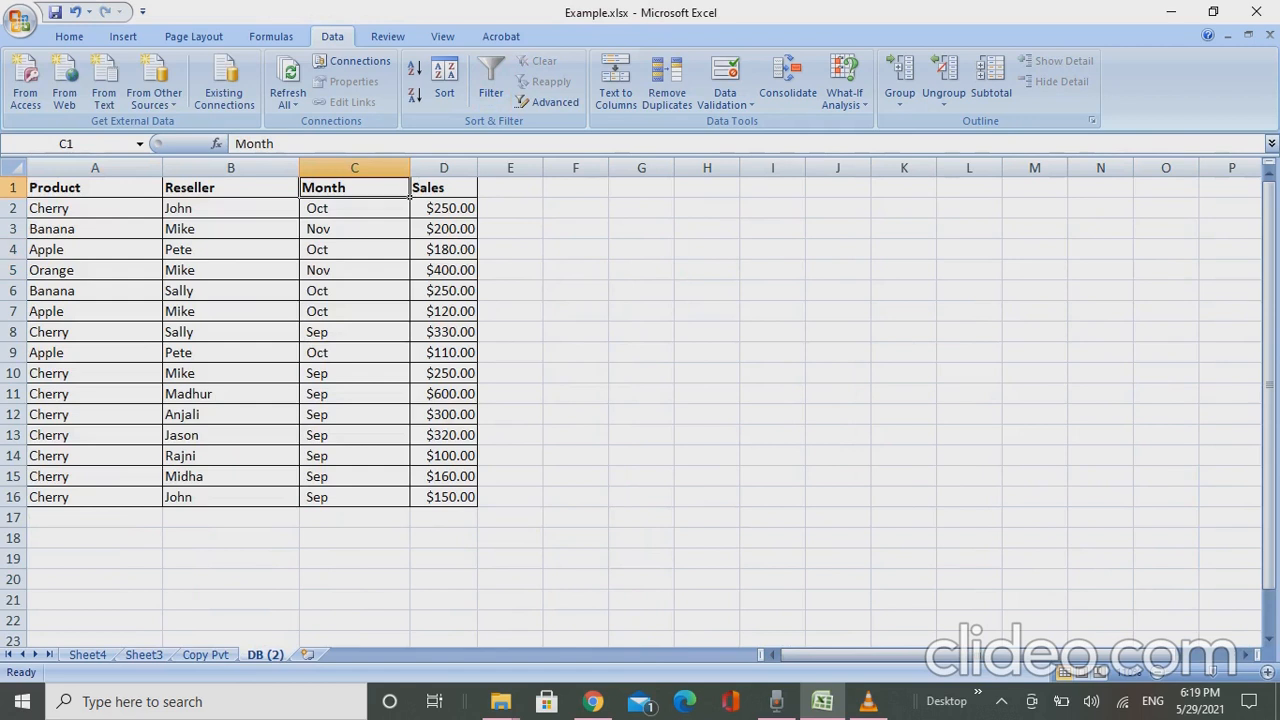
{"action": "left_click", "coordinate": [230, 188]}
{"action": "left_click", "coordinate": [94, 188]}
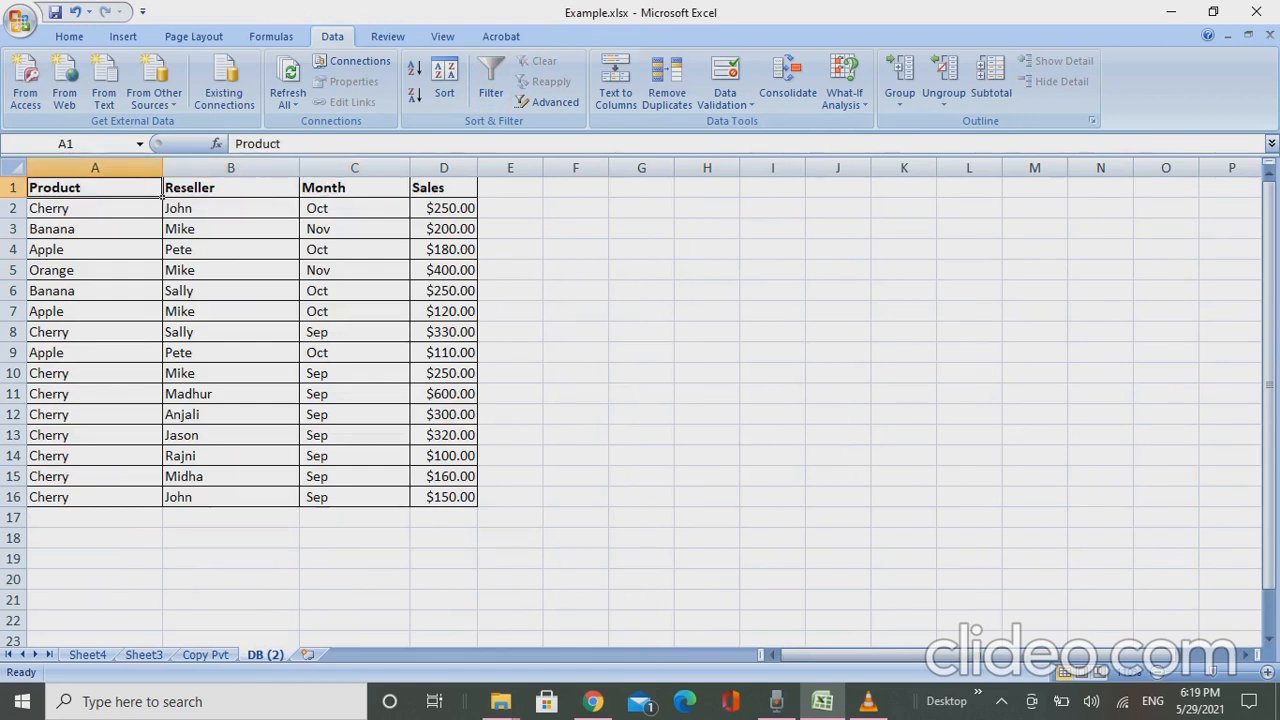
{"action": "left_click", "coordinate": [160, 214]}
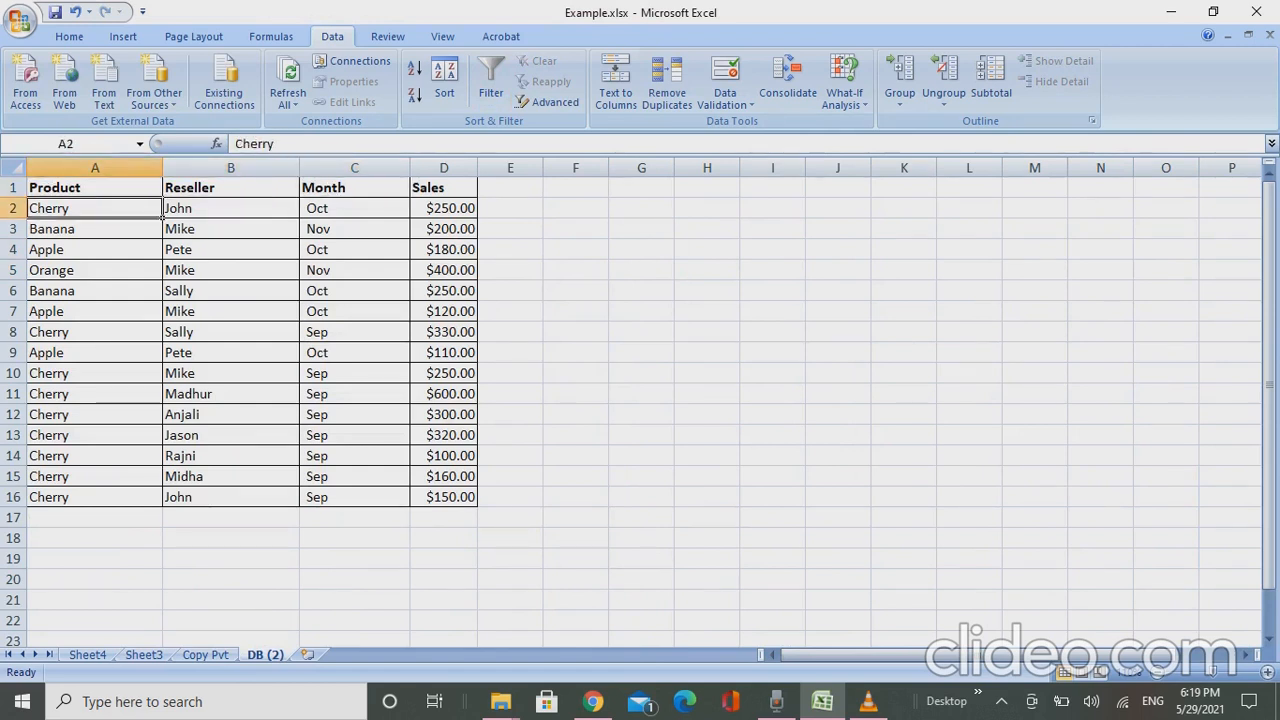
{"action": "left_click", "coordinate": [297, 214]}
{"action": "left_click", "coordinate": [160, 236]}
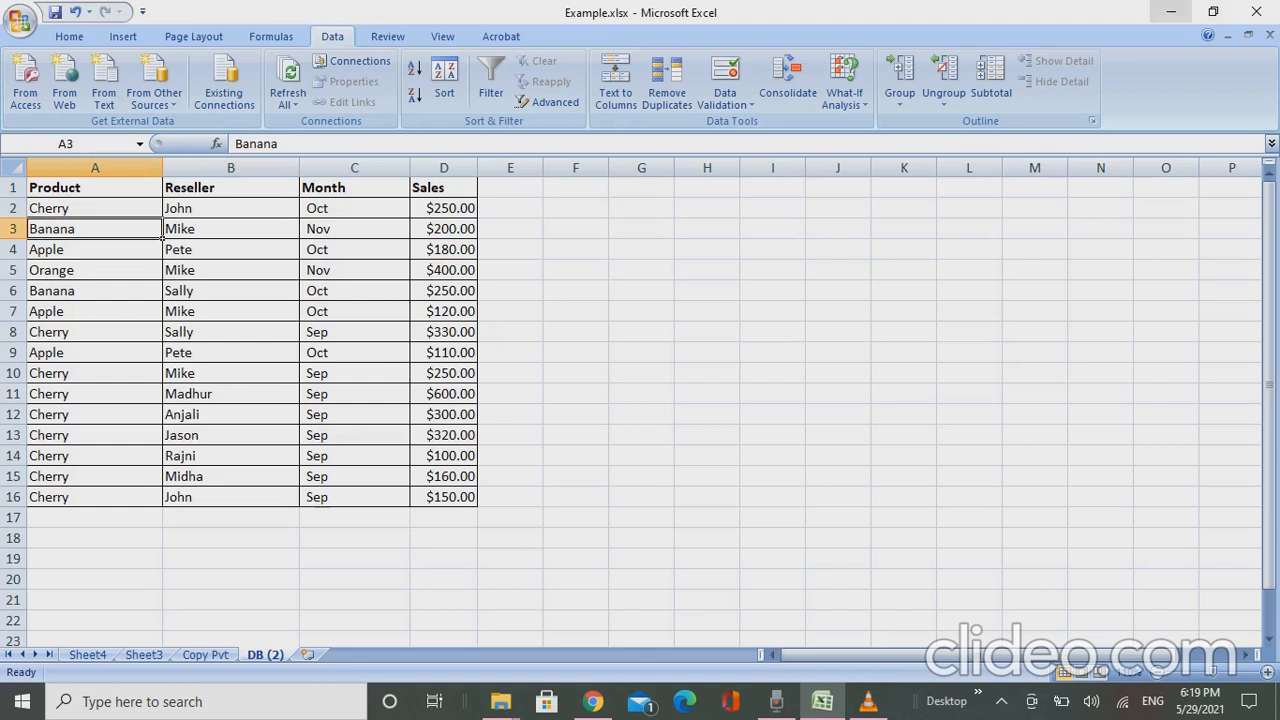
- Minimize the open windows, pause the recording in Voice Recorder, and switch to VLC media player
{"action": "left_click", "coordinate": [1171, 11]}
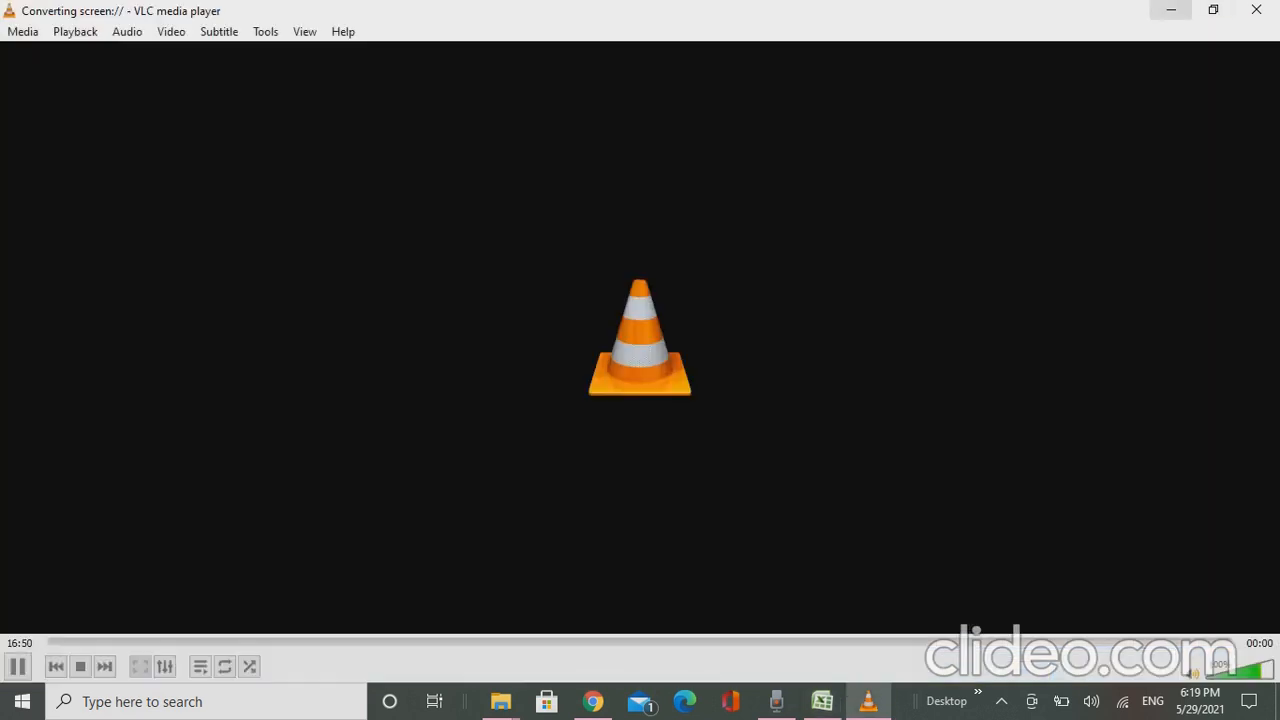
{"action": "left_click", "coordinate": [1171, 10]}
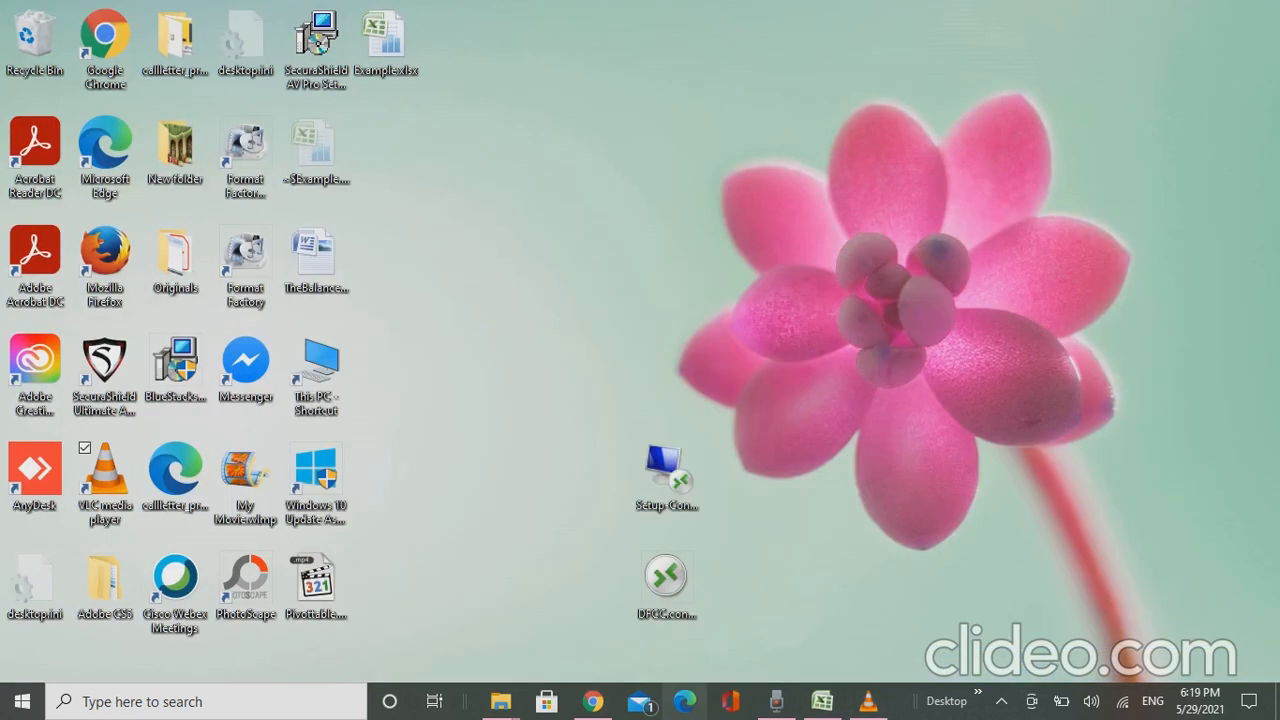
{"action": "mouse_move", "coordinate": [868, 701]}
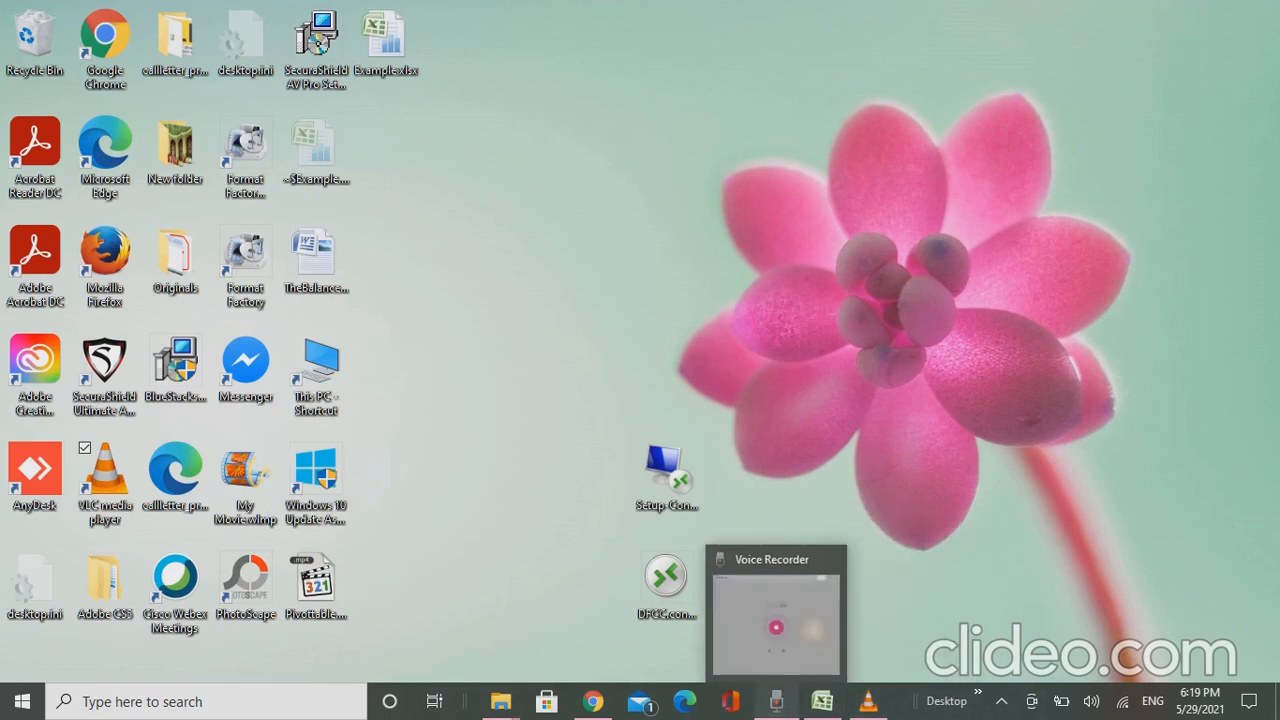
{"action": "left_click", "coordinate": [776, 701]}
{"action": "left_click", "coordinate": [377, 481]}
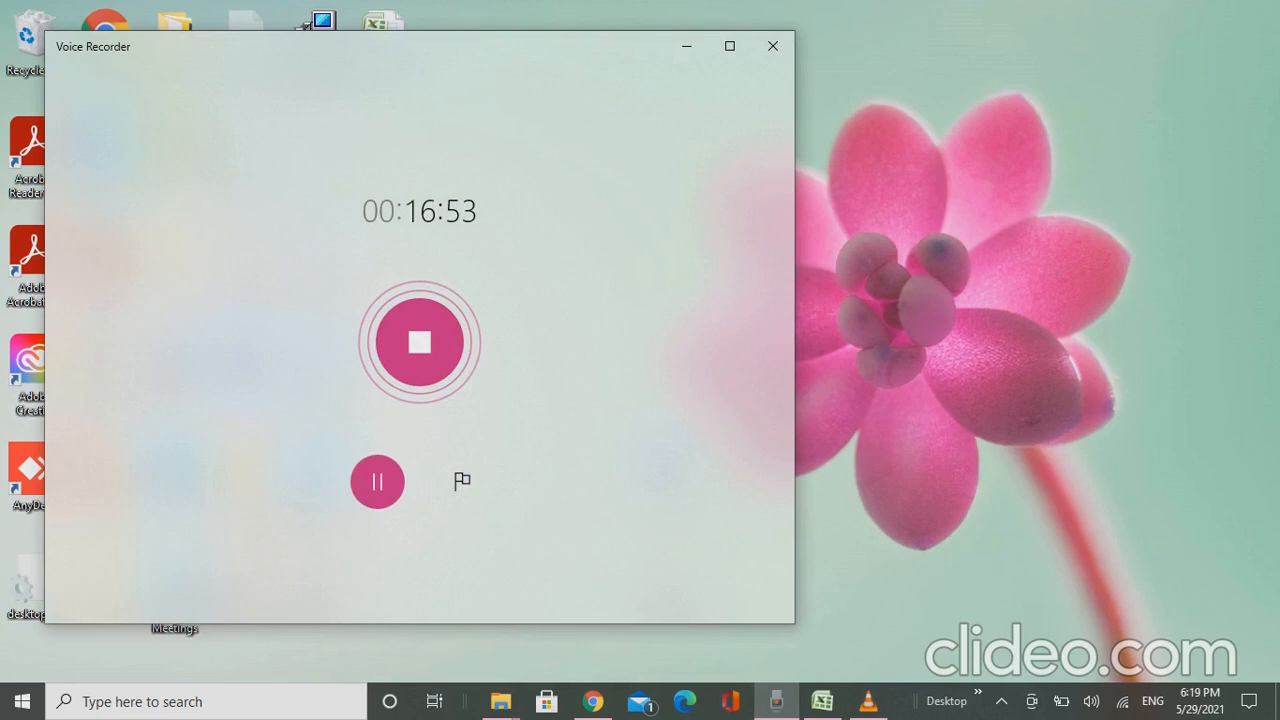
{"action": "left_click", "coordinate": [868, 701]}
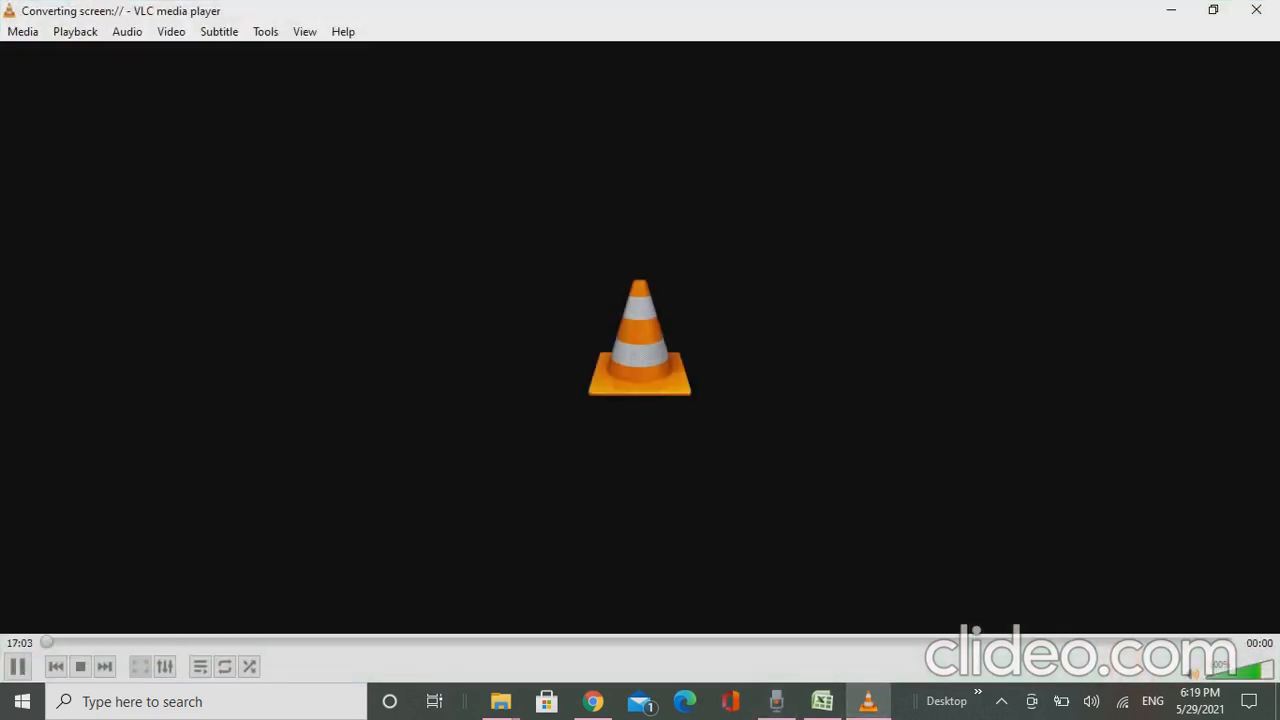